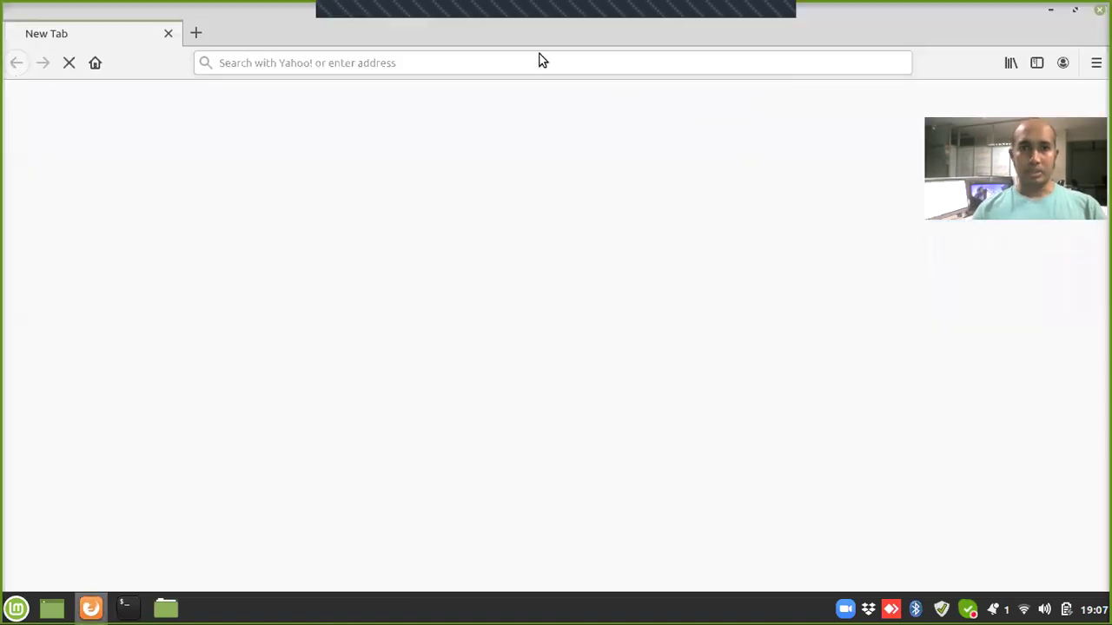
Step: Load the LibreNMS login page at nms.testhost.com in Firefox from the saved address suggestion
{"action": "left_click", "coordinate": [536, 64]}
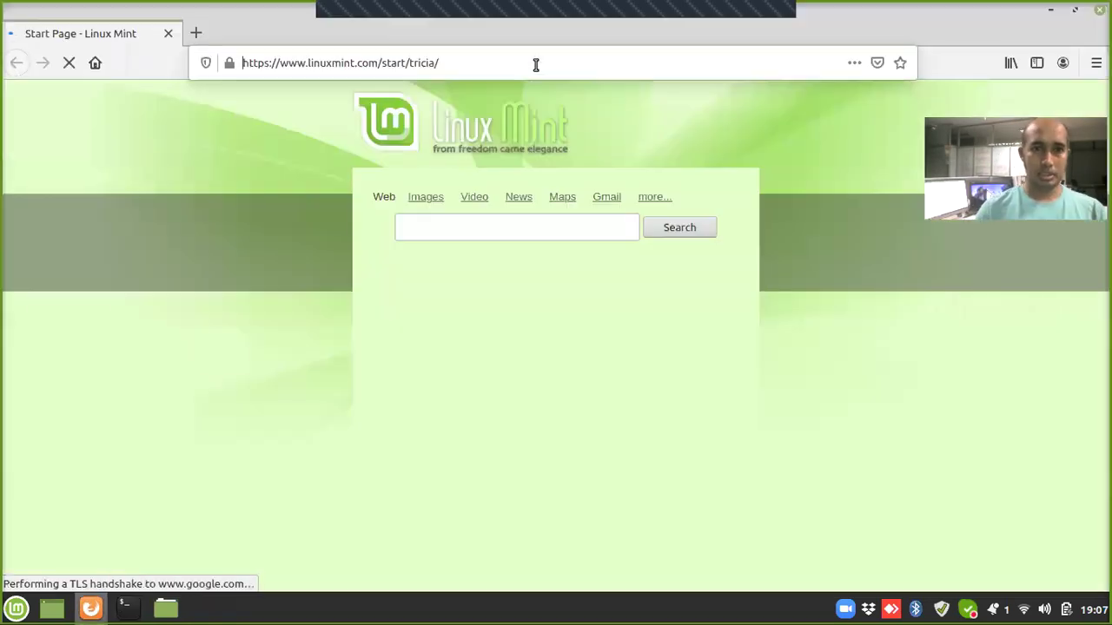
{"action": "left_click", "coordinate": [536, 64]}
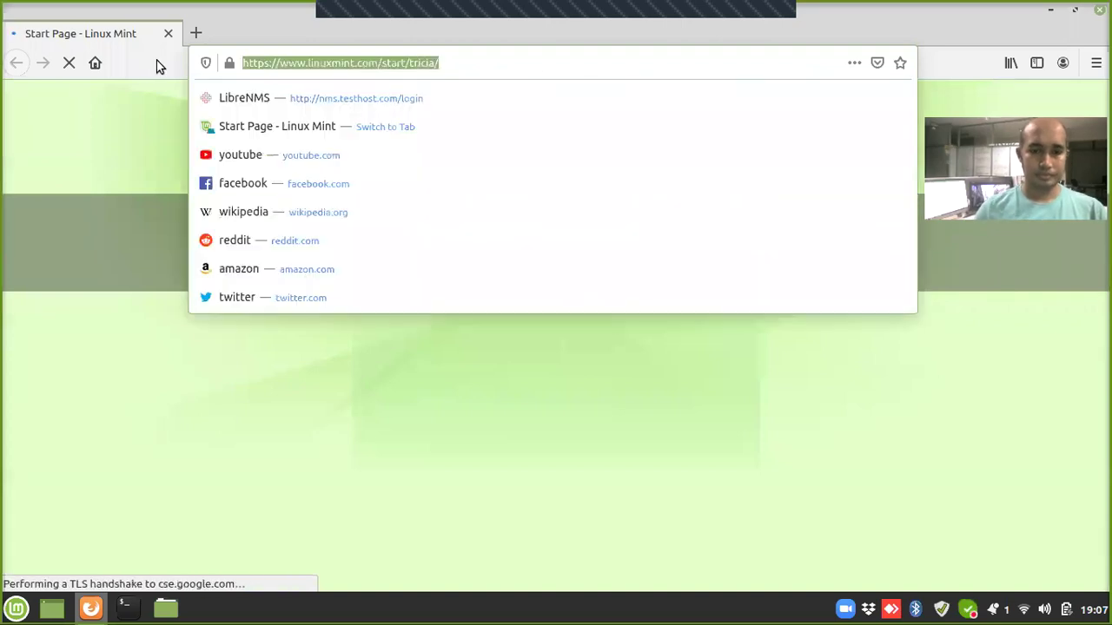
{"action": "type", "text": "https://"}
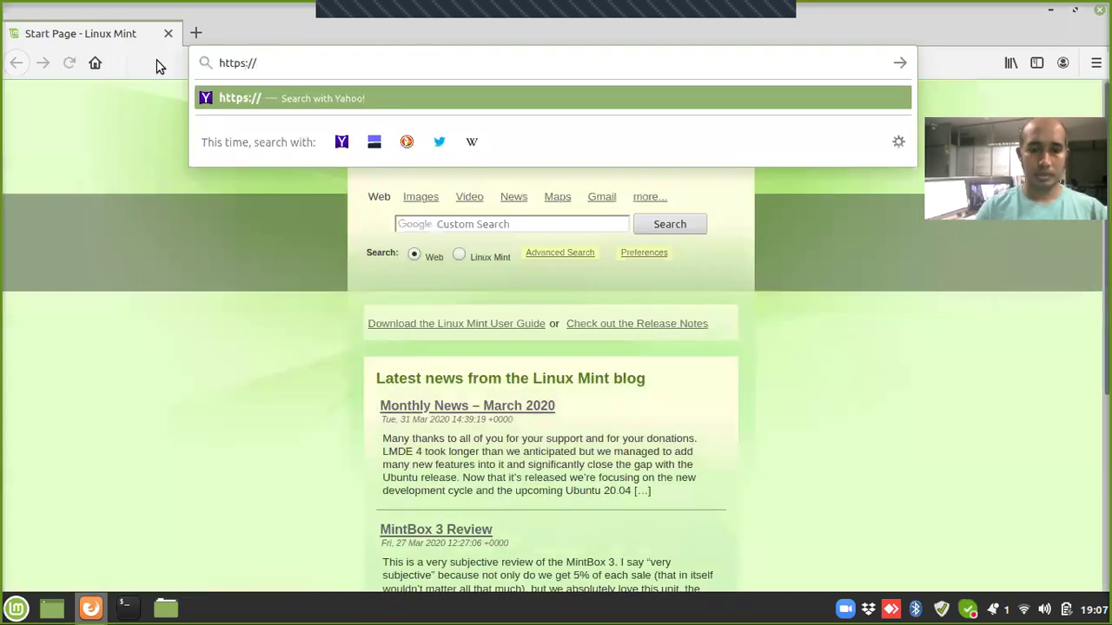
{"action": "type", "text": "nms.l"}
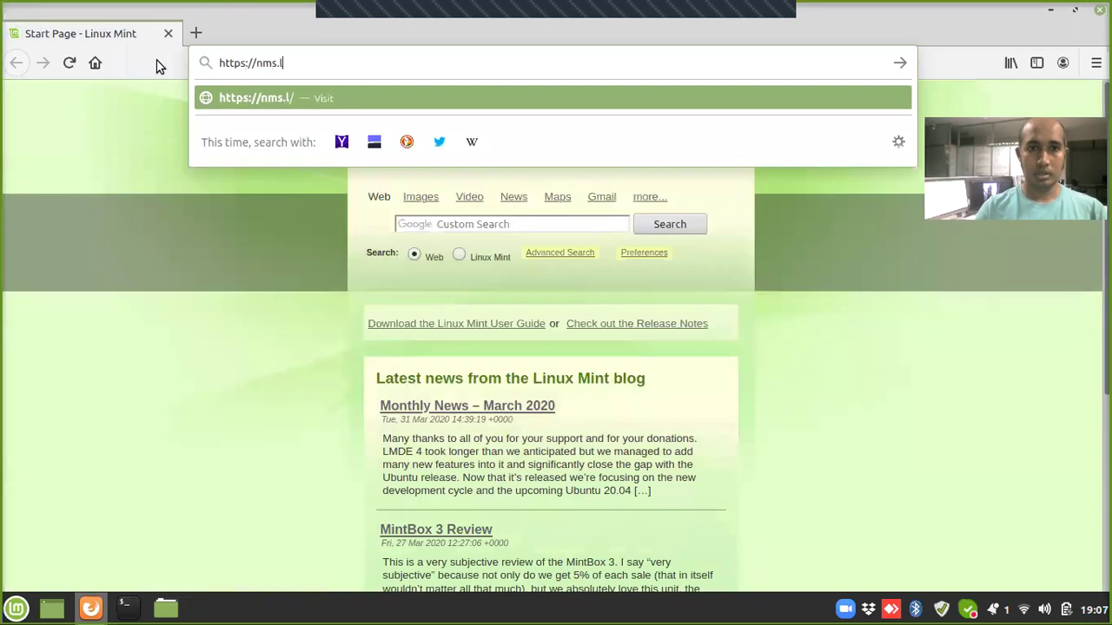
{"action": "key", "text": "Down"}
{"action": "key", "text": "Down"}
{"action": "key", "text": "Return"}
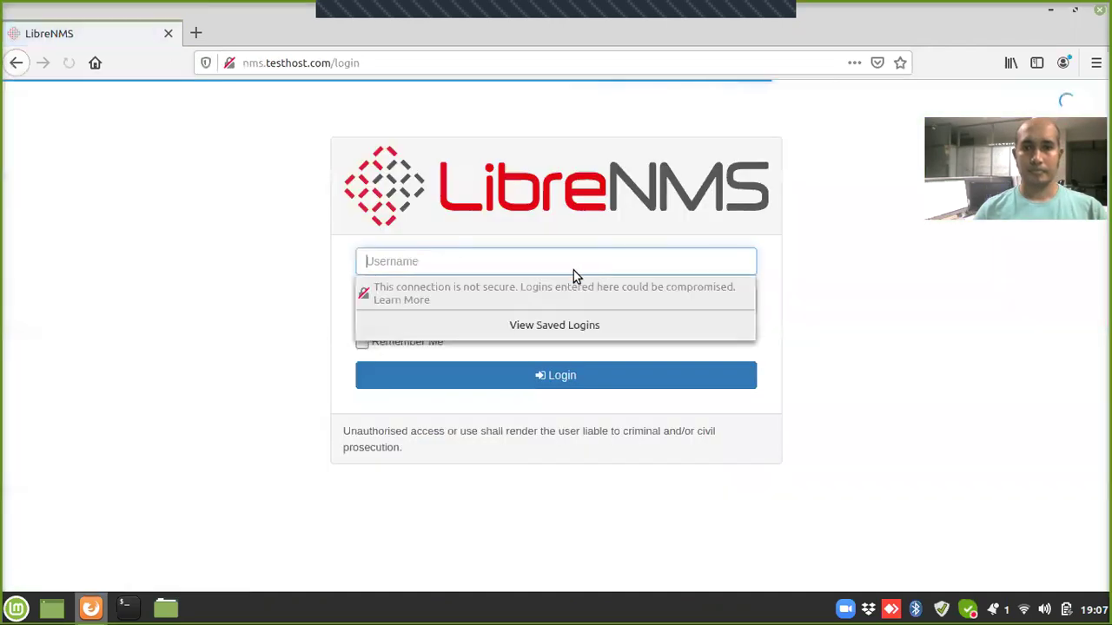
Step: Log into LibreNMS as admin with the account password, then open a terminal window
{"action": "type", "text": "admin"}
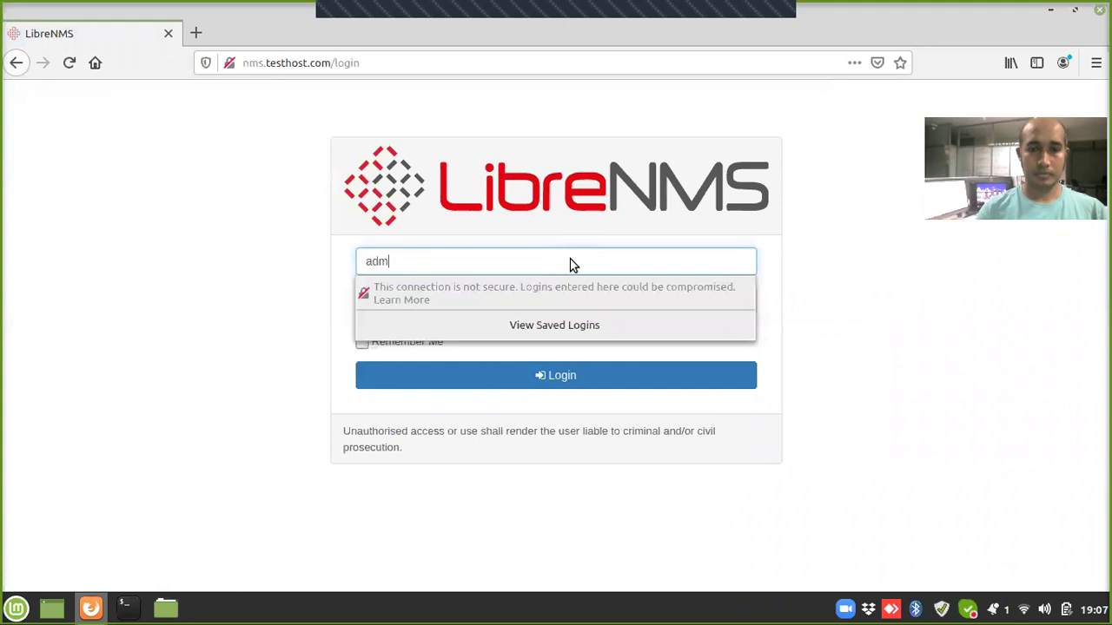
{"action": "key", "text": "Tab"}
{"action": "type", "text": "••"}
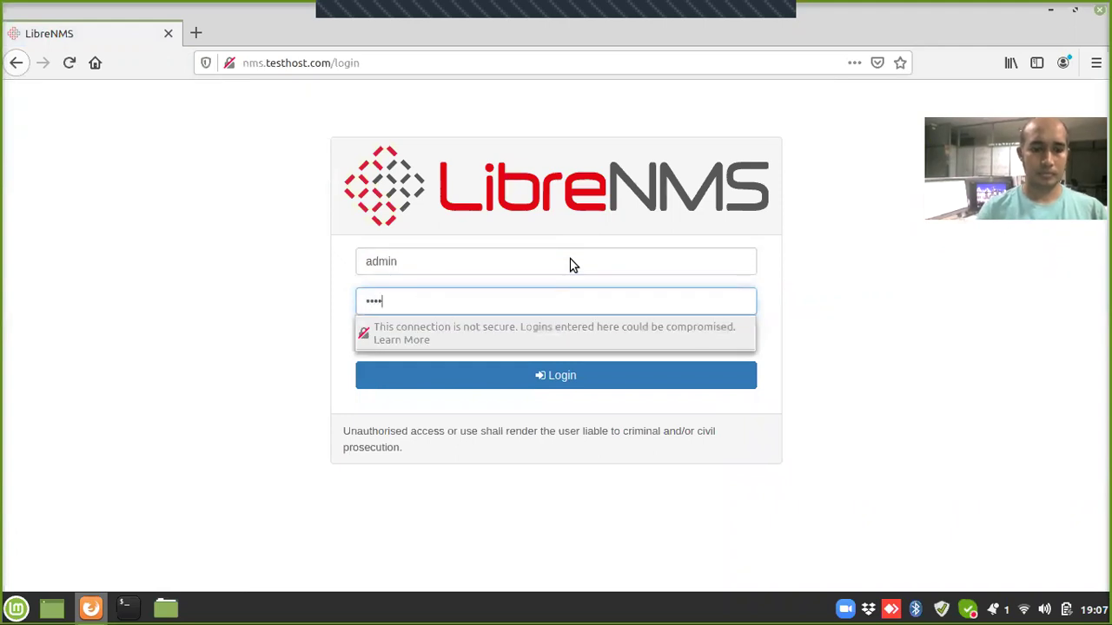
{"action": "key", "text": "Return"}
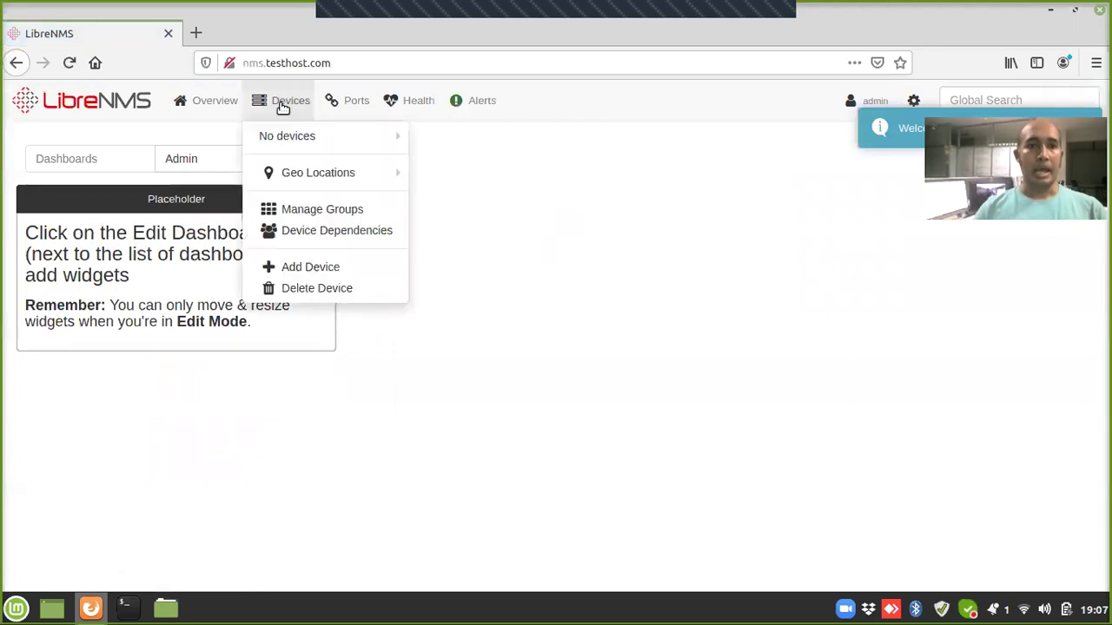
{"action": "mouse_move", "coordinate": [311, 100]}
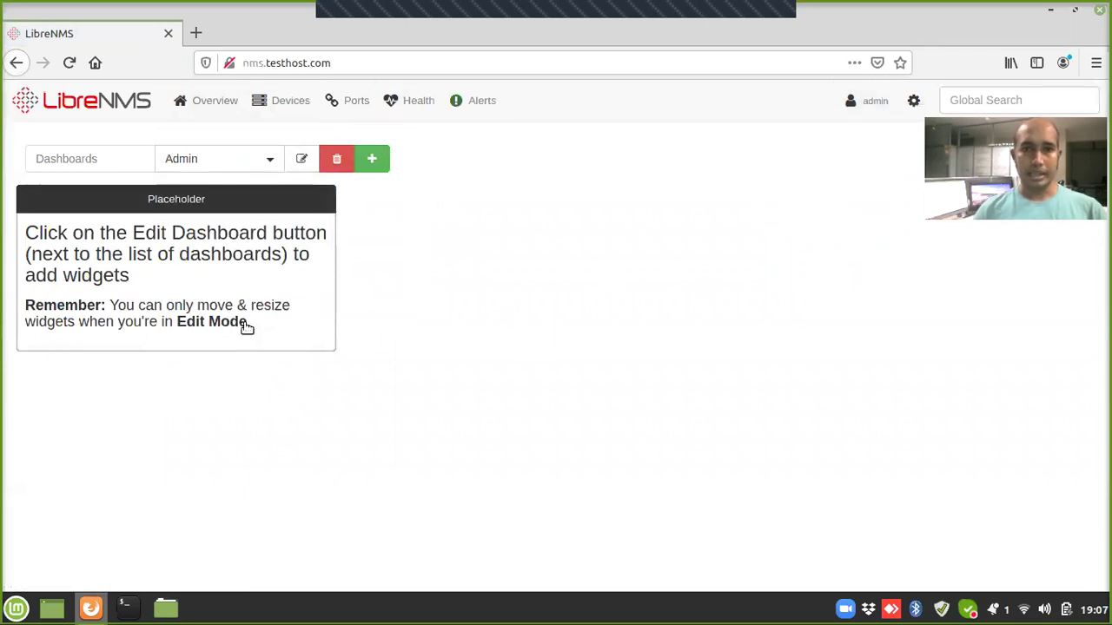
{"action": "left_click", "coordinate": [127, 608]}
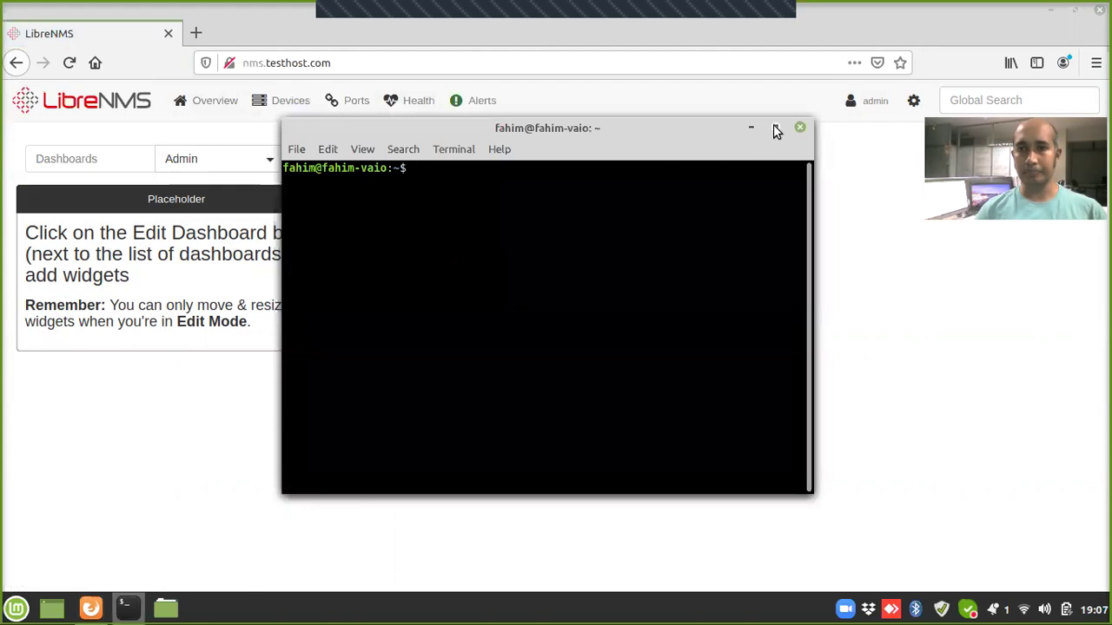
Step: Maximize the terminal and SSH into 10.0.207.205 as root
{"action": "left_click", "coordinate": [776, 128]}
{"action": "type", "text": "ssh root@10.0.207.205"}
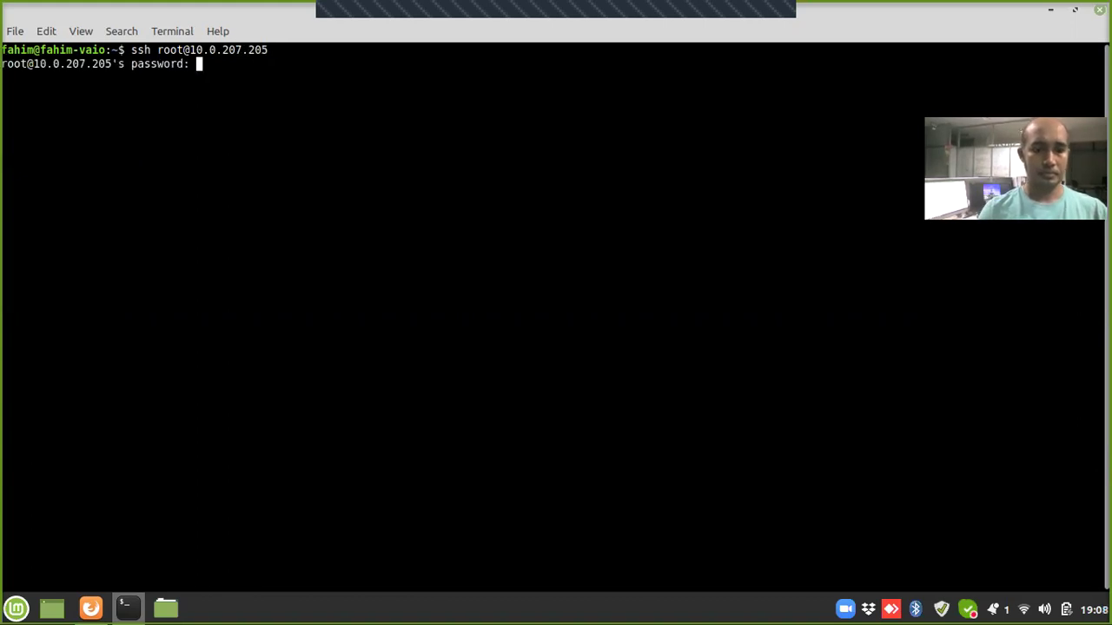
{"action": "key", "text": "Return"}
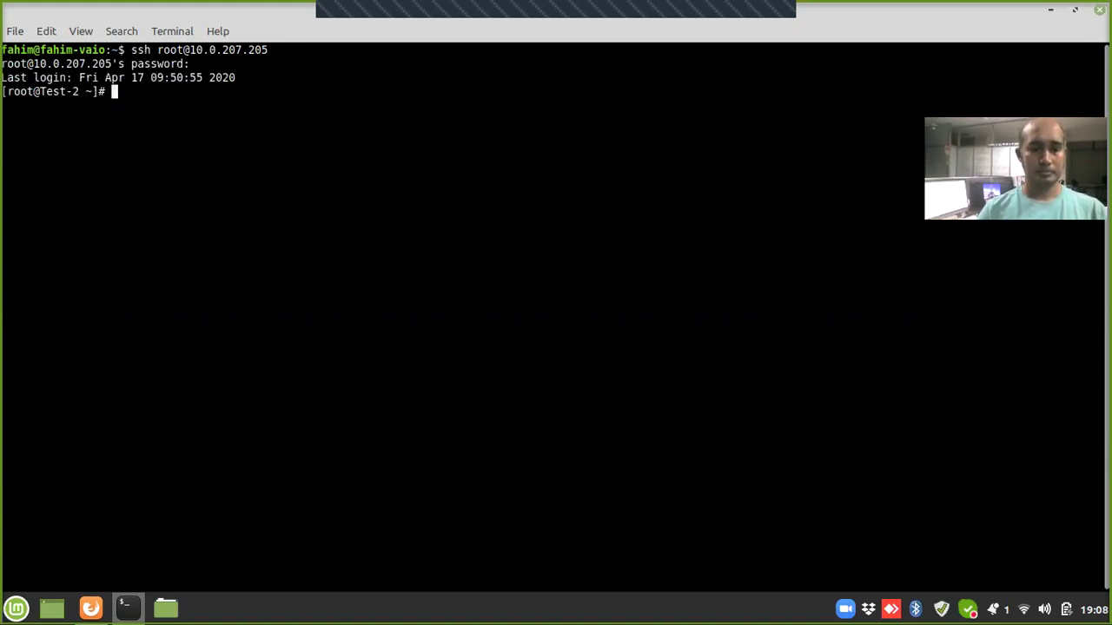
Step: Display /etc/os-release to confirm the server runs CentOS Linux 7 (Core)
{"action": "type", "text": "cat /etc/os"}
{"action": "key", "text": "Tab"}
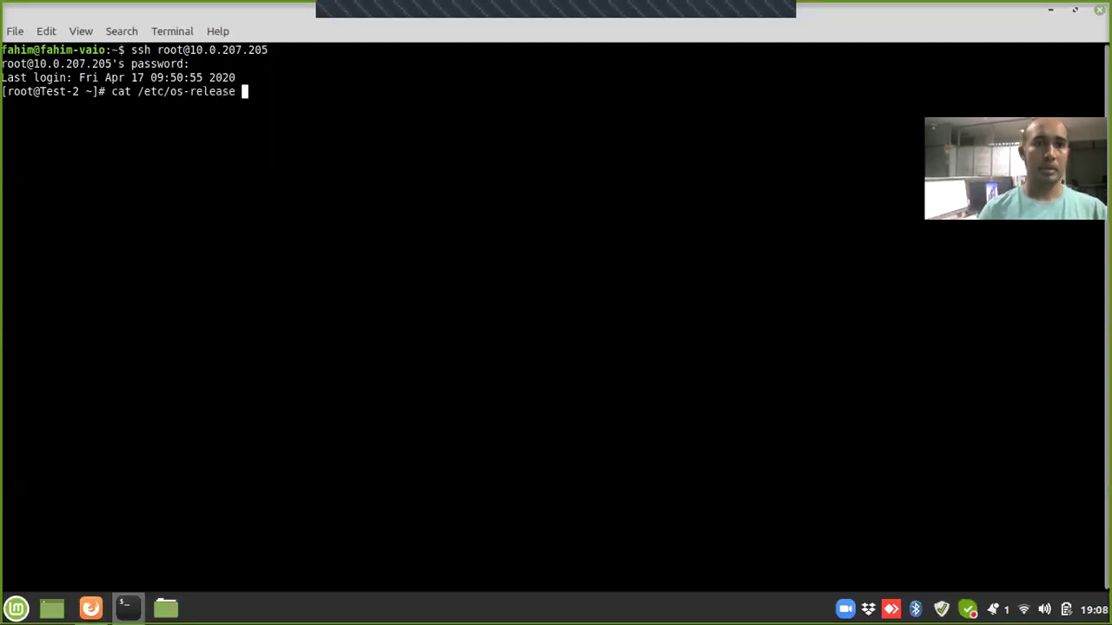
{"action": "key", "text": "Return"}
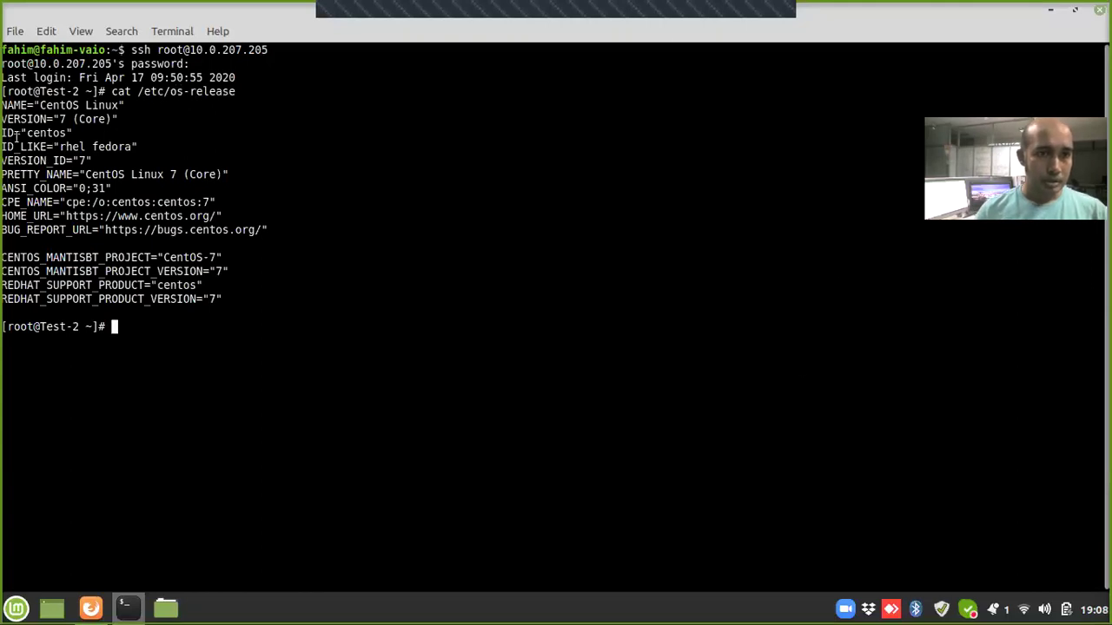
{"action": "left_click_drag", "start_coordinate": [244, 174], "coordinate": [22, 172]}
{"action": "left_click", "coordinate": [404, 346]}
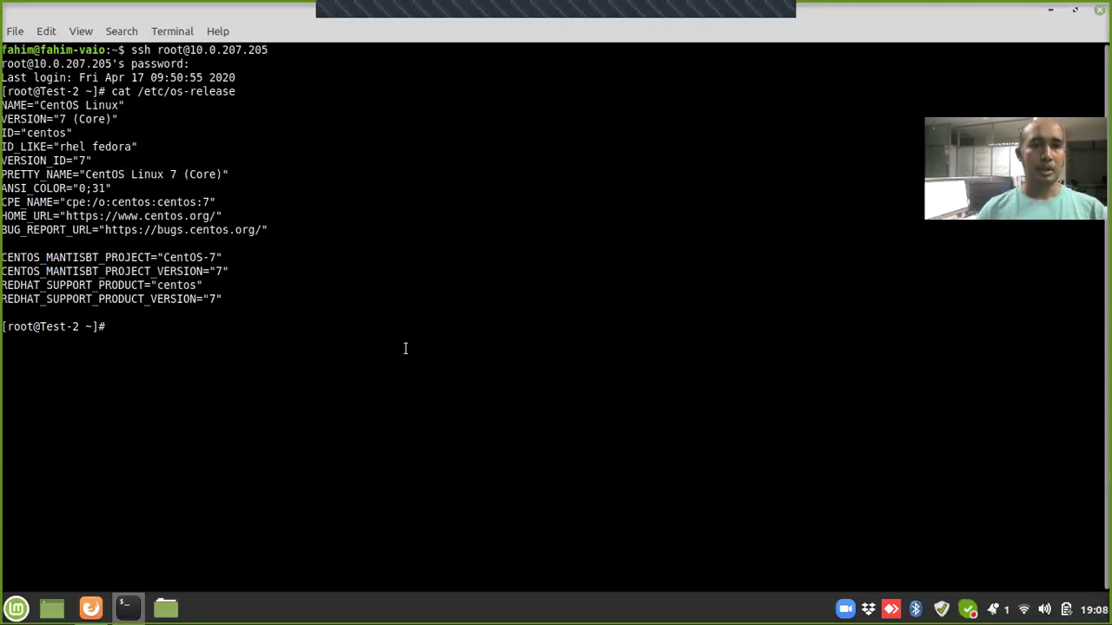
Step: Clear the screen and install net-snmp and net-snmp-utils with yum -y
{"action": "type", "text": "clear"}
{"action": "key", "text": "Return"}
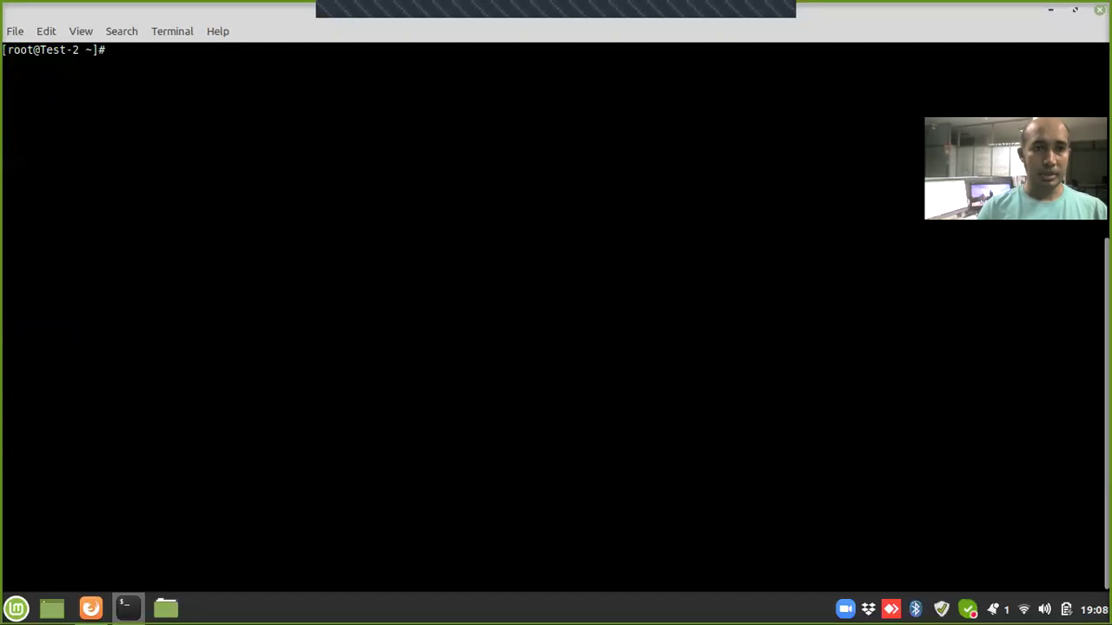
{"action": "type", "text": "yum install "}
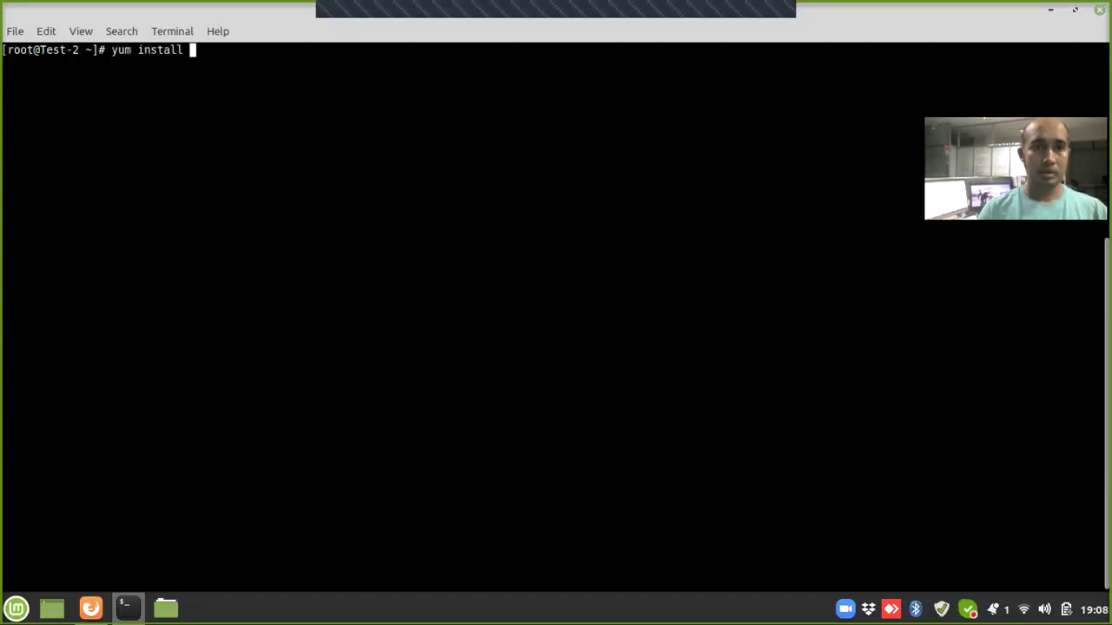
{"action": "type", "text": "nano"}
{"action": "key", "text": "BackSpace"}
{"action": "key", "text": "BackSpace"}
{"action": "key", "text": "BackSpace"}
{"action": "key", "text": "BackSpace"}
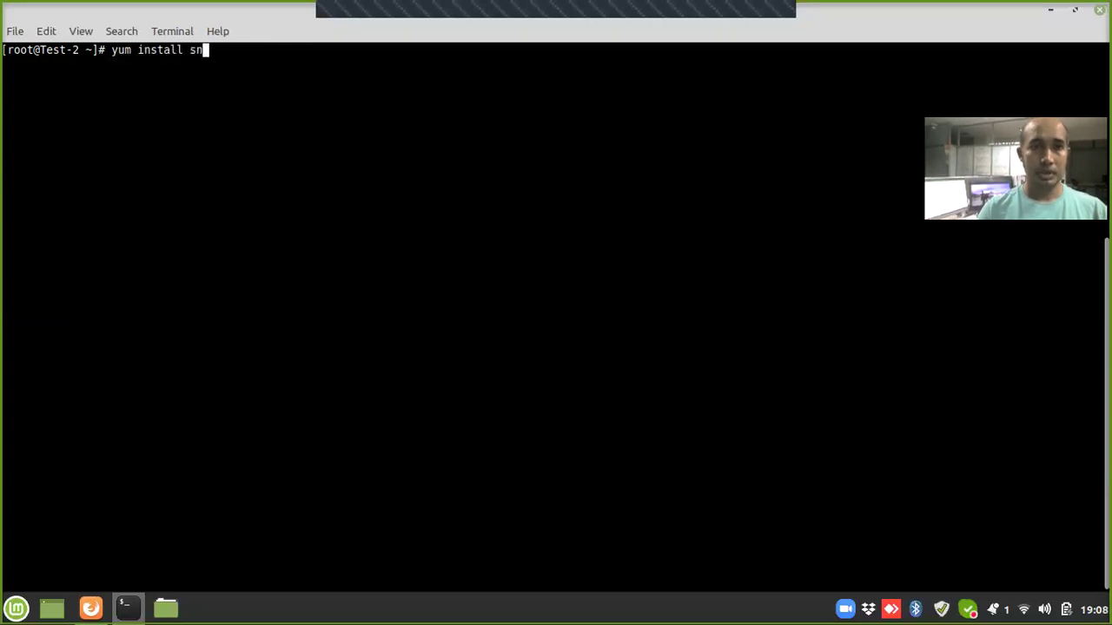
{"action": "type", "text": "net-snm"}
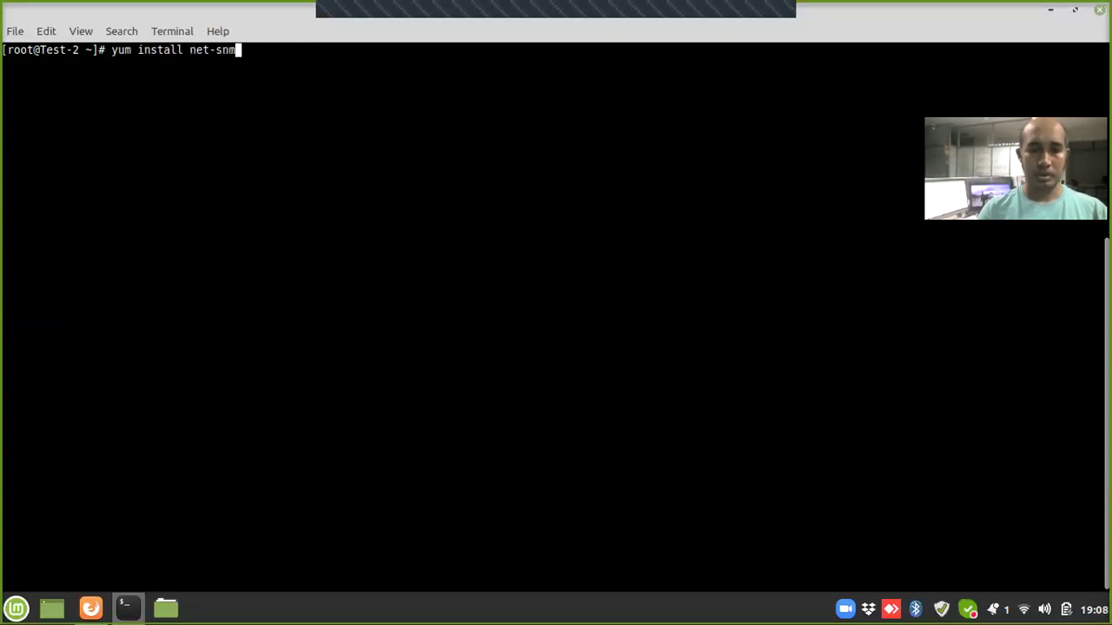
{"action": "type", "text": "p net-"}
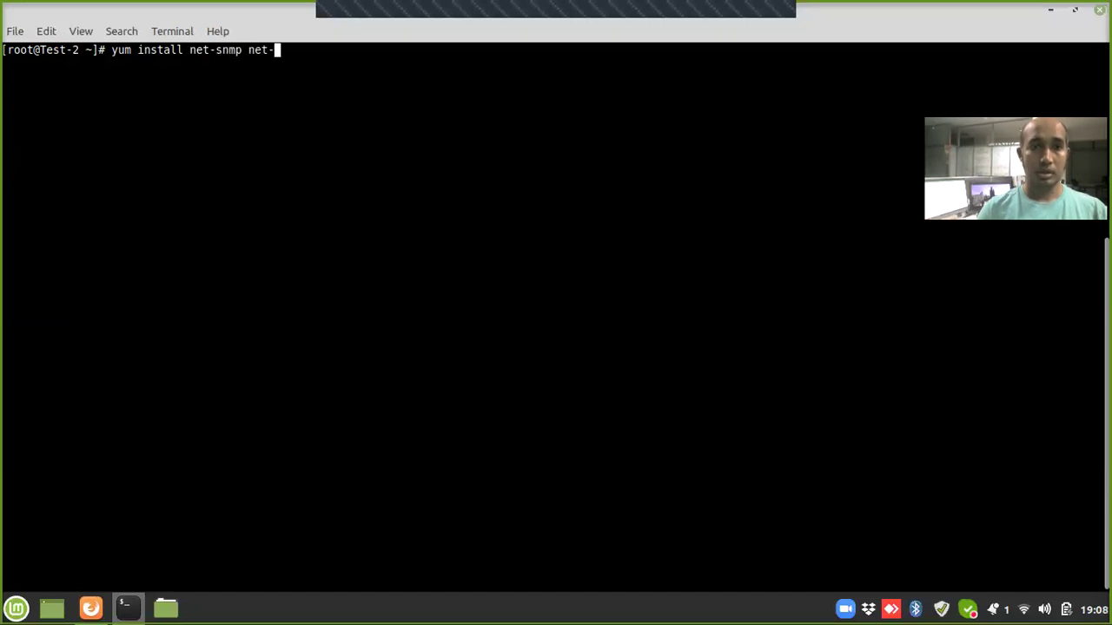
{"action": "type", "text": "snmp"}
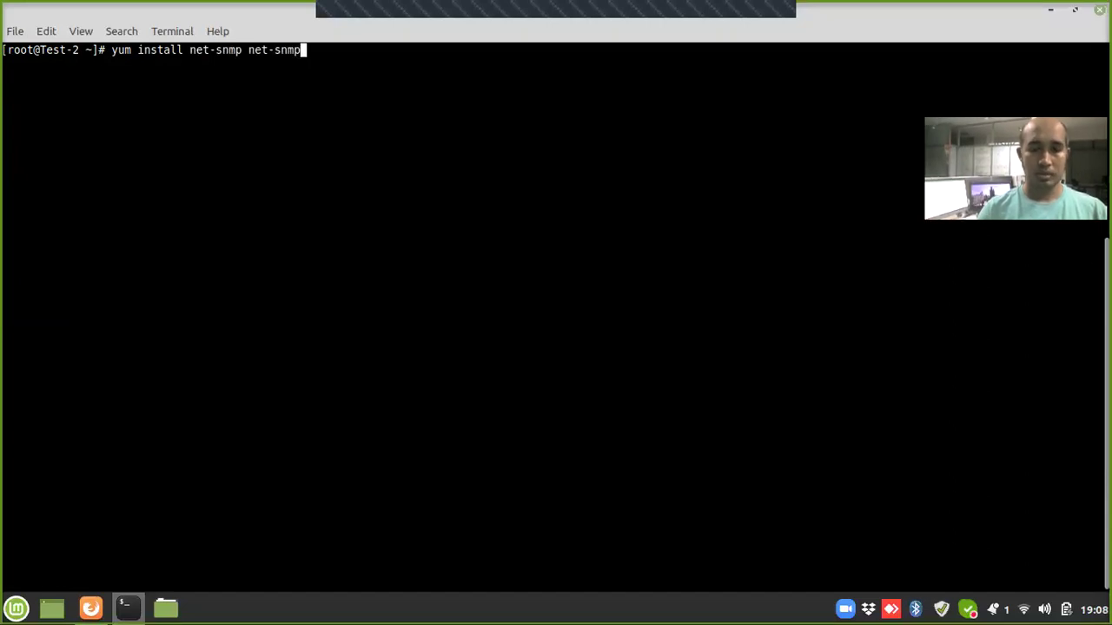
{"action": "type", "text": "-util"}
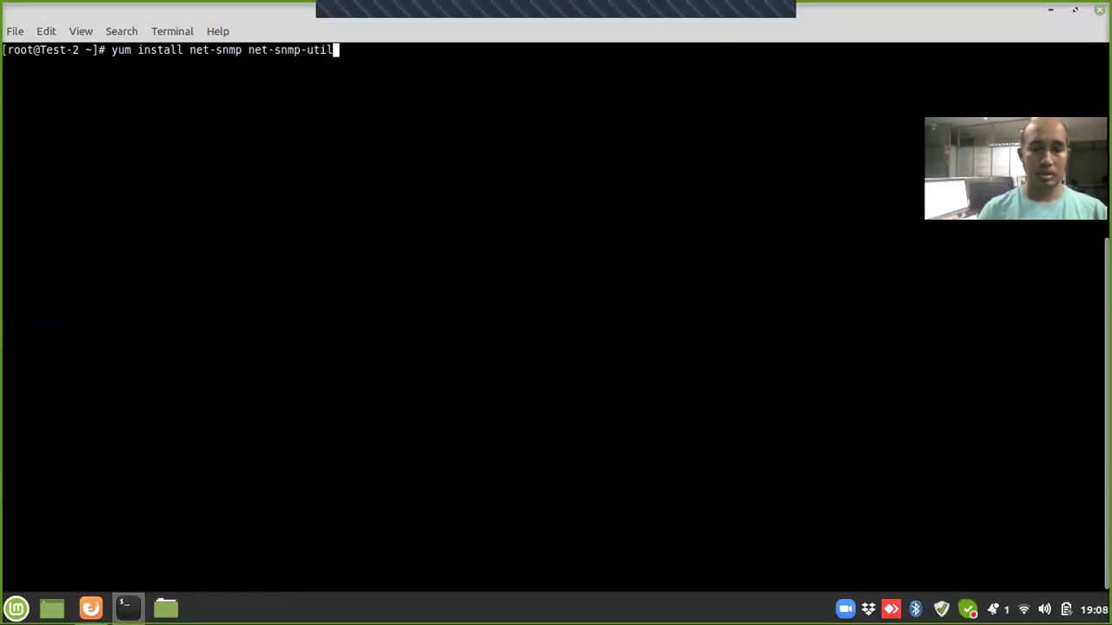
{"action": "type", "text": "s -y"}
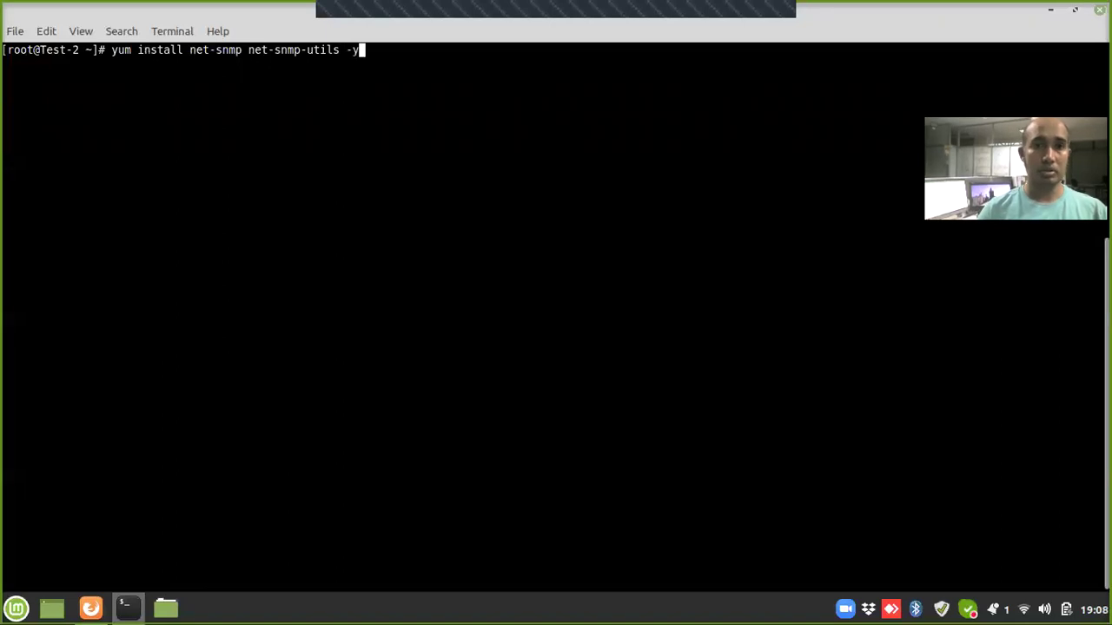
{"action": "key", "text": "Return"}
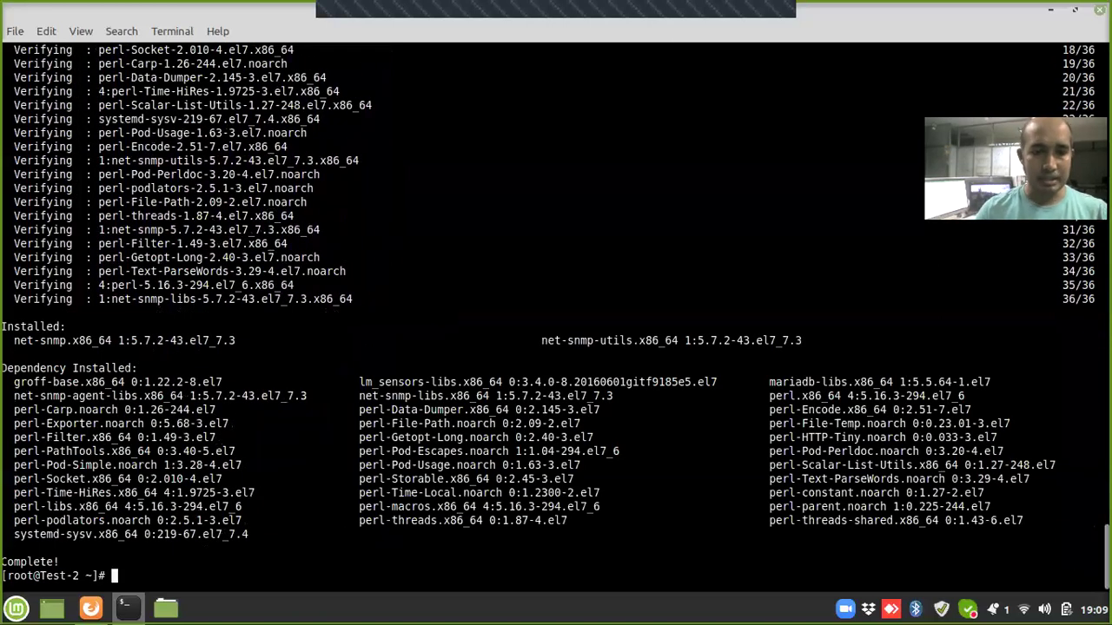
{"action": "type", "text": "systemctl start snmp"}
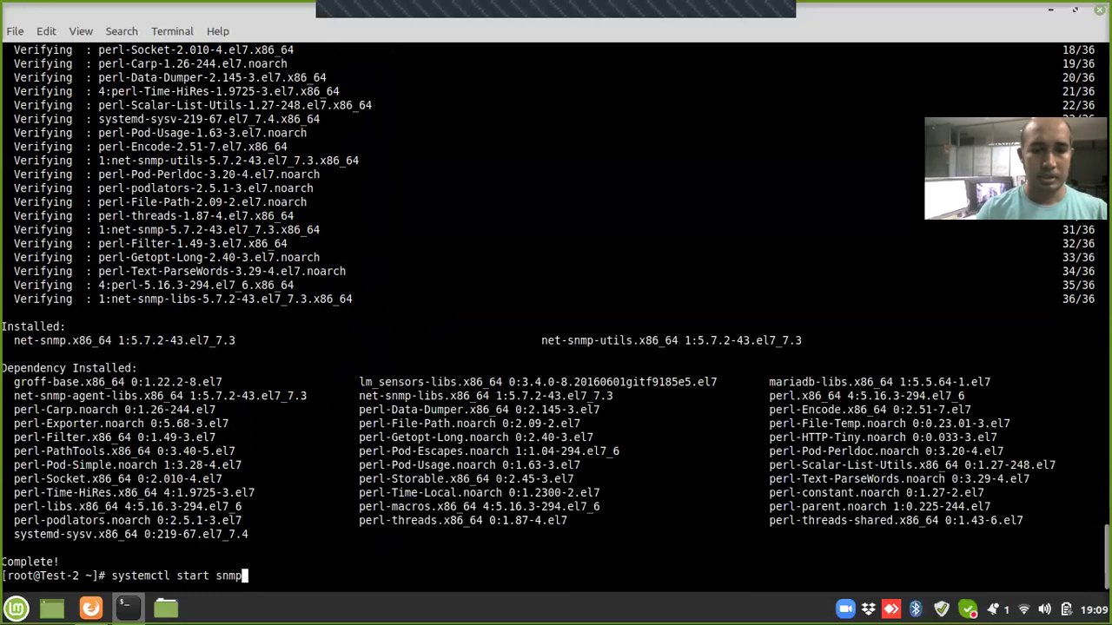
{"action": "type", "text": "d"}
Step: Start snmpd and enable it at boot, then prepare vi on /etc/snmp/snmpd.conf
{"action": "key", "text": "Return"}
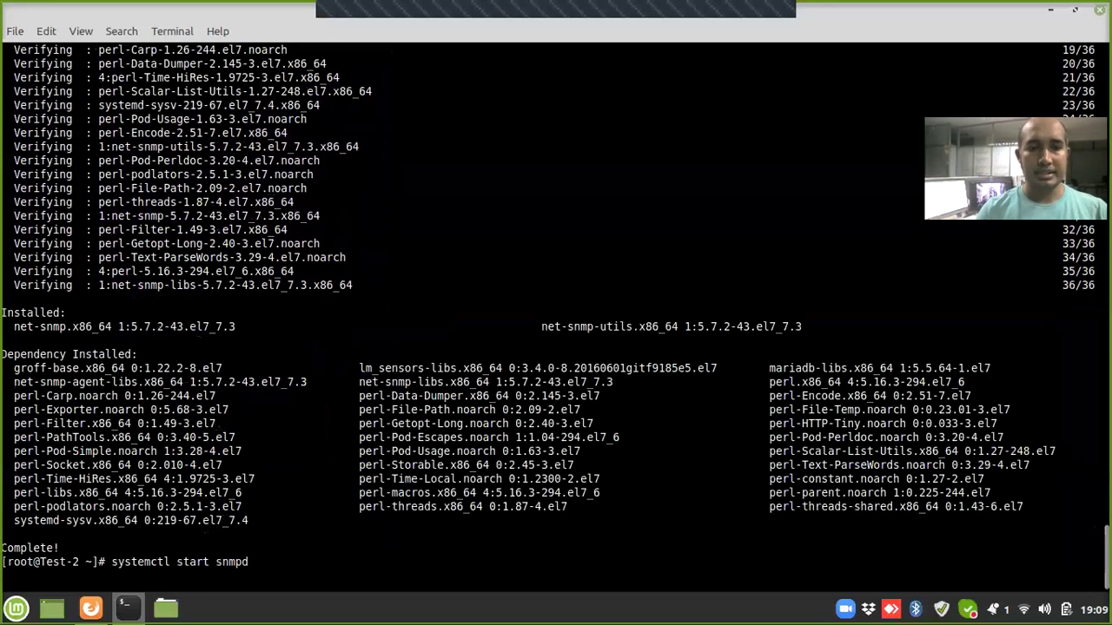
{"action": "key", "text": "Up"}
{"action": "key", "text": "Left"}
{"action": "key", "text": "Left"}
{"action": "key", "text": "Left"}
{"action": "key", "text": "Left"}
{"action": "key", "text": "Left"}
{"action": "key", "text": "Left"}
{"action": "key", "text": "BackSpace"}
{"action": "key", "text": "BackSpace"}
{"action": "key", "text": "BackSpace"}
{"action": "key", "text": "BackSpace"}
{"action": "key", "text": "BackSpace"}
{"action": "type", "text": "enabl"}
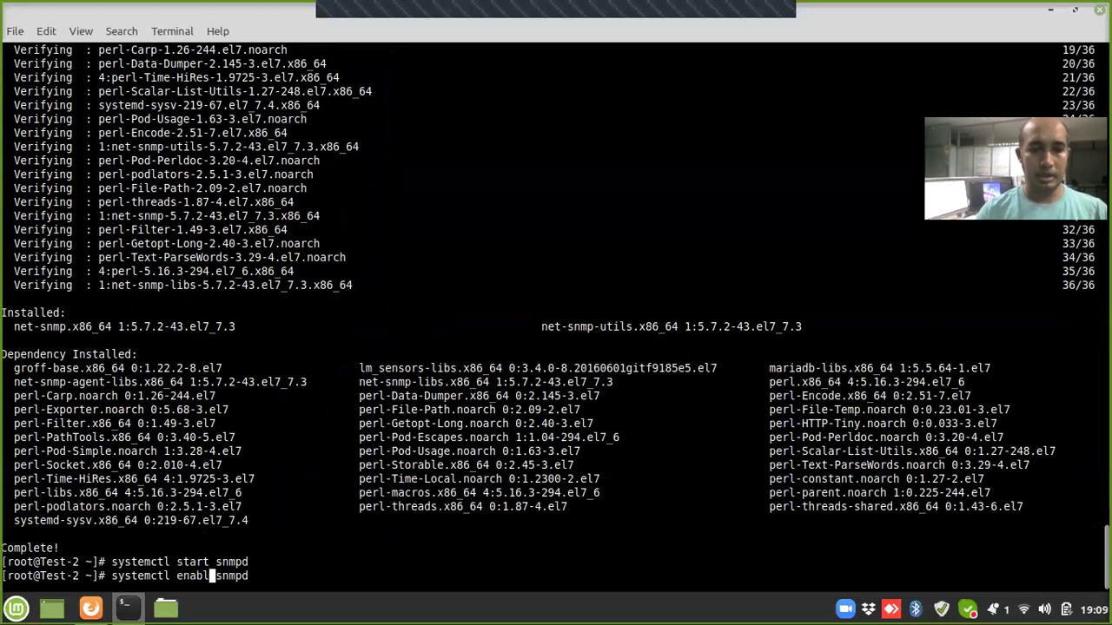
{"action": "type", "text": "e"}
{"action": "key", "text": "Return"}
{"action": "type", "text": "vi /etc/snmp/"}
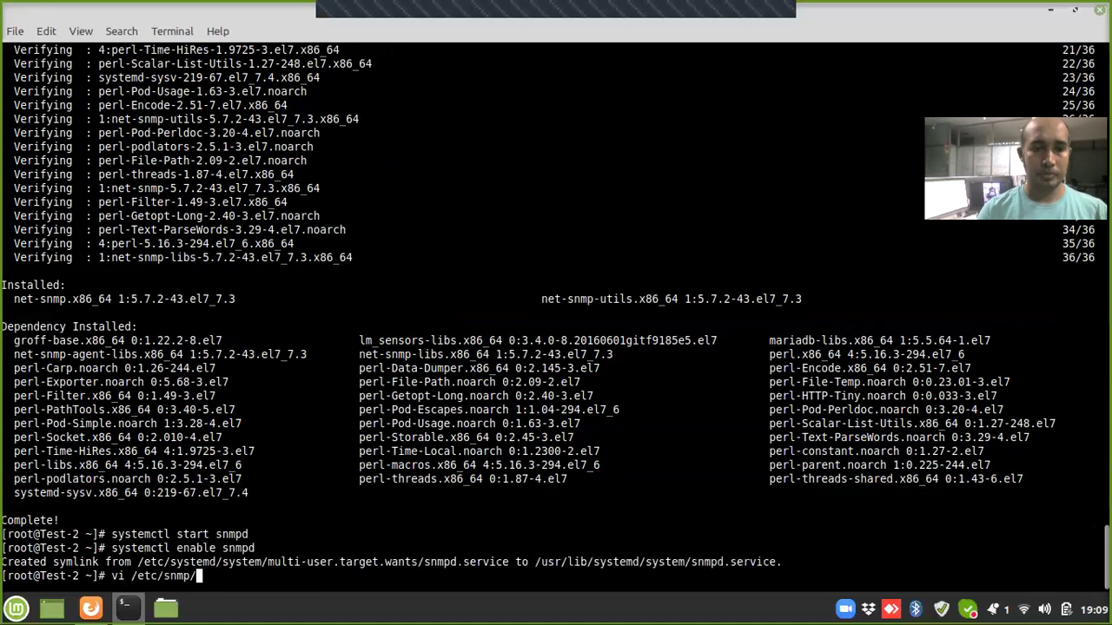
{"action": "type", "text": "snmpd"}
{"action": "key", "text": "Tab"}
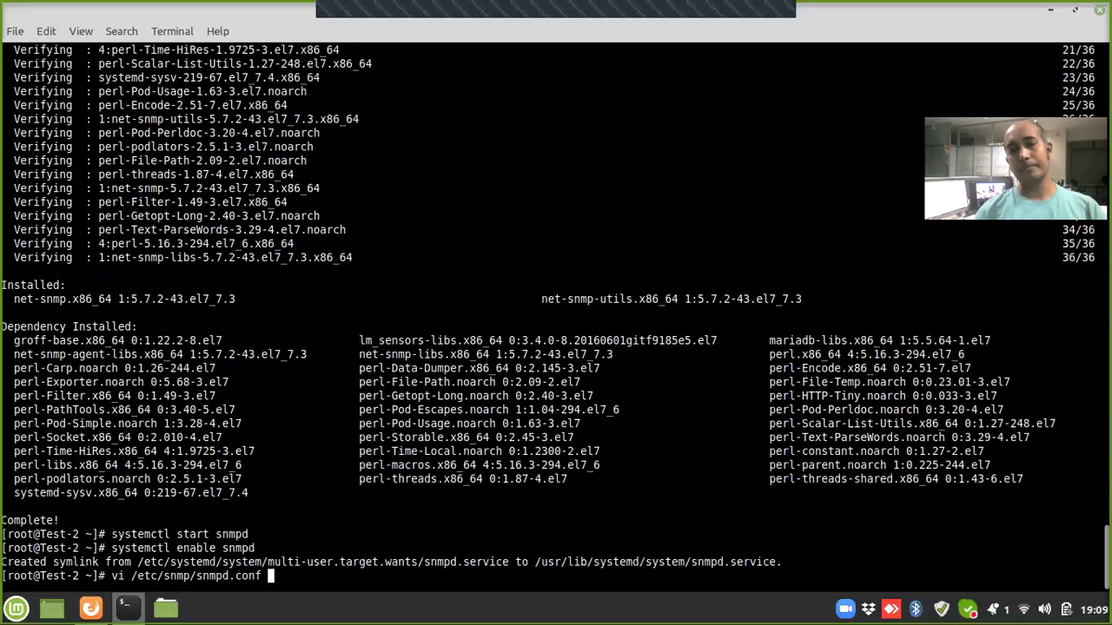
Step: In vi, change the com2sec community from 'public' to the custom string and save with :wq
{"action": "key", "text": "Return"}
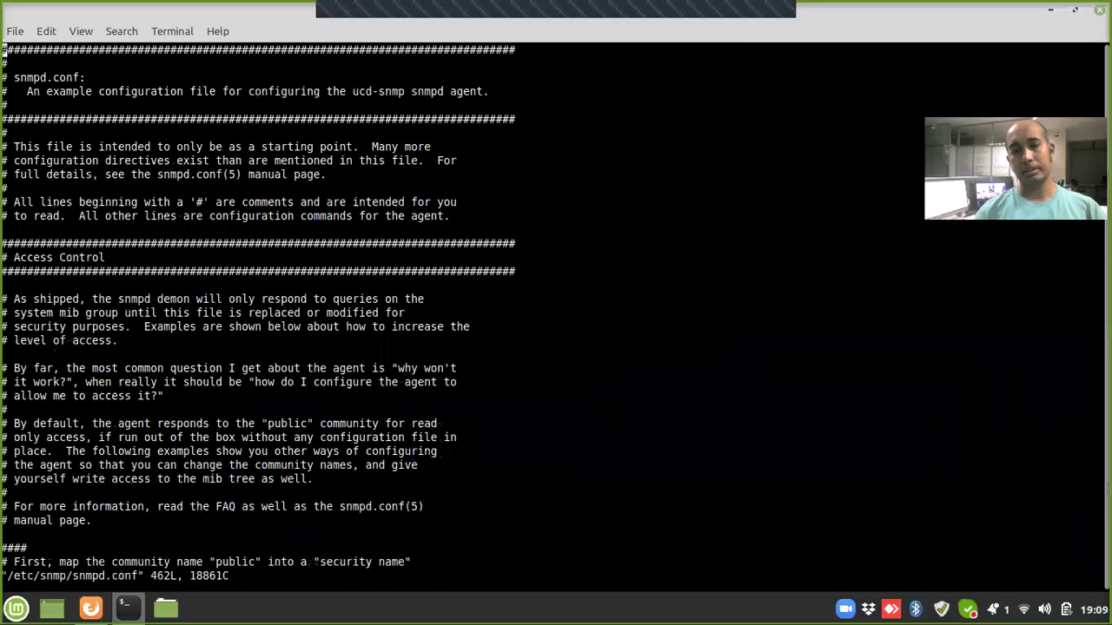
{"action": "key", "text": "Down"}
{"action": "key", "text": "Down"}
{"action": "key", "text": "Down"}
{"action": "key", "text": "Down"}
{"action": "key", "text": "Down"}
{"action": "key", "text": "Down"}
{"action": "key", "text": "Down"}
{"action": "key", "text": "Down"}
{"action": "key", "text": "Down"}
{"action": "key", "text": "Down"}
{"action": "key", "text": "Down"}
{"action": "key", "text": "Down"}
{"action": "key", "text": "Down"}
{"action": "key", "text": "Down"}
{"action": "key", "text": "Down"}
{"action": "key", "text": "Down"}
{"action": "key", "text": "Down"}
{"action": "key", "text": "Down"}
{"action": "key", "text": "Down"}
{"action": "key", "text": "Down"}
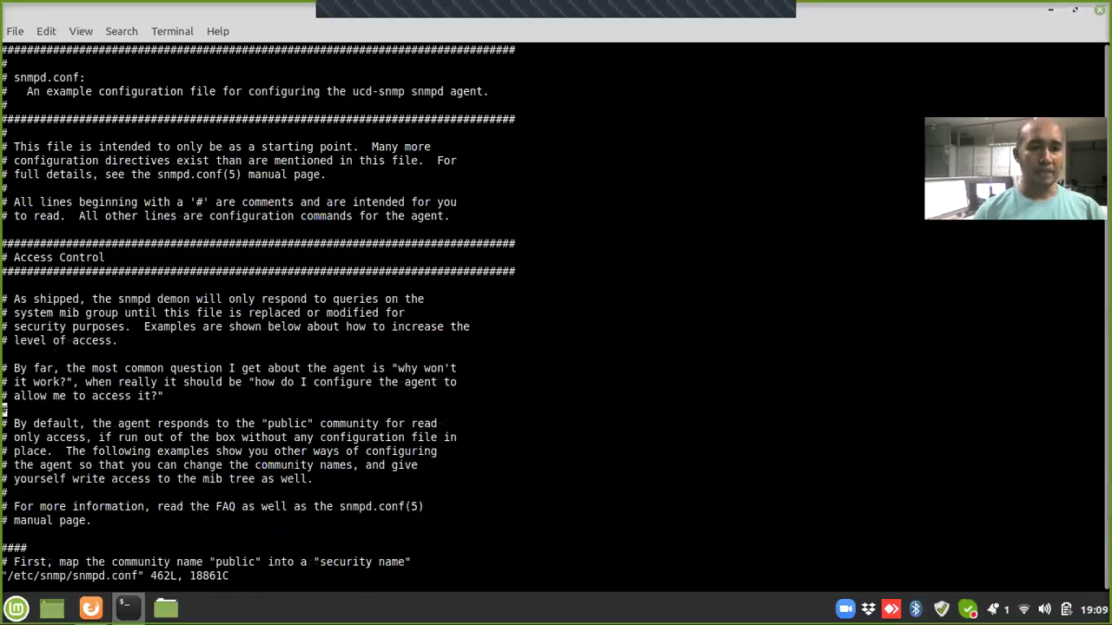
{"action": "key", "text": "Down"}
{"action": "key", "text": "Down"}
{"action": "key", "text": "Down"}
{"action": "key", "text": "Down"}
{"action": "key", "text": "Down"}
{"action": "key", "text": "Down"}
{"action": "key", "text": "Down"}
{"action": "key", "text": "Down"}
{"action": "key", "text": "Down"}
{"action": "key", "text": "Down"}
{"action": "key", "text": "Down"}
{"action": "key", "text": "Down"}
{"action": "key", "text": "Down"}
{"action": "key", "text": "Down"}
{"action": "key", "text": "Down"}
{"action": "key", "text": "Up"}
{"action": "key", "text": "Up"}
{"action": "key", "text": "Up"}
{"action": "key", "text": "Up"}
{"action": "key", "text": "Up"}
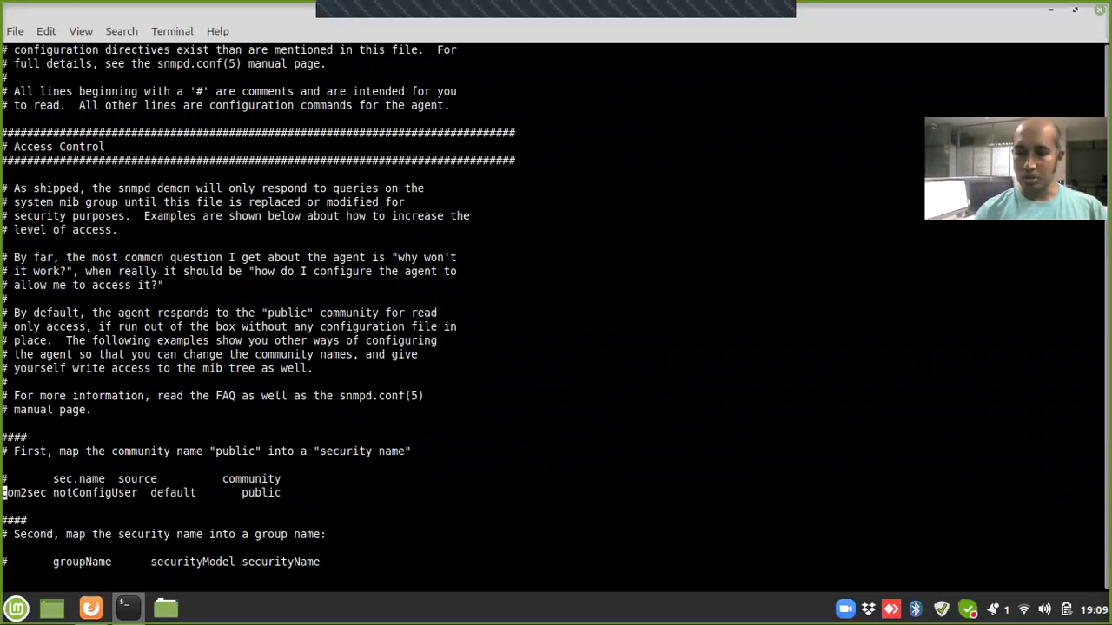
{"action": "key", "text": "i"}
{"action": "key", "text": "Right"}
{"action": "key", "text": "Right"}
{"action": "key", "text": "Right"}
{"action": "key", "text": "Right"}
{"action": "key", "text": "Right"}
{"action": "key", "text": "Right"}
{"action": "key", "text": "Right"}
{"action": "key", "text": "Right"}
{"action": "key", "text": "Right"}
{"action": "key", "text": "Right"}
{"action": "key", "text": "Right"}
{"action": "key", "text": "Right"}
{"action": "key", "text": "Right"}
{"action": "key", "text": "Right"}
{"action": "key", "text": "Right"}
{"action": "key", "text": "Right"}
{"action": "key", "text": "Right"}
{"action": "key", "text": "Right"}
{"action": "key", "text": "Right"}
{"action": "key", "text": "Right"}
{"action": "key", "text": "Right"}
{"action": "key", "text": "BackSpace"}
{"action": "key", "text": "BackSpace"}
{"action": "key", "text": "BackSpace"}
{"action": "key", "text": "BackSpace"}
{"action": "key", "text": "BackSpace"}
{"action": "key", "text": "BackSpace"}
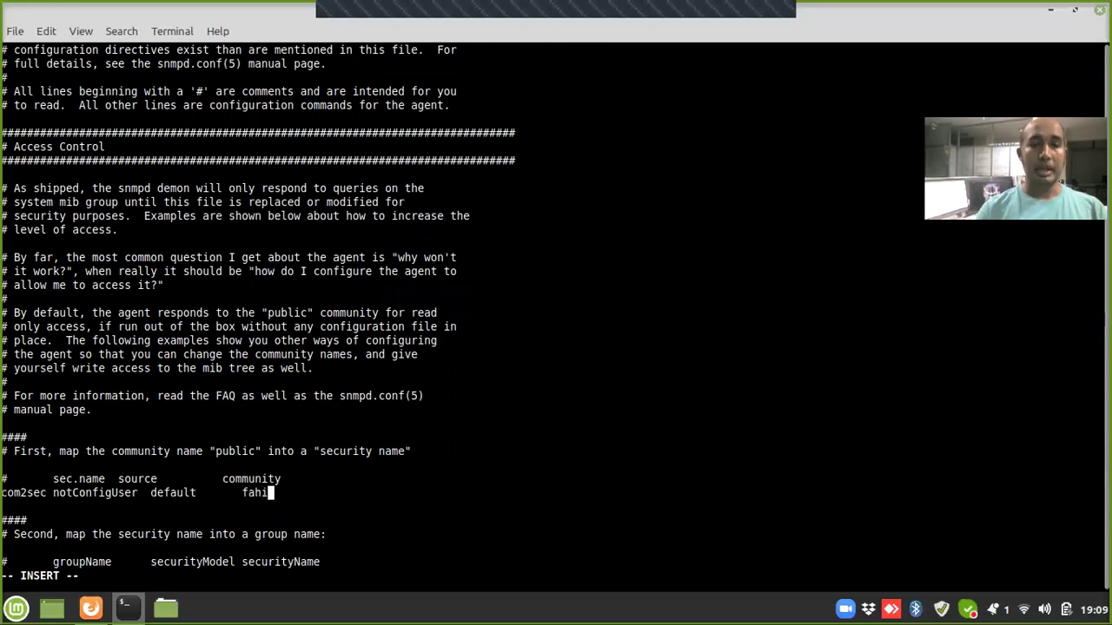
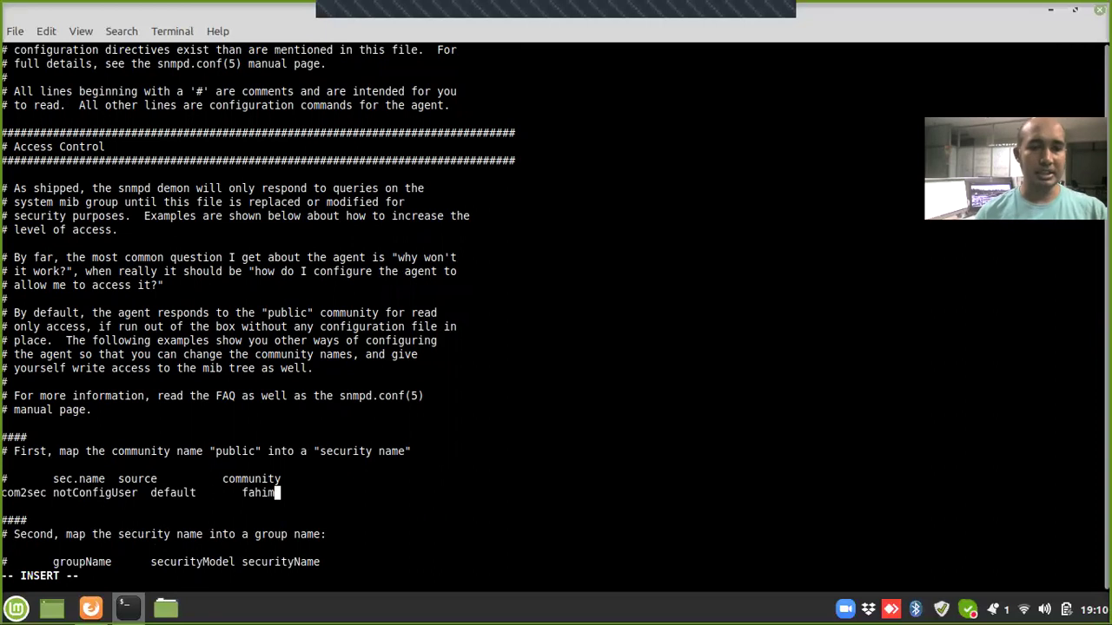
{"action": "key", "text": "Escape"}
{"action": "type", "text": ":wq!"}
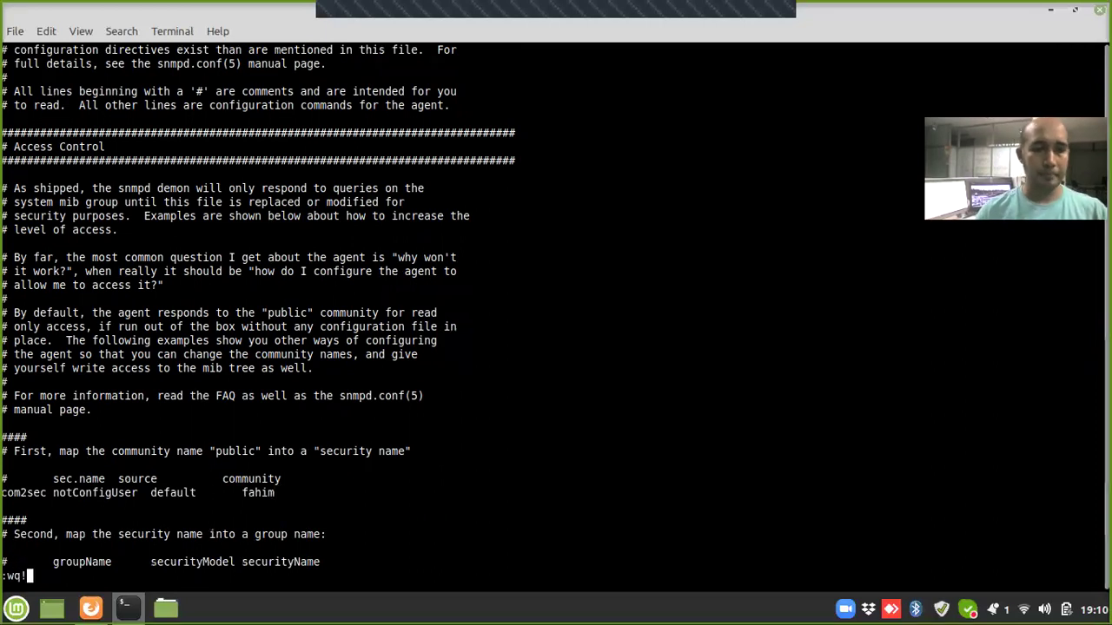
{"action": "key", "text": "Return"}
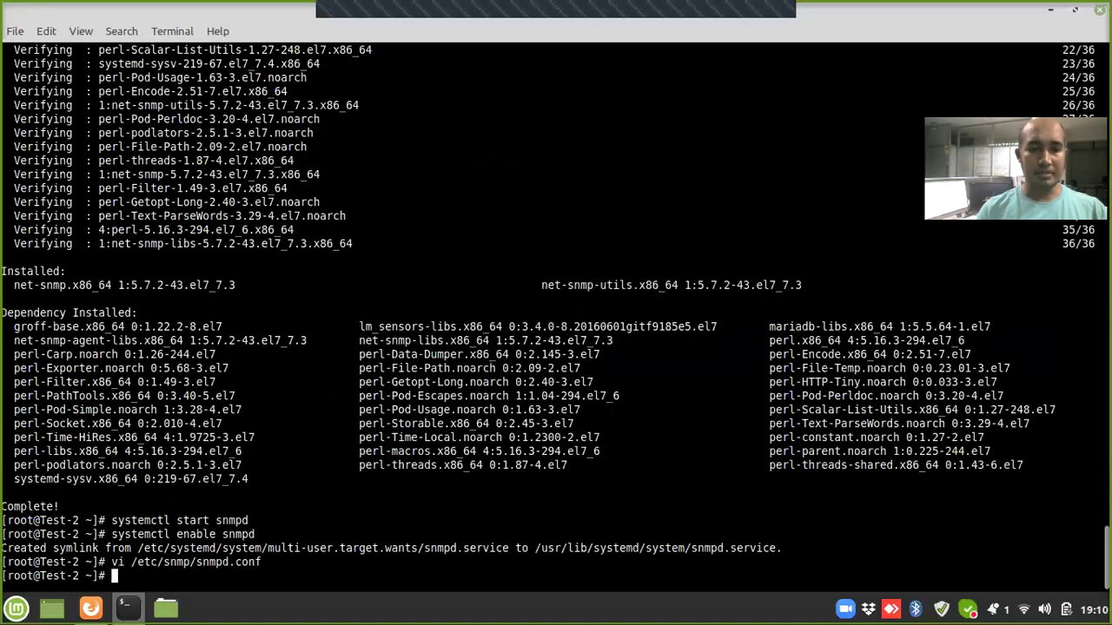
Step: Restart the snmpd service and clear the screen
{"action": "type", "text": "sy"}
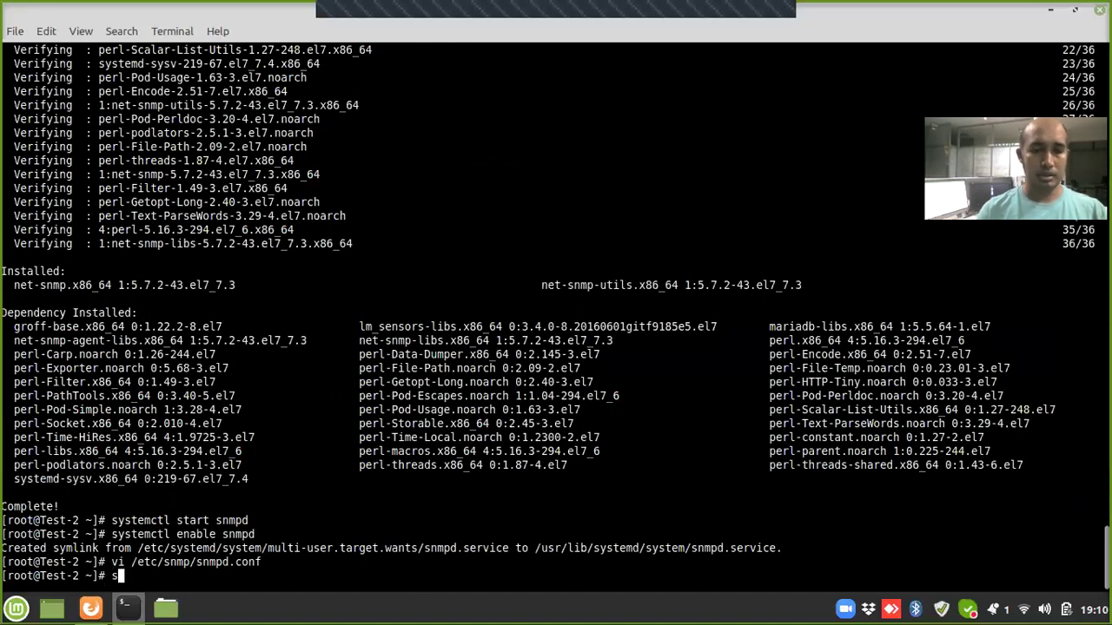
{"action": "type", "text": "stemc"}
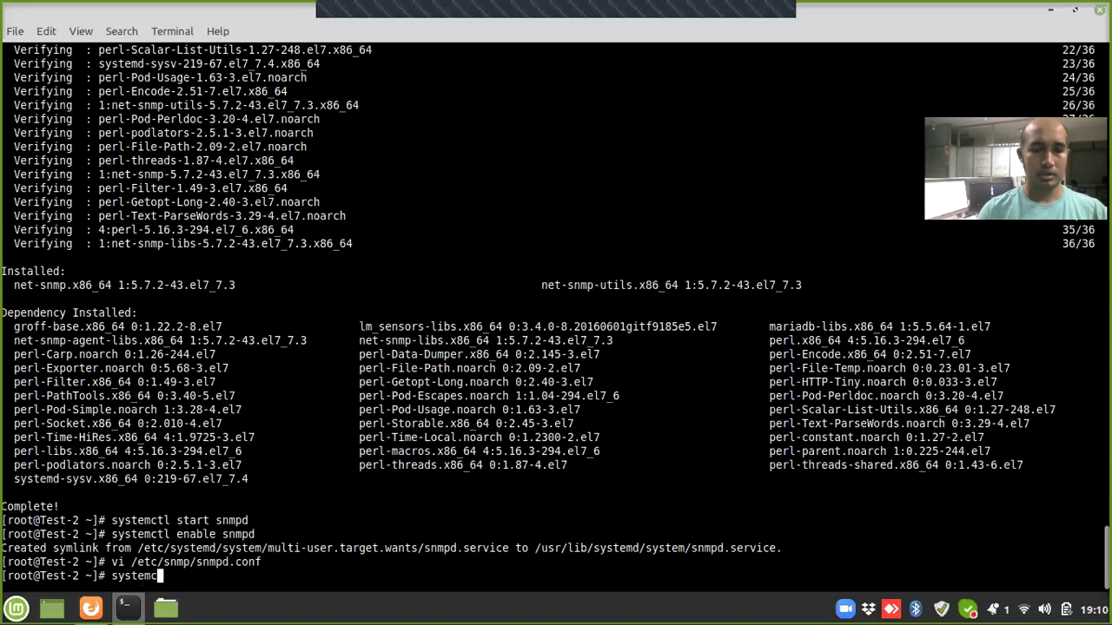
{"action": "type", "text": "tl restart "}
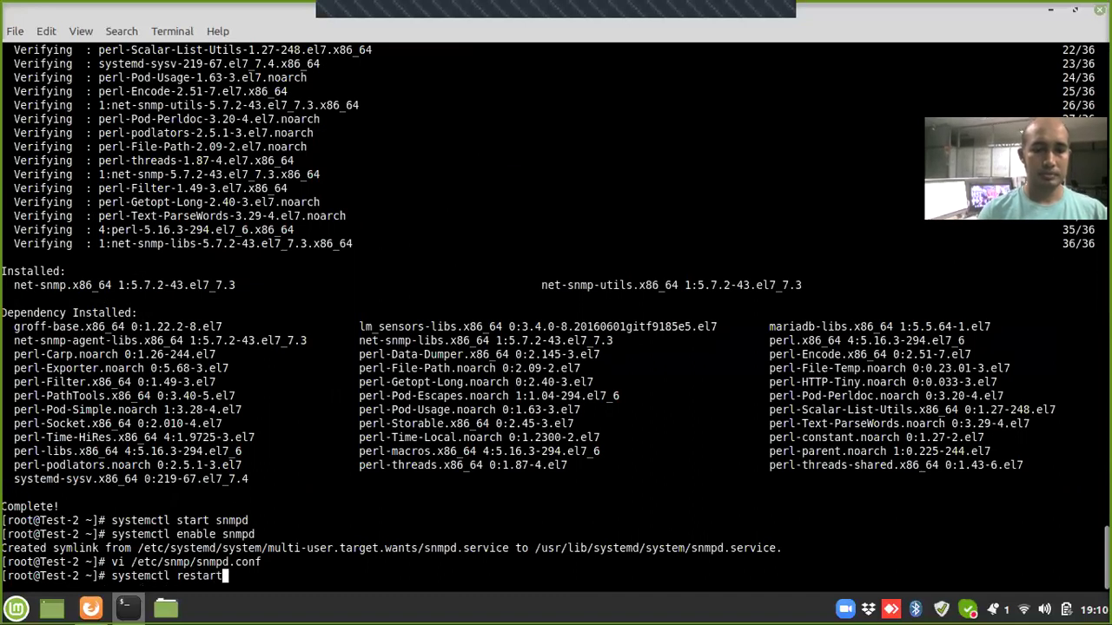
{"action": "type", "text": "snmpd"}
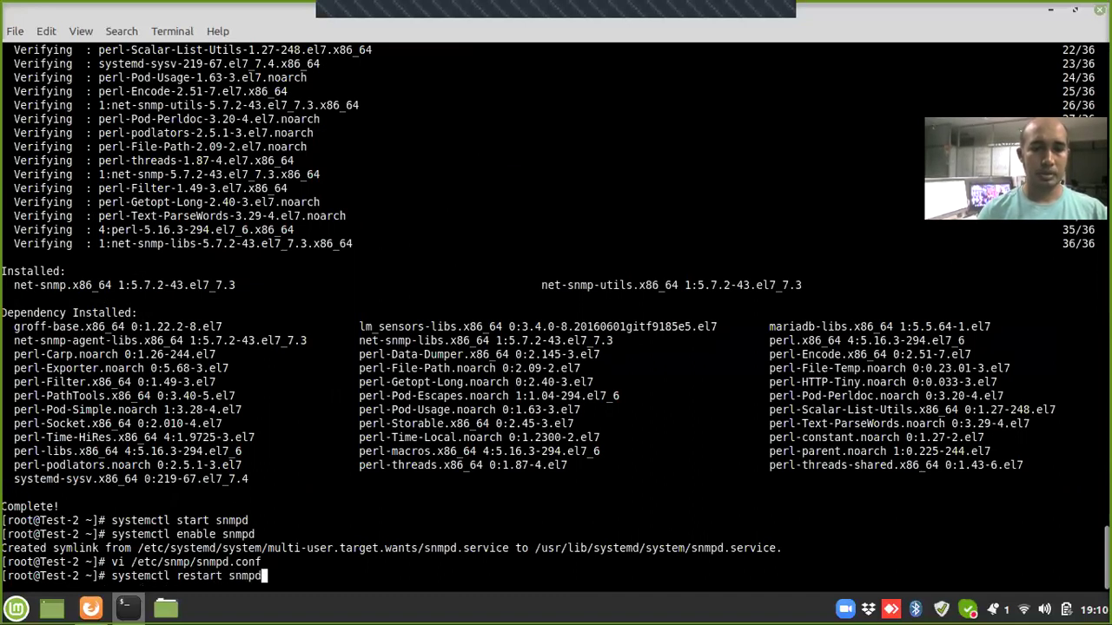
{"action": "key", "text": "Return"}
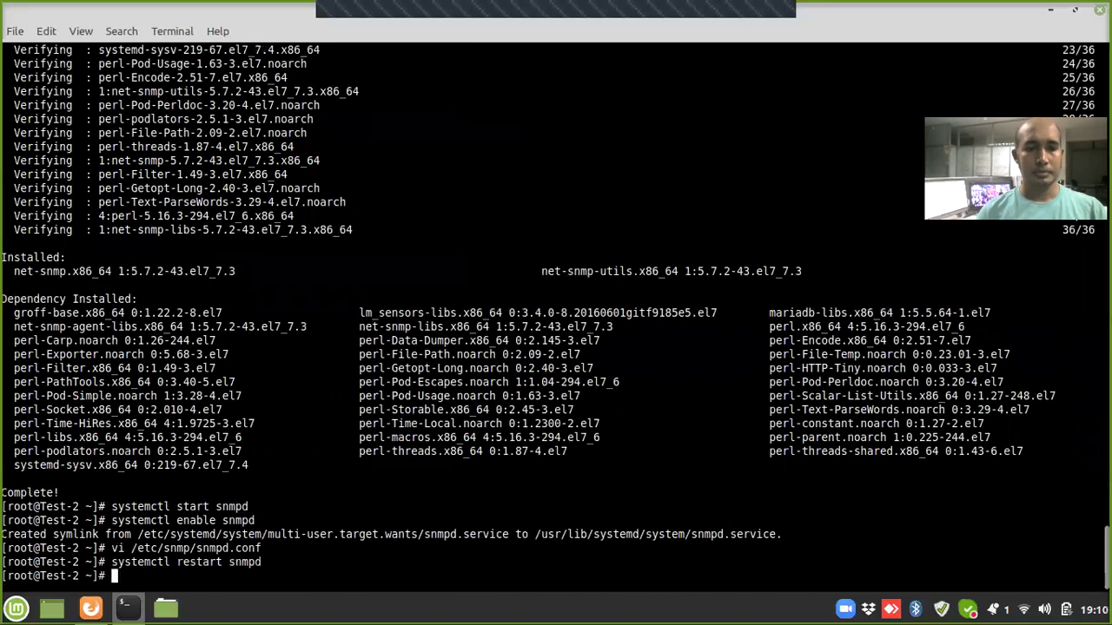
{"action": "type", "text": "clear"}
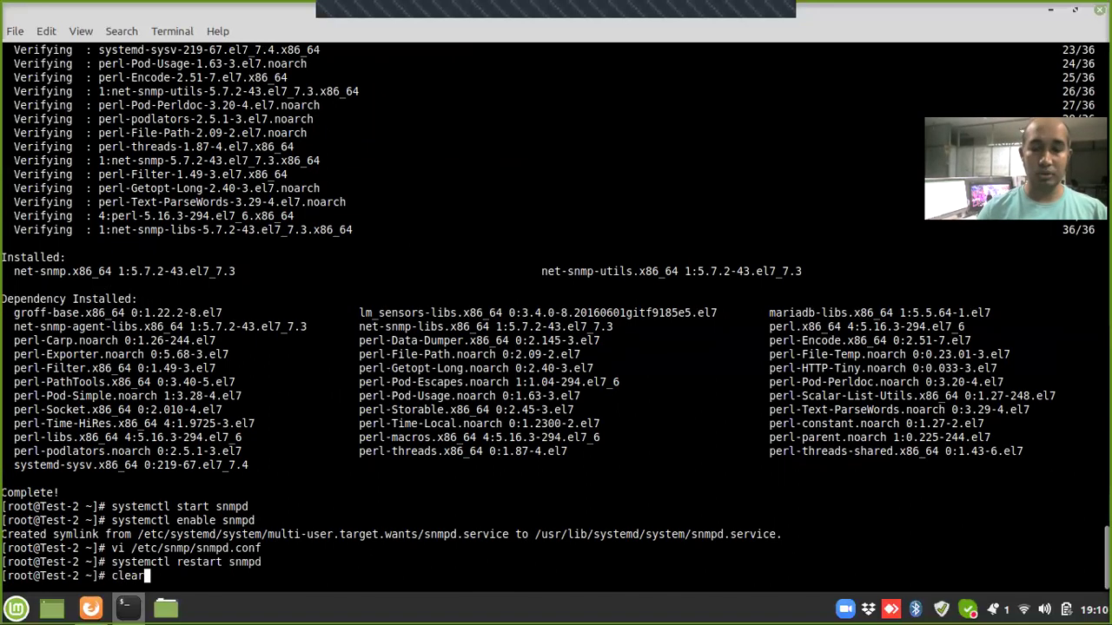
{"action": "key", "text": "Return"}
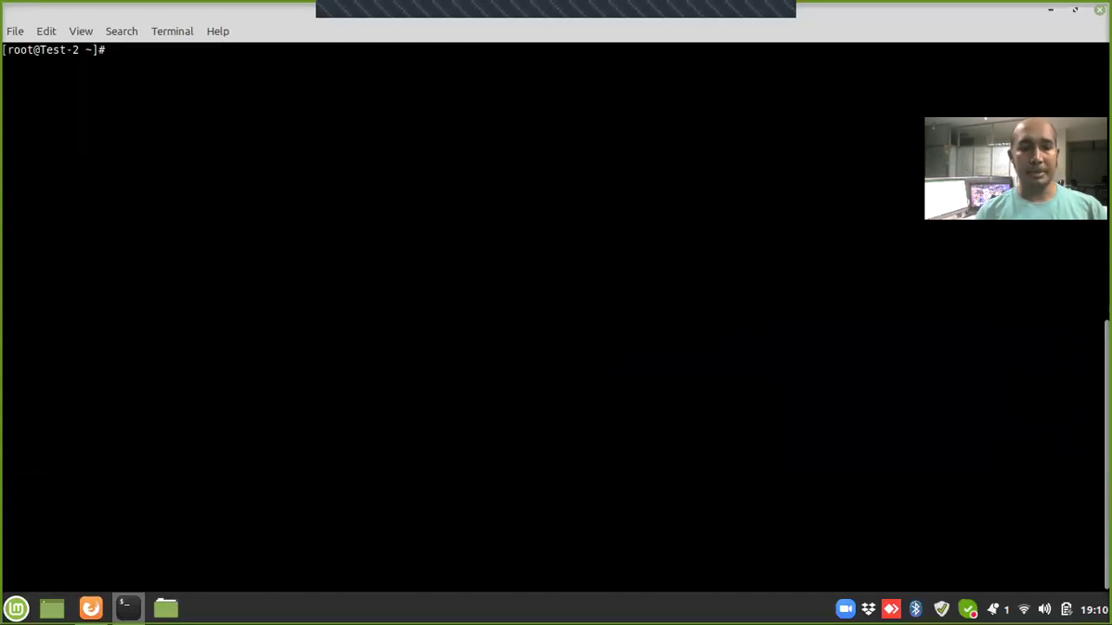
Step: Run a v2c snmpwalk -O e against localhost with the custom community and review the MIB output
{"action": "type", "text": "snm"}
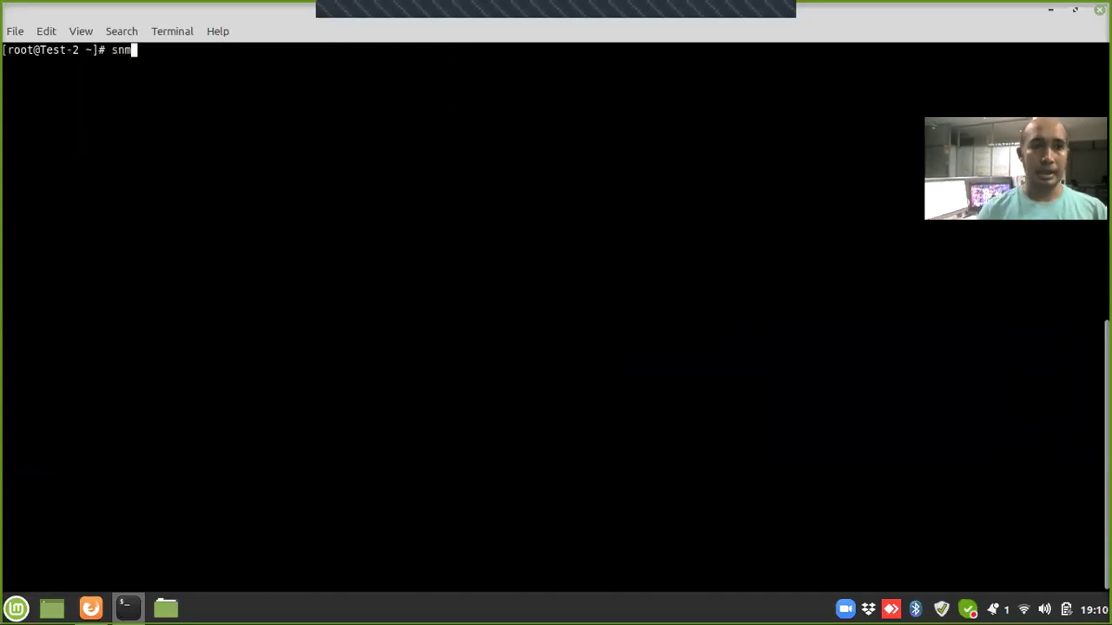
{"action": "type", "text": "p"}
{"action": "type", "text": "walk -"}
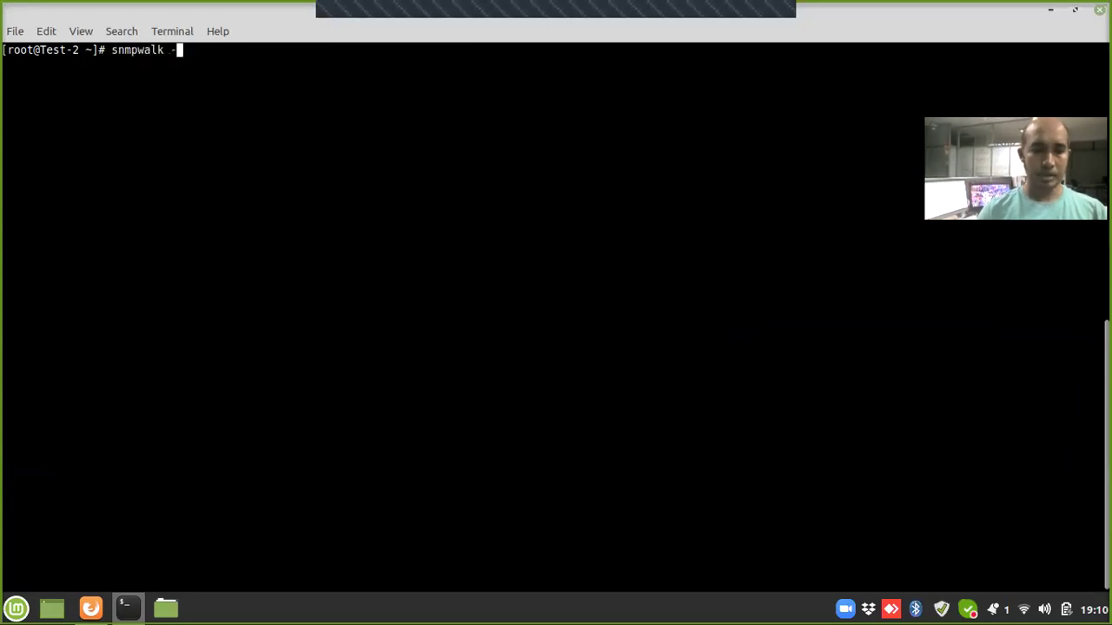
{"action": "type", "text": "v 2v"}
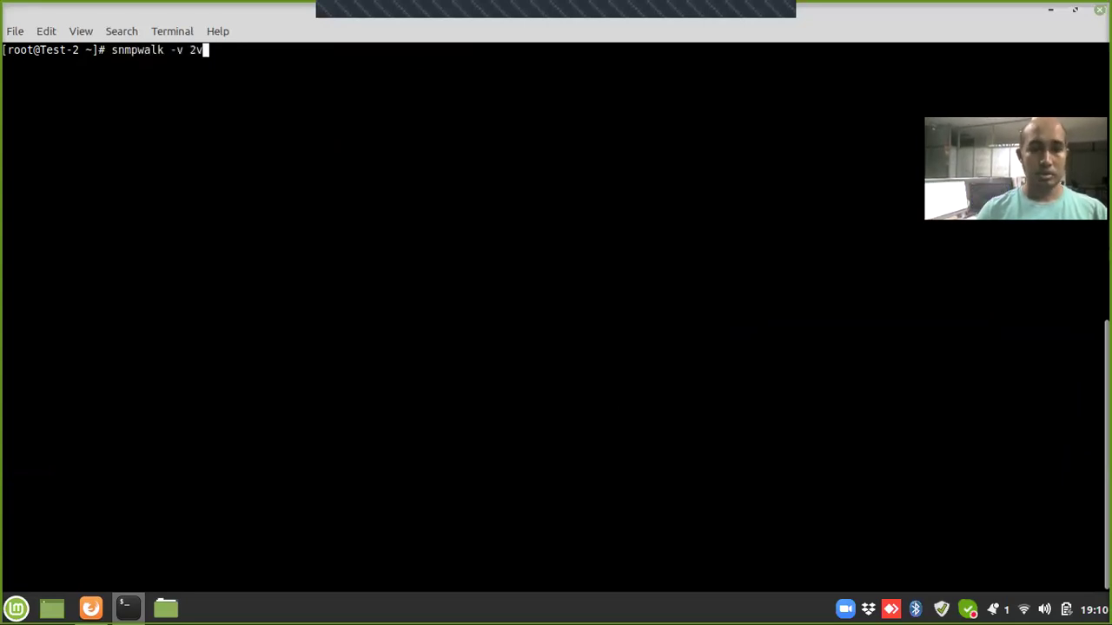
{"action": "key", "text": "BackSpace"}
{"action": "type", "text": "c -"}
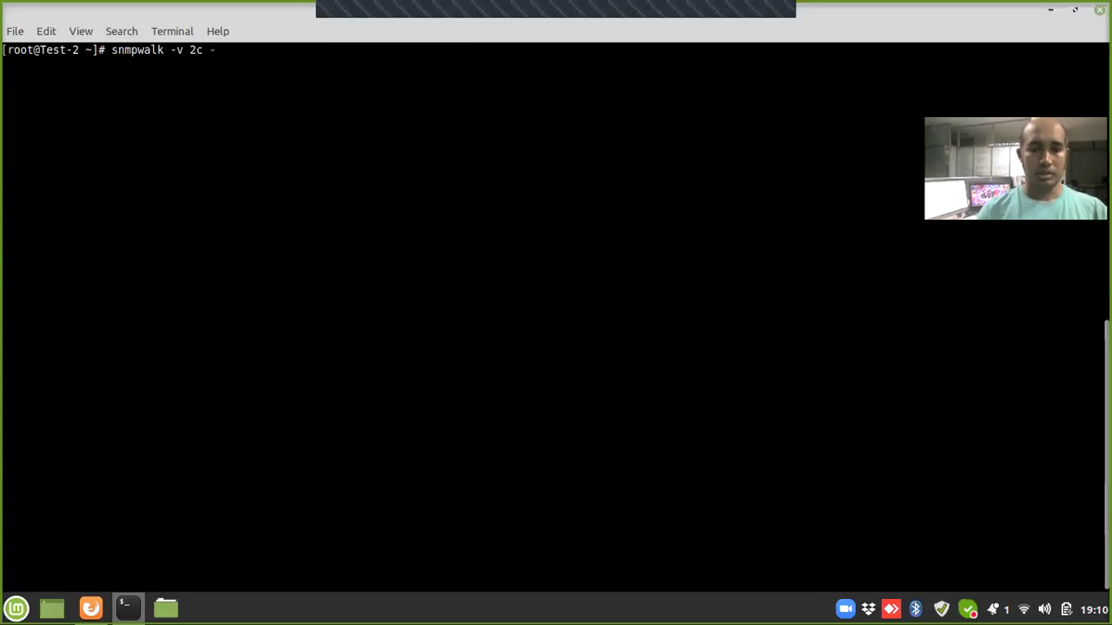
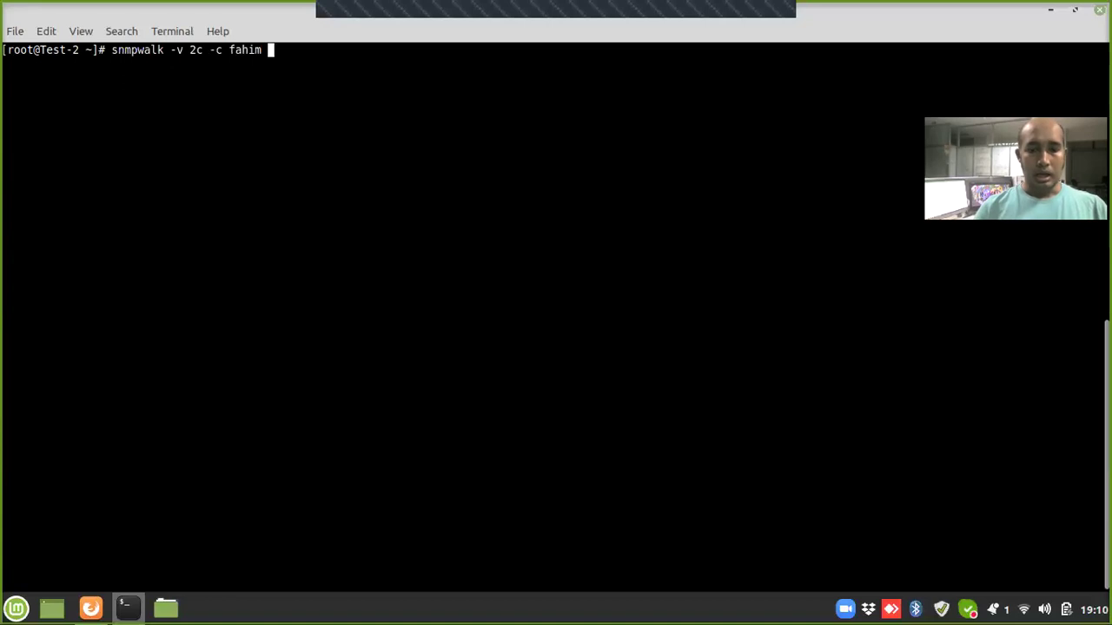
{"action": "type", "text": "-O "}
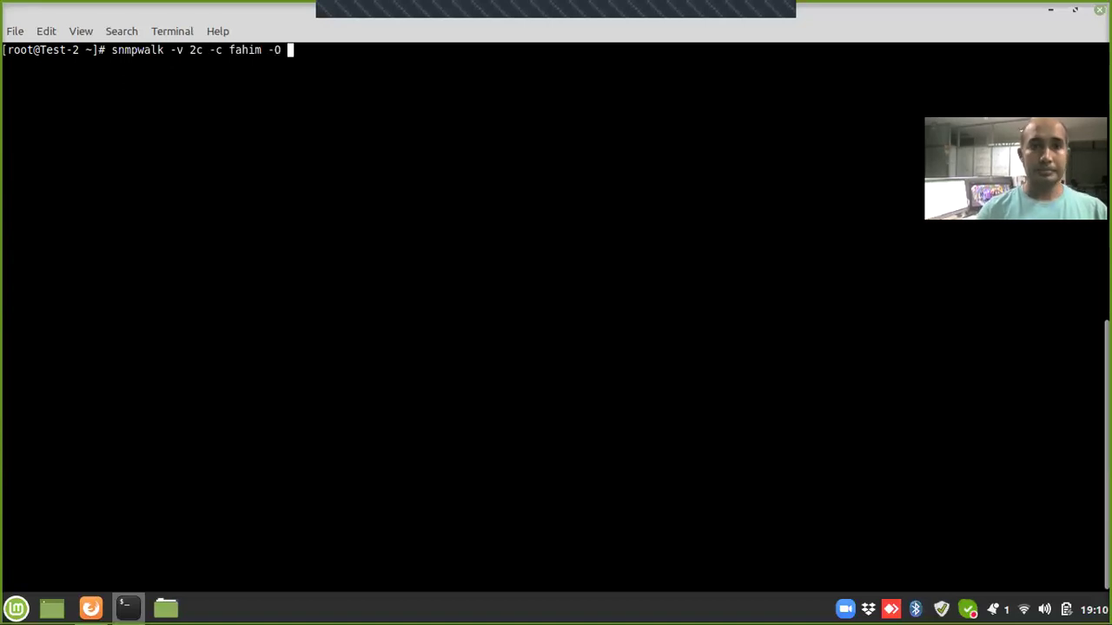
{"action": "type", "text": "e localhost"}
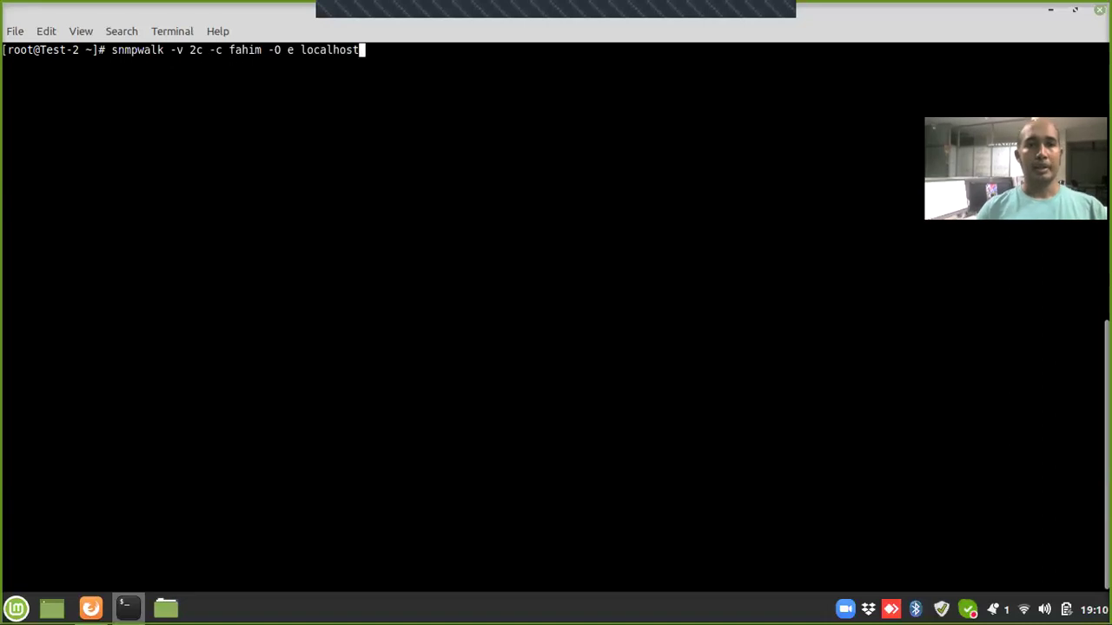
{"action": "key", "text": "Return"}
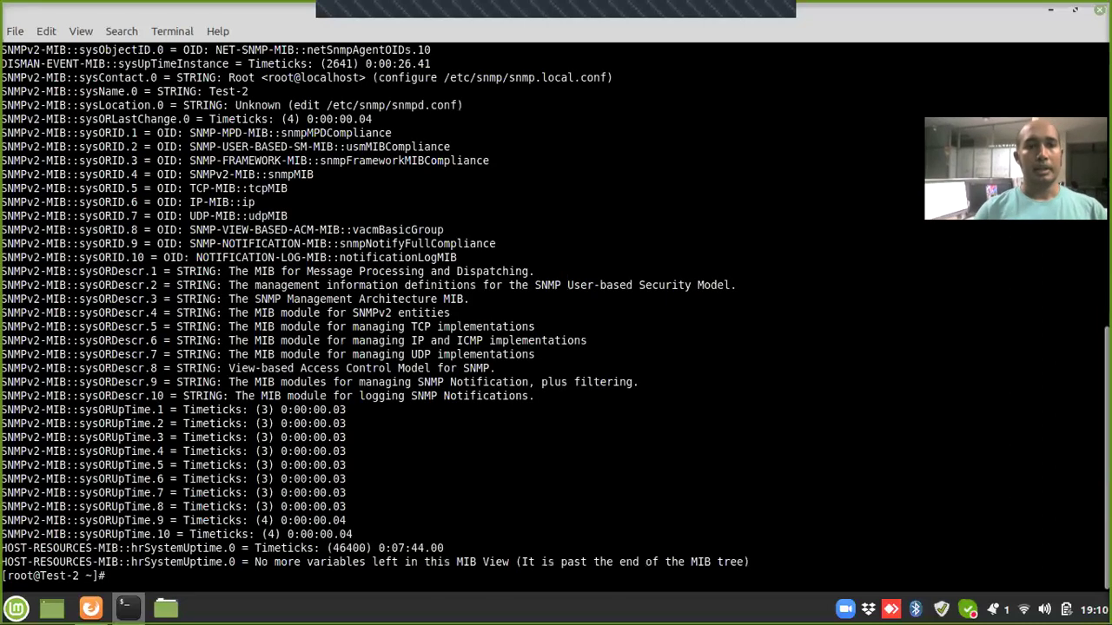
{"action": "left_click_drag", "start_coordinate": [7, 216], "coordinate": [290, 534]}
{"action": "left_click", "coordinate": [557, 460]}
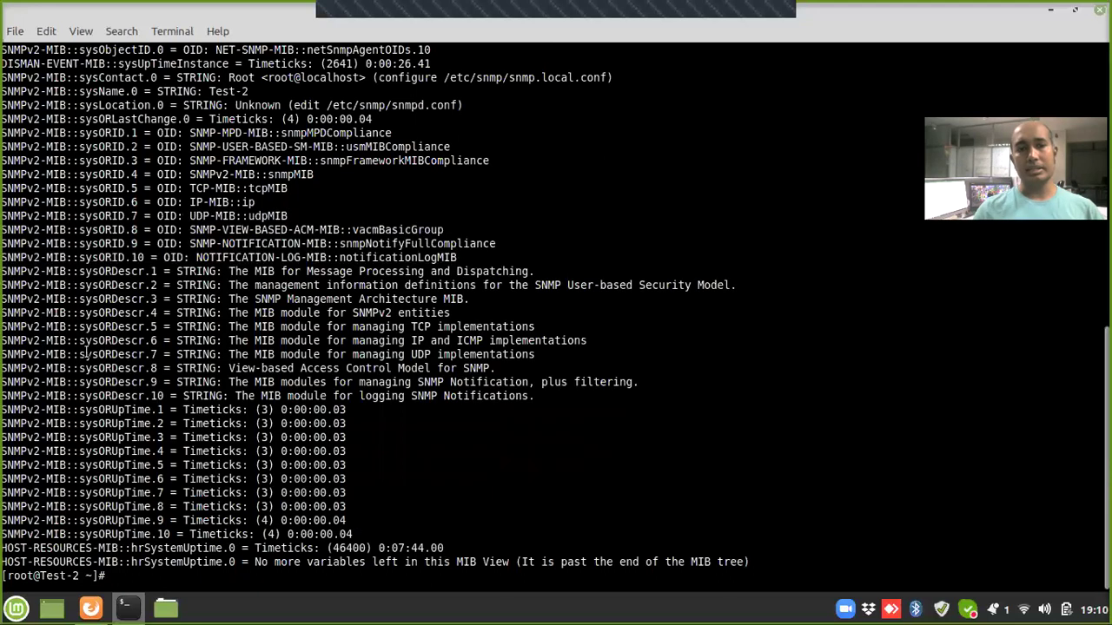
{"action": "type", "text": "clear"}
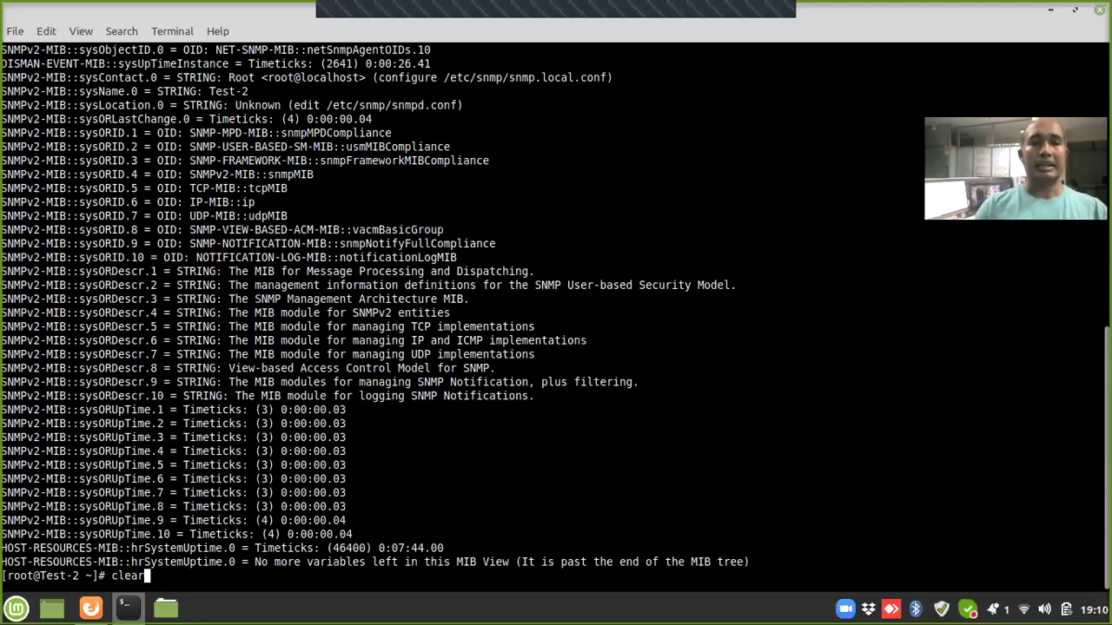
{"action": "key", "text": "Return"}
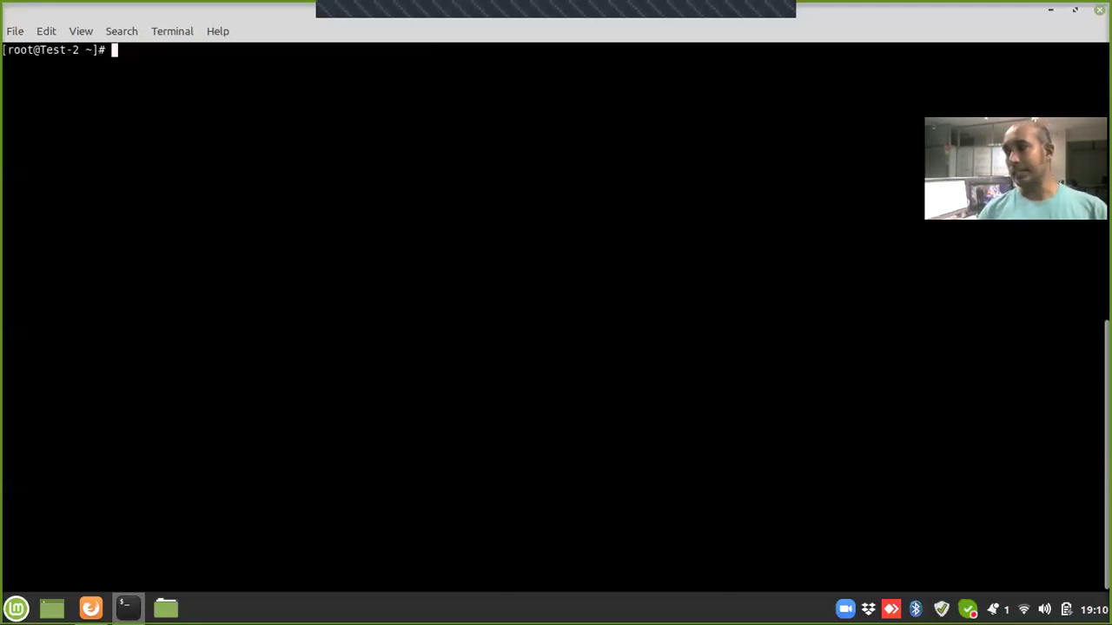
Step: Rerun the localhost snmpwalk with community 'public' to show it times out
{"action": "key", "text": "Up"}
{"action": "key", "text": "Up"}
{"action": "key", "text": "Left"}
{"action": "key", "text": "Left"}
{"action": "key", "text": "Left"}
{"action": "key", "text": "Left"}
{"action": "key", "text": "Left"}
{"action": "key", "text": "Left"}
{"action": "key", "text": "Left"}
{"action": "key", "text": "Left"}
{"action": "key", "text": "Left"}
{"action": "key", "text": "Left"}
{"action": "key", "text": "Left"}
{"action": "key", "text": "Left"}
{"action": "key", "text": "Left"}
{"action": "key", "text": "Left"}
{"action": "key", "text": "Left"}
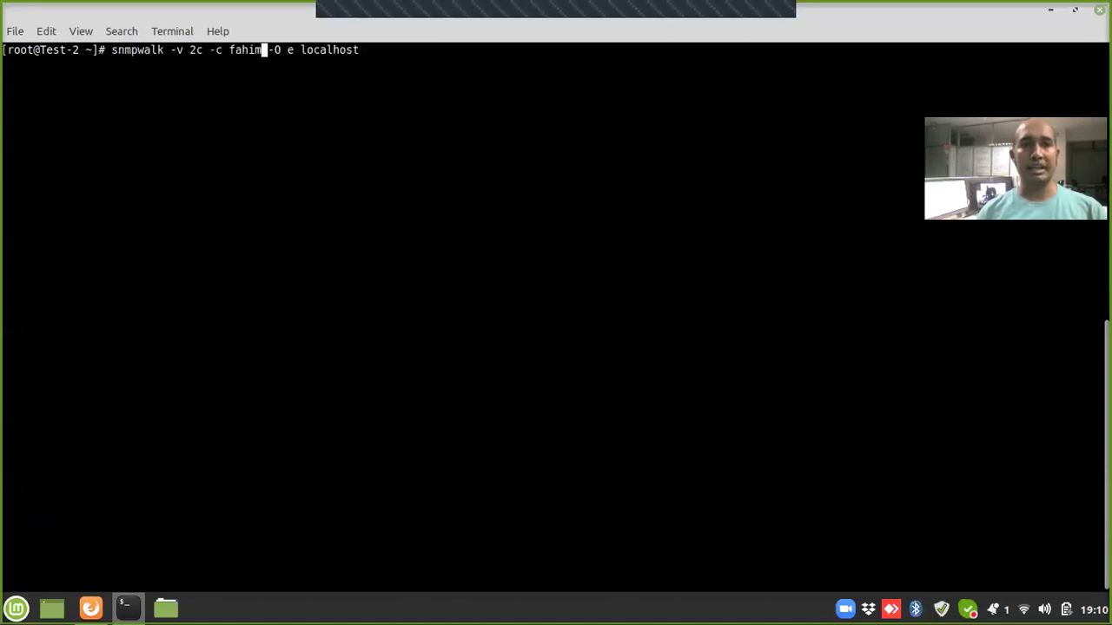
{"action": "key", "text": "BackSpace"}
{"action": "key", "text": "BackSpace"}
{"action": "key", "text": "BackSpace"}
{"action": "key", "text": "BackSpace"}
{"action": "key", "text": "BackSpace"}
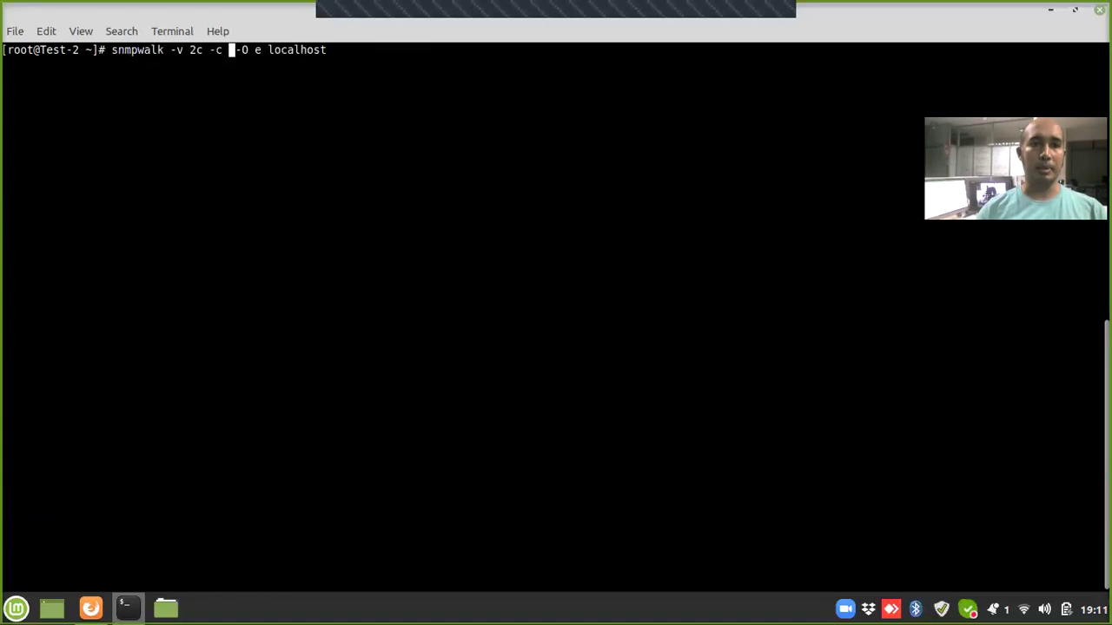
{"action": "type", "text": "pu"}
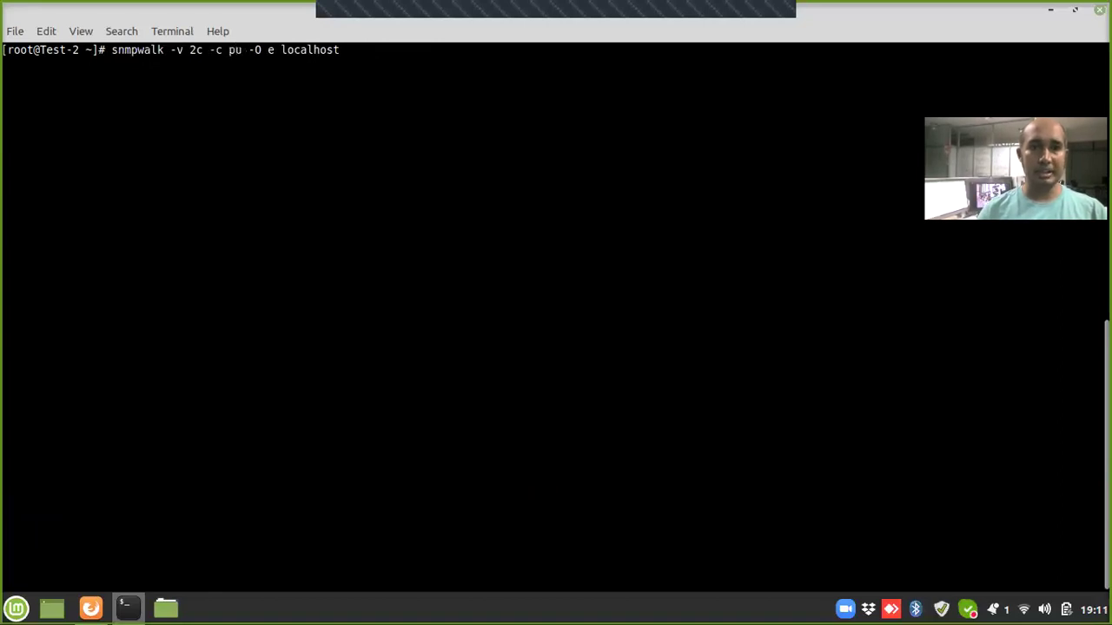
{"action": "type", "text": "blic"}
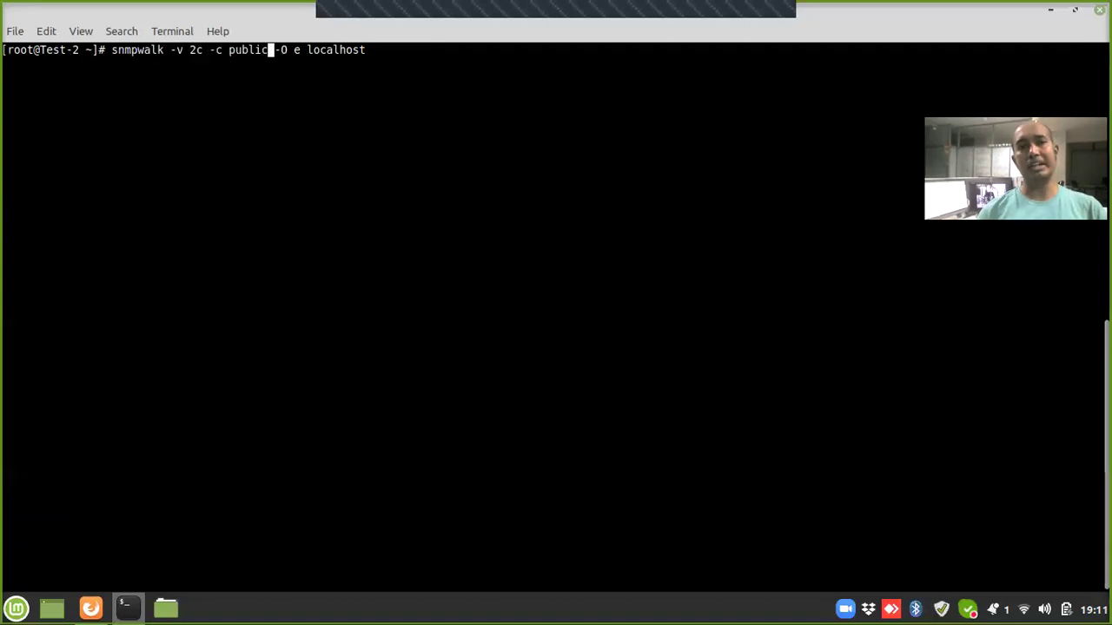
{"action": "key", "text": "Return"}
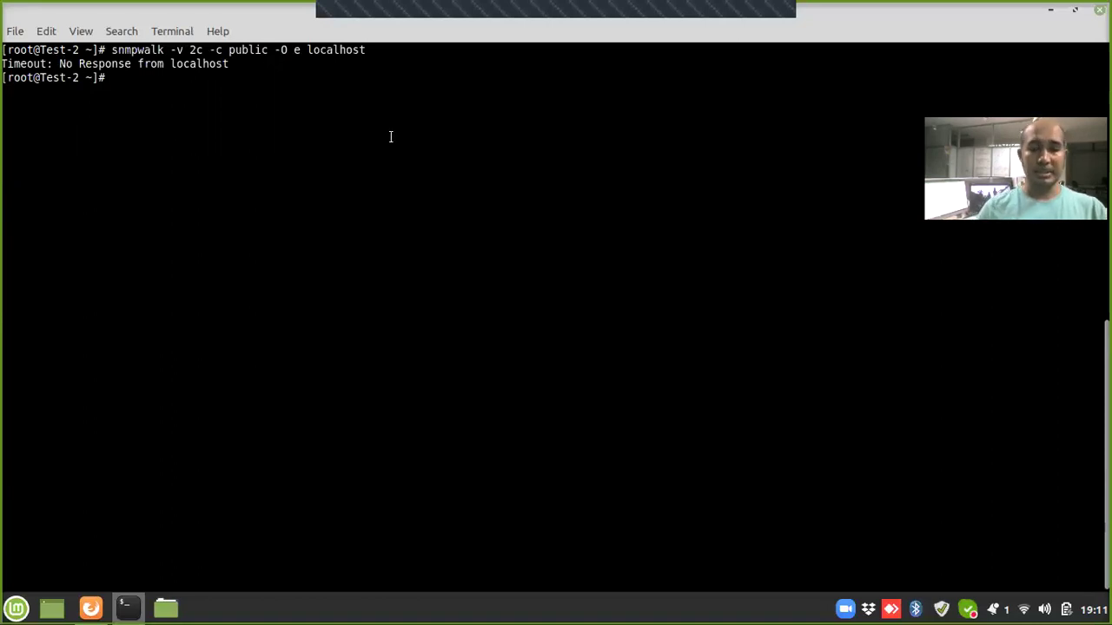
Step: Repeat the walk with the custom community, then log out of the SSH session
{"action": "key", "text": "Up"}
{"action": "key", "text": "Up"}
{"action": "key", "text": "Up"}
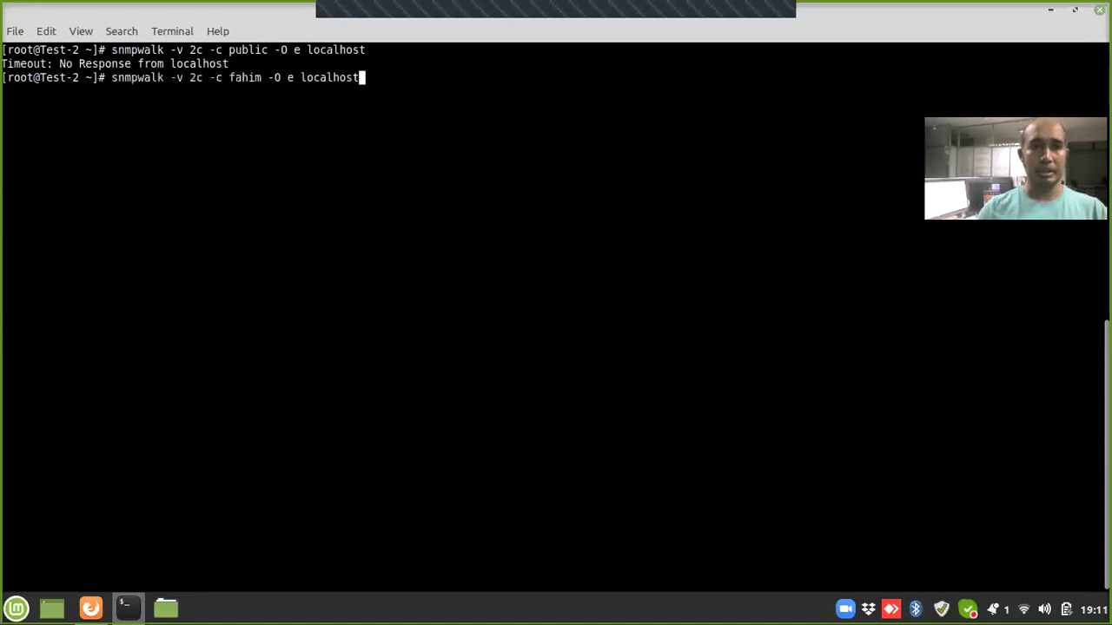
{"action": "key", "text": "Return"}
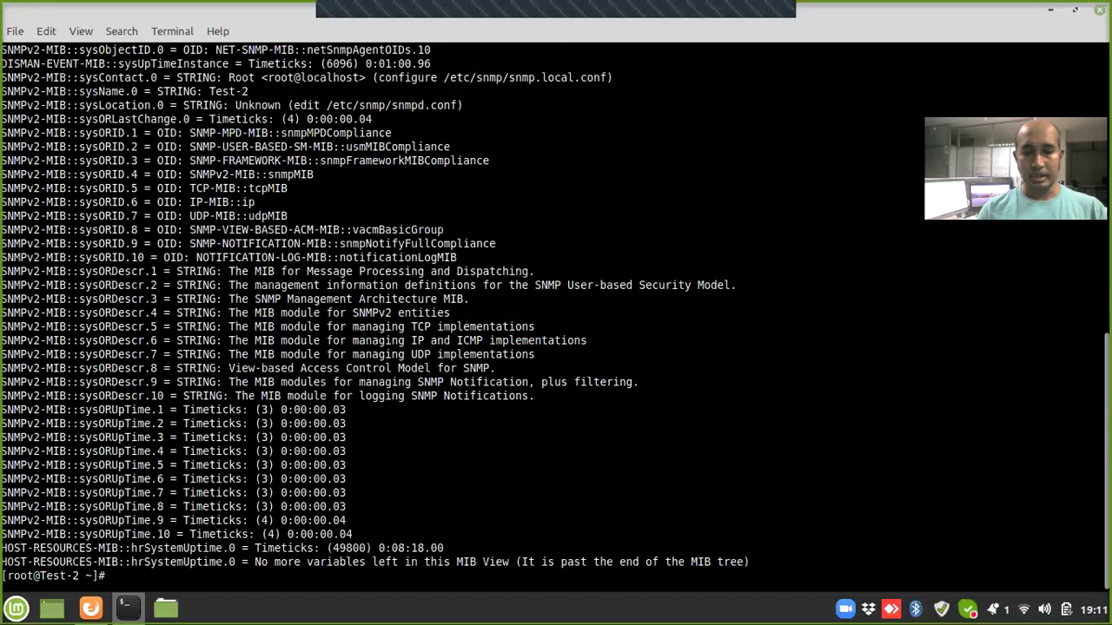
{"action": "key", "text": "ctrl+d"}
Step: Clear the screen and try SSH as root to 10.0.207.206, aborting the password prompt
{"action": "type", "text": "clear"}
{"action": "key", "text": "Return"}
{"action": "key", "text": "Up"}
{"action": "key", "text": "Up"}
{"action": "key", "text": "BackSpace"}
{"action": "type", "text": "6"}
{"action": "key", "text": "Return"}
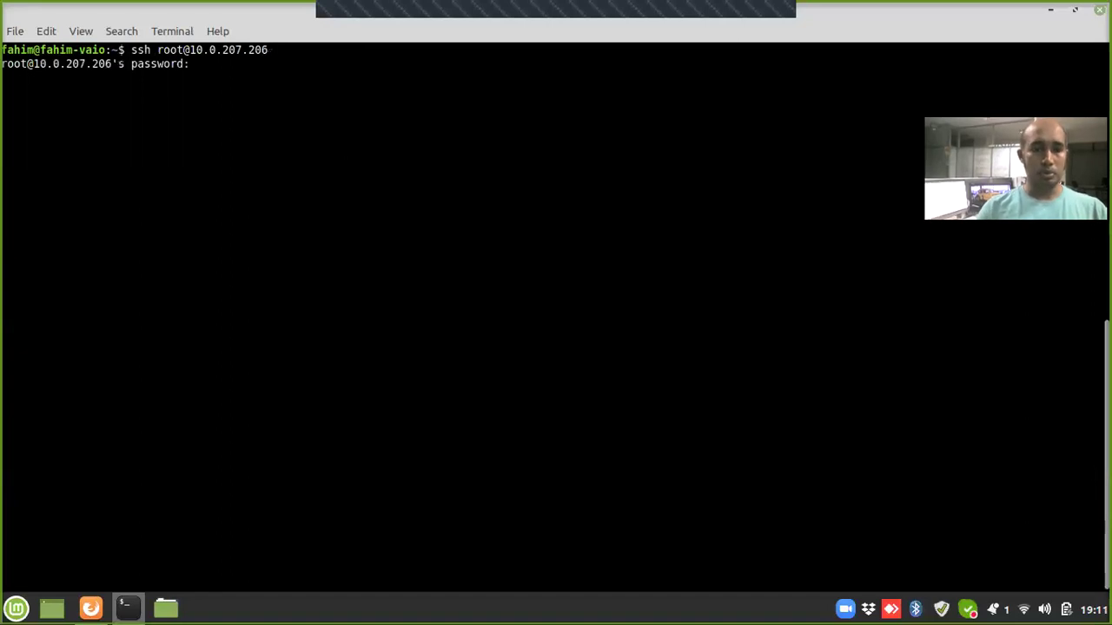
{"action": "key", "text": "ctrl+c"}
Step: SSH into 10.0.207.206 as the regular user and note the Ubuntu 18.04.4 LTS version
{"action": "key", "text": "Up"}
{"action": "key", "text": "Left"}
{"action": "key", "text": "Left"}
{"action": "key", "text": "Left"}
{"action": "key", "text": "Left"}
{"action": "key", "text": "Left"}
{"action": "key", "text": "Left"}
{"action": "key", "text": "Left"}
{"action": "key", "text": "Left"}
{"action": "key", "text": "Left"}
{"action": "key", "text": "Left"}
{"action": "key", "text": "Left"}
{"action": "key", "text": "Left"}
{"action": "key", "text": "Left"}
{"action": "key", "text": "Left"}
{"action": "key", "text": "BackSpace"}
{"action": "key", "text": "BackSpace"}
{"action": "key", "text": "BackSpace"}
{"action": "type", "text": "fahim"}
{"action": "key", "text": "Return"}
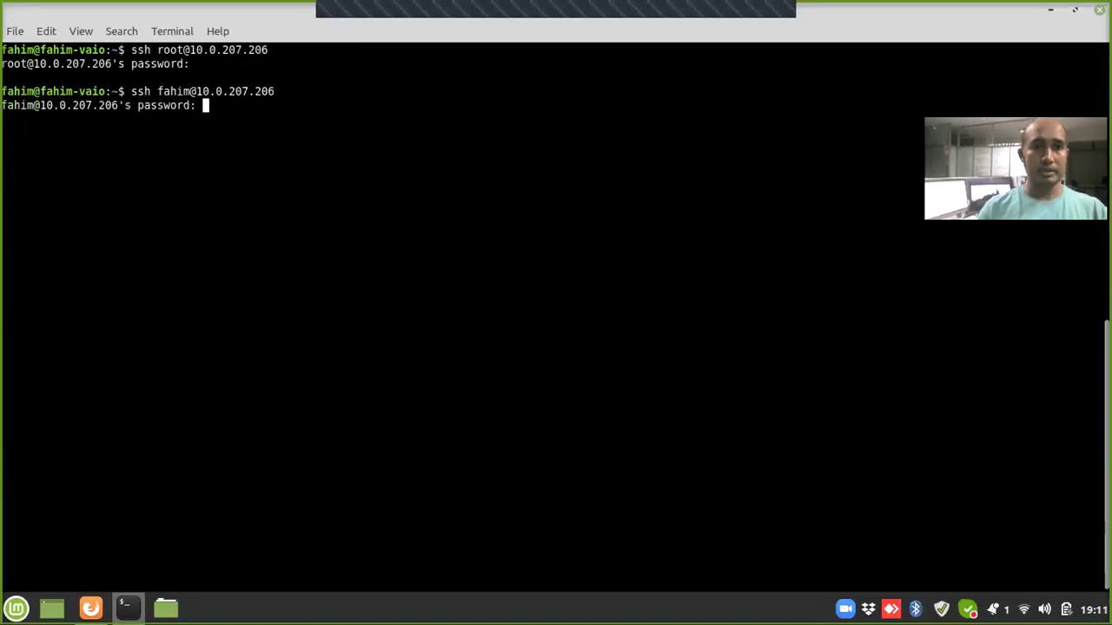
{"action": "key", "text": "Return"}
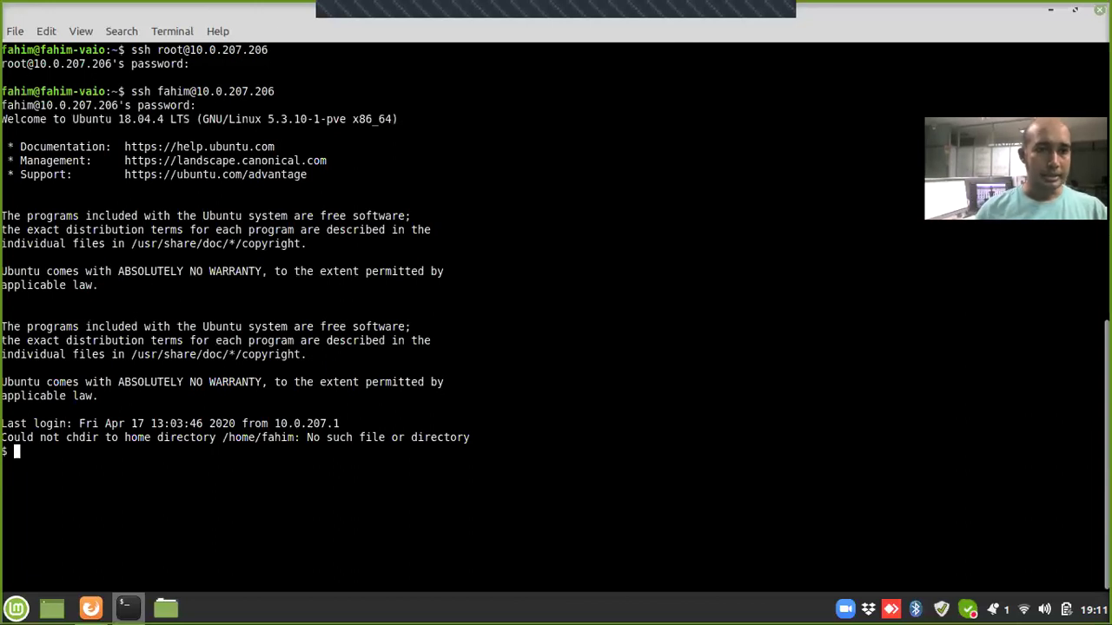
{"action": "left_click_drag", "start_coordinate": [73, 118], "coordinate": [190, 119]}
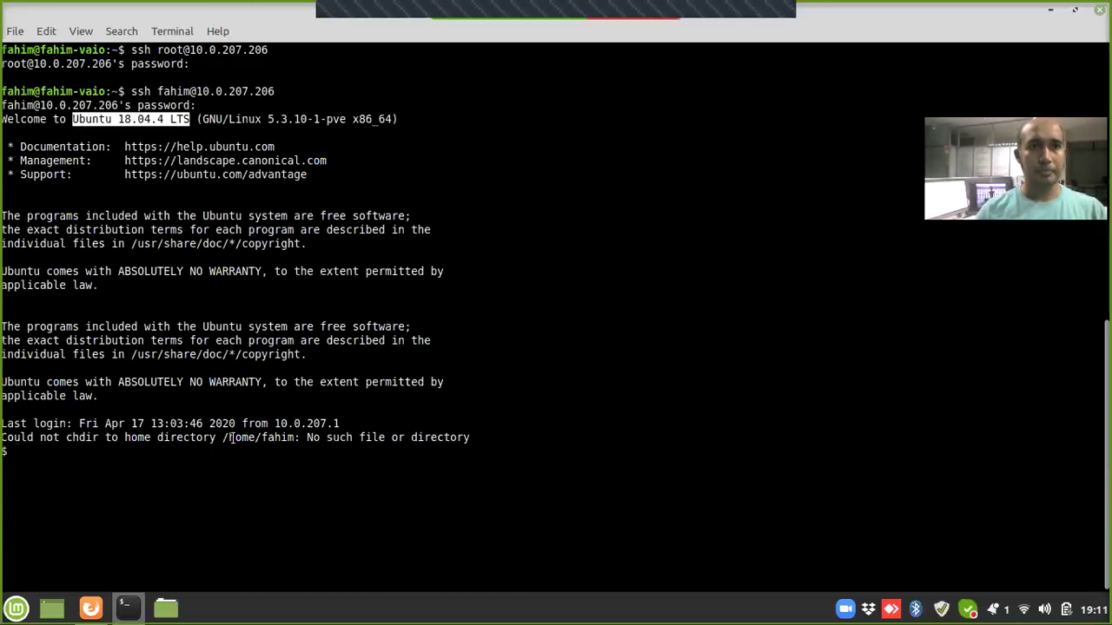
{"action": "left_click", "coordinate": [222, 505]}
Step: Switch to root with su and the root password, then clear the screen
{"action": "type", "text": "su"}
{"action": "key", "text": "Return"}
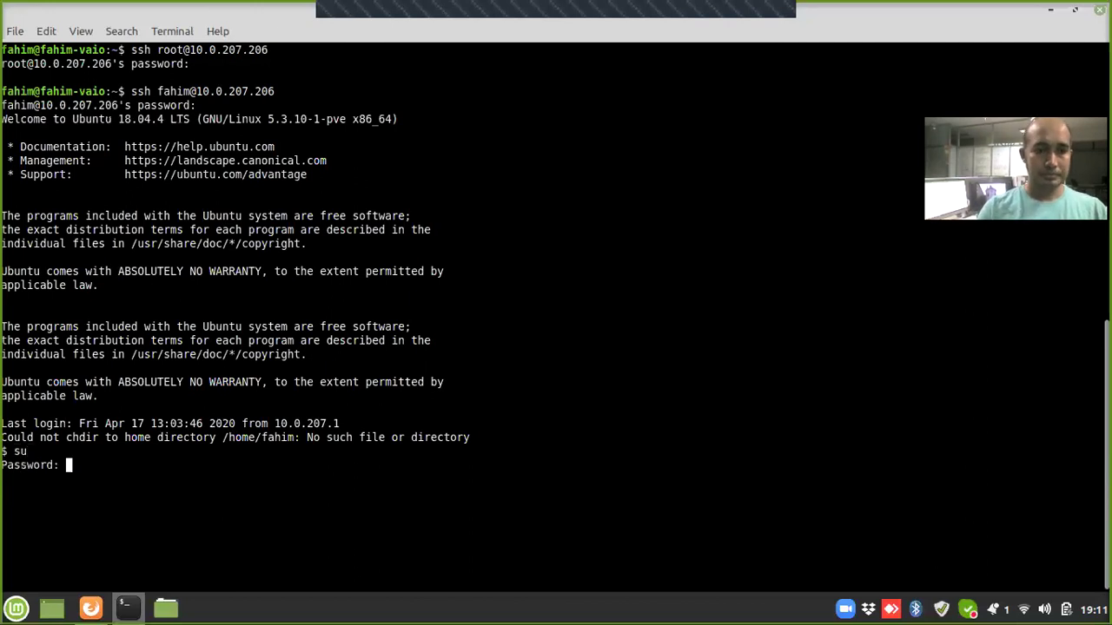
{"action": "key", "text": "Return"}
{"action": "type", "text": "clear"}
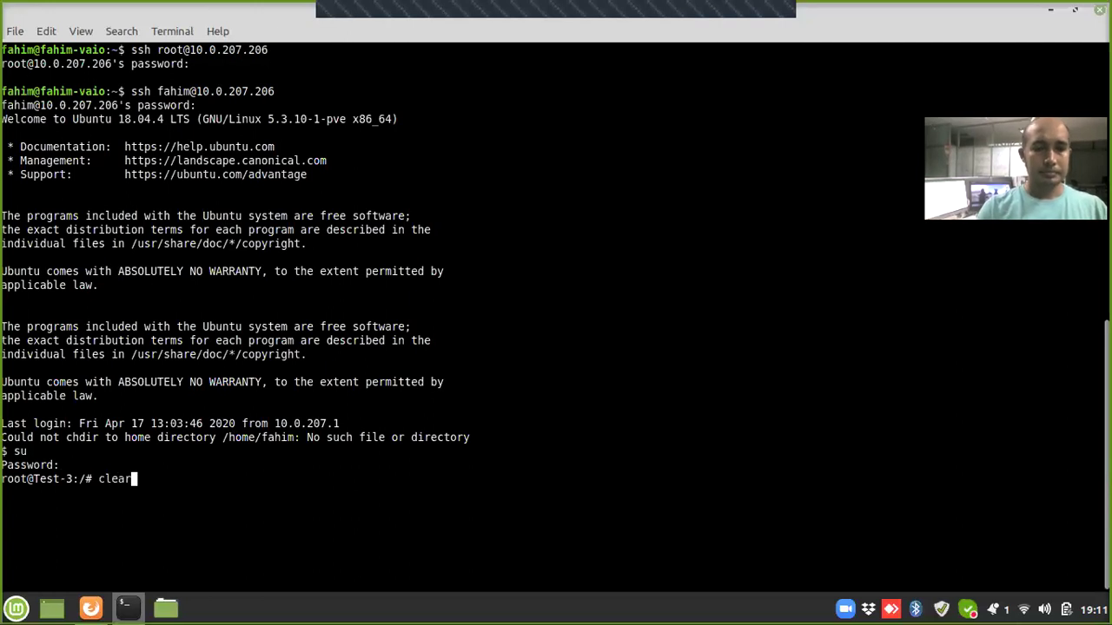
{"action": "key", "text": "Return"}
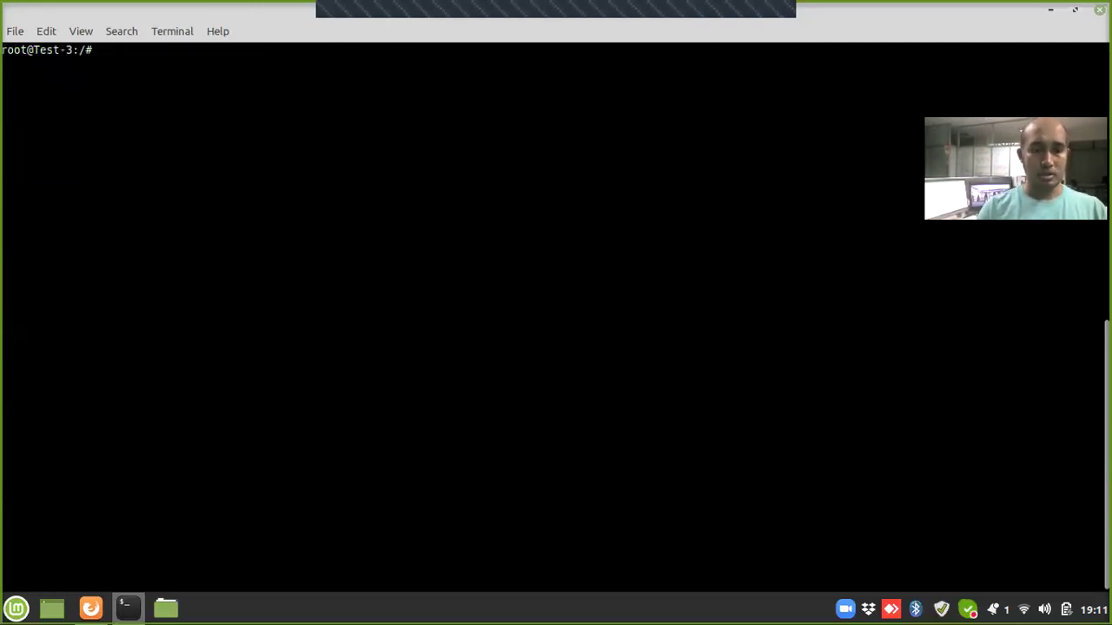
Step: Install the snmp and snmpd packages with apt, confirming with Y
{"action": "type", "text": "apt "}
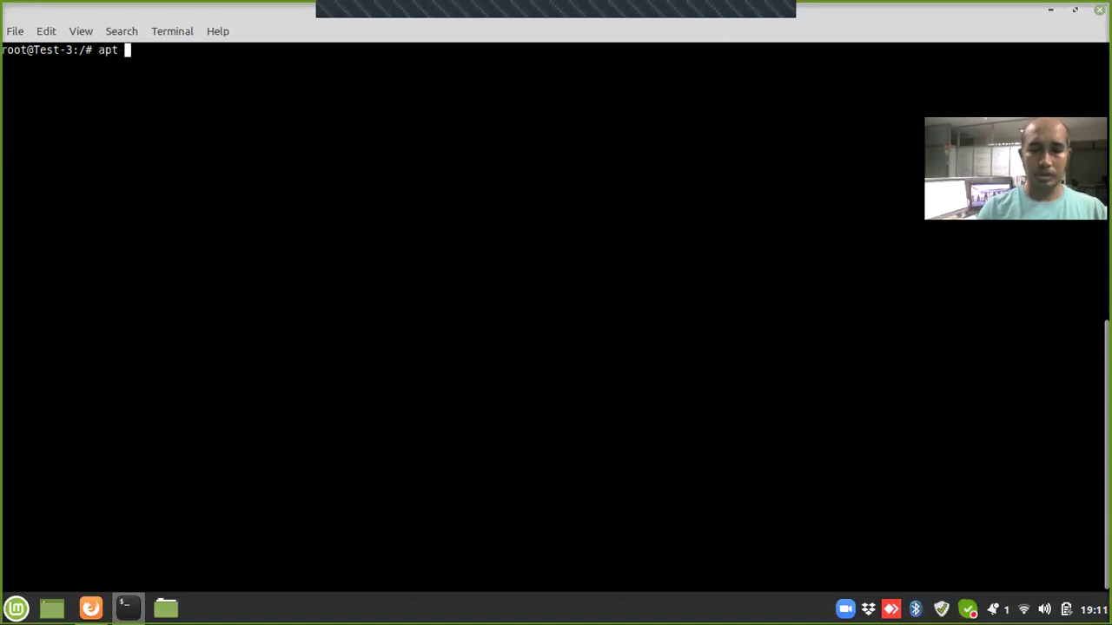
{"action": "type", "text": "install sn"}
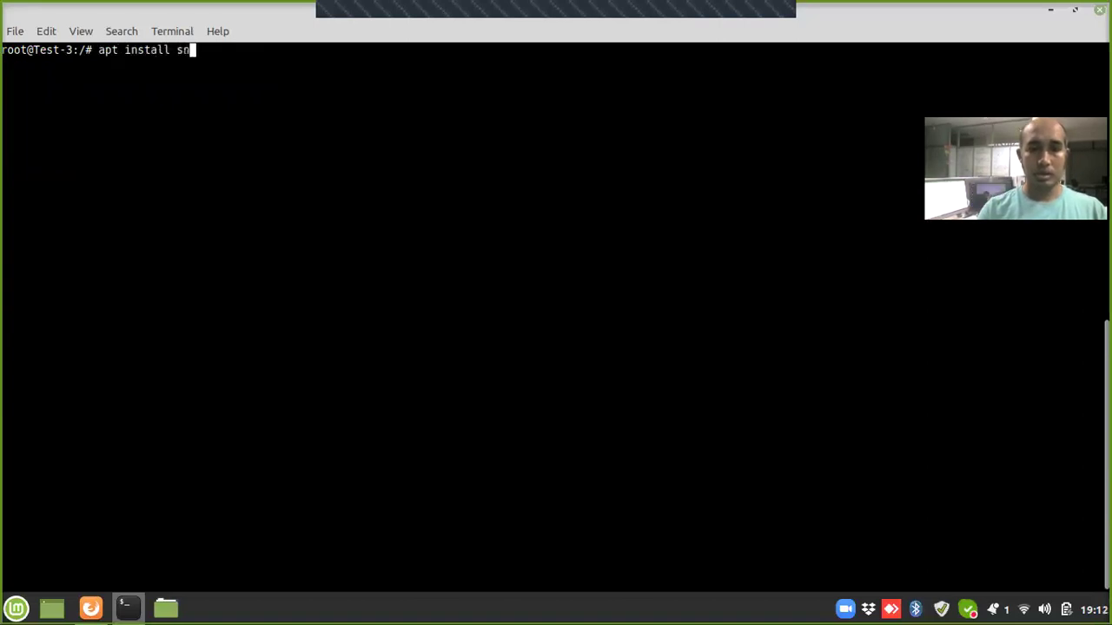
{"action": "type", "text": "mp snmp"}
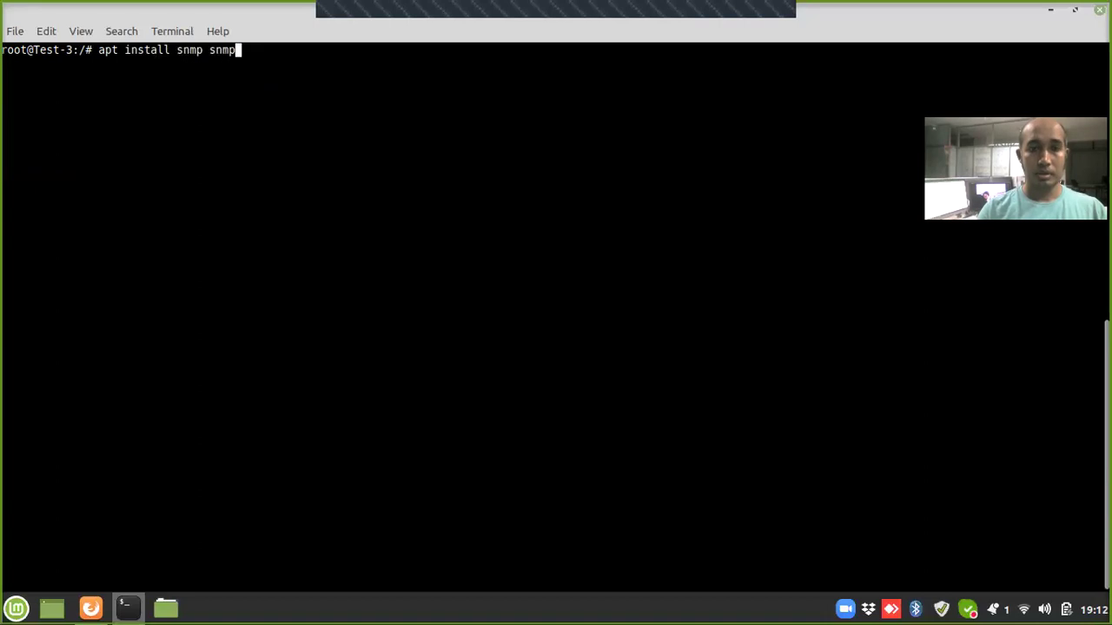
{"action": "type", "text": "d"}
{"action": "key", "text": "Return"}
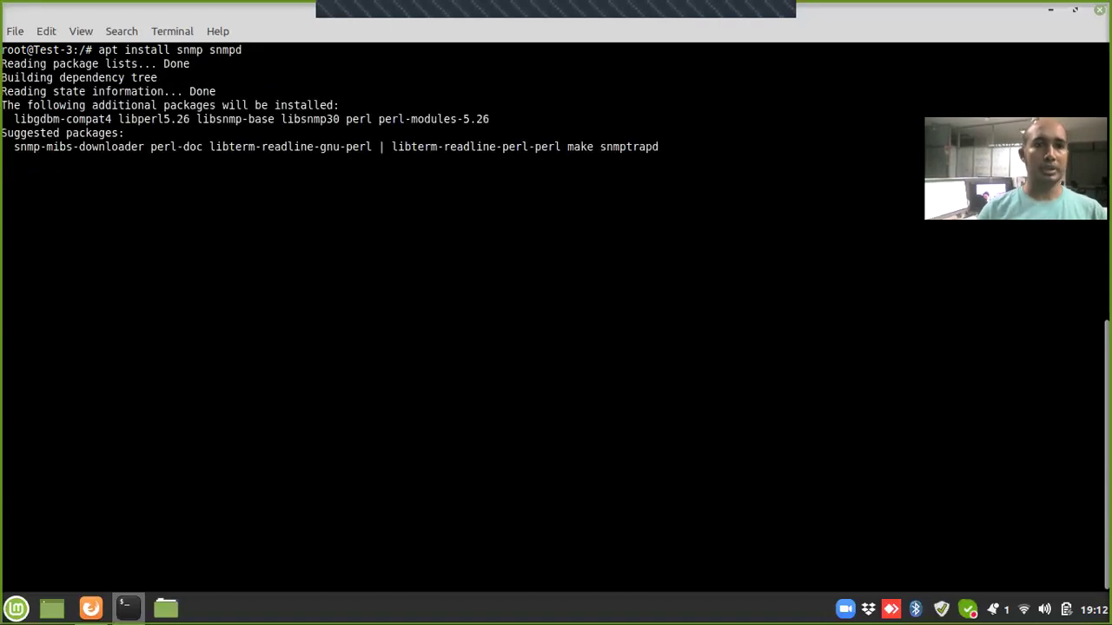
{"action": "type", "text": "Y"}
{"action": "key", "text": "Return"}
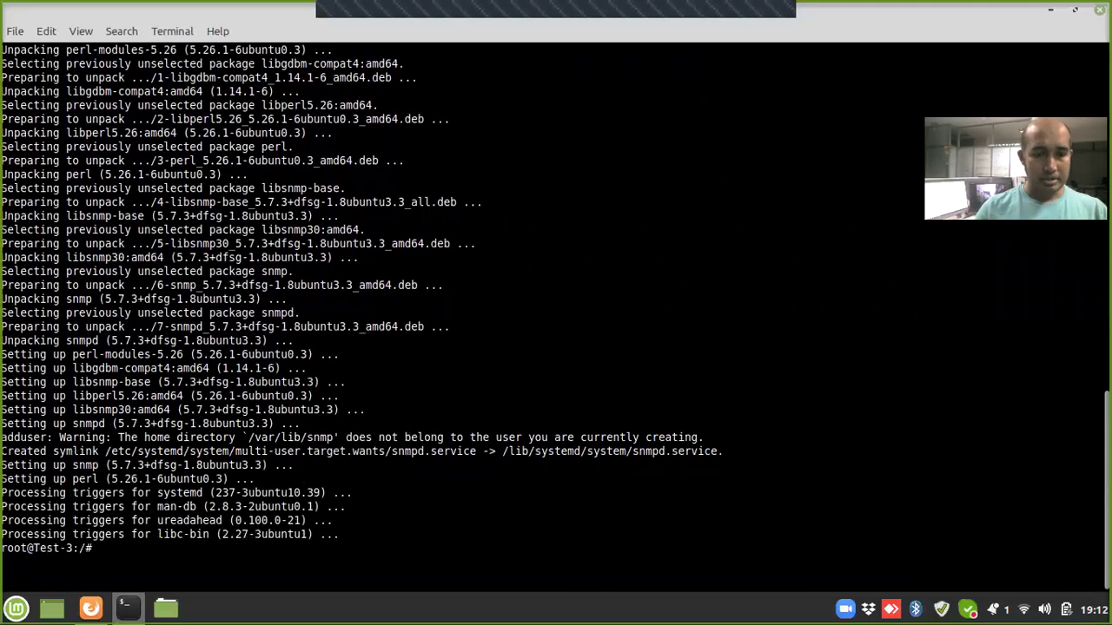
Step: Start snmpd, enable it at boot, clear the screen, and prepare a nano command for the snmpd config
{"action": "type", "text": "systemctl start snmpd"}
{"action": "key", "text": "Return"}
{"action": "key", "text": "Up"}
{"action": "key", "text": "Left"}
{"action": "key", "text": "Left"}
{"action": "key", "text": "Left"}
{"action": "key", "text": "Left"}
{"action": "key", "text": "Left"}
{"action": "key", "text": "Left"}
{"action": "key", "text": "BackSpace"}
{"action": "key", "text": "BackSpace"}
{"action": "key", "text": "BackSpace"}
{"action": "key", "text": "BackSpace"}
{"action": "key", "text": "BackSpace"}
{"action": "type", "text": "enable"}
{"action": "key", "text": "Return"}
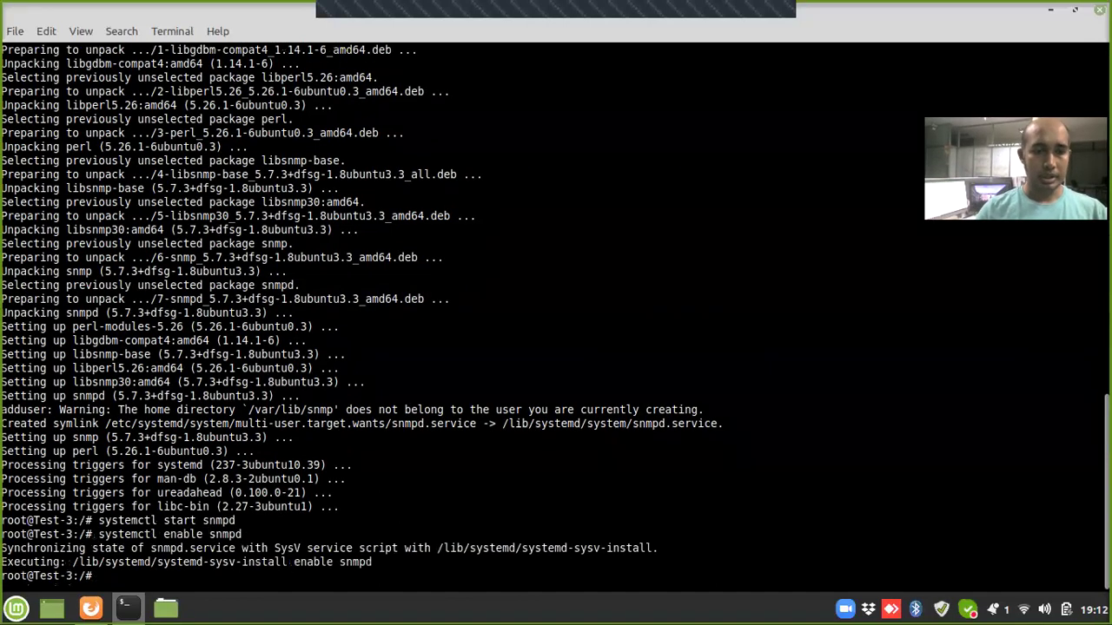
{"action": "type", "text": "clear"}
{"action": "key", "text": "Return"}
{"action": "type", "text": "vi"}
{"action": "key", "text": "BackSpace"}
{"action": "key", "text": "BackSpace"}
{"action": "type", "text": "nano "}
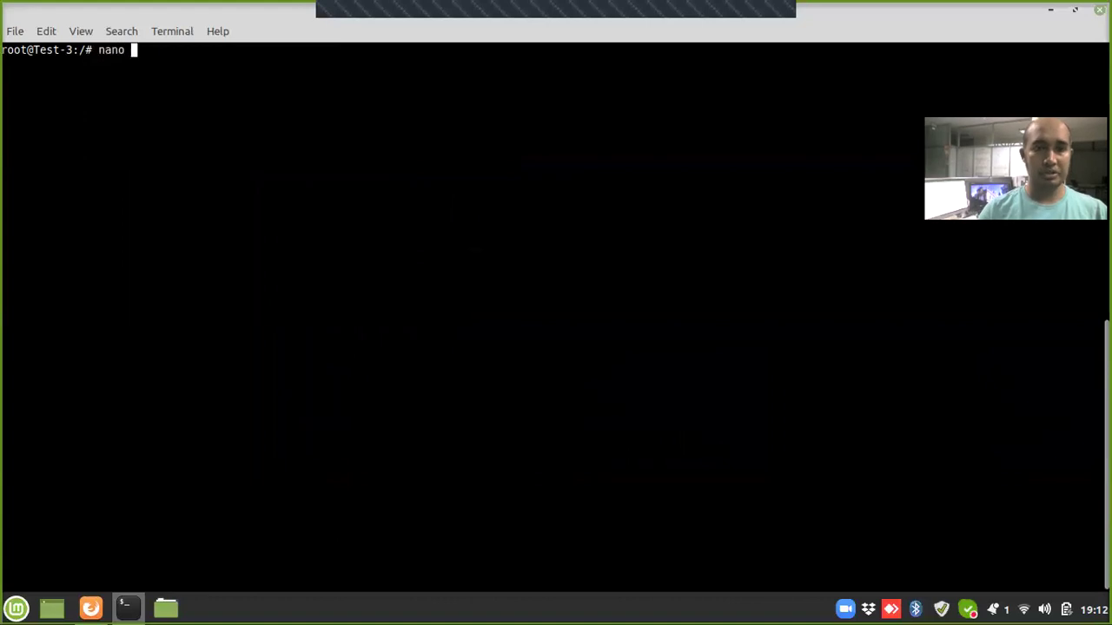
{"action": "type", "text": "/etc/snmpd/"}
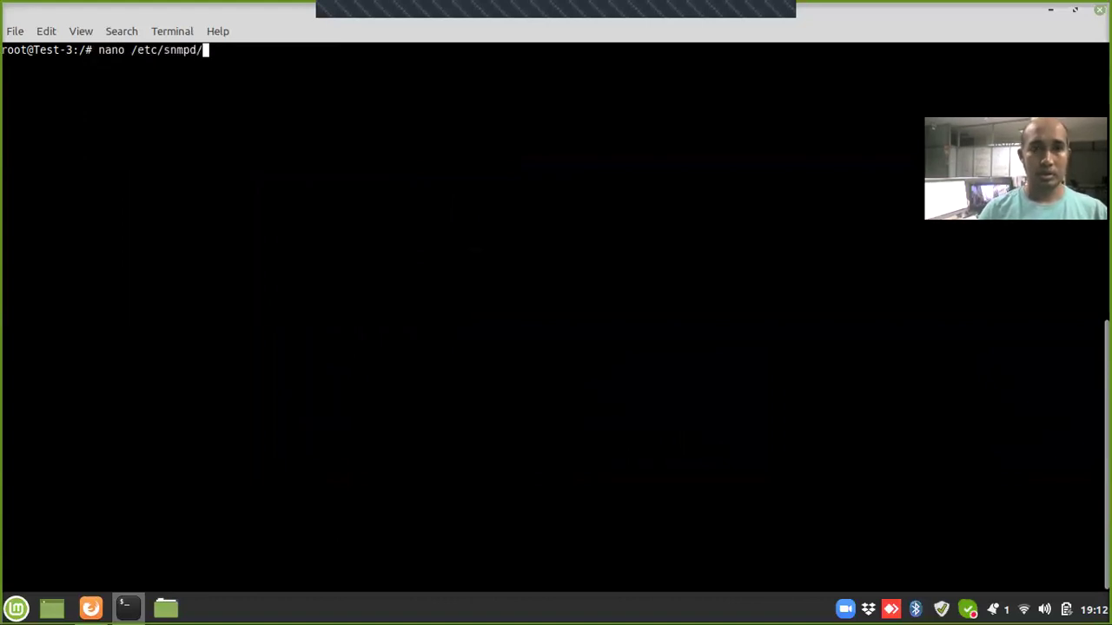
Step: Open /etc/snmp/snmpd.conf in nano
{"action": "key", "text": "BackSpace"}
{"action": "type", "text": "/snm"}
{"action": "key", "text": "BackSpace"}
{"action": "type", "text": "mpd"}
{"action": "key", "text": "Tab"}
{"action": "key", "text": "Return"}
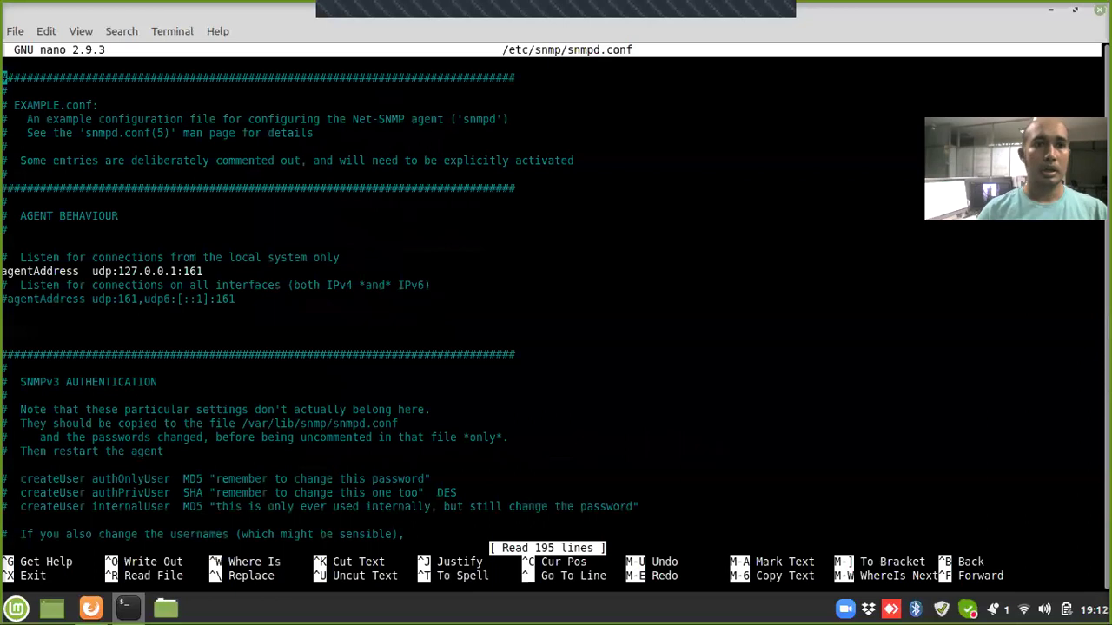
Step: Comment out the 127.0.0.1 agentAddress line and the default rocommunity line
{"action": "key", "text": "Down"}
{"action": "key", "text": "Down"}
{"action": "key", "text": "Down"}
{"action": "key", "text": "Down"}
{"action": "key", "text": "Down"}
{"action": "key", "text": "Down"}
{"action": "key", "text": "Down"}
{"action": "key", "text": "Down"}
{"action": "key", "text": "Down"}
{"action": "key", "text": "Down"}
{"action": "key", "text": "Down"}
{"action": "key", "text": "Down"}
{"action": "key", "text": "Down"}
{"action": "key", "text": "Down"}
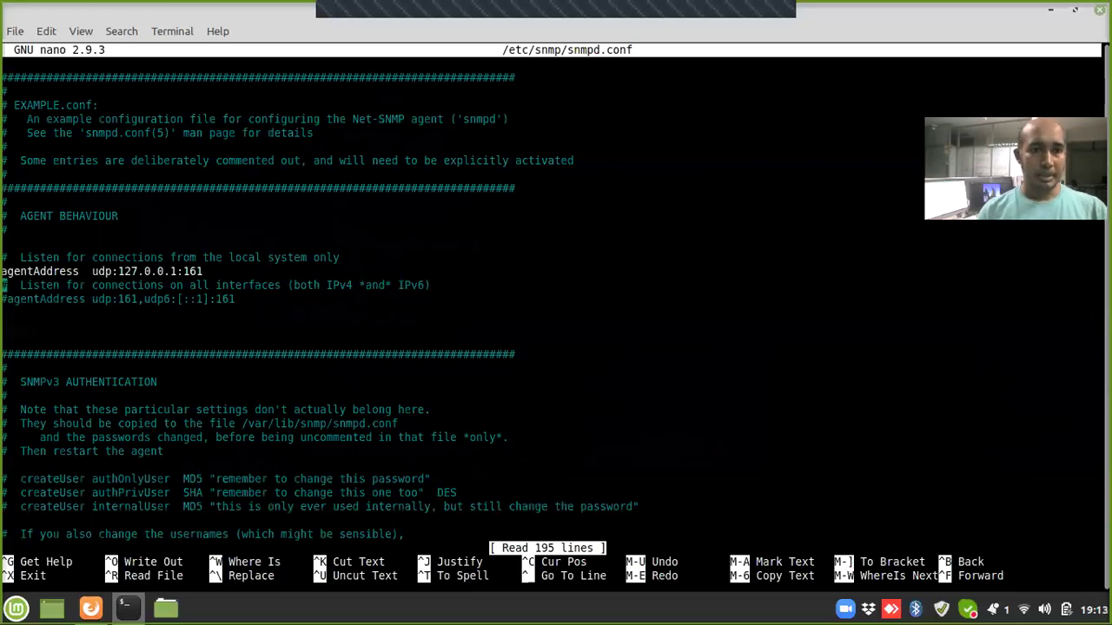
{"action": "type", "text": "#"}
{"action": "key", "text": "Down"}
{"action": "key", "text": "Down"}
{"action": "key", "text": "Down"}
{"action": "key", "text": "Down"}
{"action": "key", "text": "Down"}
{"action": "key", "text": "Down"}
{"action": "key", "text": "Down"}
{"action": "key", "text": "Down"}
{"action": "key", "text": "Down"}
{"action": "key", "text": "Down"}
{"action": "key", "text": "Down"}
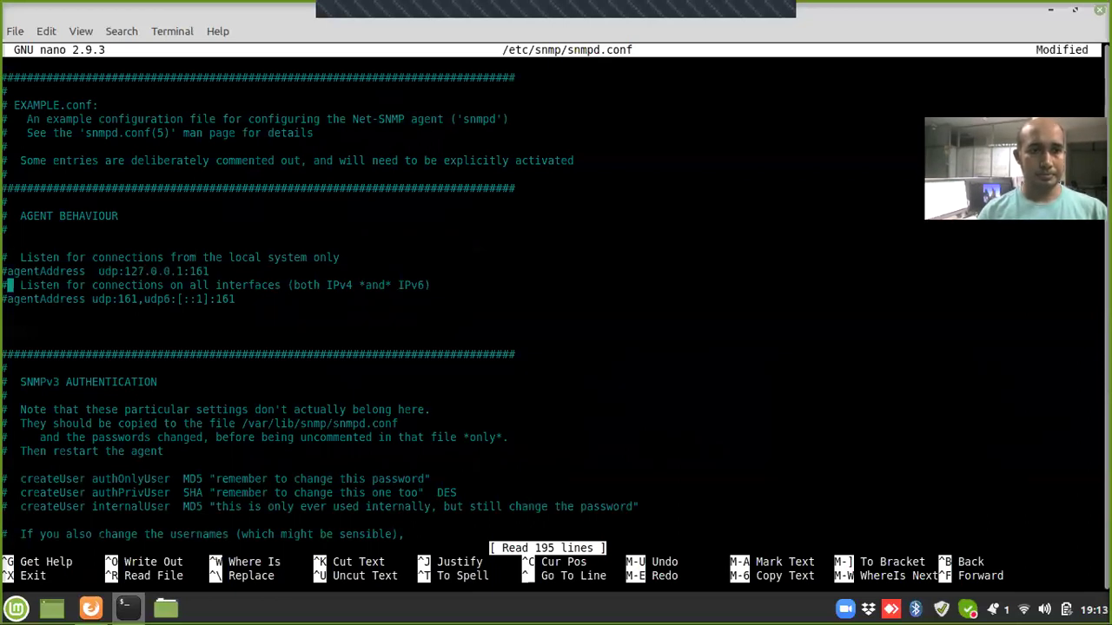
{"action": "key", "text": "Down"}
{"action": "key", "text": "Down"}
{"action": "key", "text": "Down"}
{"action": "key", "text": "Down"}
{"action": "key", "text": "Down"}
{"action": "key", "text": "Down"}
{"action": "key", "text": "Down"}
{"action": "key", "text": "Down"}
{"action": "key", "text": "Down"}
{"action": "key", "text": "Down"}
{"action": "key", "text": "Down"}
{"action": "key", "text": "Down"}
{"action": "key", "text": "Down"}
{"action": "key", "text": "Down"}
{"action": "key", "text": "Down"}
{"action": "key", "text": "Down"}
{"action": "key", "text": "Down"}
{"action": "key", "text": "Down"}
{"action": "key", "text": "Down"}
Step: Comment out rocommunity6 and turn the localhost rocommunity line into the custom community string
{"action": "key", "text": "Down"}
{"action": "key", "text": "Down"}
{"action": "key", "text": "Down"}
{"action": "key", "text": "Down"}
{"action": "key", "text": "Down"}
{"action": "key", "text": "Down"}
{"action": "key", "text": "Up"}
{"action": "key", "text": "Left"}
{"action": "type", "text": "#"}
{"action": "key", "text": "Down"}
{"action": "key", "text": "Down"}
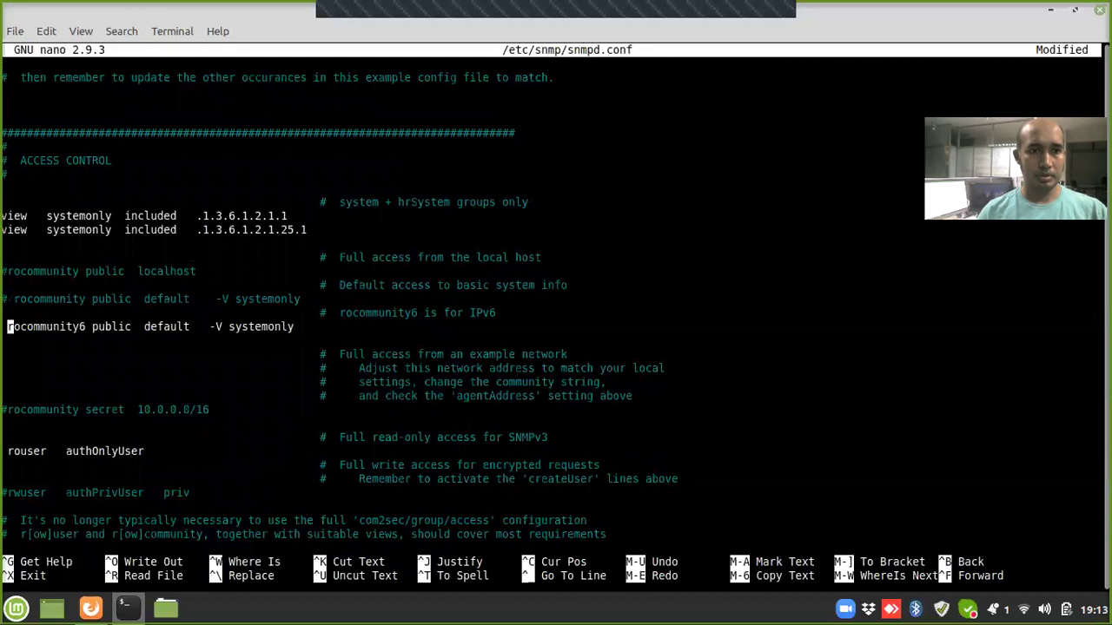
{"action": "key", "text": "Left"}
{"action": "type", "text": "#"}
{"action": "key", "text": "Up"}
{"action": "key", "text": "Up"}
{"action": "key", "text": "Up"}
{"action": "key", "text": "Up"}
{"action": "key", "text": "Left"}
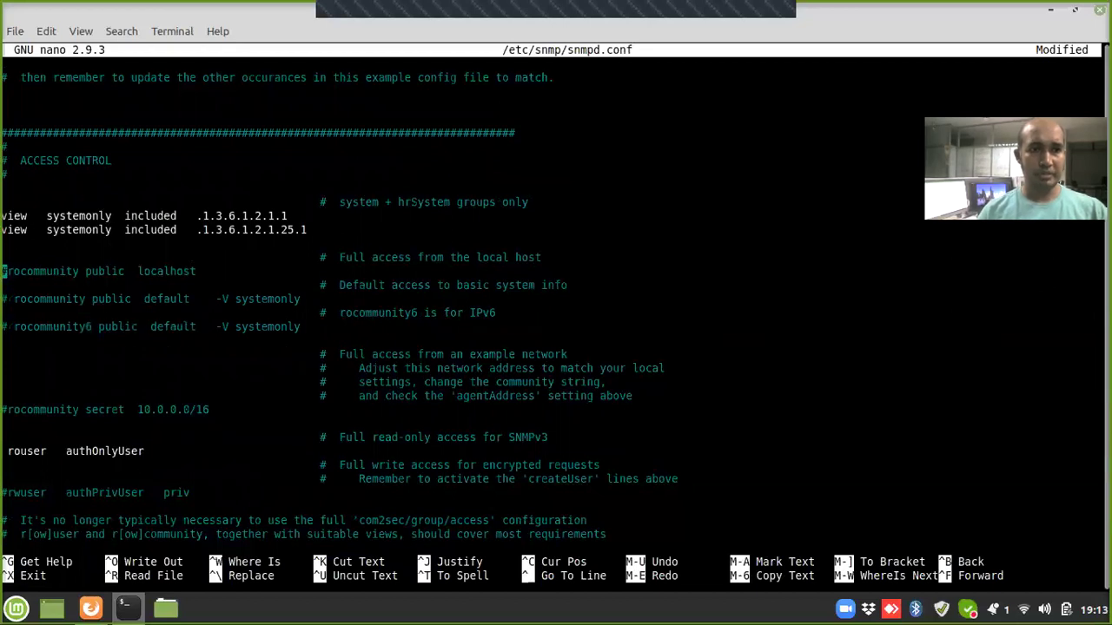
{"action": "key", "text": "Delete"}
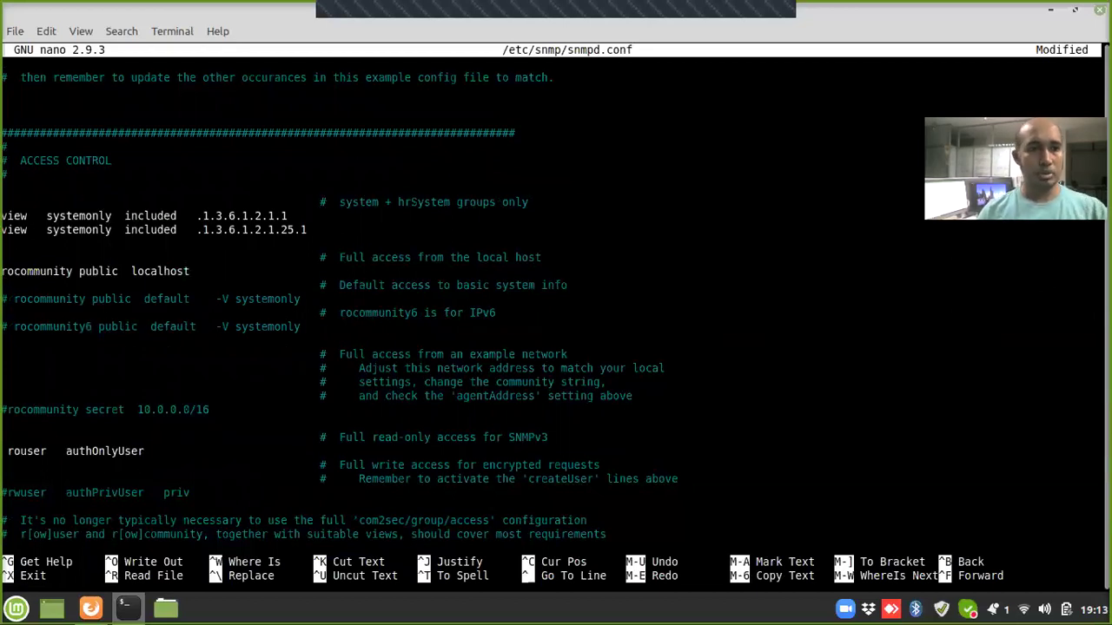
{"action": "key", "text": "End"}
{"action": "key", "text": "BackSpace"}
{"action": "key", "text": "BackSpace"}
{"action": "key", "text": "BackSpace"}
{"action": "key", "text": "BackSpace"}
{"action": "key", "text": "BackSpace"}
{"action": "key", "text": "BackSpace"}
{"action": "key", "text": "BackSpace"}
{"action": "key", "text": "BackSpace"}
{"action": "key", "text": "BackSpace"}
{"action": "key", "text": "BackSpace"}
{"action": "key", "text": "BackSpace"}
{"action": "key", "text": "BackSpace"}
{"action": "key", "text": "BackSpace"}
{"action": "key", "text": "BackSpace"}
{"action": "key", "text": "BackSpace"}
{"action": "key", "text": "BackSpace"}
{"action": "key", "text": "BackSpace"}
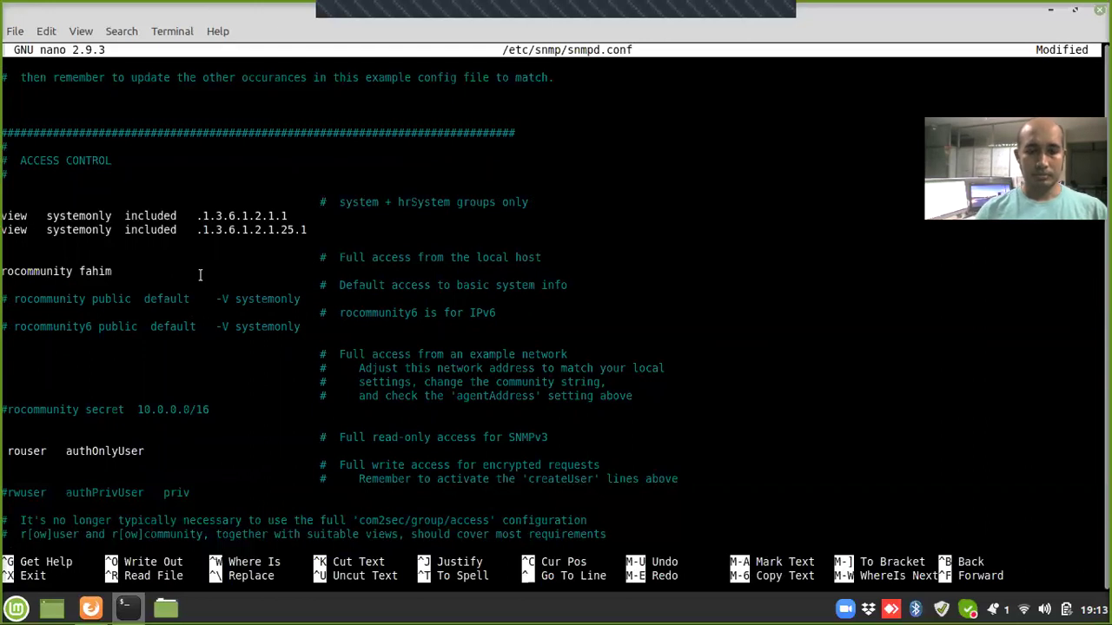
Step: Save snmpd.conf and exit nano
{"action": "key", "text": "ctrl+o"}
{"action": "key", "text": "Return"}
{"action": "key", "text": "ctrl+x"}
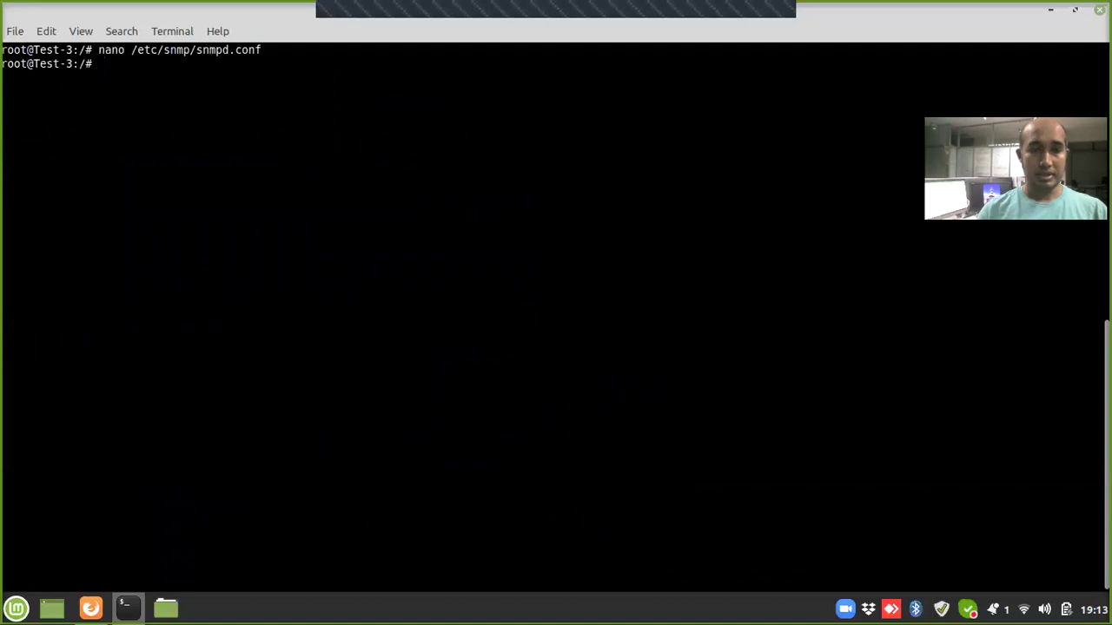
Step: Restart the snmpd service and clear the screen
{"action": "type", "text": "systemc"}
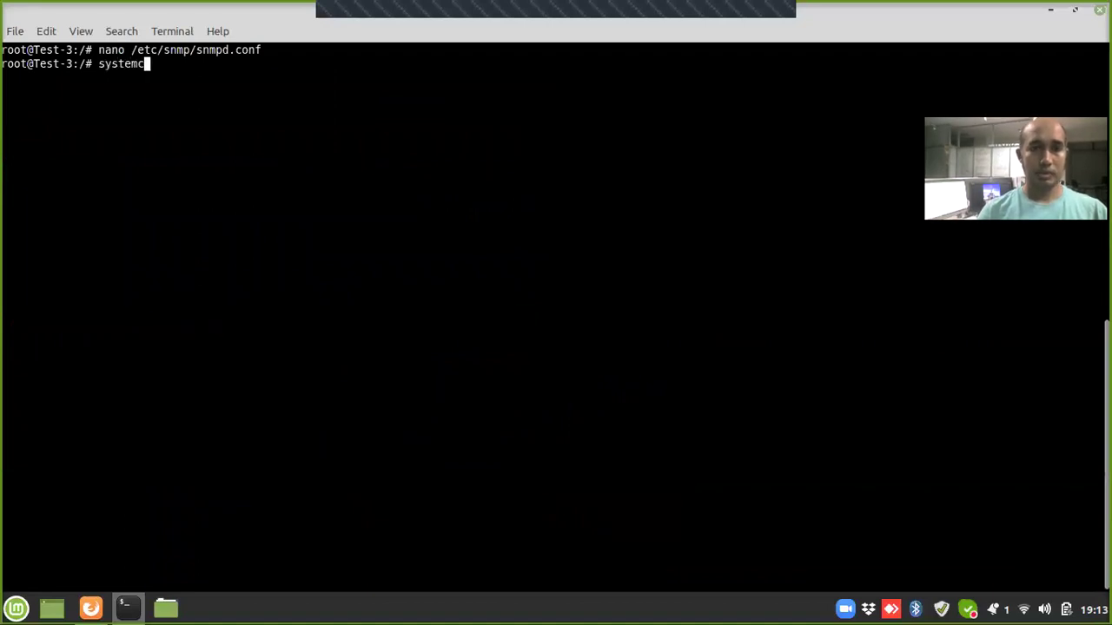
{"action": "type", "text": "tl restart"}
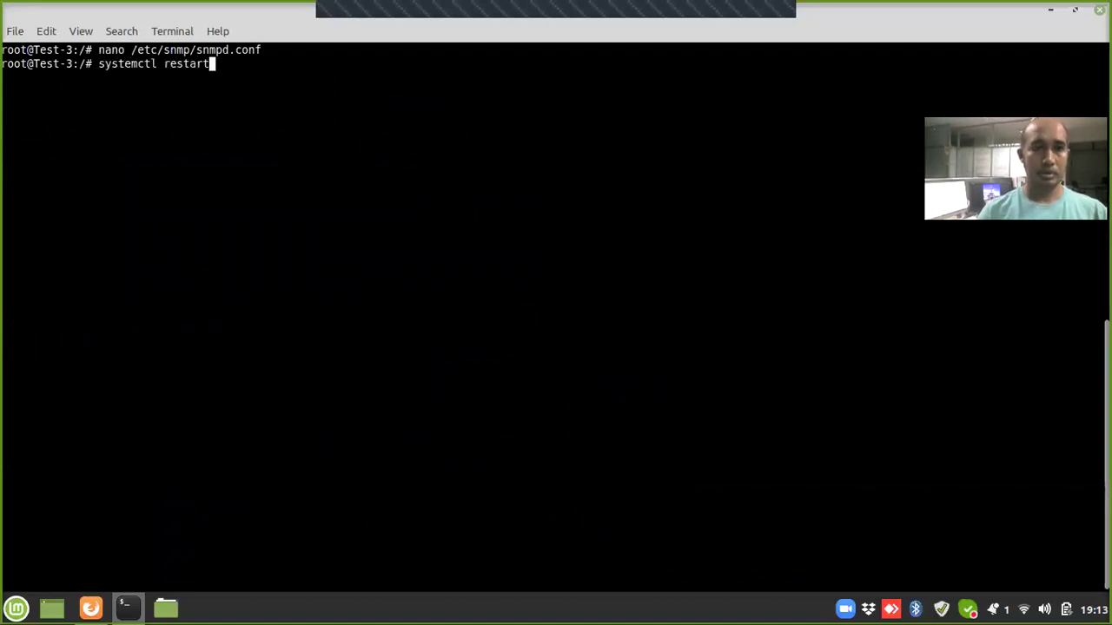
{"action": "type", "text": " snmpd"}
{"action": "key", "text": "Return"}
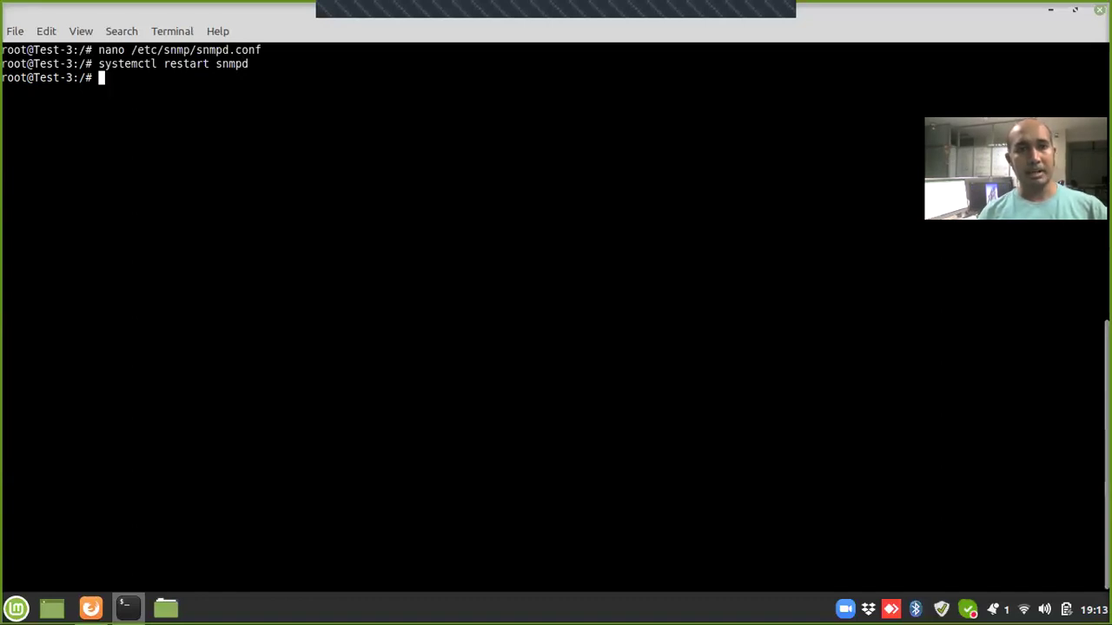
{"action": "type", "text": "clear"}
{"action": "key", "text": "Return"}
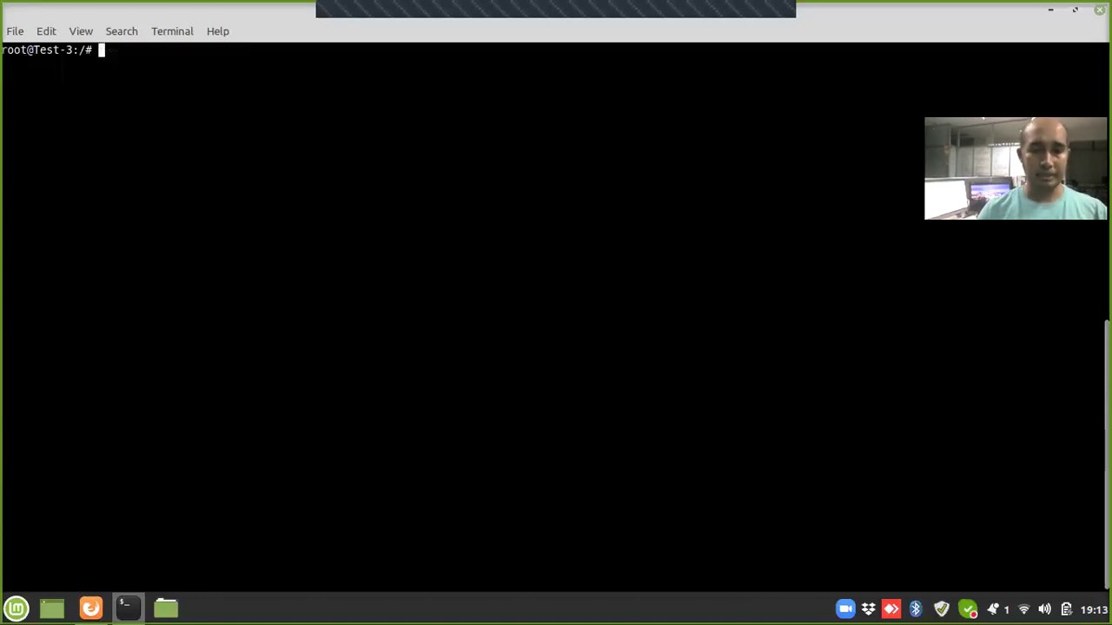
Step: Run an SNMP v2c walk of localhost with the custom community, then log out of Test-3
{"action": "type", "text": "snmpwalk "}
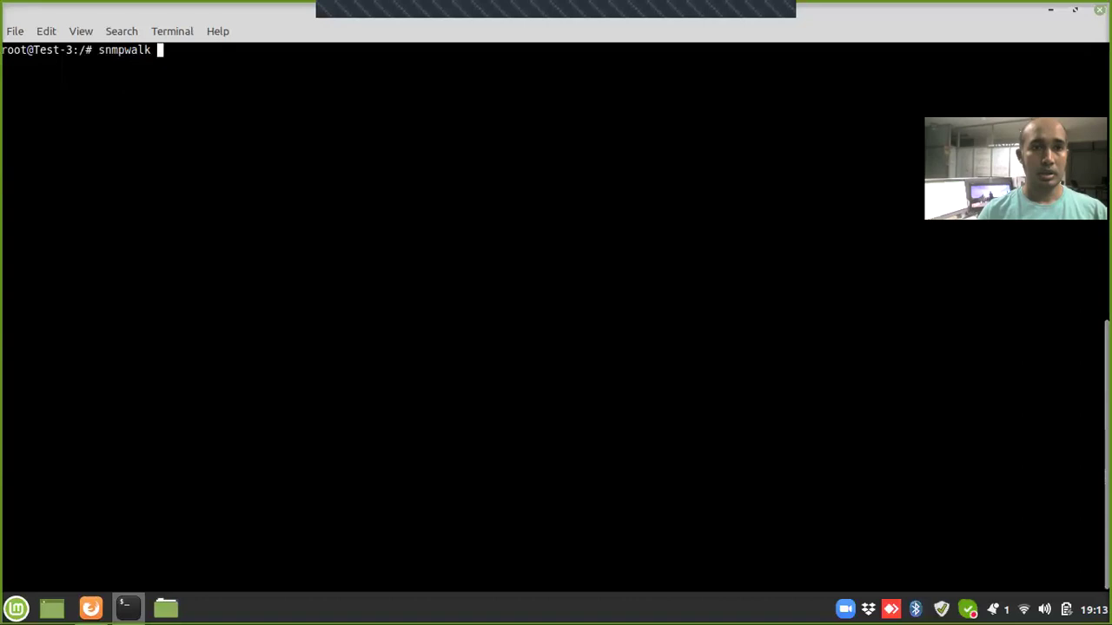
{"action": "type", "text": "-"}
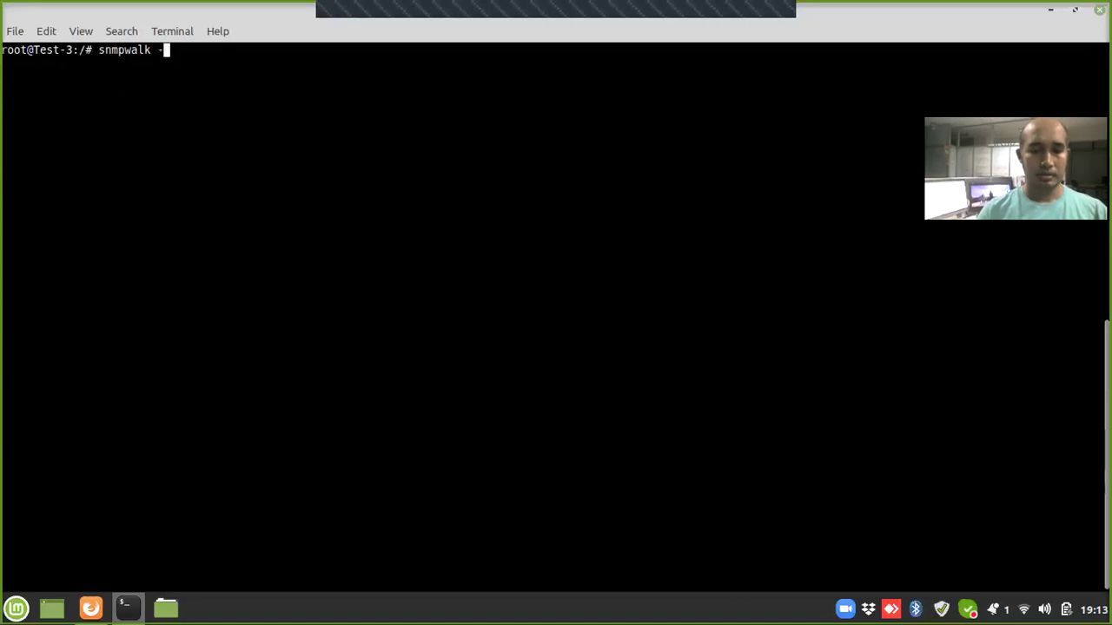
{"action": "type", "text": "v 2c "}
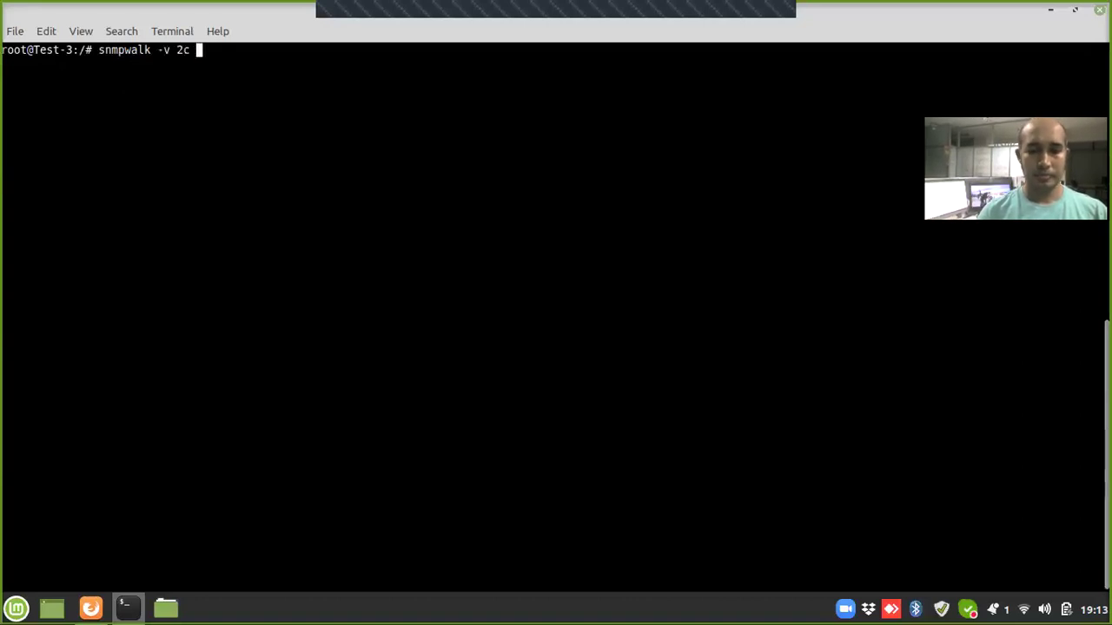
{"action": "type", "text": "-v"}
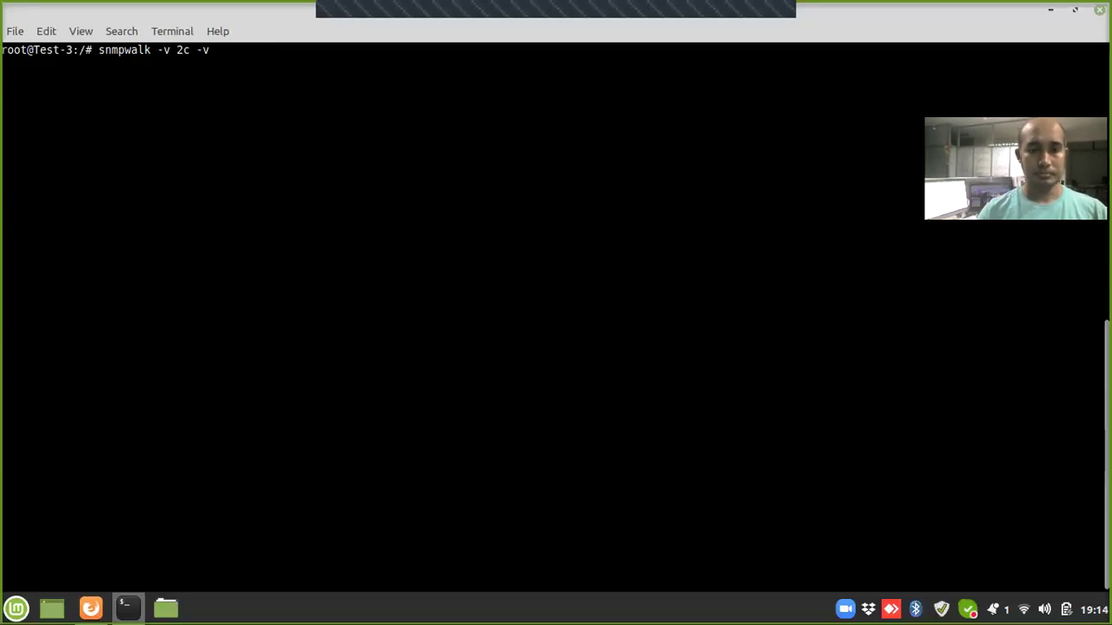
{"action": "key", "text": "BackSpace"}
{"action": "key", "text": "BackSpace"}
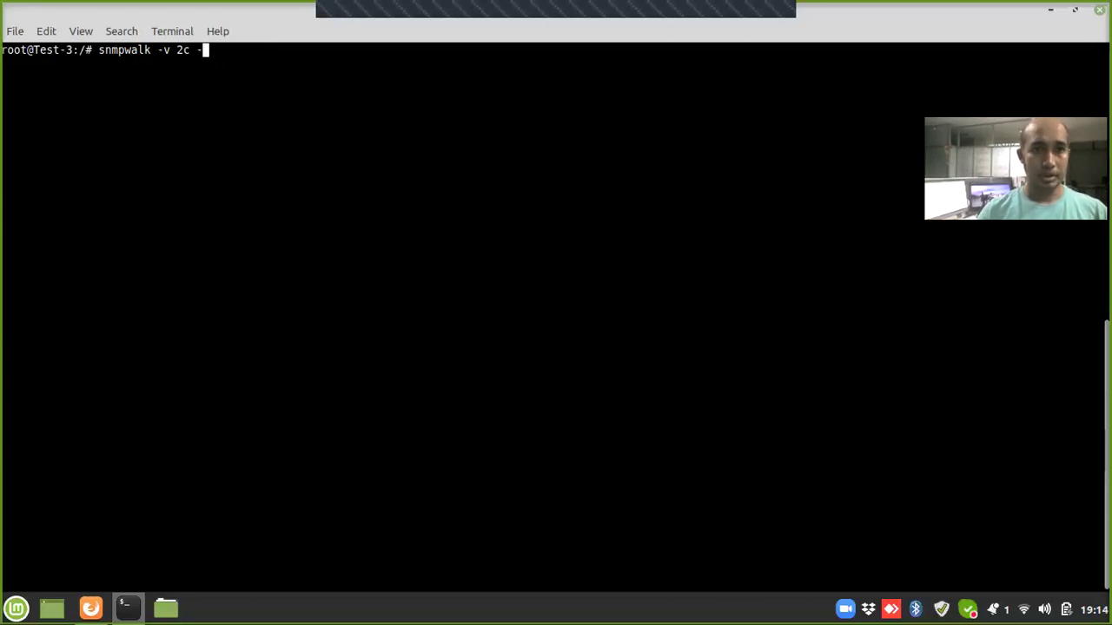
{"action": "key", "text": "BackSpace"}
{"action": "type", "text": "-c "}
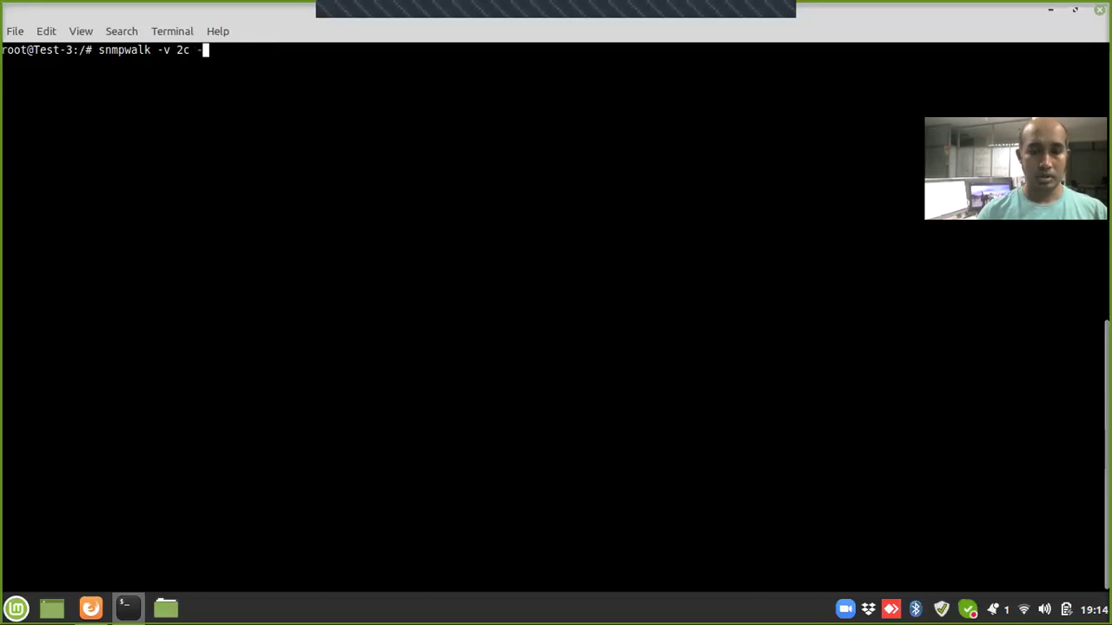
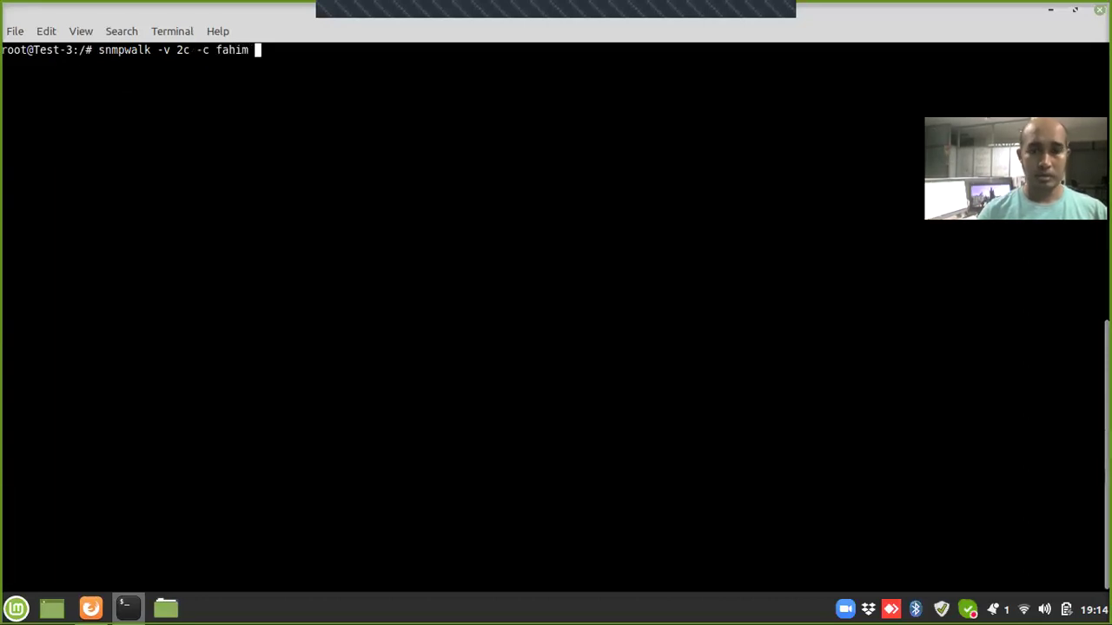
{"action": "type", "text": "-O e"}
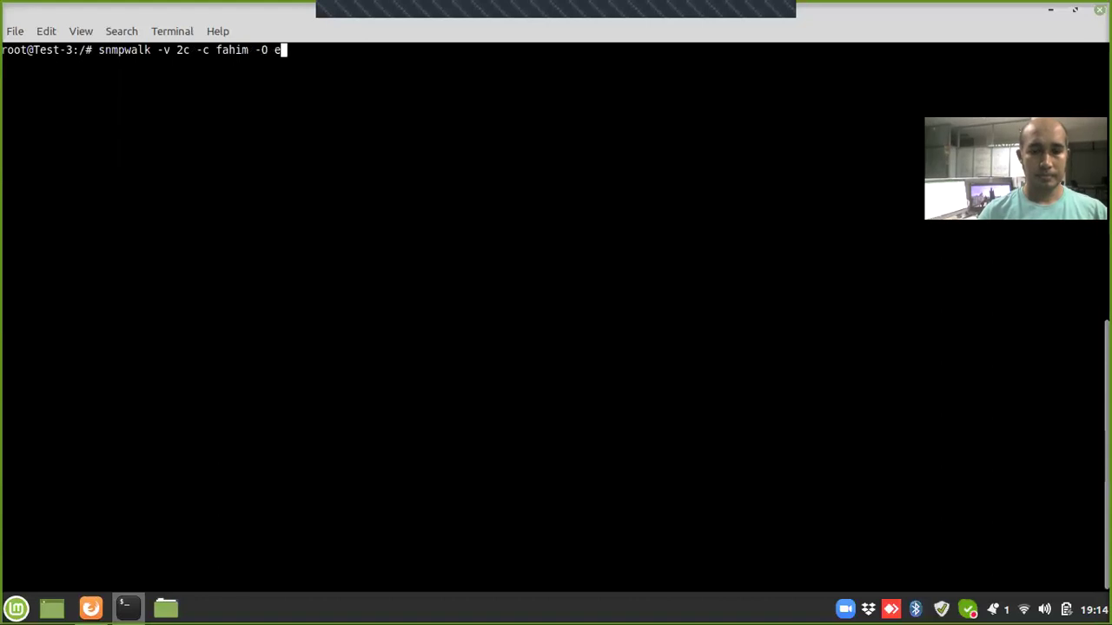
{"action": "type", "text": " localhost"}
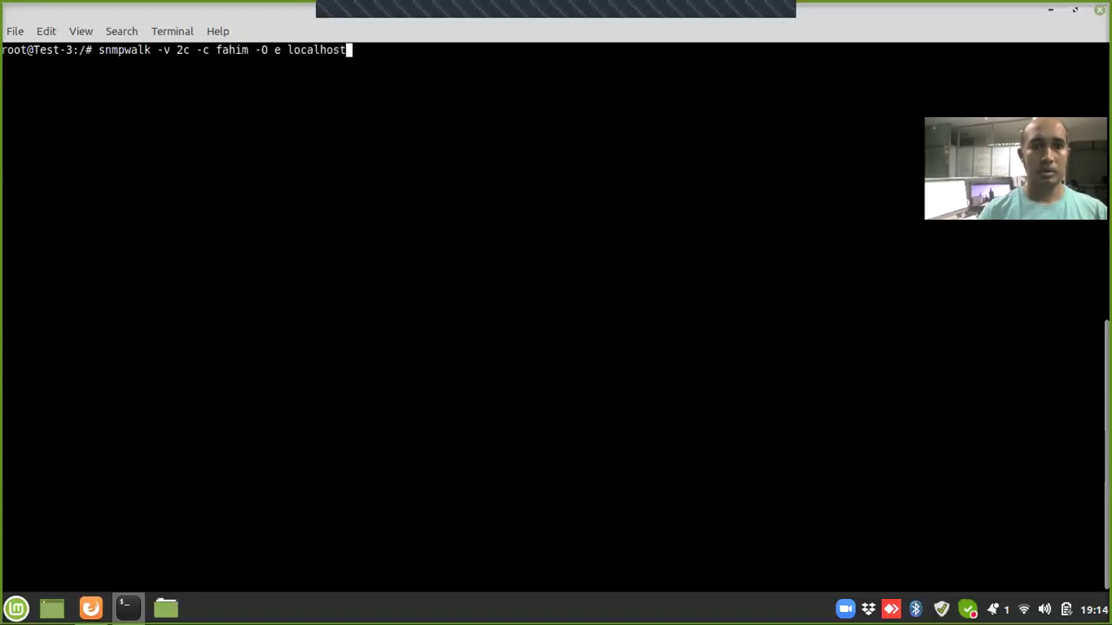
{"action": "key", "text": "Return"}
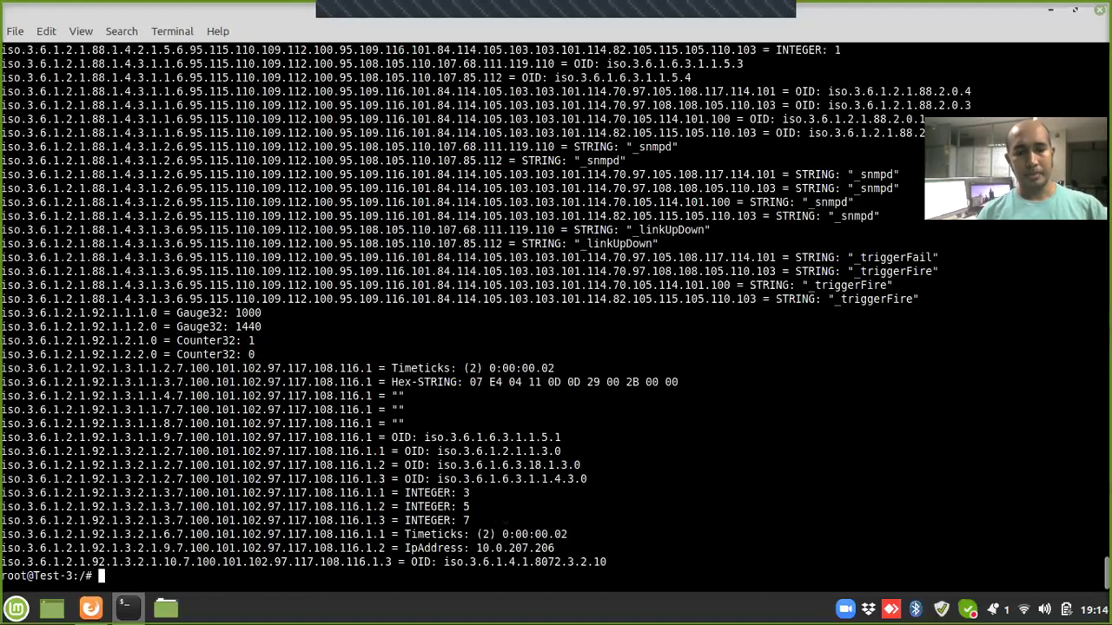
{"action": "key", "text": "ctrl+c"}
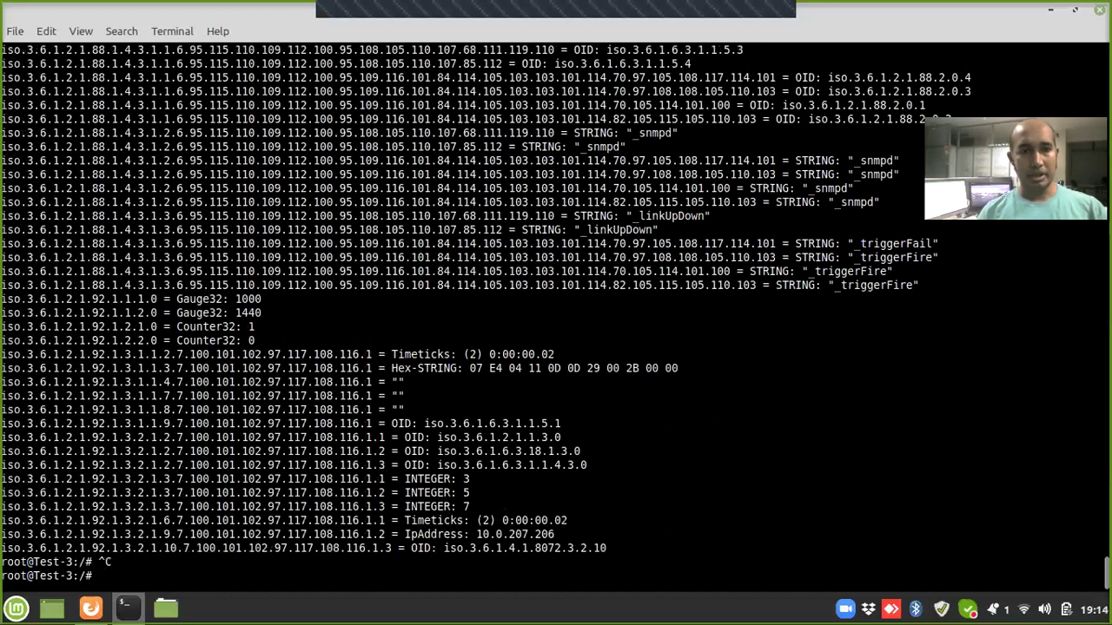
{"action": "key", "text": "ctrl+d"}
Step: SSH into 10.0.207.207 and switch to the root account with su
{"action": "type", "text": "clear"}
{"action": "key", "text": "Return"}
{"action": "key", "text": "Up"}
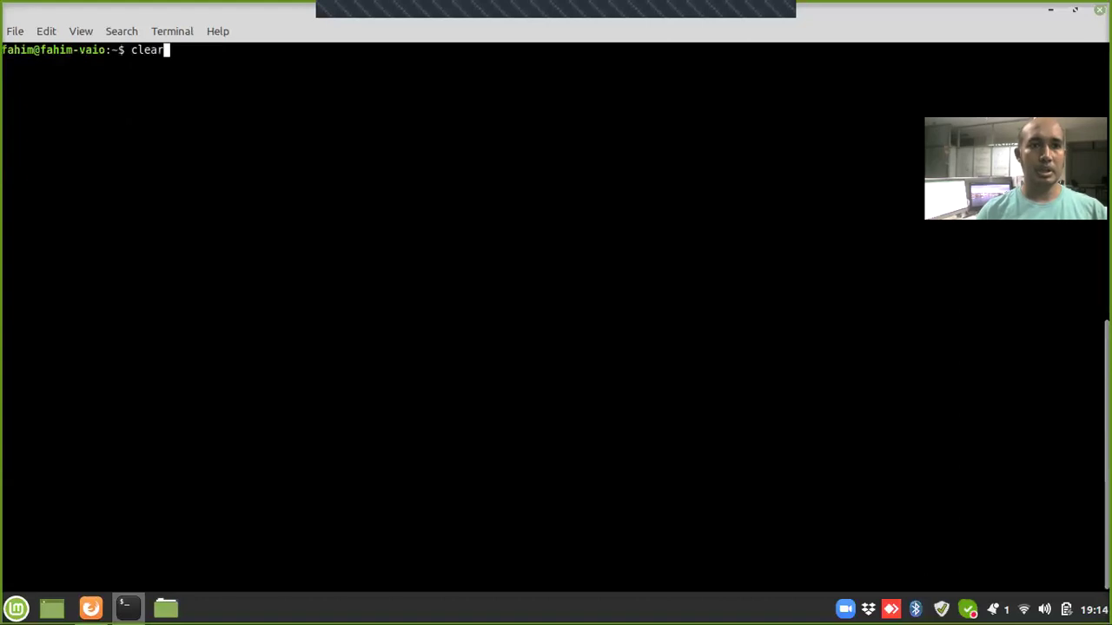
{"action": "key", "text": "Up"}
{"action": "key", "text": "BackSpace"}
{"action": "type", "text": "7"}
{"action": "key", "text": "Return"}
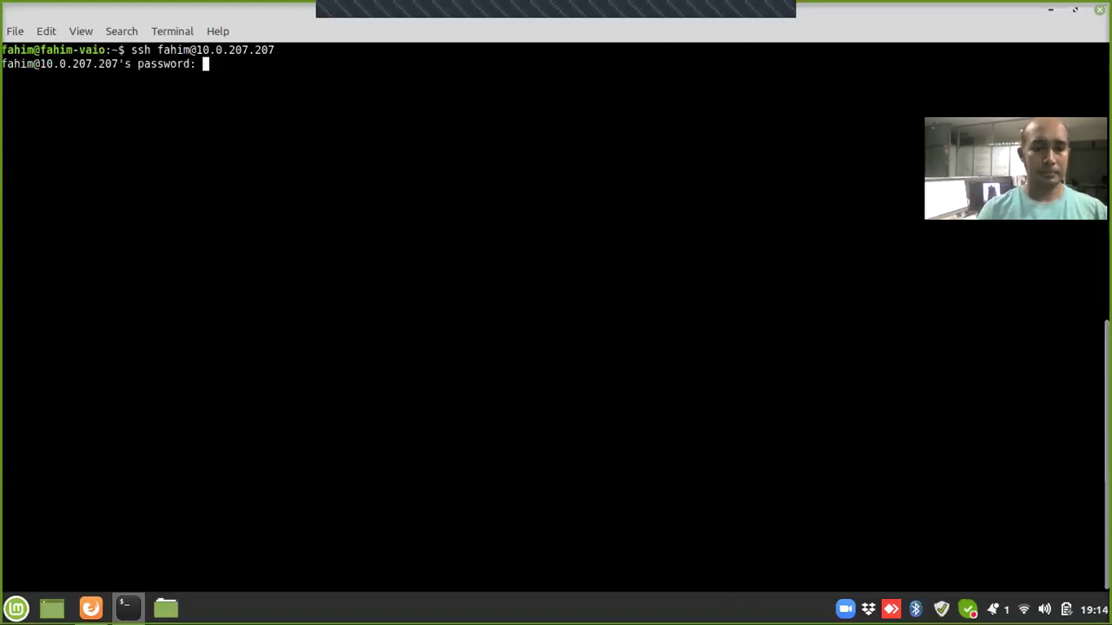
{"action": "key", "text": "Return"}
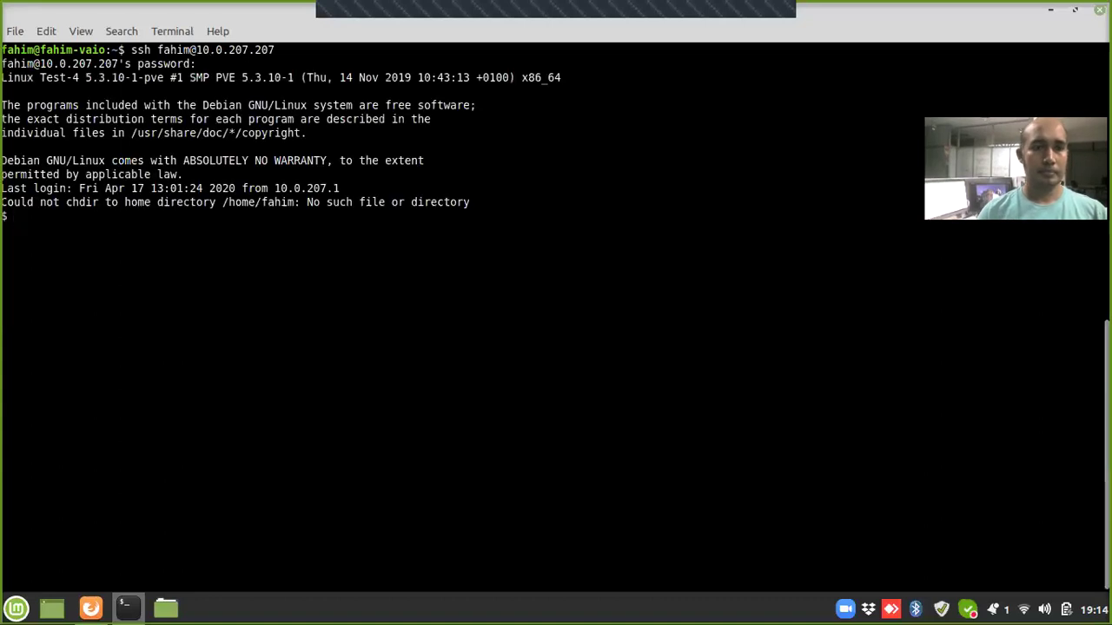
{"action": "type", "text": "su"}
{"action": "key", "text": "Return"}
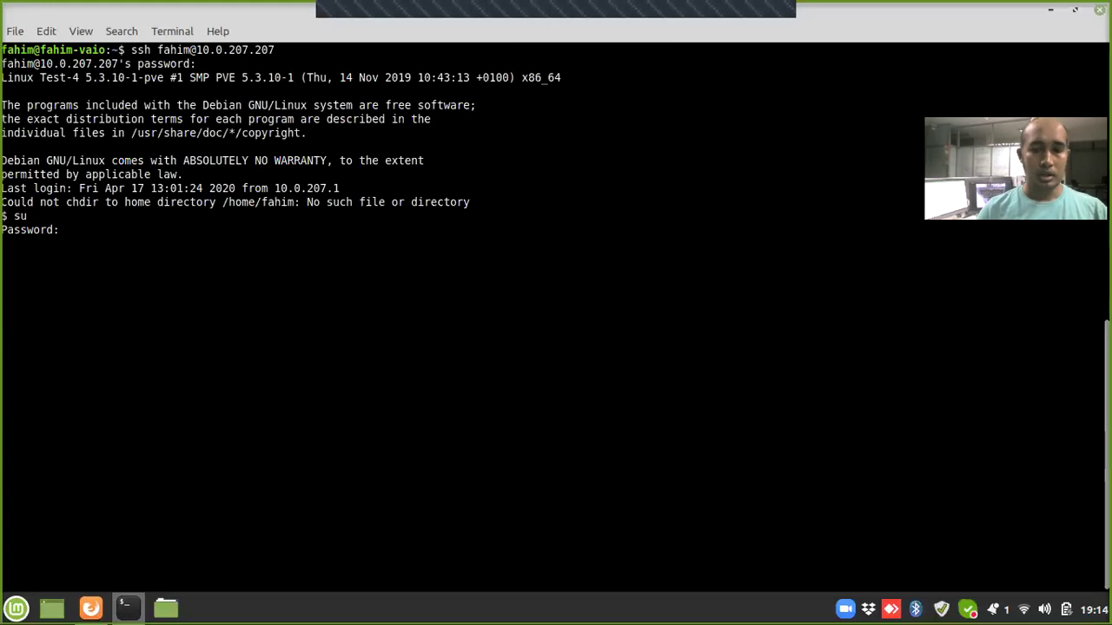
{"action": "key", "text": "Return"}
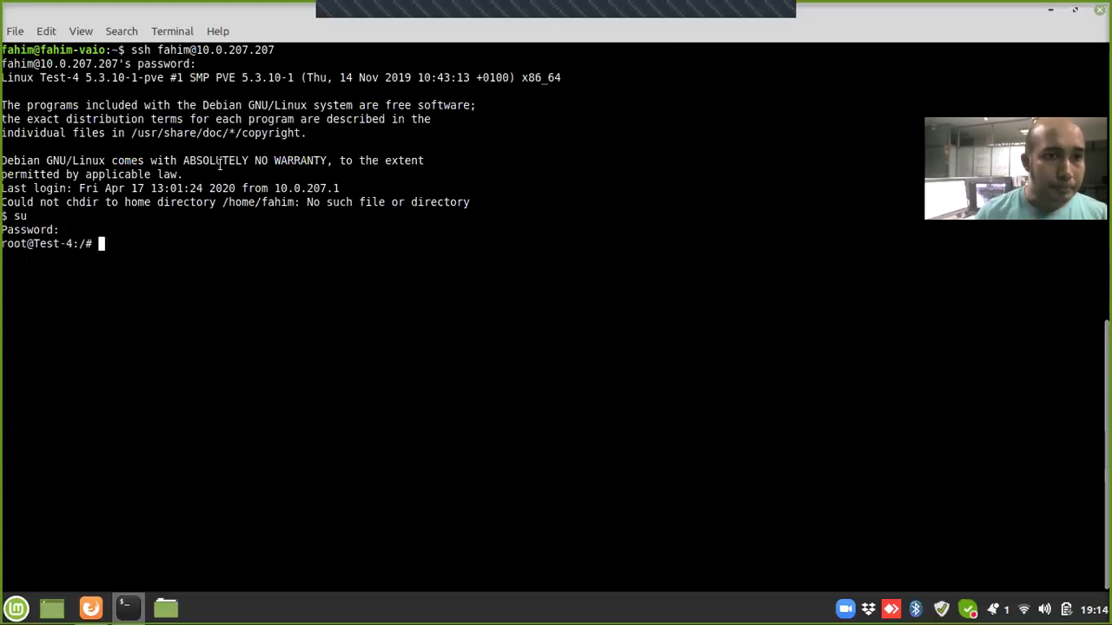
Step: Show /etc/os-release to confirm Debian GNU/Linux 9 (stretch), then clear the screen
{"action": "left_click_drag", "start_coordinate": [3, 160], "coordinate": [139, 160]}
{"action": "left_click", "coordinate": [341, 311]}
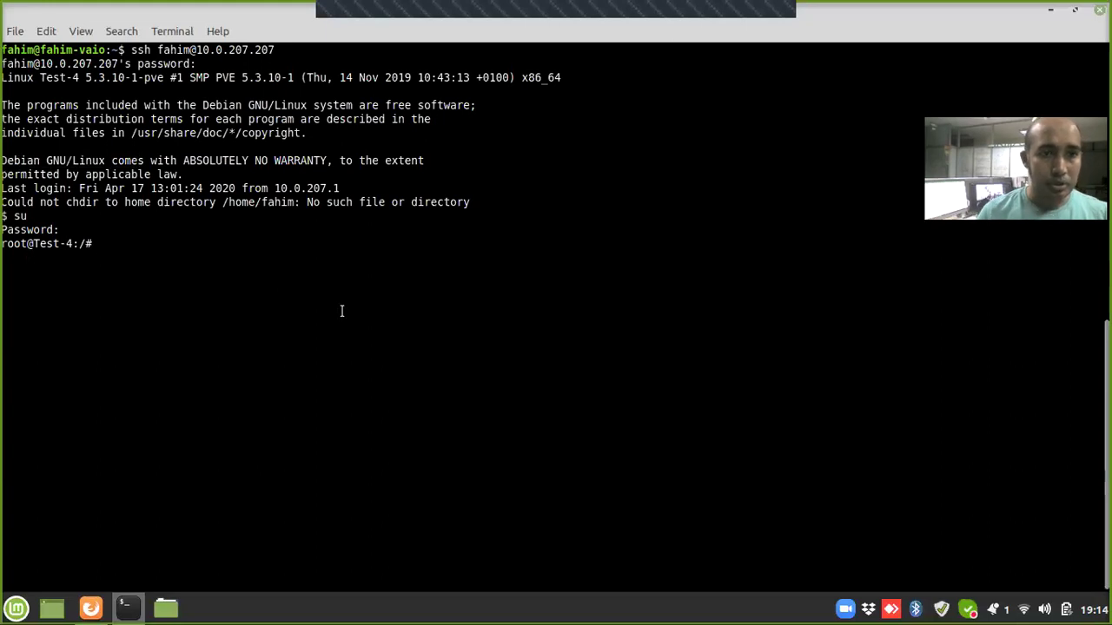
{"action": "type", "text": "ca"}
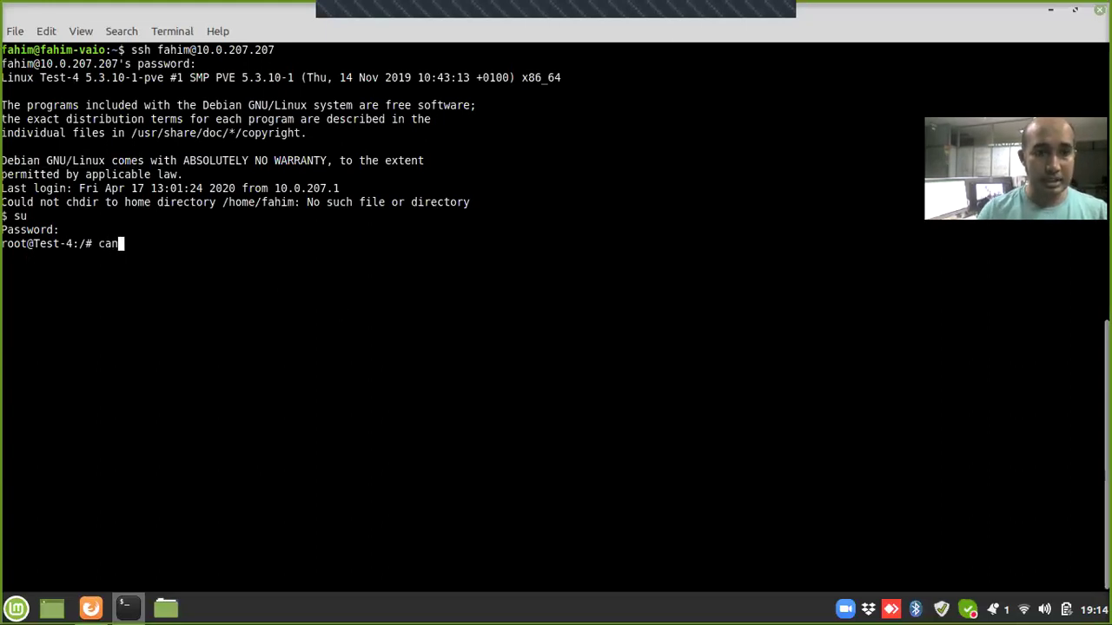
{"action": "type", "text": "t /etc/os"}
{"action": "key", "text": "Tab"}
{"action": "key", "text": "Return"}
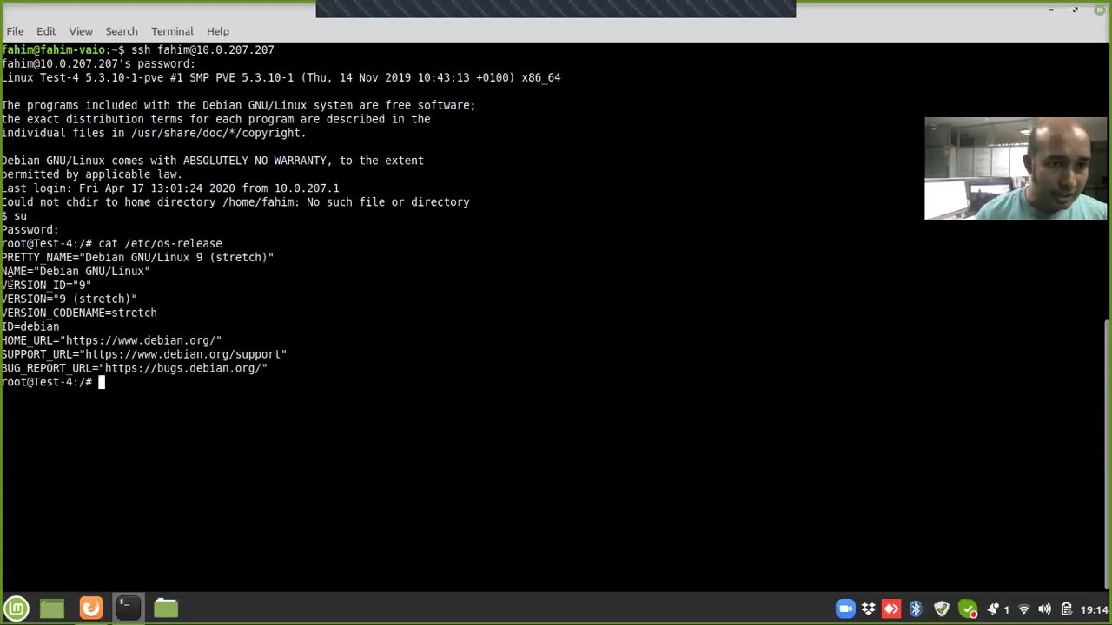
{"action": "left_click_drag", "start_coordinate": [74, 298], "coordinate": [17, 276]}
{"action": "left_click", "coordinate": [427, 347]}
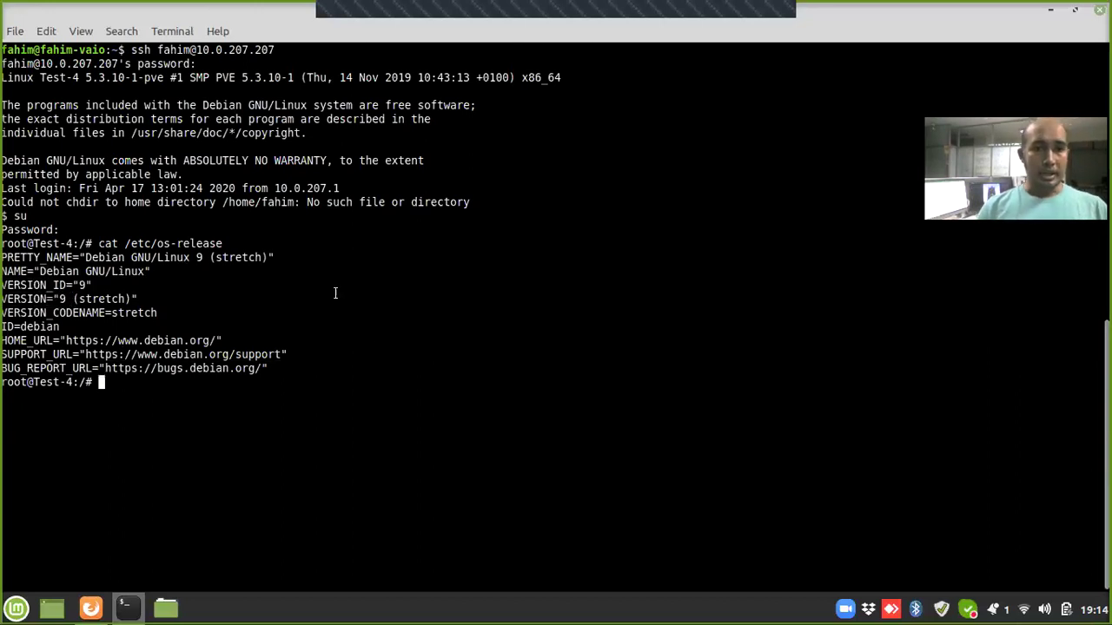
{"action": "type", "text": "clear"}
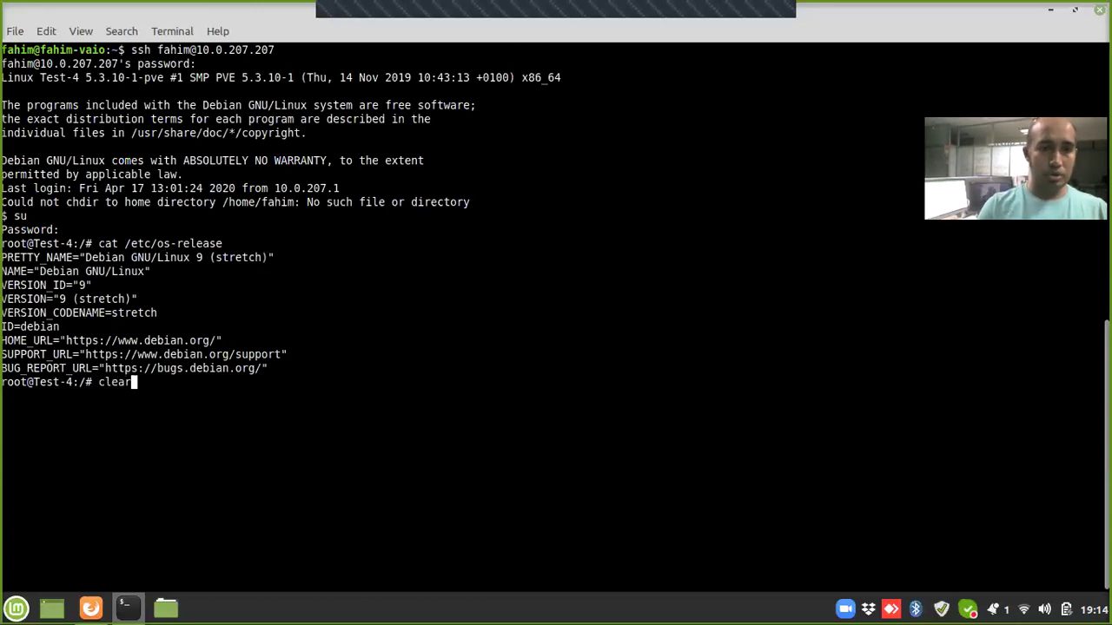
{"action": "key", "text": "Return"}
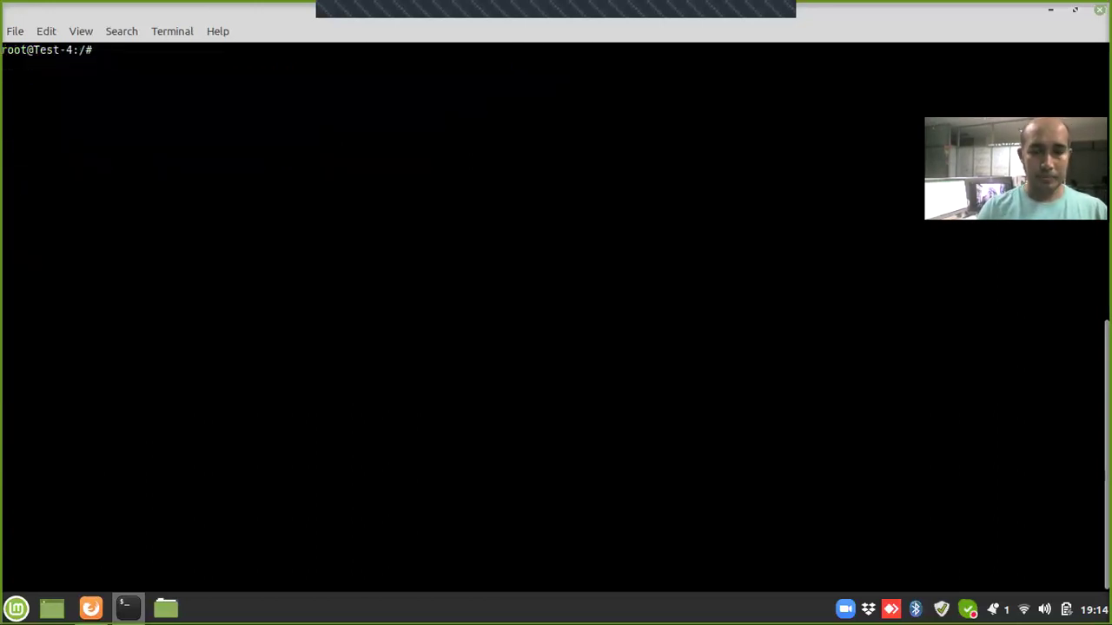
Step: Install the snmp and snmpd packages with apt
{"action": "type", "text": "apt "}
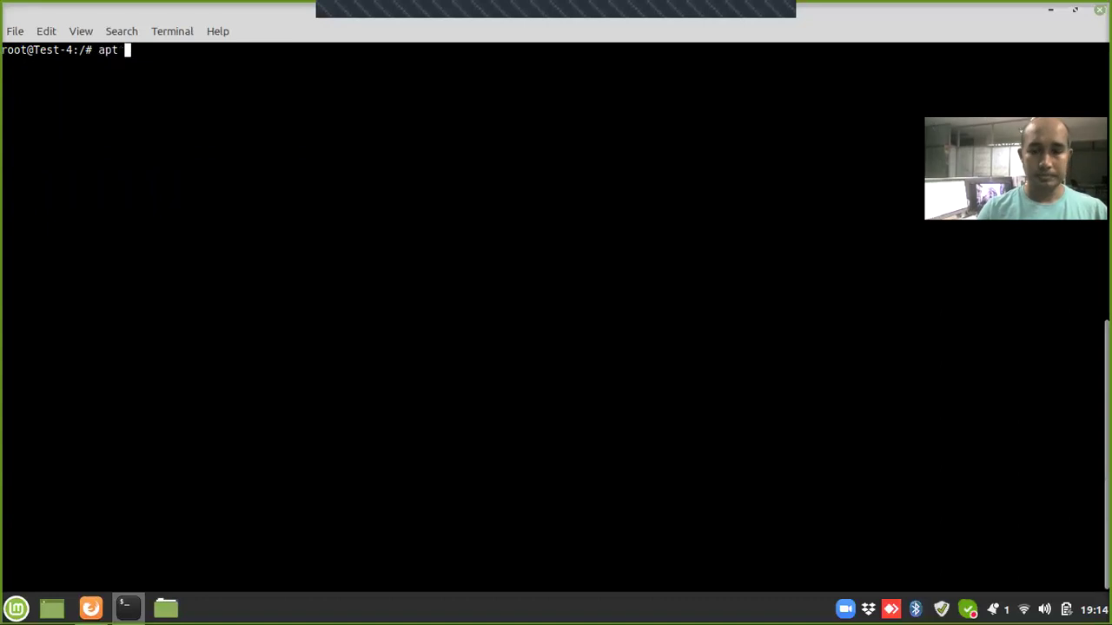
{"action": "type", "text": "install"}
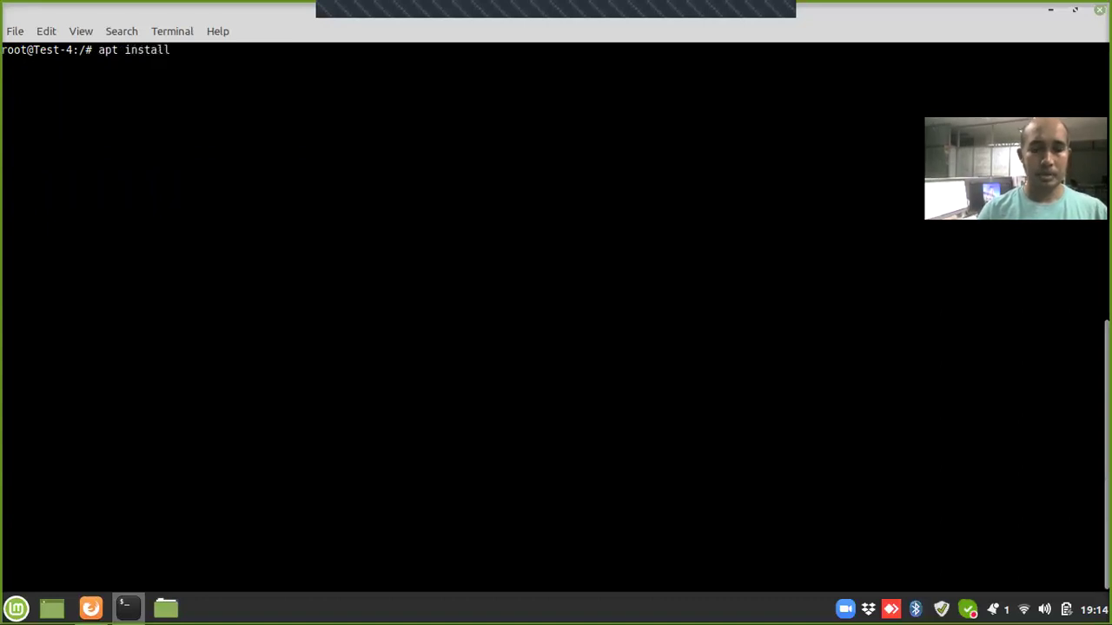
{"action": "type", "text": " snmp "}
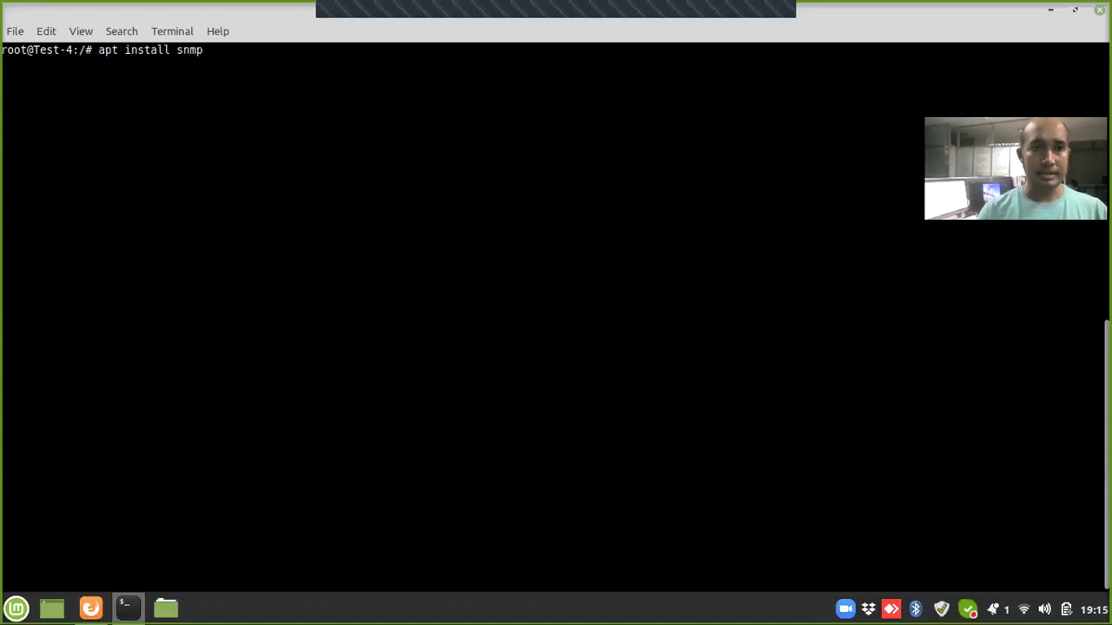
{"action": "type", "text": "snmpd"}
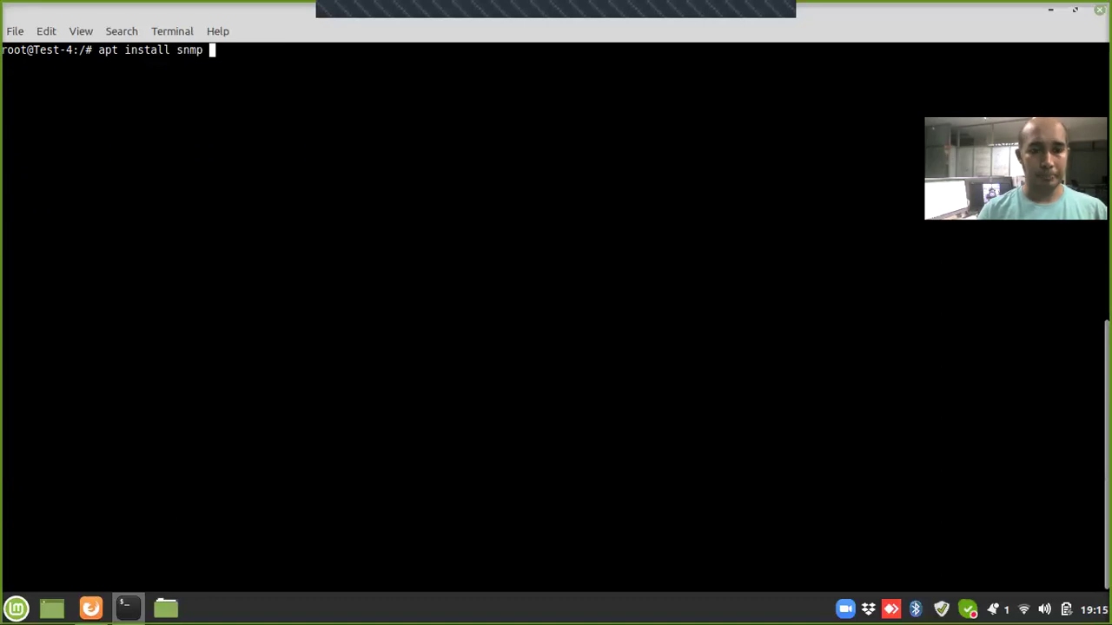
{"action": "key", "text": "Return"}
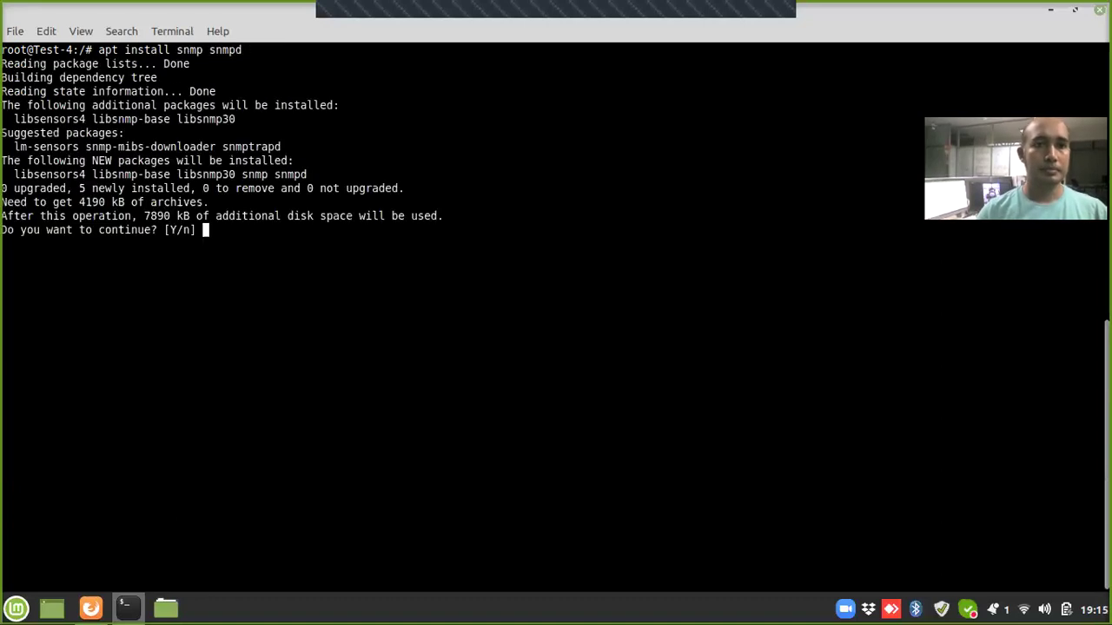
{"action": "type", "text": "Y"}
{"action": "key", "text": "Return"}
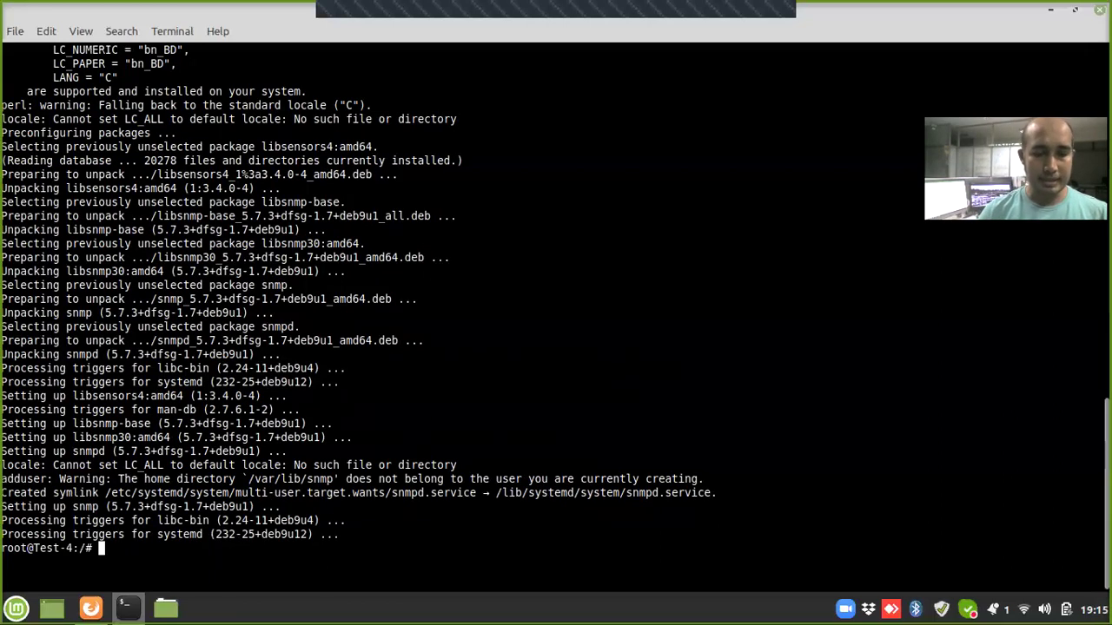
Step: Start the snmpd service and clear the terminal
{"action": "type", "text": "systemc"}
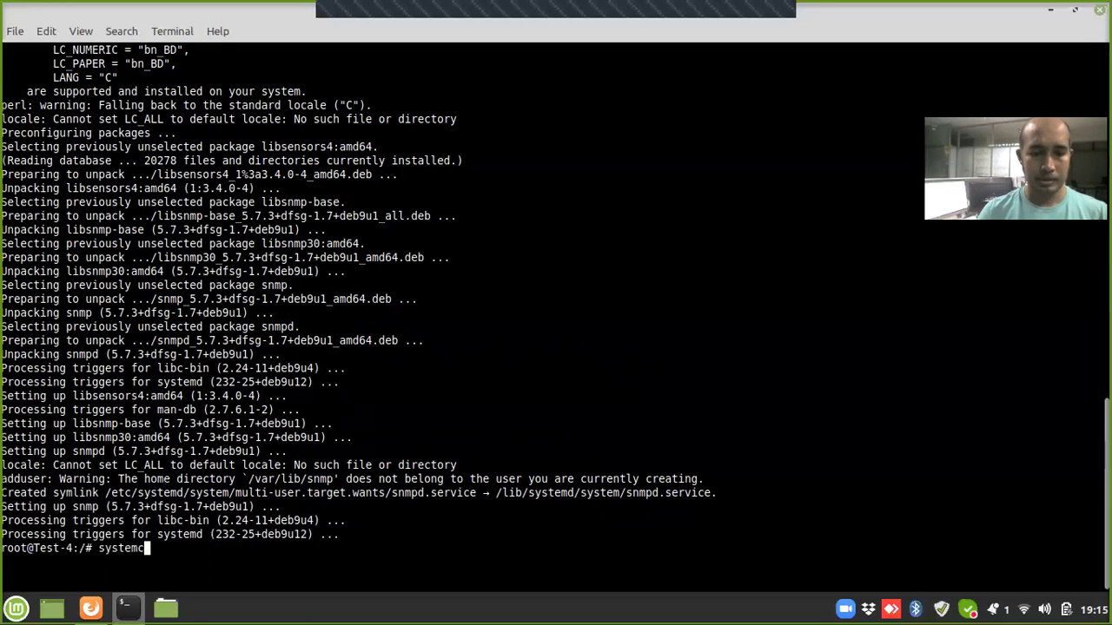
{"action": "type", "text": "tl s"}
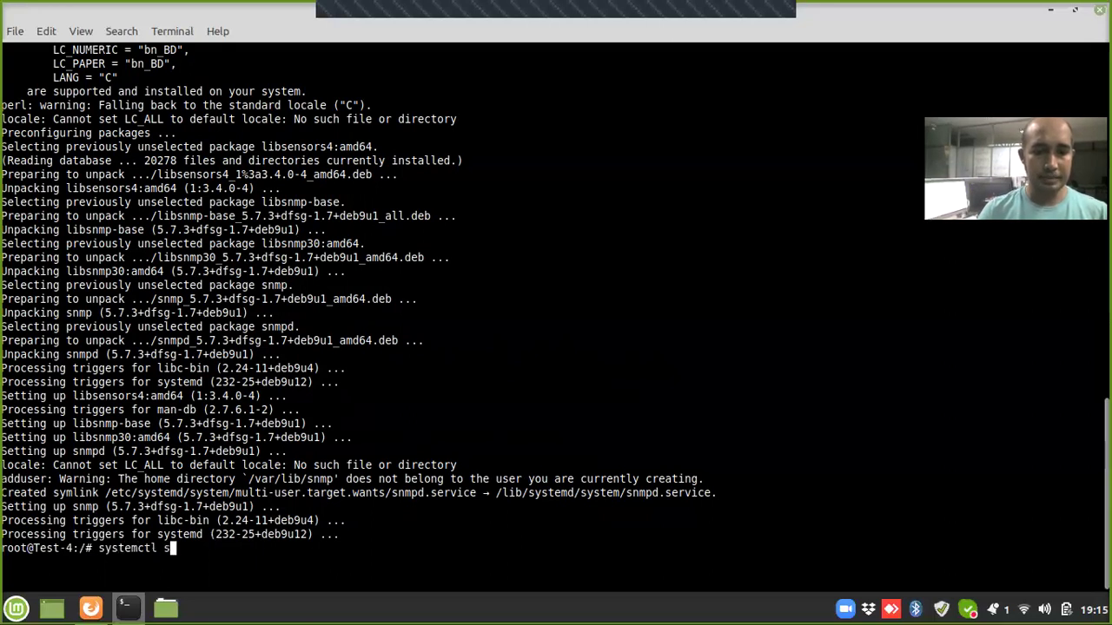
{"action": "type", "text": "tart snmpd"}
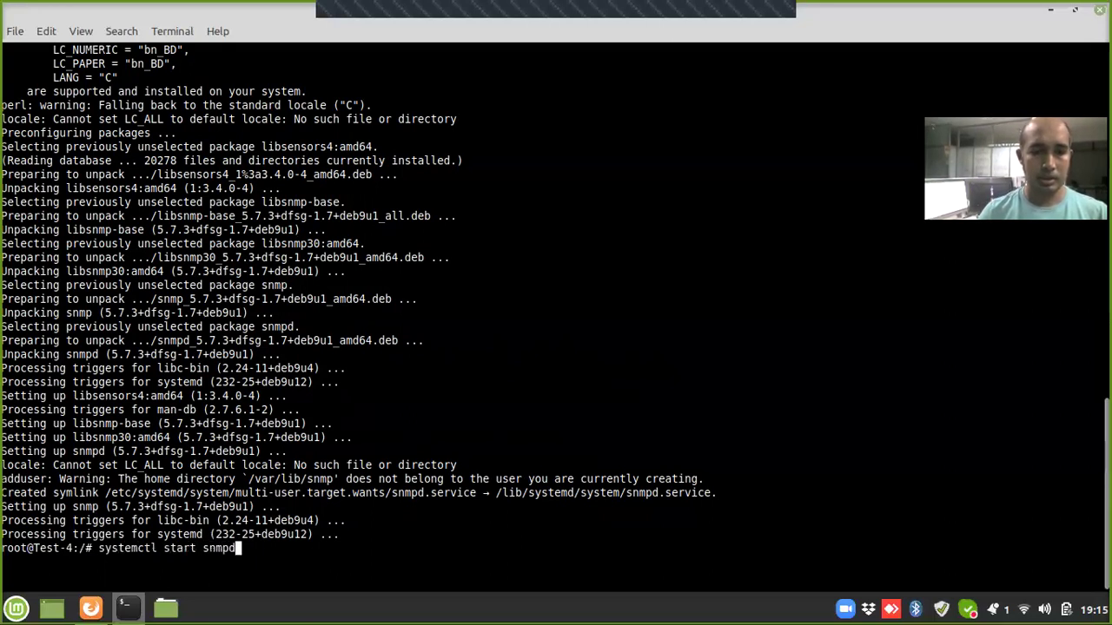
{"action": "key", "text": "Return"}
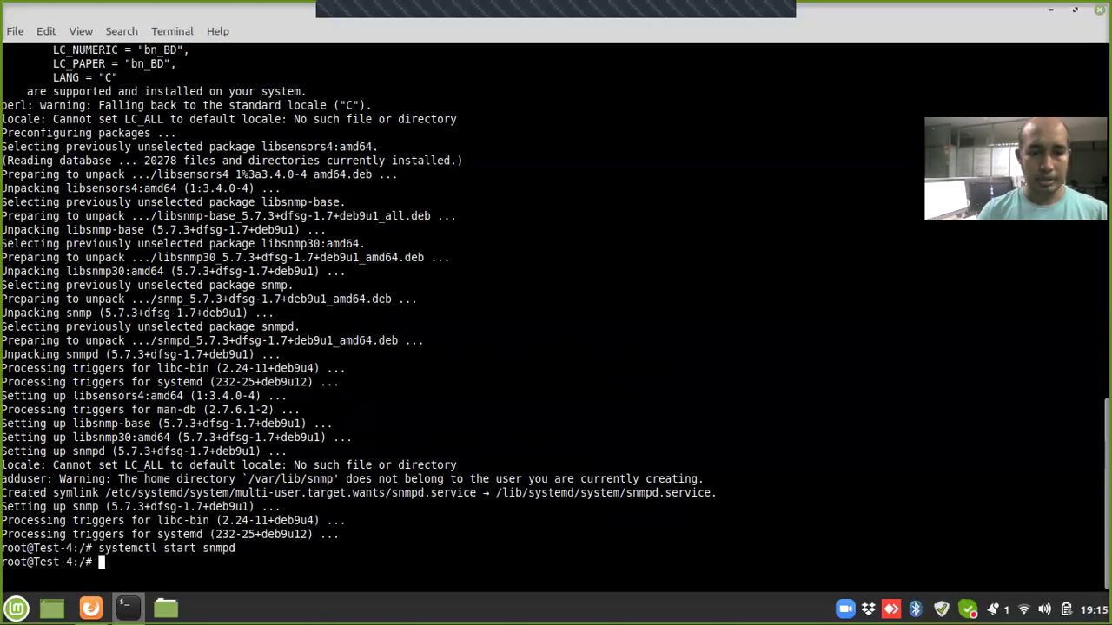
{"action": "type", "text": "clear"}
{"action": "key", "text": "Return"}
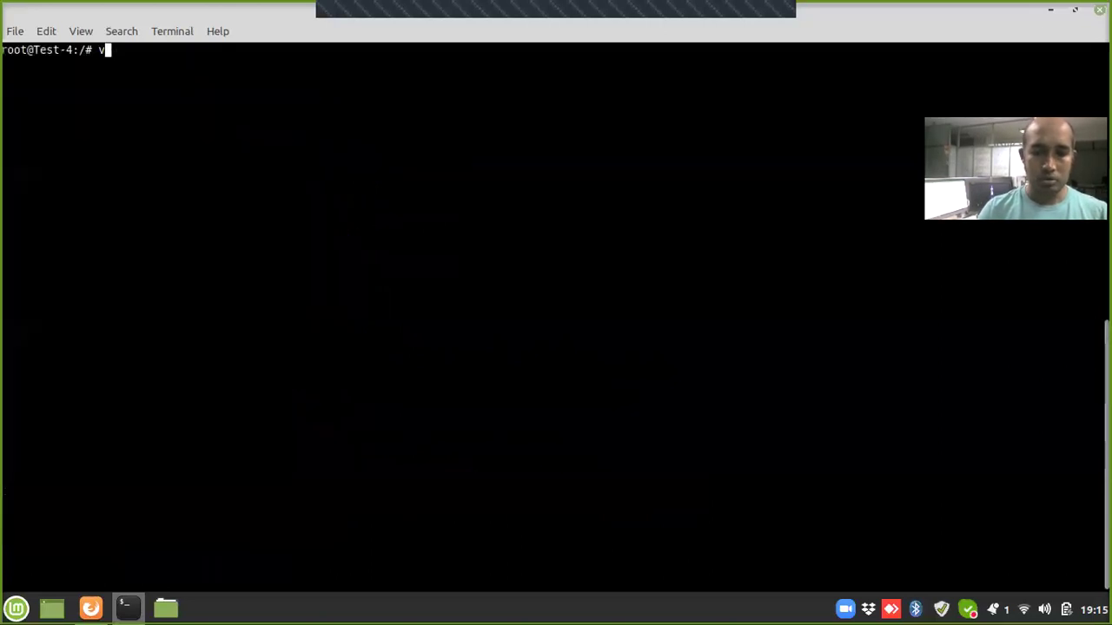
Step: Open /etc/snmp/snmpd.conf in nano and comment out the 127.0.0.1 agentAddress line
{"action": "type", "text": "nano /etc/"}
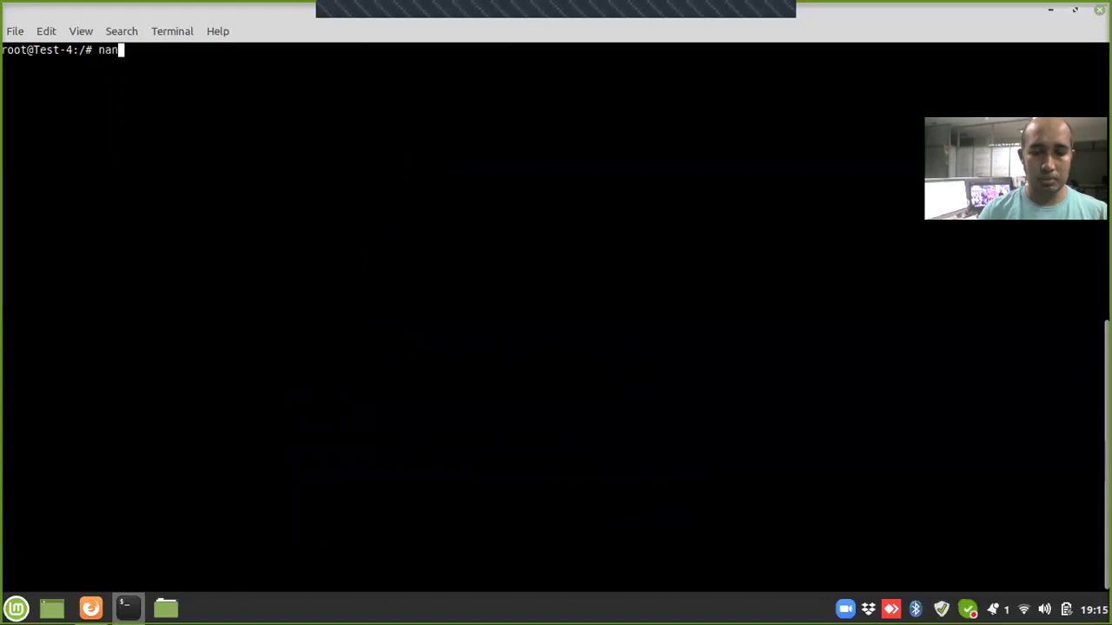
{"action": "type", "text": "snmp/snmpd"}
{"action": "key", "text": "Tab"}
{"action": "key", "text": "Return"}
{"action": "key", "text": "Down"}
{"action": "key", "text": "Down"}
{"action": "key", "text": "Down"}
{"action": "key", "text": "Down"}
{"action": "key", "text": "Down"}
{"action": "key", "text": "Down"}
{"action": "key", "text": "Down"}
{"action": "key", "text": "Down"}
{"action": "key", "text": "Down"}
{"action": "key", "text": "Down"}
{"action": "key", "text": "Down"}
{"action": "key", "text": "Down"}
{"action": "key", "text": "Down"}
{"action": "key", "text": "Down"}
{"action": "key", "text": "Down"}
{"action": "key", "text": "Up"}
{"action": "key", "text": "Up"}
{"action": "key", "text": "Up"}
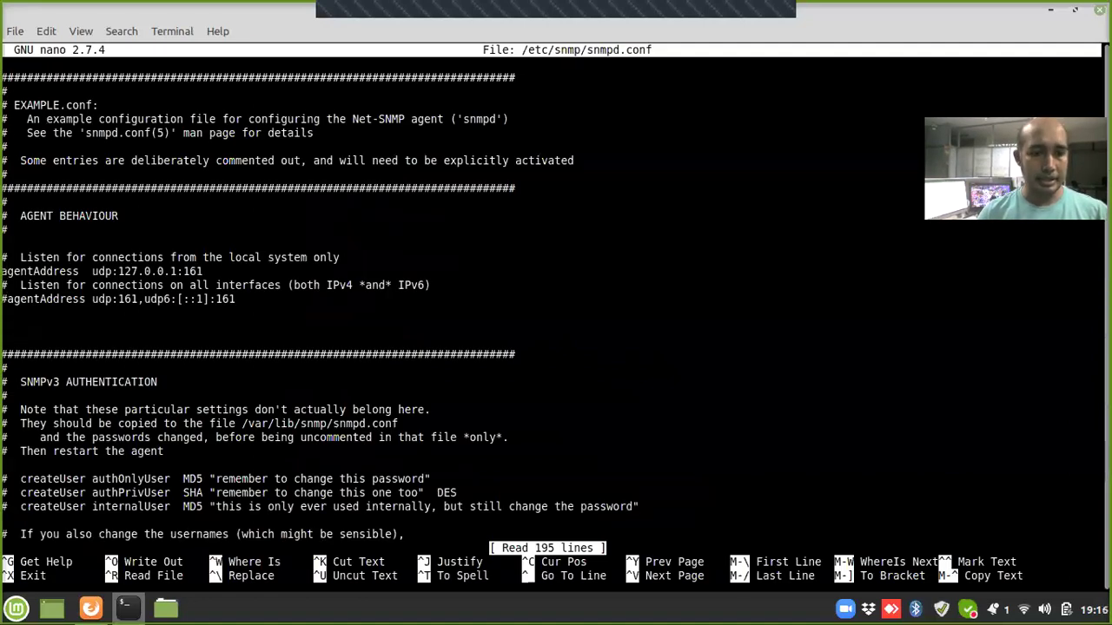
{"action": "type", "text": "#"}
Step: Comment out the public default rocommunity and rocommunity6 lines
{"action": "key", "text": "Down"}
{"action": "key", "text": "Down"}
{"action": "key", "text": "Down"}
{"action": "key", "text": "Down"}
{"action": "key", "text": "Down"}
{"action": "key", "text": "Down"}
{"action": "key", "text": "Down"}
{"action": "key", "text": "Down"}
{"action": "key", "text": "Down"}
{"action": "key", "text": "Down"}
{"action": "key", "text": "Down"}
{"action": "key", "text": "Down"}
{"action": "key", "text": "Down"}
{"action": "key", "text": "Down"}
{"action": "key", "text": "Down"}
{"action": "key", "text": "Down"}
{"action": "key", "text": "Down"}
{"action": "key", "text": "Down"}
{"action": "key", "text": "Down"}
{"action": "key", "text": "Down"}
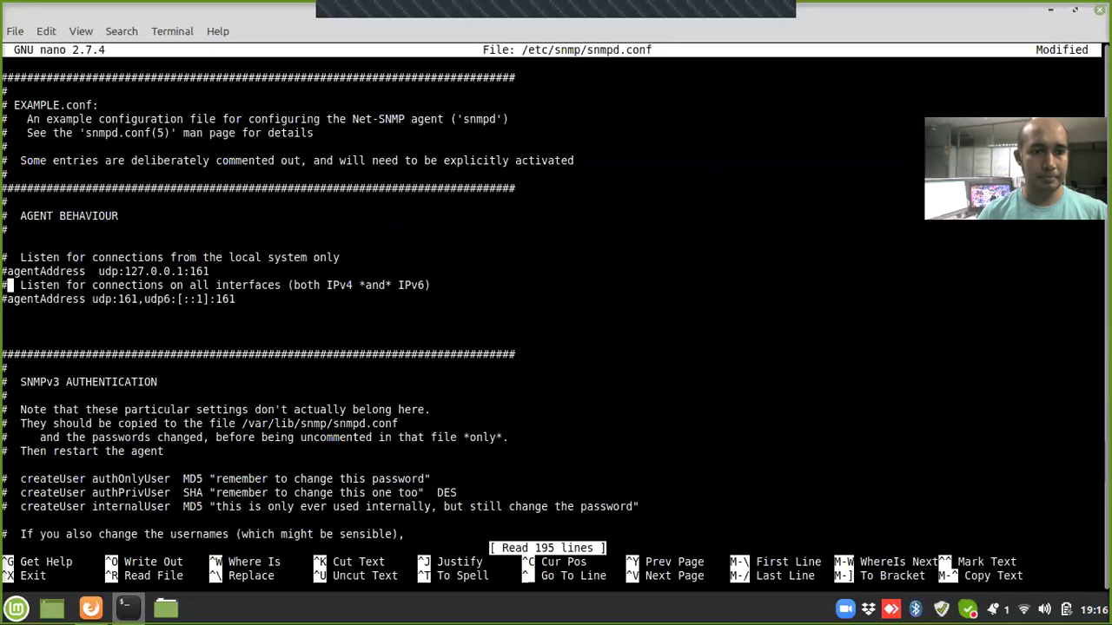
{"action": "key", "text": "Down"}
{"action": "key", "text": "Down"}
{"action": "key", "text": "Down"}
{"action": "key", "text": "Down"}
{"action": "key", "text": "Down"}
{"action": "key", "text": "Down"}
{"action": "key", "text": "Down"}
{"action": "key", "text": "Down"}
{"action": "key", "text": "Down"}
{"action": "key", "text": "Down"}
{"action": "key", "text": "Down"}
{"action": "key", "text": "Down"}
{"action": "key", "text": "Down"}
{"action": "key", "text": "Down"}
{"action": "key", "text": "Down"}
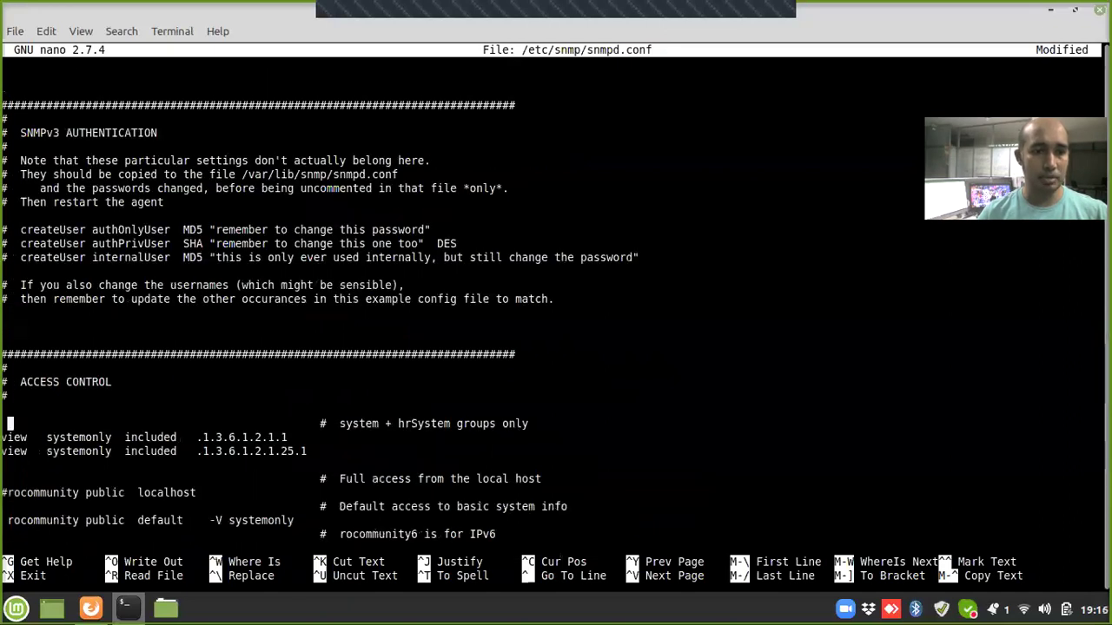
{"action": "key", "text": "Up"}
{"action": "key", "text": "Up"}
{"action": "key", "text": "Up"}
{"action": "key", "text": "Up"}
{"action": "key", "text": "Up"}
{"action": "key", "text": "Up"}
{"action": "key", "text": "Left"}
{"action": "key", "text": "Down"}
{"action": "type", "text": "#"}
{"action": "key", "text": "Down"}
{"action": "key", "text": "Left"}
{"action": "type", "text": "#"}
Step: Set the localhost rocommunity line to the custom community string and save the file
{"action": "key", "text": "Up"}
{"action": "key", "text": "Up"}
{"action": "key", "text": "BackSpace"}
{"action": "key", "text": "End"}
{"action": "key", "text": "BackSpace"}
{"action": "key", "text": "BackSpace"}
{"action": "key", "text": "BackSpace"}
{"action": "key", "text": "BackSpace"}
{"action": "key", "text": "BackSpace"}
{"action": "key", "text": "BackSpace"}
{"action": "key", "text": "BackSpace"}
{"action": "key", "text": "BackSpace"}
{"action": "key", "text": "BackSpace"}
{"action": "key", "text": "BackSpace"}
{"action": "key", "text": "BackSpace"}
{"action": "key", "text": "BackSpace"}
{"action": "key", "text": "BackSpace"}
{"action": "key", "text": "BackSpace"}
{"action": "key", "text": "BackSpace"}
{"action": "key", "text": "BackSpace"}
{"action": "key", "text": "BackSpace"}
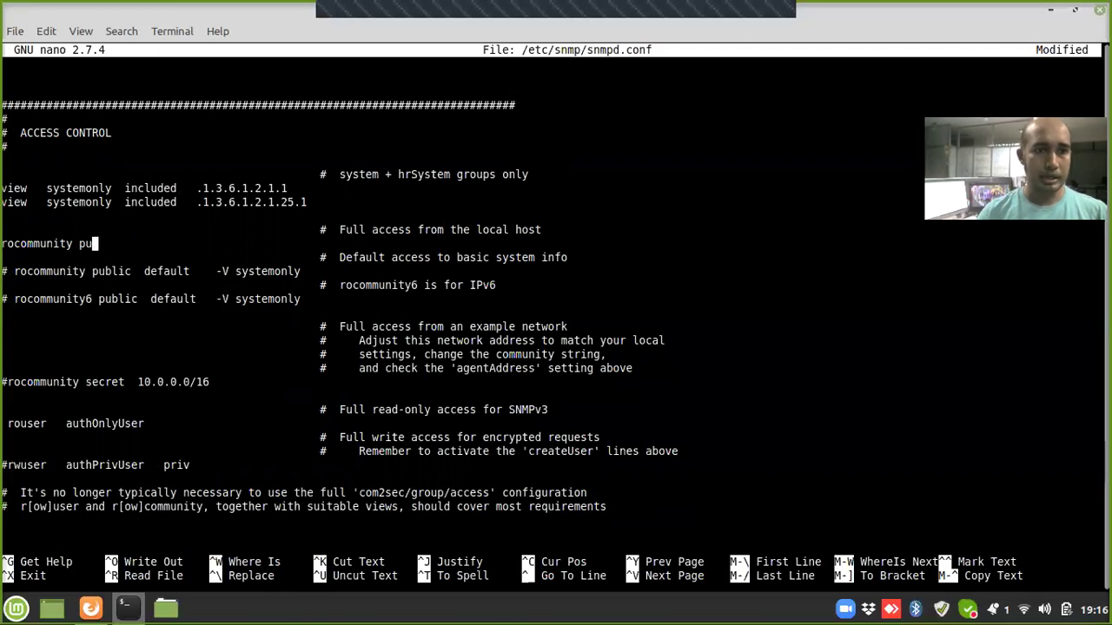
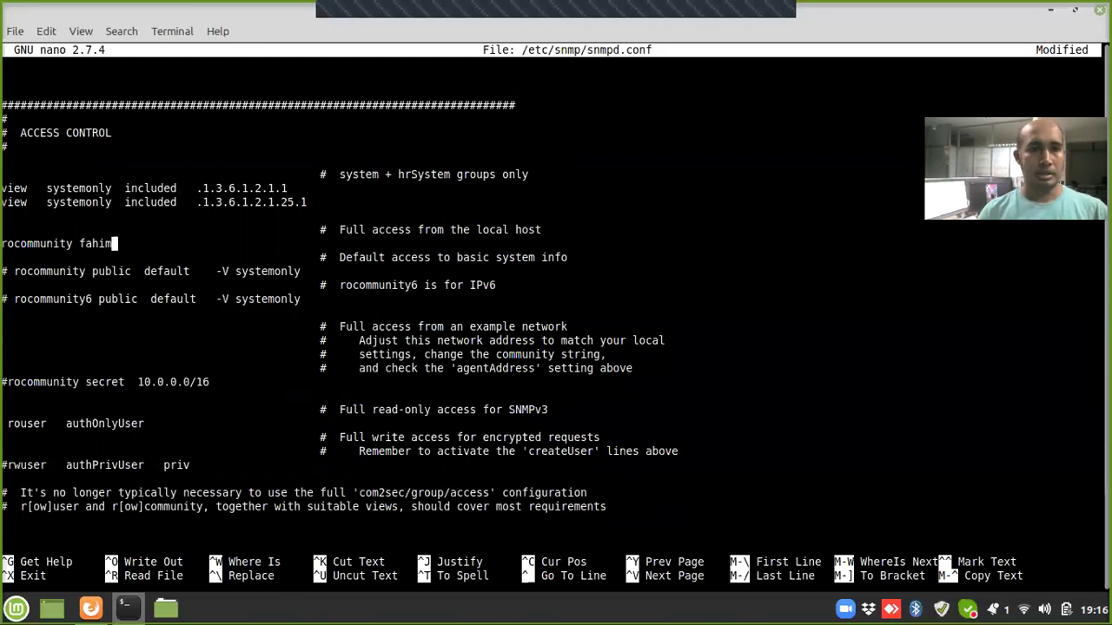
{"action": "key", "text": "ctrl+o"}
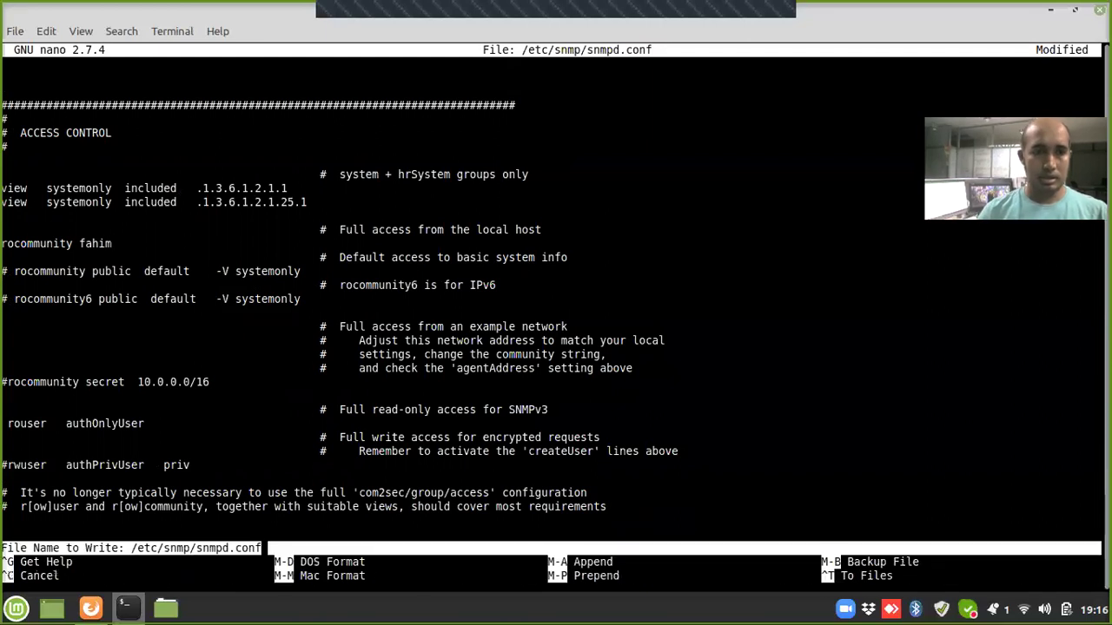
{"action": "key", "text": "Return"}
Step: Exit nano and restart the snmpd service
{"action": "key", "text": "ctrl+x"}
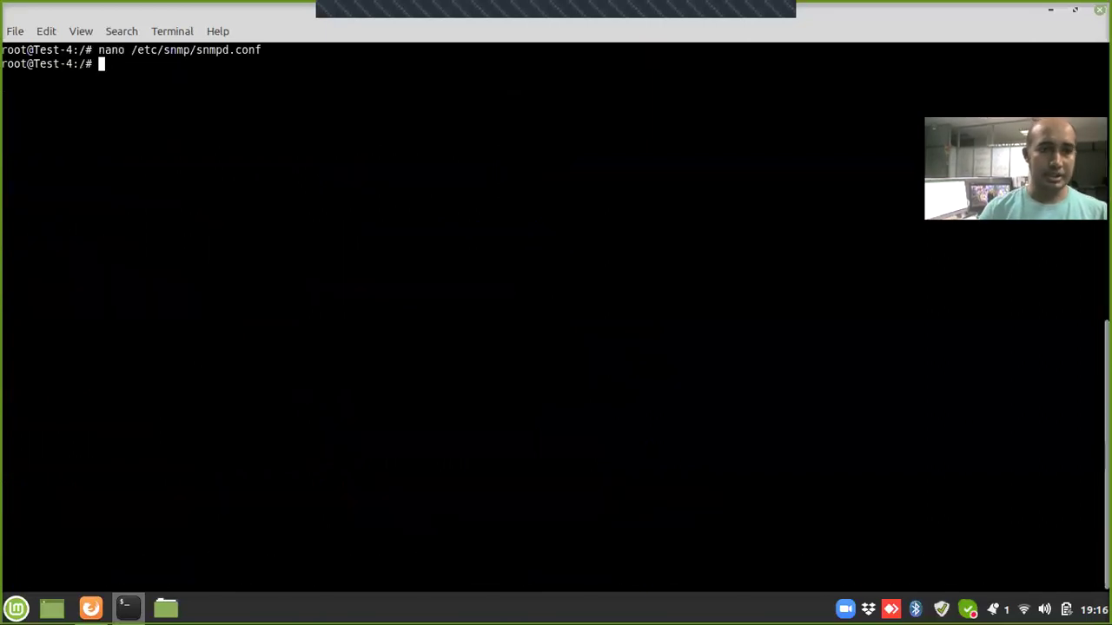
{"action": "type", "text": "sys"}
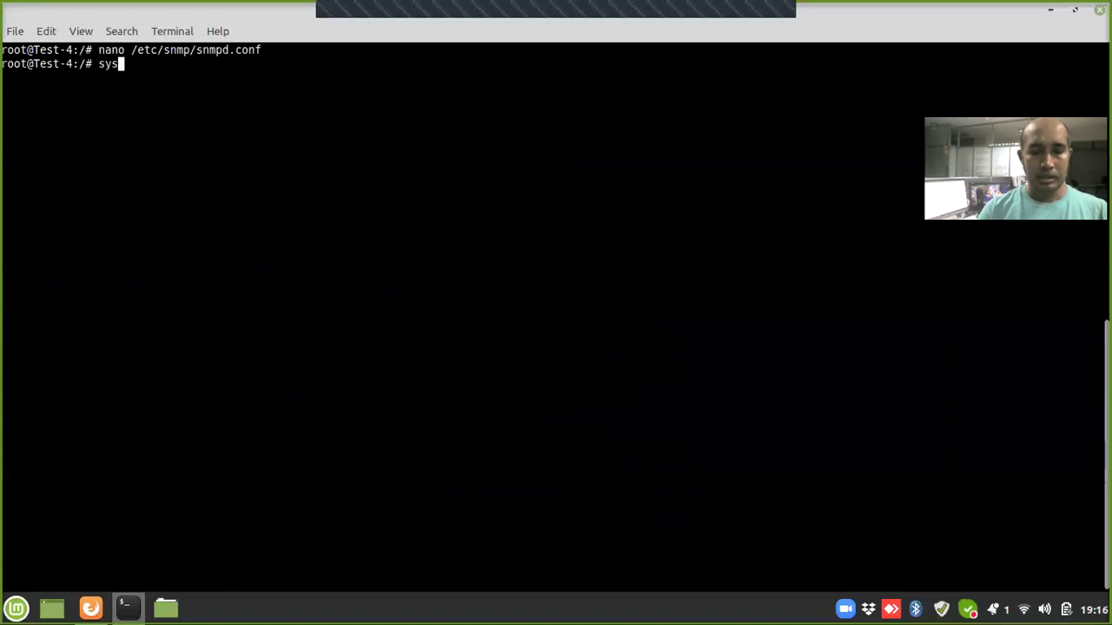
{"action": "type", "text": "temctl re"}
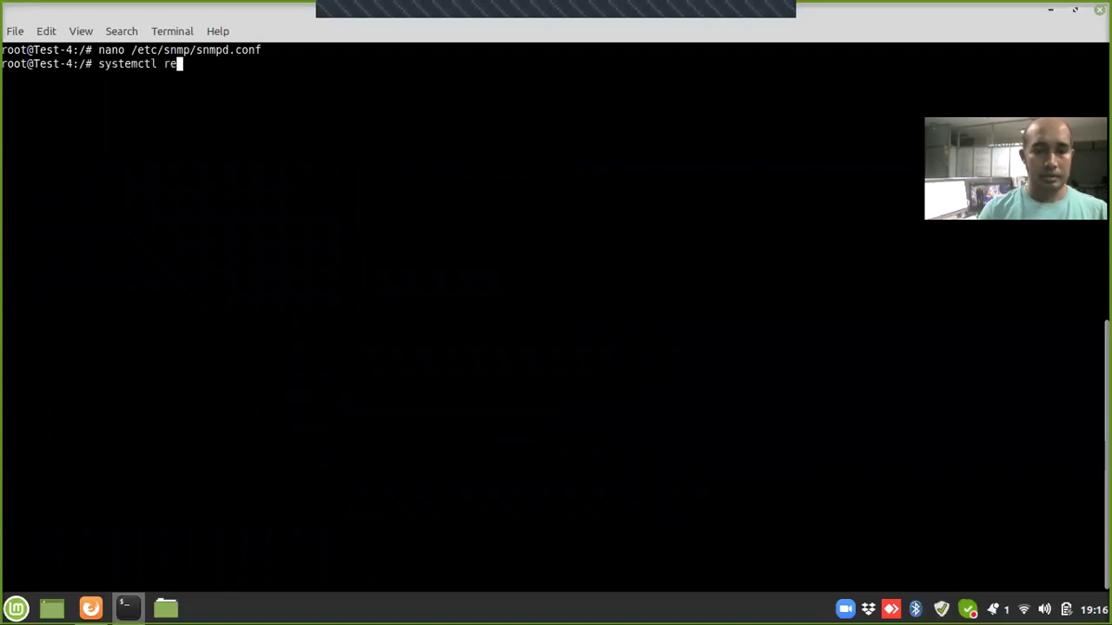
{"action": "type", "text": "start snmpd"}
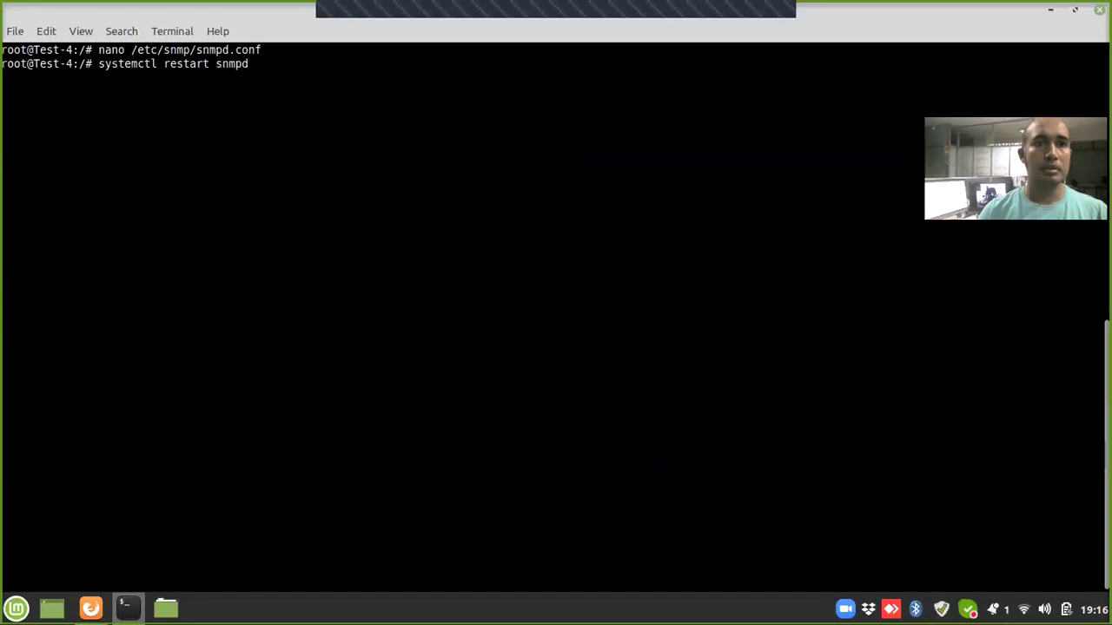
{"action": "key", "text": "Return"}
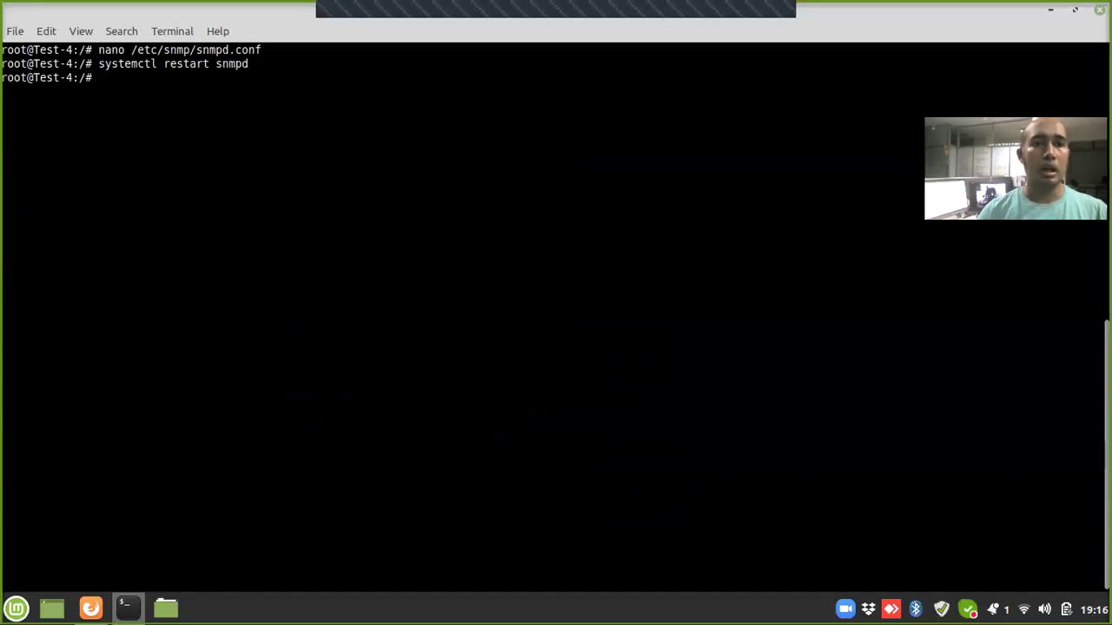
Step: Run an SNMP v2c walk of localhost with the custom community, then exit the session
{"action": "type", "text": "snm"}
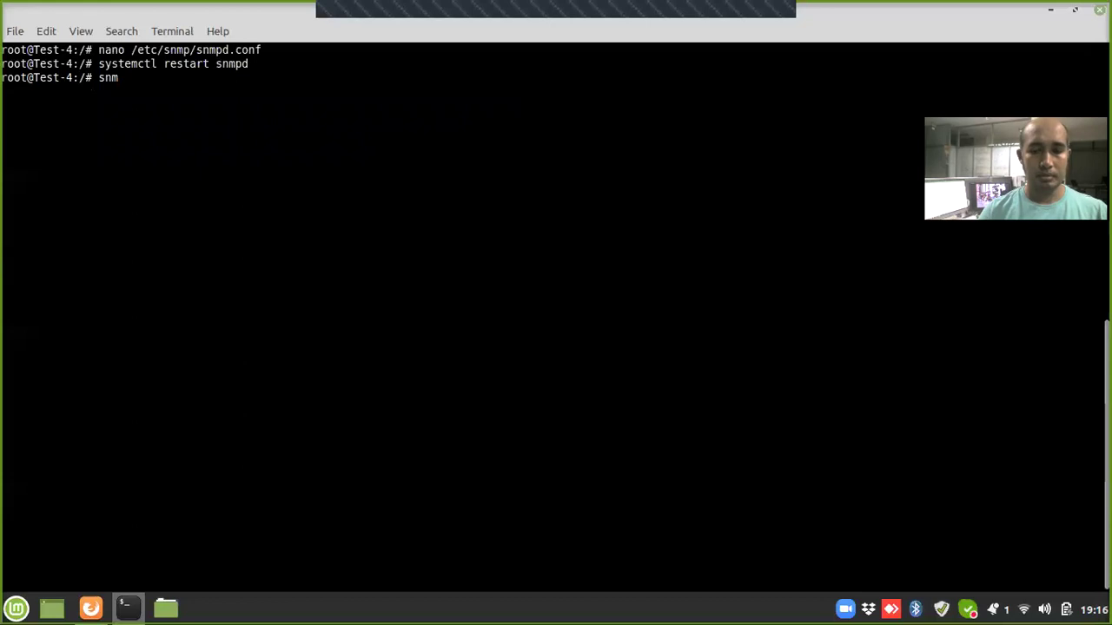
{"action": "type", "text": "pwalk -"}
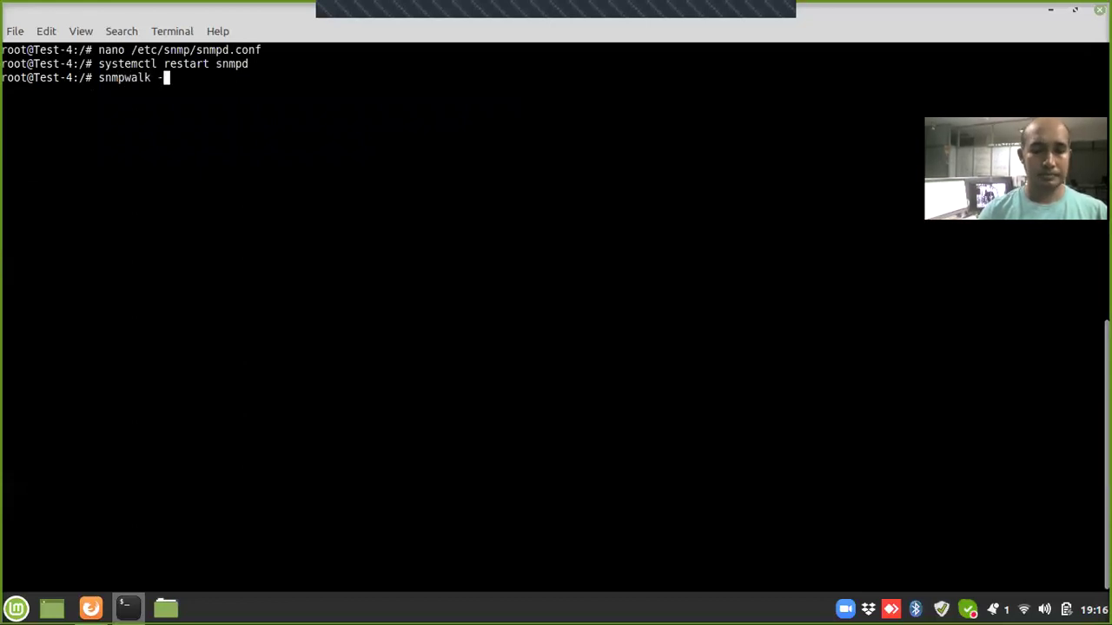
{"action": "type", "text": "v"}
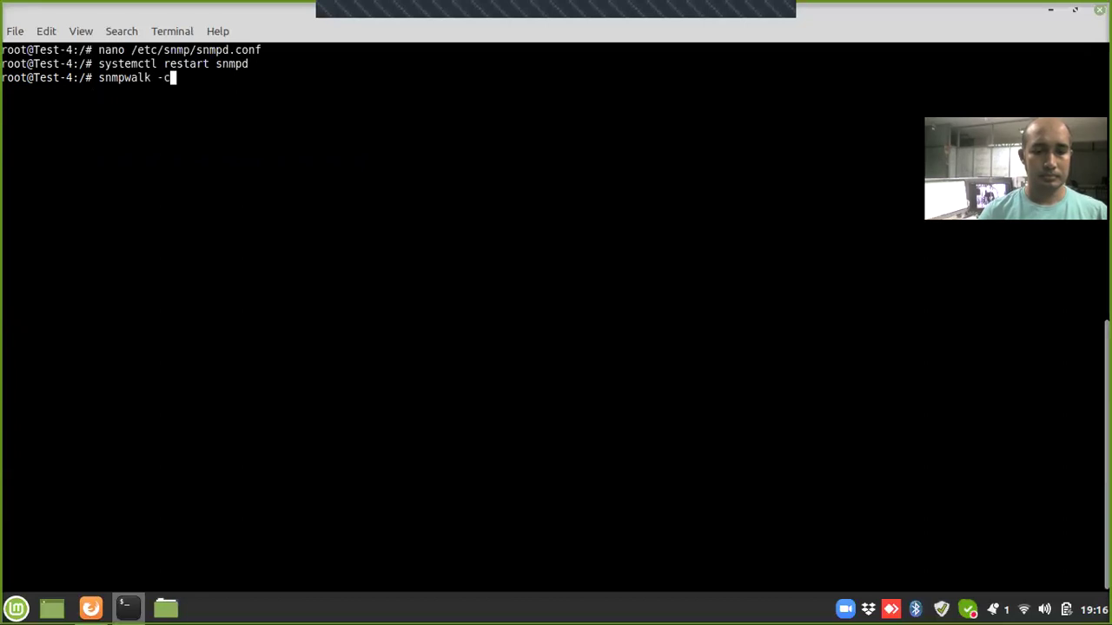
{"action": "type", "text": " 2c -"}
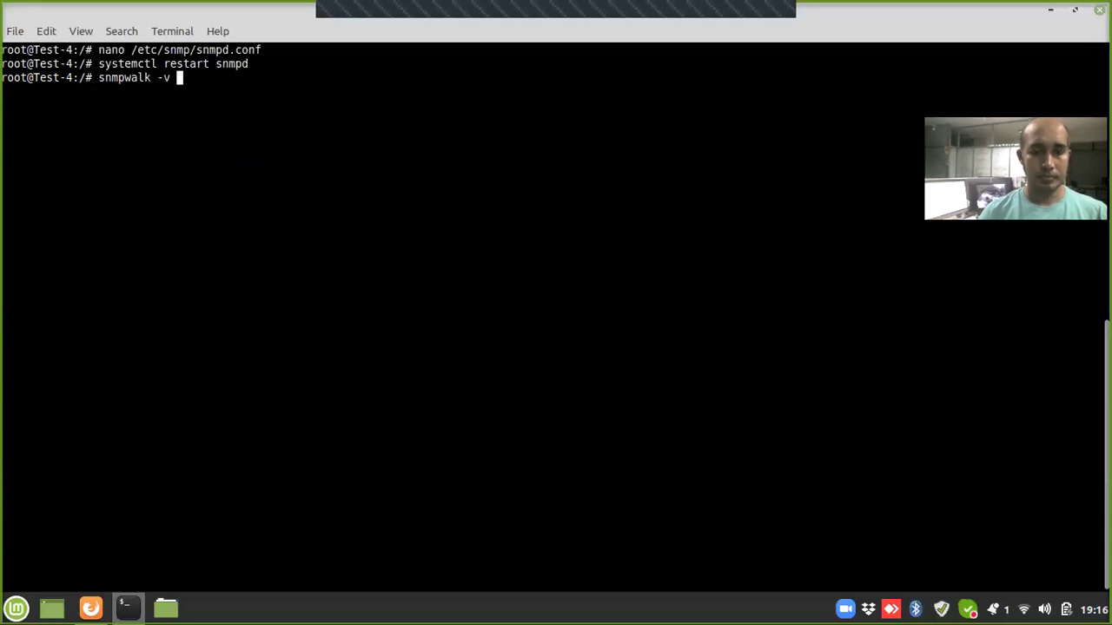
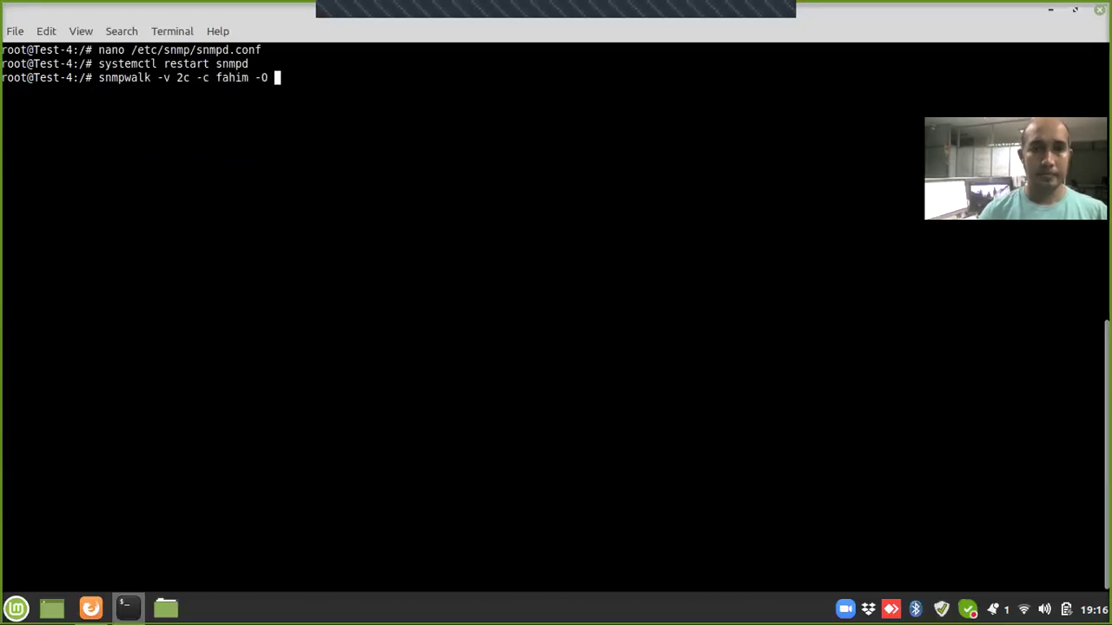
{"action": "type", "text": "e localhost"}
{"action": "key", "text": "Return"}
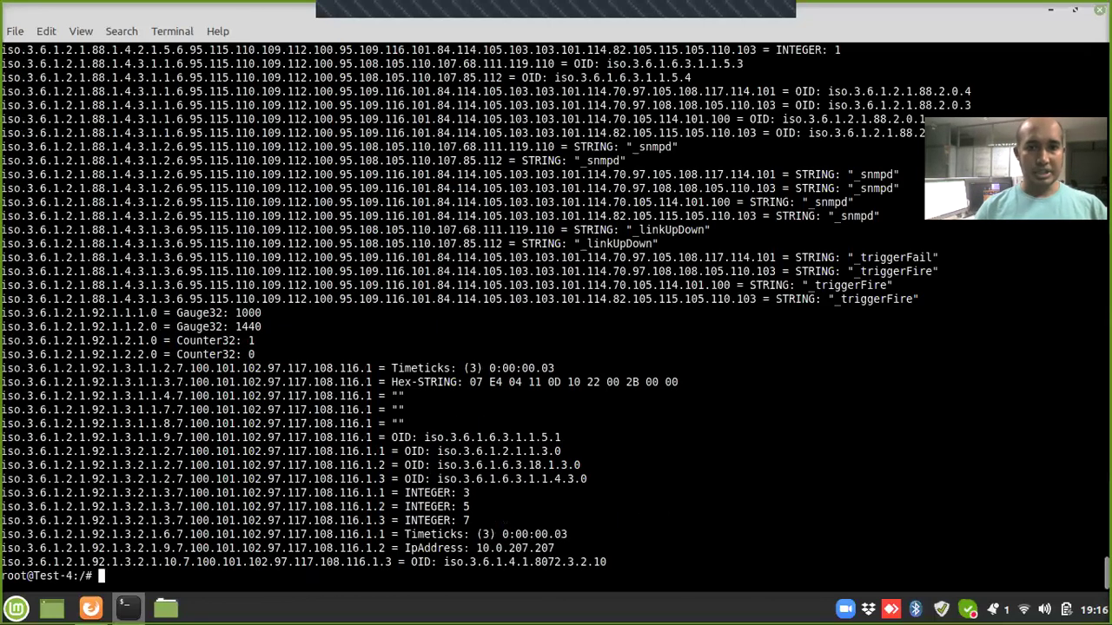
{"action": "type", "text": "exit"}
{"action": "key", "text": "Return"}
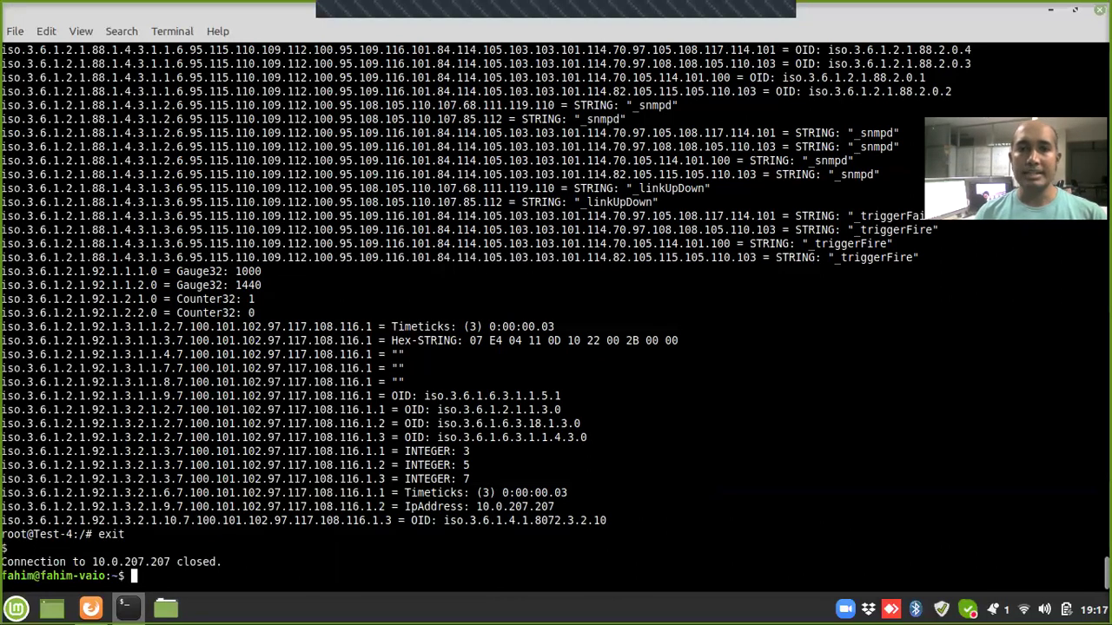
Step: Log into the nms server at 10.0.207.203 as root over SSH
{"action": "type", "text": "clear"}
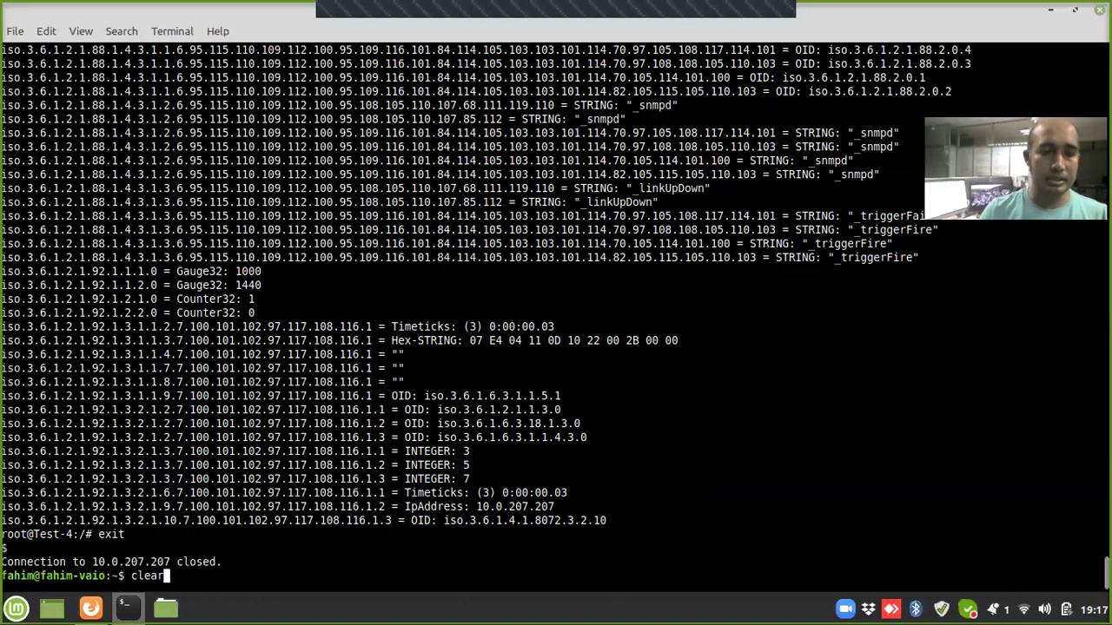
{"action": "key", "text": "Return"}
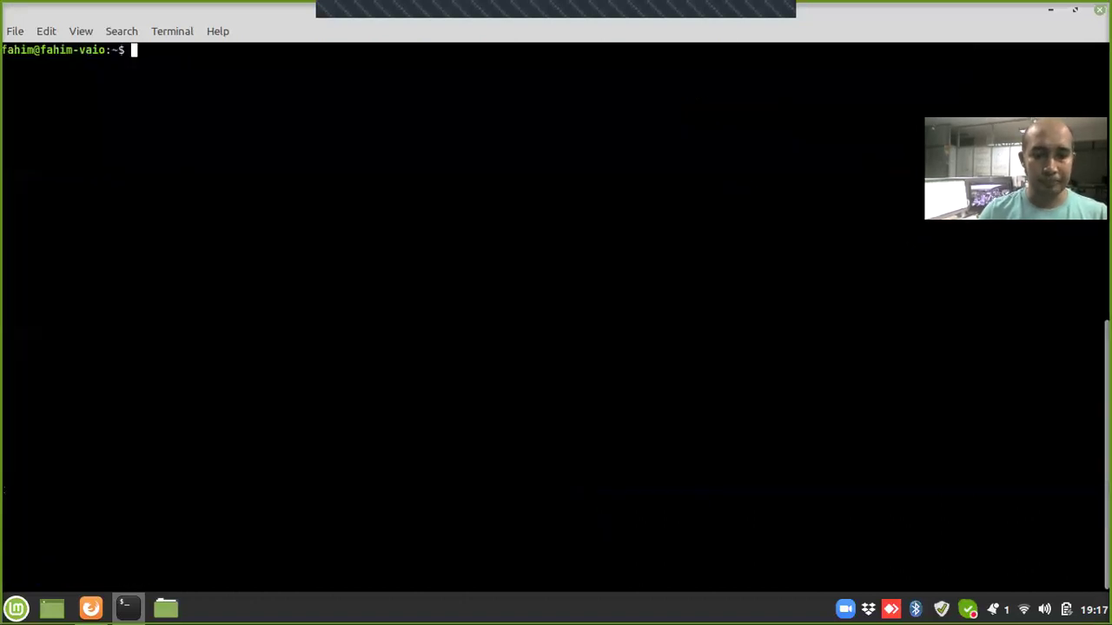
{"action": "type", "text": "ssh root"}
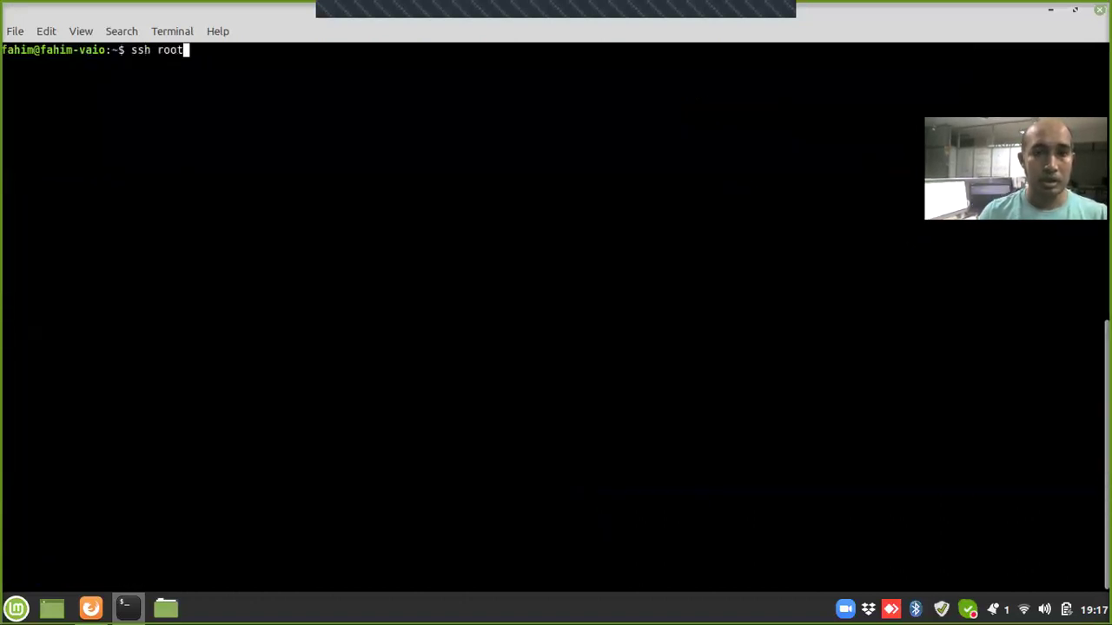
{"action": "type", "text": "@l0.0.20"}
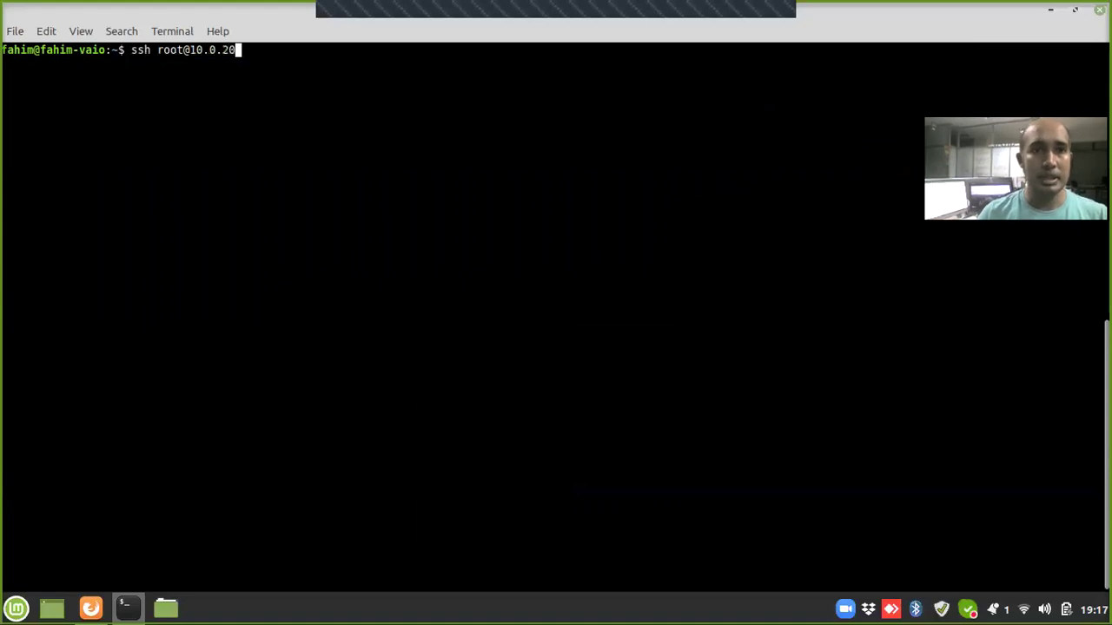
{"action": "type", "text": "7.203"}
{"action": "key", "text": "Return"}
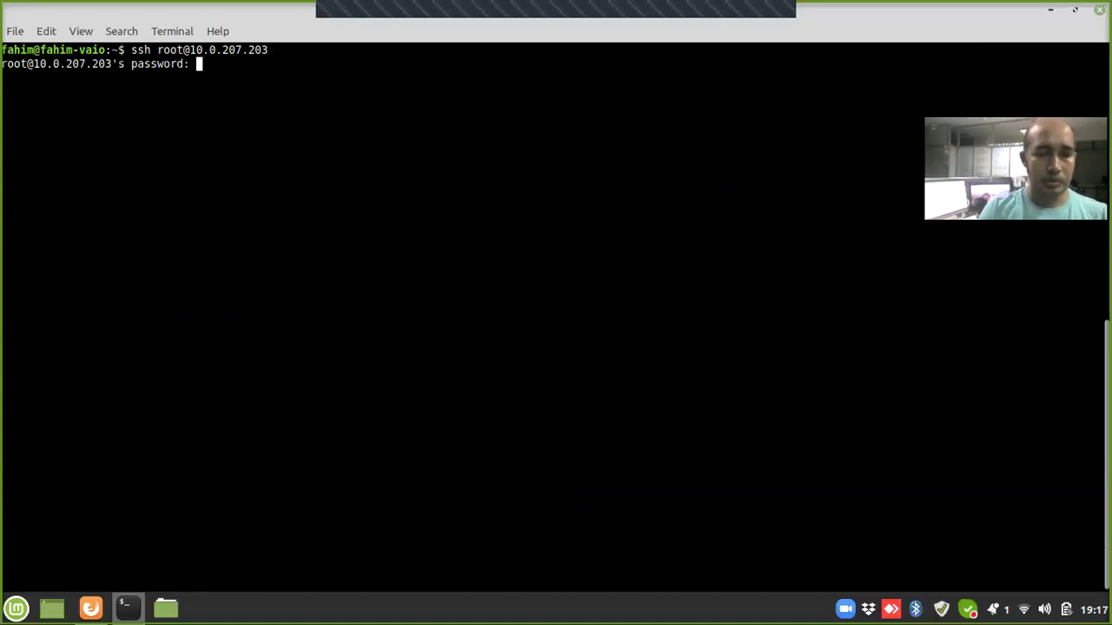
{"action": "key", "text": "Return"}
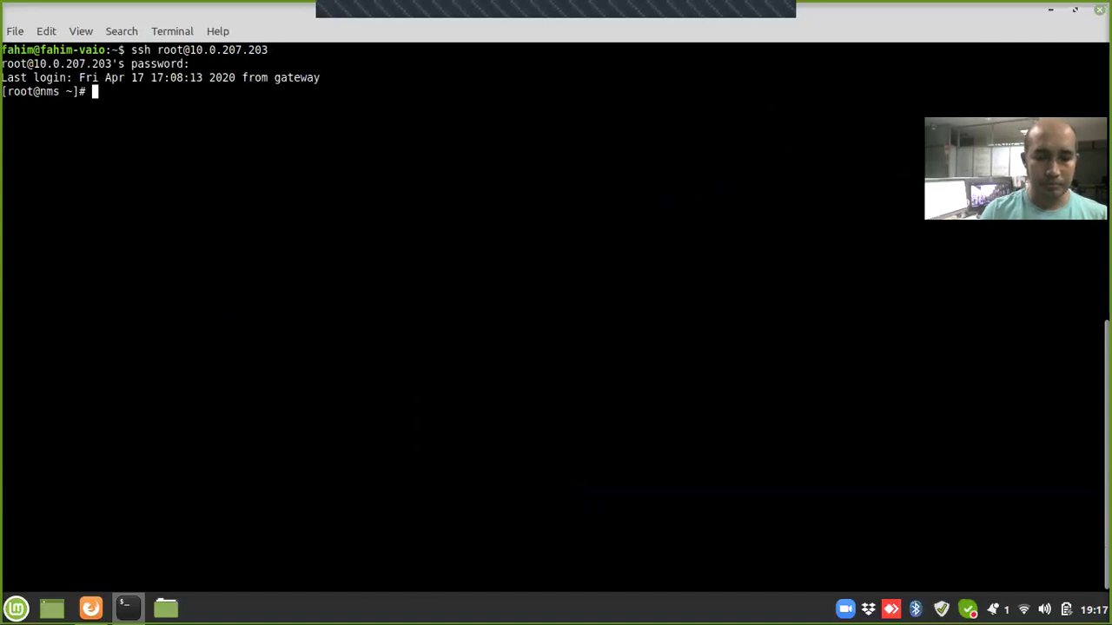
Step: Open /etc/hosts in vi at the Teacher--APP-1 line
{"action": "type", "text": "vi /etc/"}
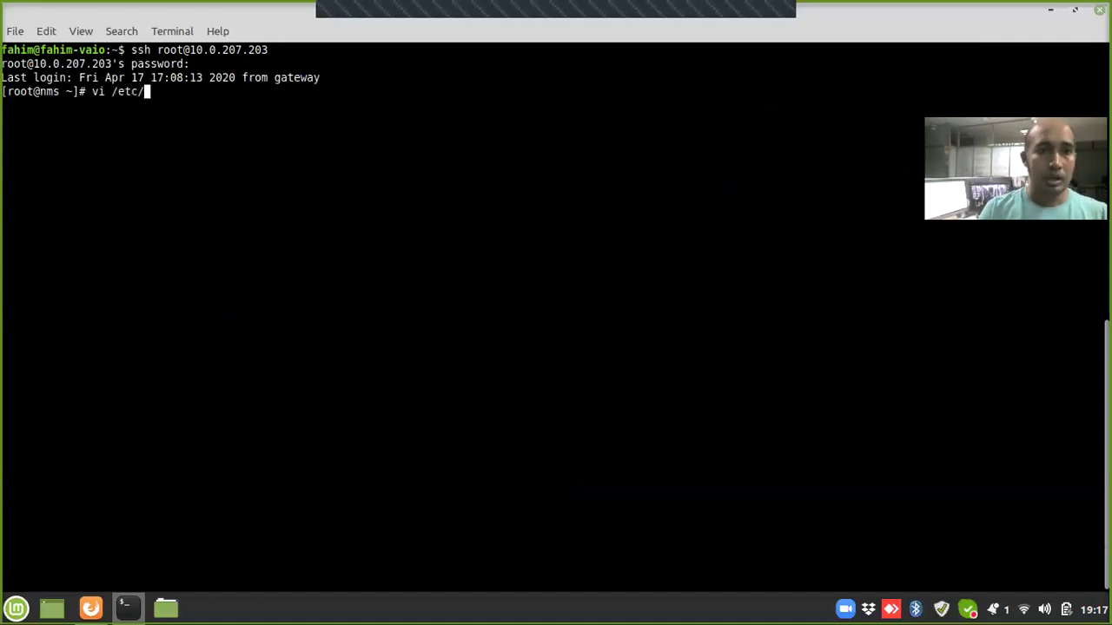
{"action": "type", "text": "host"}
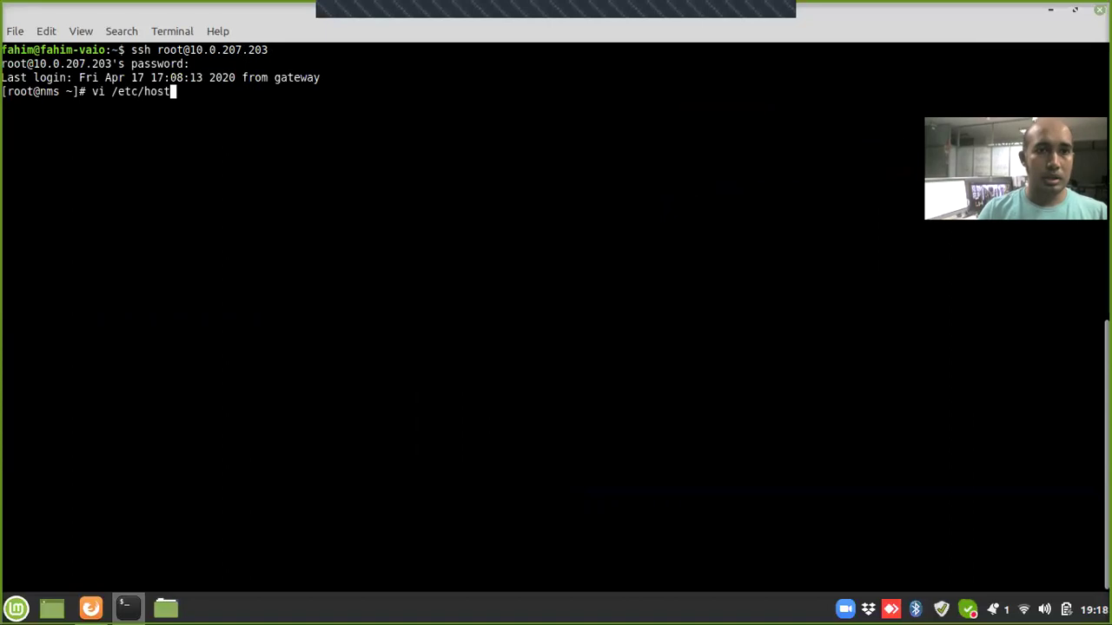
{"action": "type", "text": "s"}
{"action": "key", "text": "Return"}
{"action": "key", "text": "Down"}
{"action": "key", "text": "Down"}
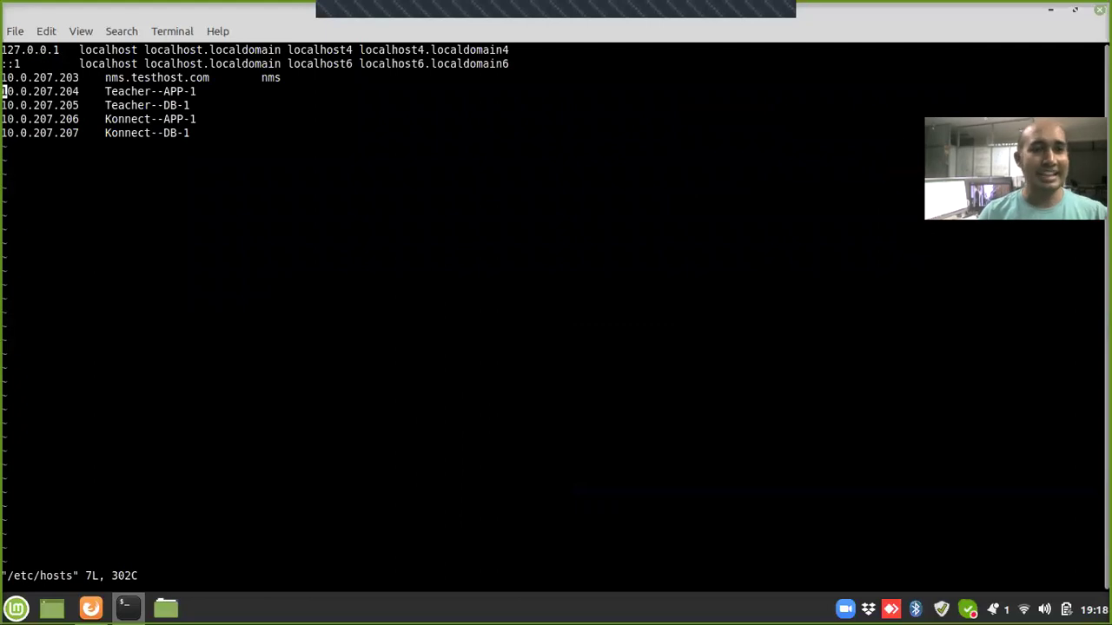
Step: Delete the Teacher and Konnect host lines and save /etc/hosts
{"action": "key", "text": "d"}
{"action": "key", "text": "d"}
{"action": "key", "text": "d"}
{"action": "key", "text": "d"}
{"action": "key", "text": "d"}
{"action": "key", "text": "d"}
{"action": "key", "text": "d"}
{"action": "key", "text": "d"}
{"action": "type", "text": ":wq"}
{"action": "key", "text": "Return"}
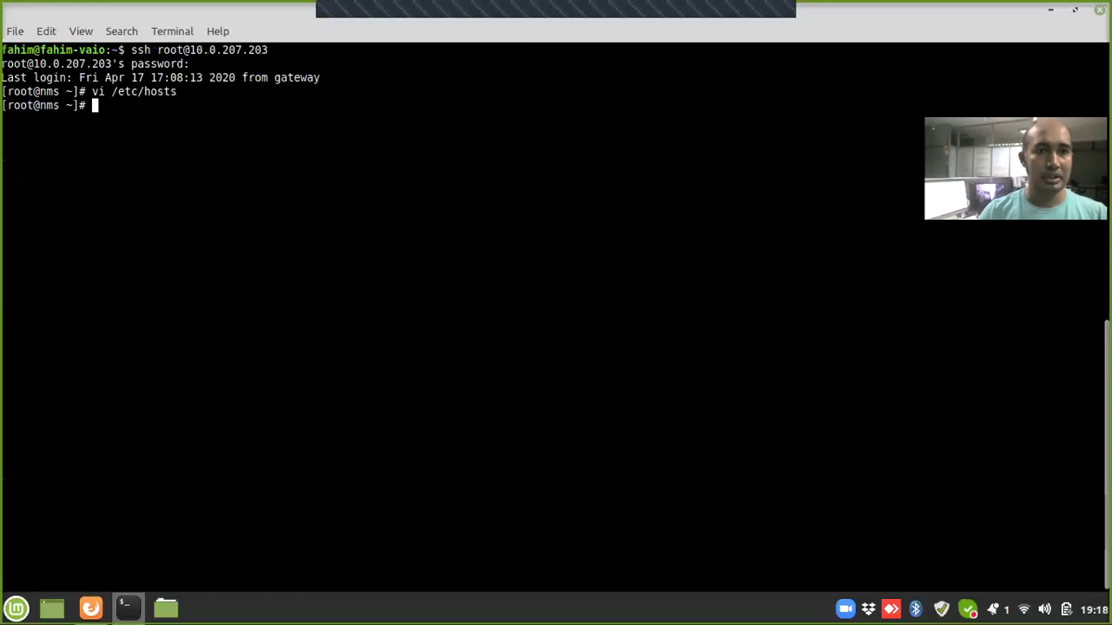
Step: Reopen /etc/hosts and add '10.0.207.204 Teacher--APP-1' below the nms line
{"action": "key", "text": "Up"}
{"action": "key", "text": "Return"}
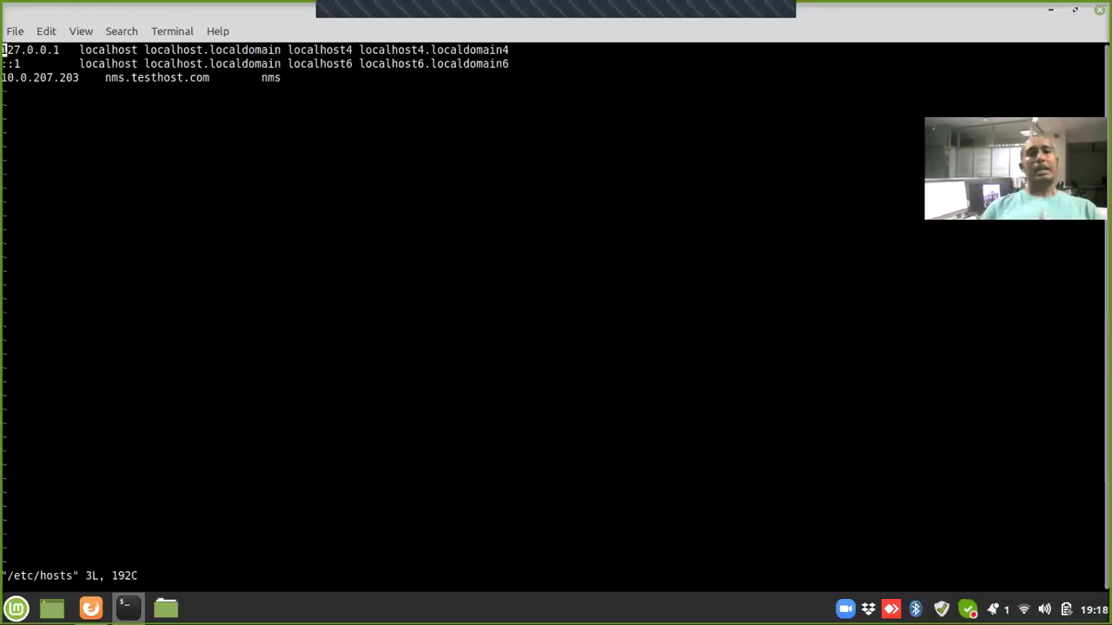
{"action": "key", "text": "Down"}
{"action": "key", "text": "Down"}
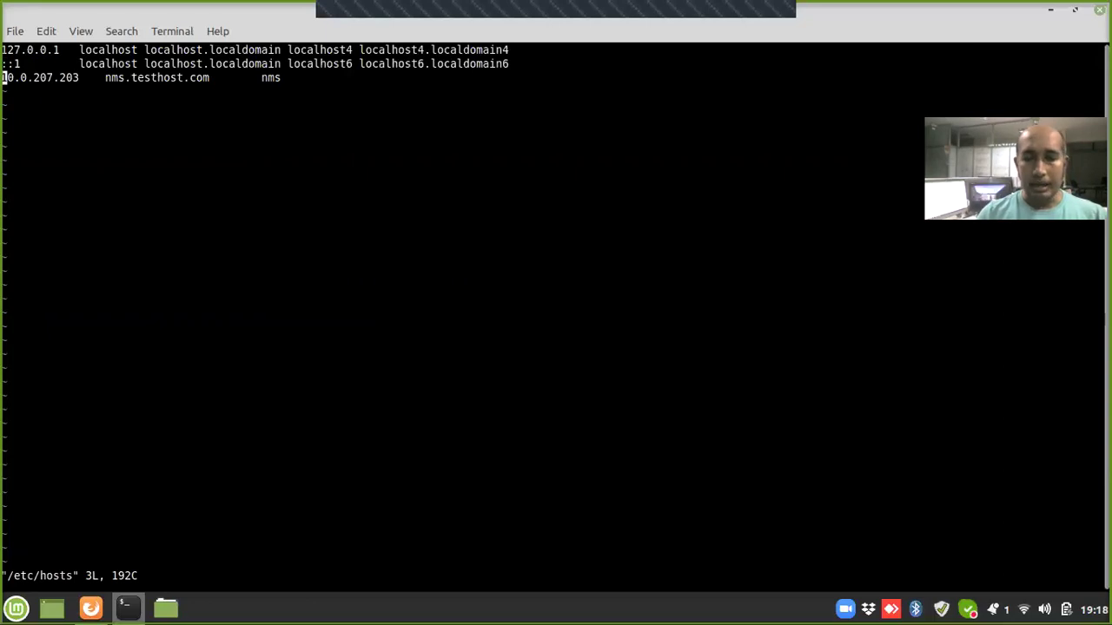
{"action": "key", "text": "i"}
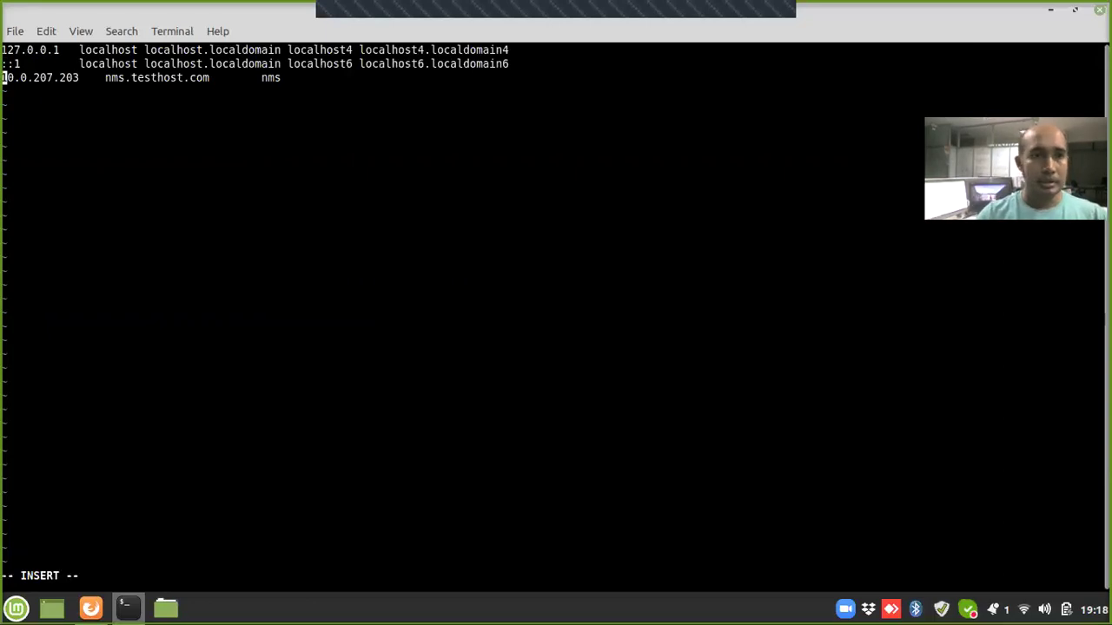
{"action": "key", "text": "Right"}
{"action": "key", "text": "Right"}
{"action": "key", "text": "Right"}
{"action": "key", "text": "Right"}
{"action": "key", "text": "Right"}
{"action": "key", "text": "Right"}
{"action": "key", "text": "Right"}
{"action": "key", "text": "Right"}
{"action": "key", "text": "Right"}
{"action": "key", "text": "Right"}
{"action": "key", "text": "Right"}
{"action": "key", "text": "Right"}
{"action": "key", "text": "Right"}
{"action": "key", "text": "Right"}
{"action": "key", "text": "Right"}
{"action": "key", "text": "Right"}
{"action": "key", "text": "Right"}
{"action": "key", "text": "Right"}
{"action": "key", "text": "Right"}
{"action": "key", "text": "Right"}
{"action": "key", "text": "Right"}
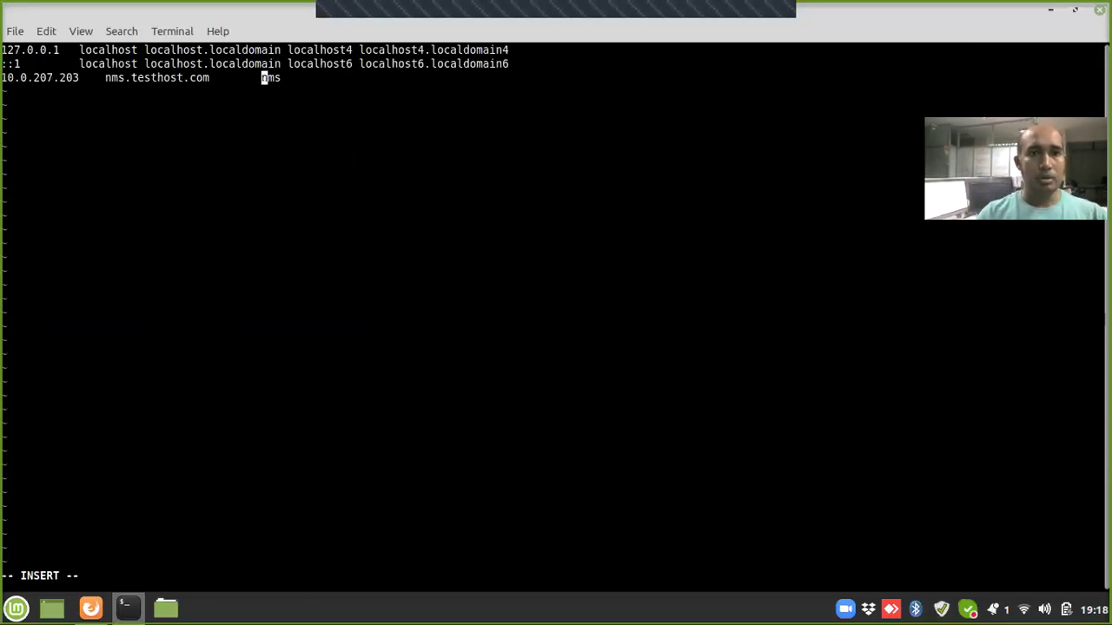
{"action": "key", "text": "Return"}
{"action": "type", "text": "10.0"}
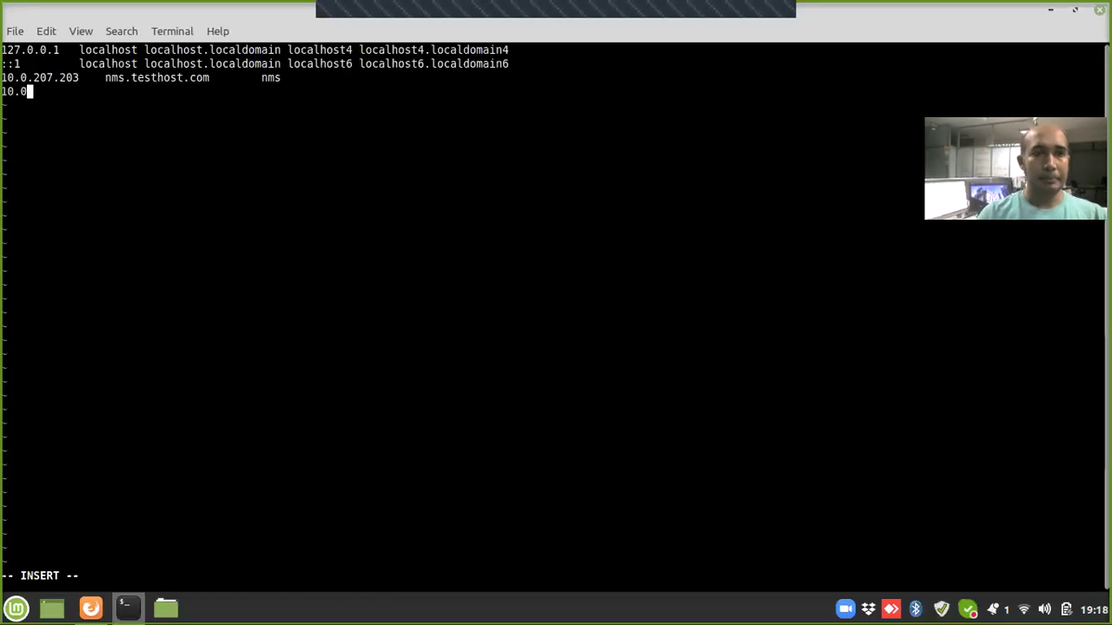
{"action": "type", "text": ".207.204"}
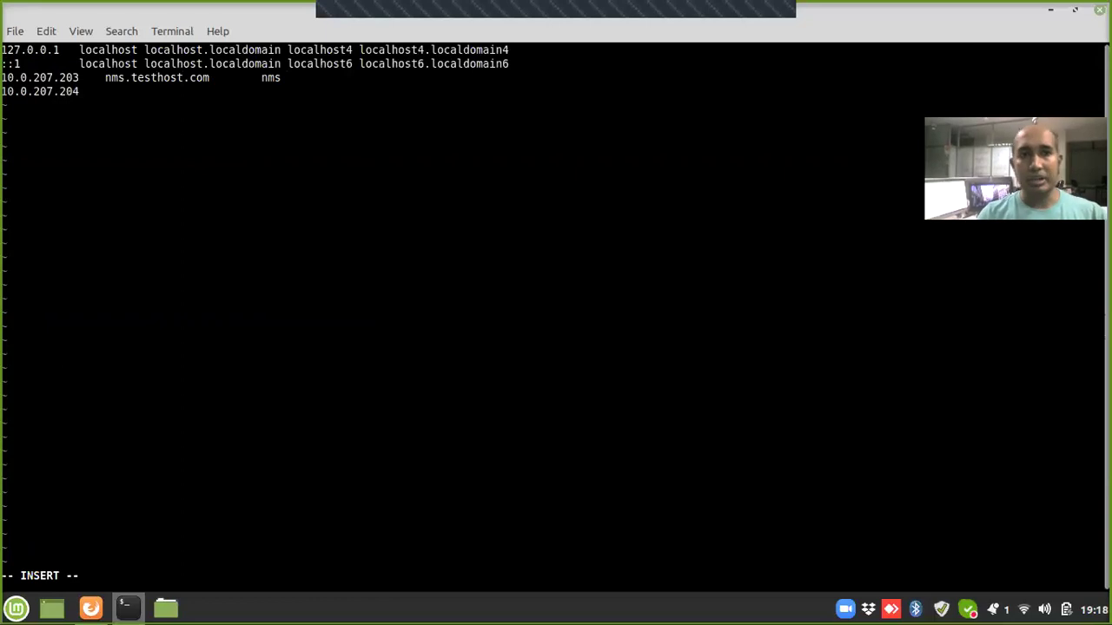
{"action": "key", "text": "Tab"}
{"action": "type", "text": "Teacher"}
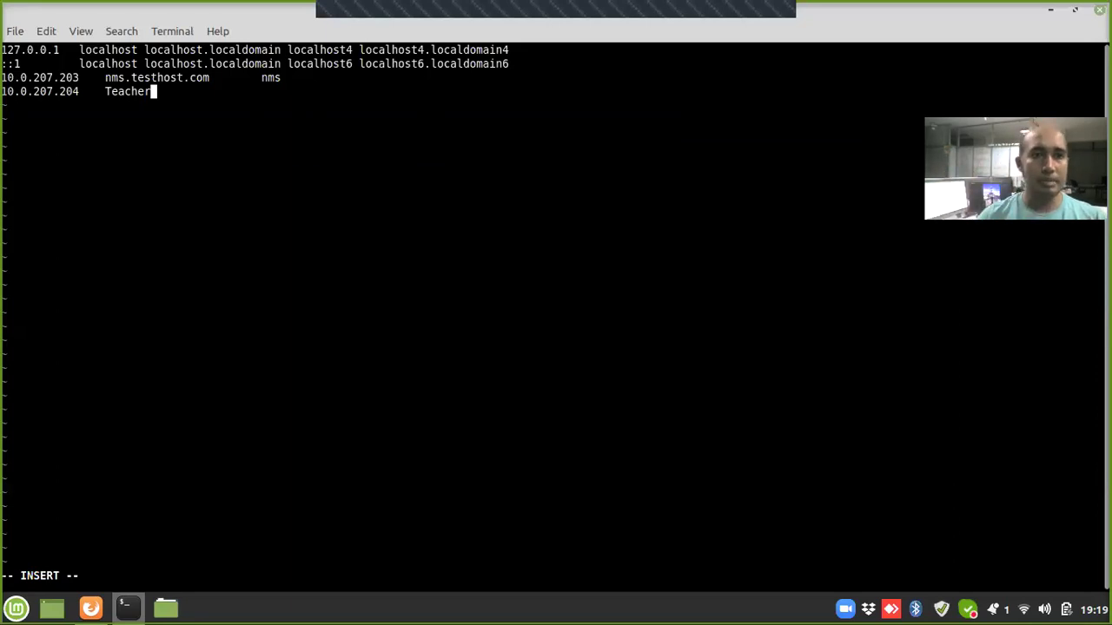
{"action": "type", "text": "--"}
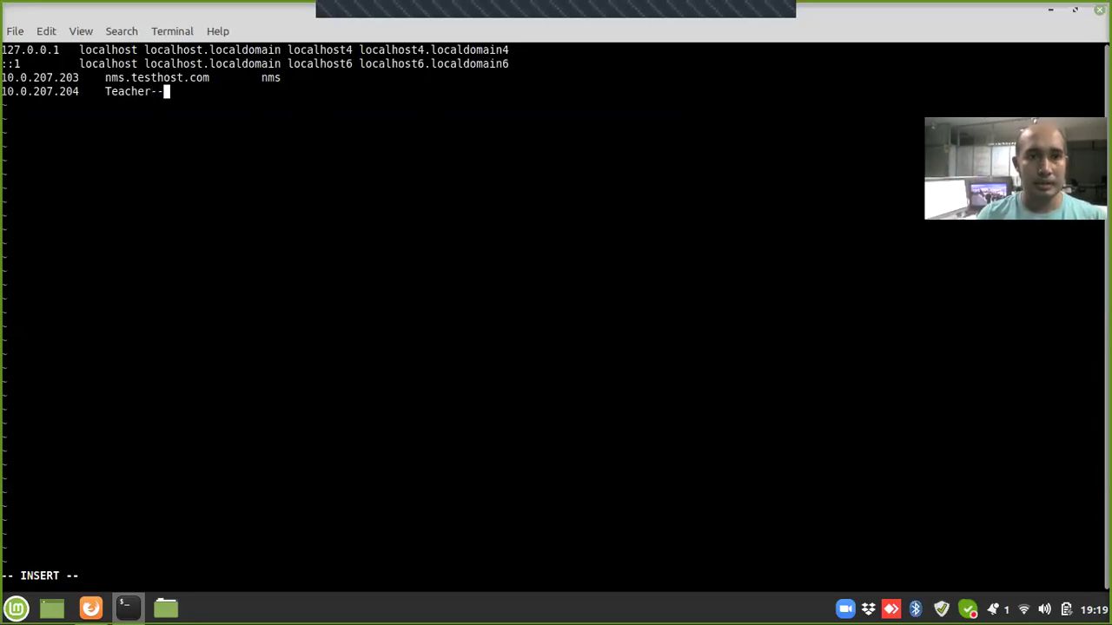
{"action": "type", "text": "APP-1"}
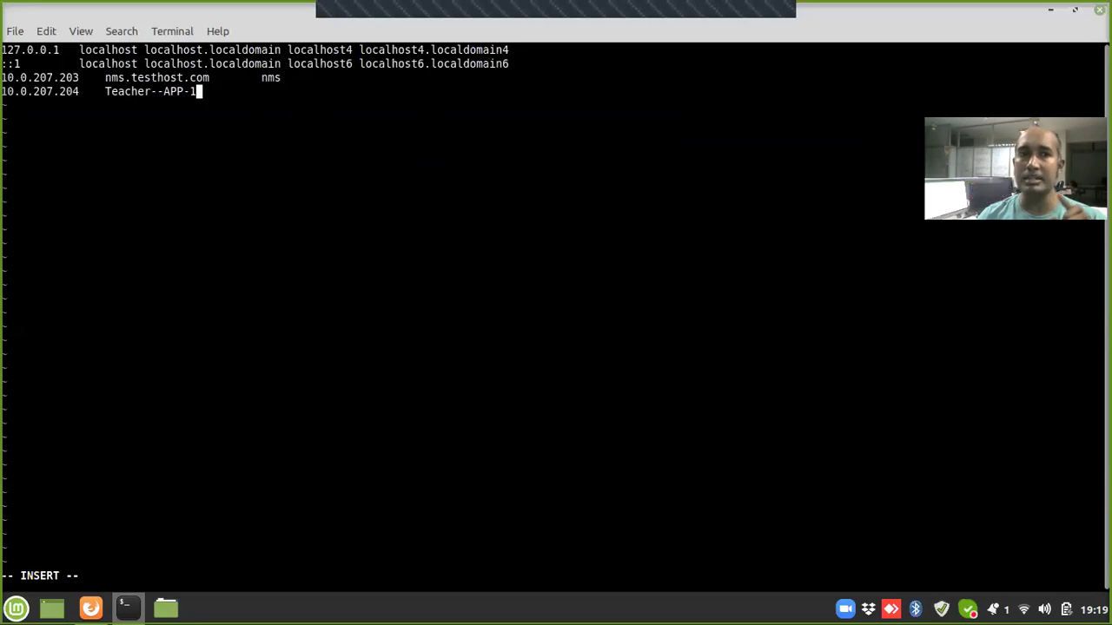
{"action": "key", "text": "Return"}
Step: Add the '10.0.207.205 Teacher--DB-1' entry and begin the next line with 10.0.207
{"action": "type", "text": "10.0.207.205"}
{"action": "key", "text": "Tab"}
{"action": "type", "text": "Teacher--"}
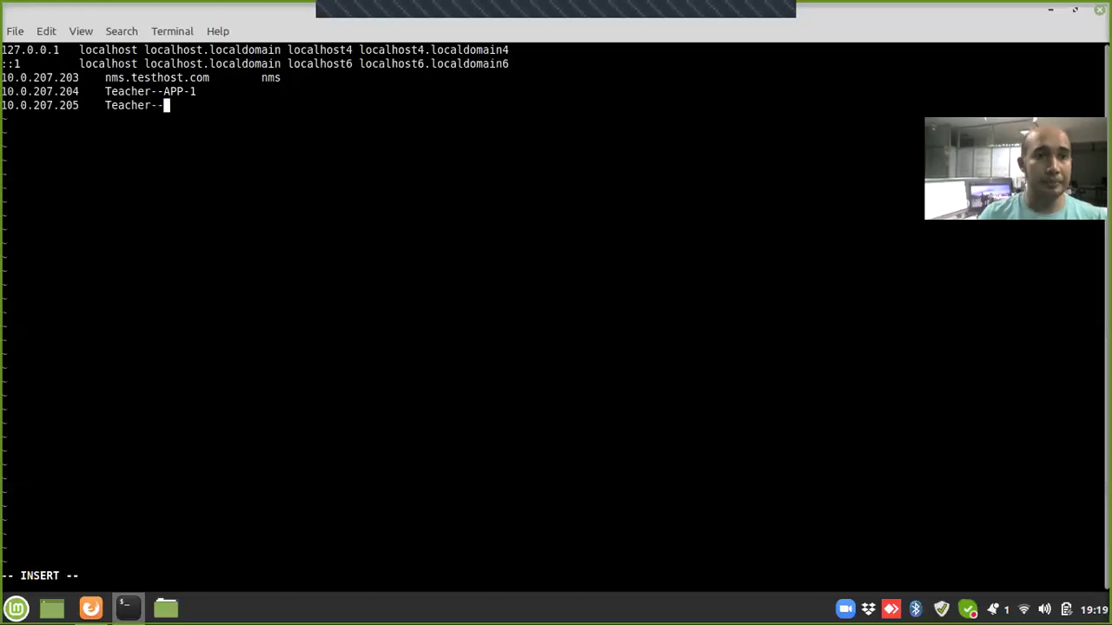
{"action": "type", "text": "DB-1"}
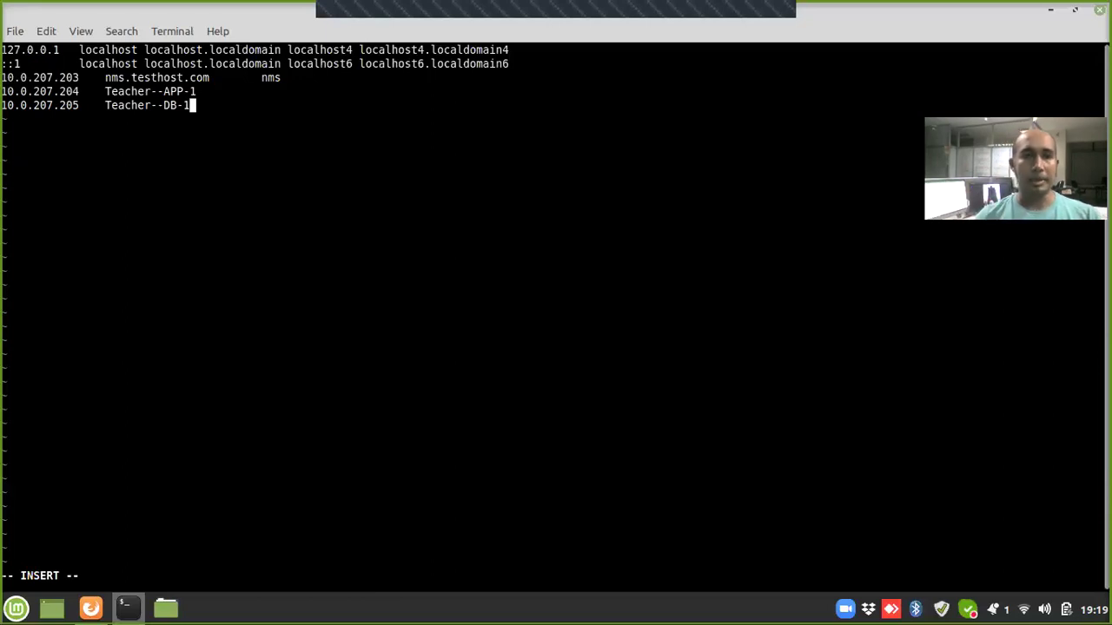
{"action": "key", "text": "Return"}
{"action": "type", "text": "10."}
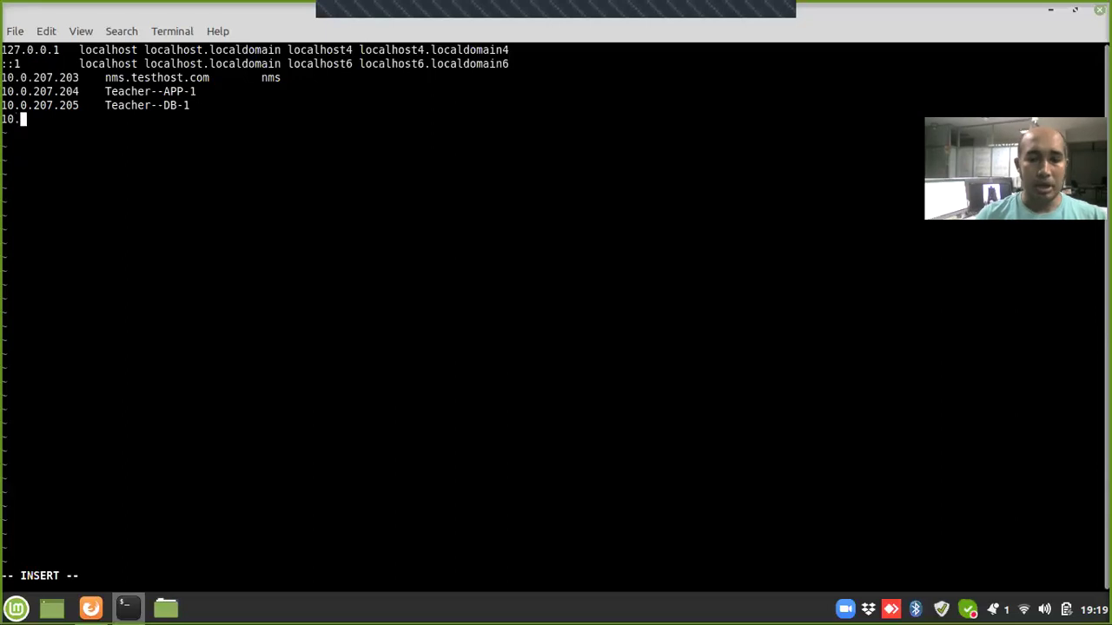
{"action": "type", "text": "0."}
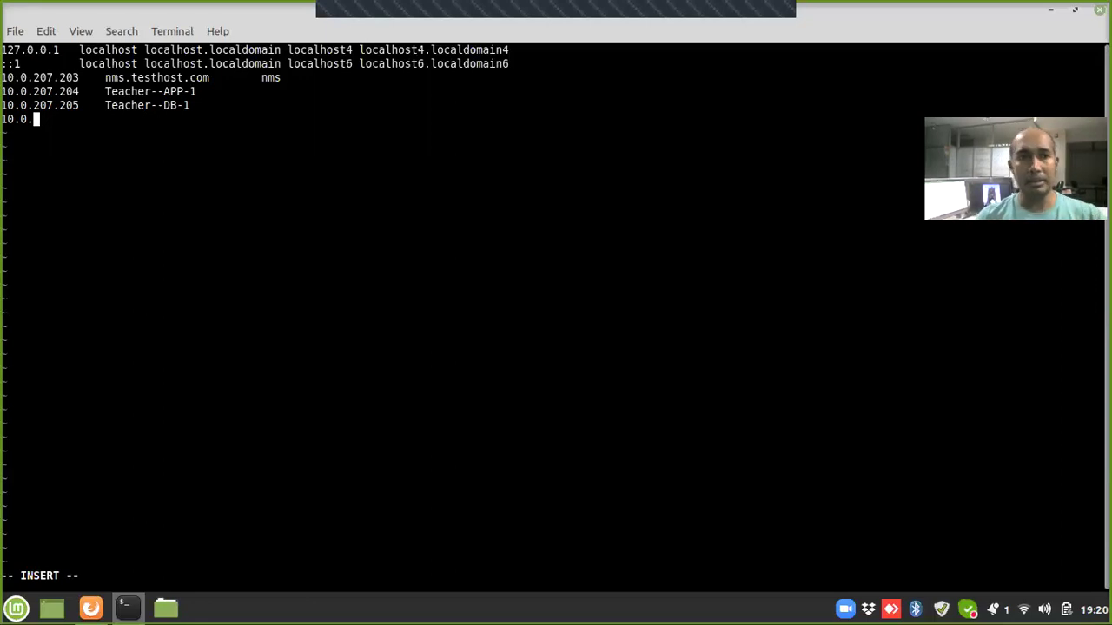
{"action": "type", "text": "207."}
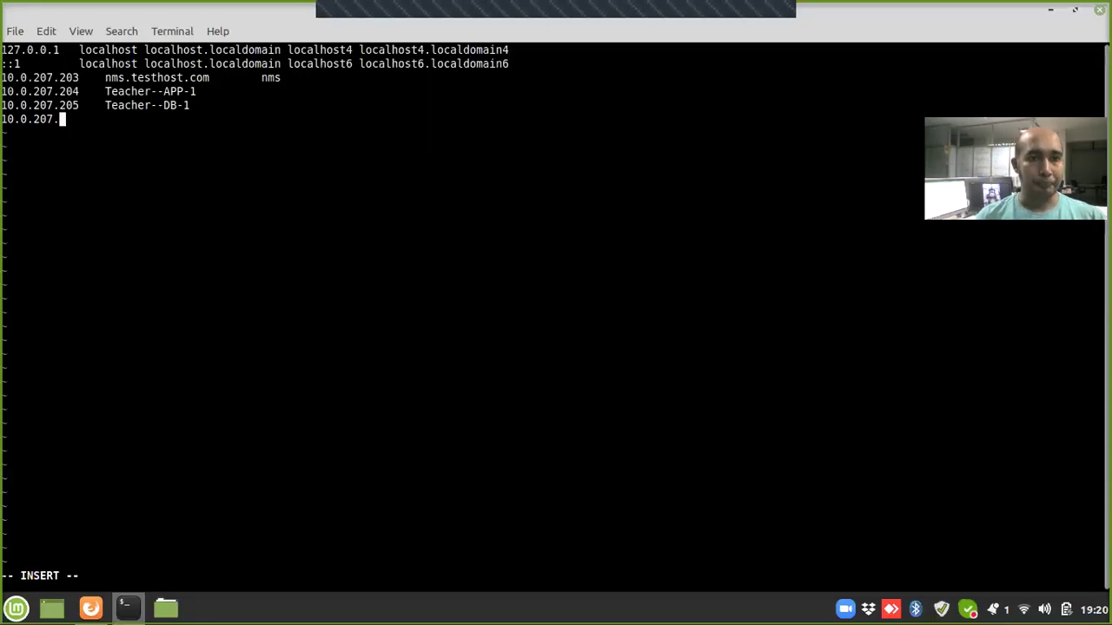
Step: Complete '10.0.207.206 Konnect--APP-1' and add '10.0.207.207 Konnect--DB-1' to /etc/hosts
{"action": "type", "text": "206"}
{"action": "key", "text": "Tab"}
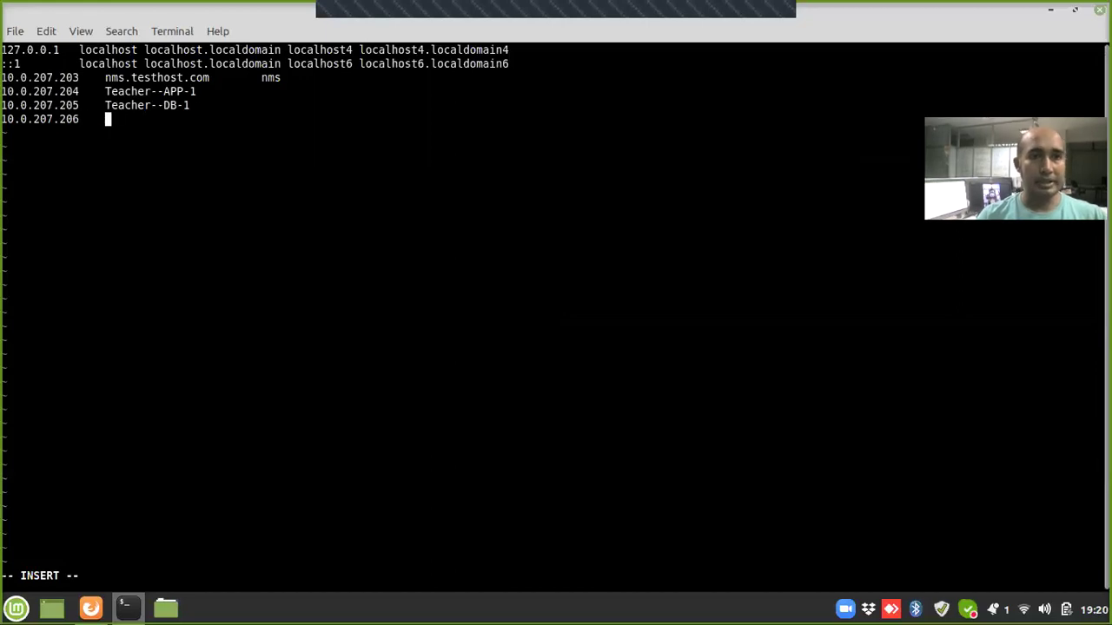
{"action": "type", "text": "T"}
{"action": "key", "text": "BackSpace"}
{"action": "type", "text": "Konnec"}
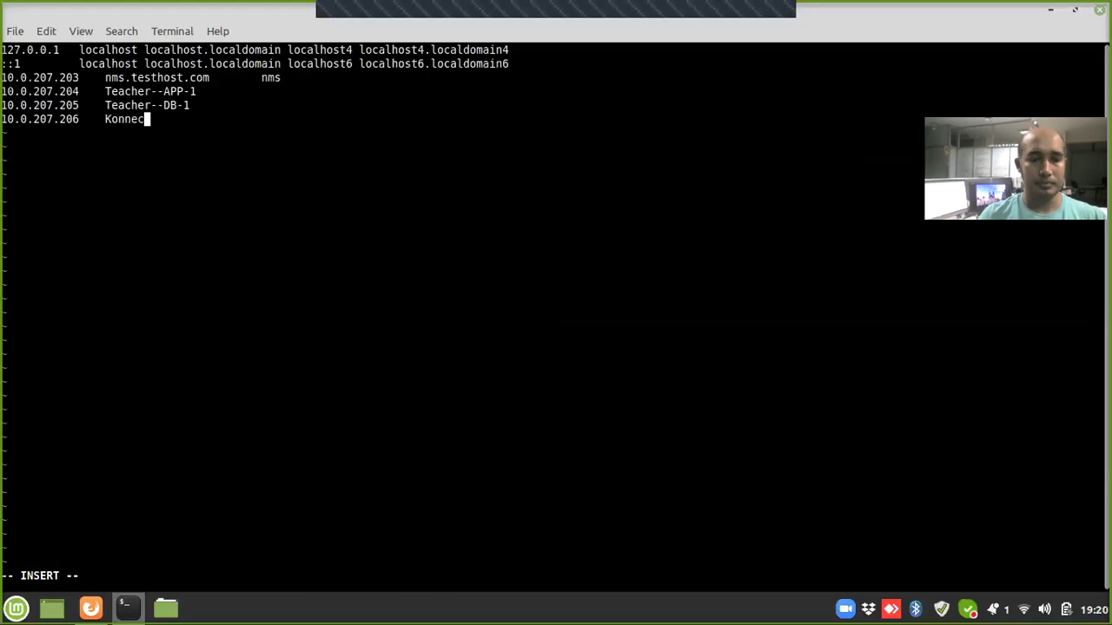
{"action": "type", "text": "t--APP-1"}
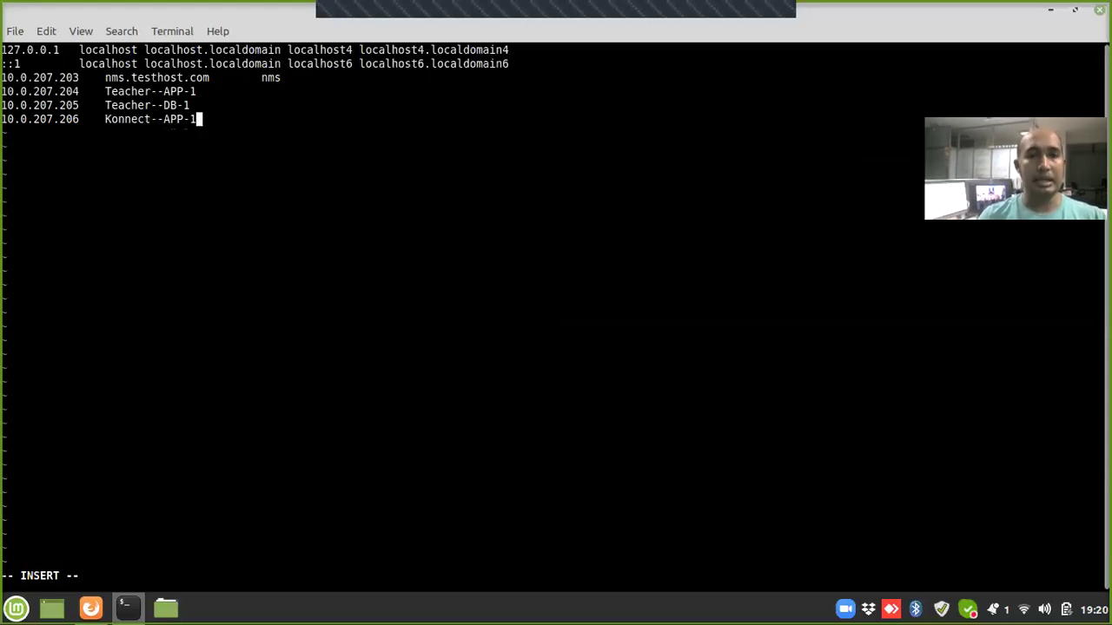
{"action": "key", "text": "Return"}
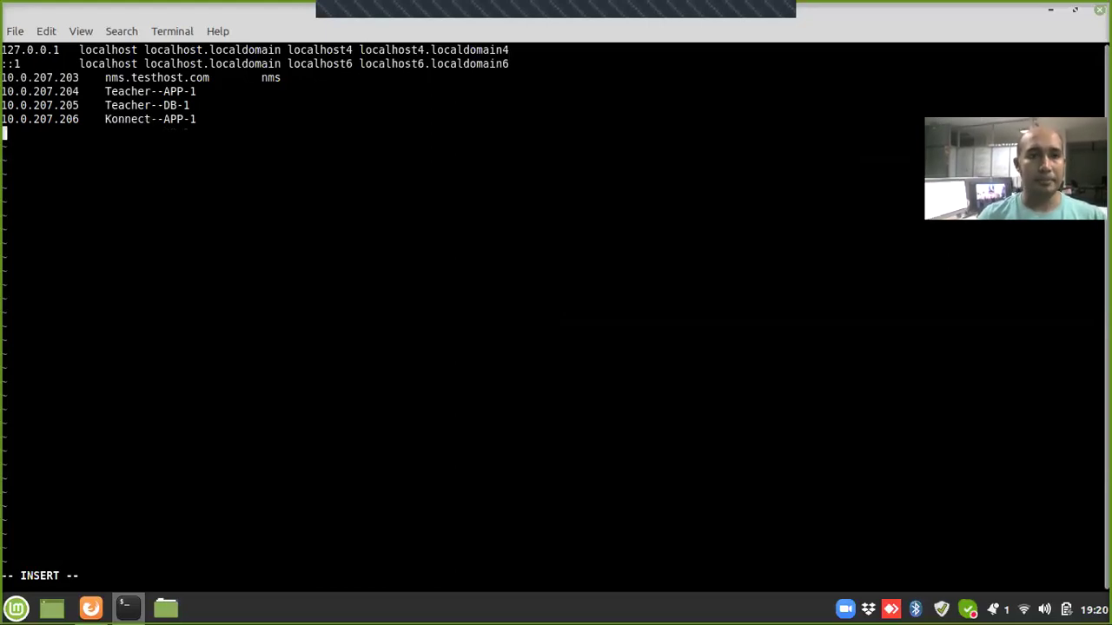
{"action": "type", "text": "10.0."}
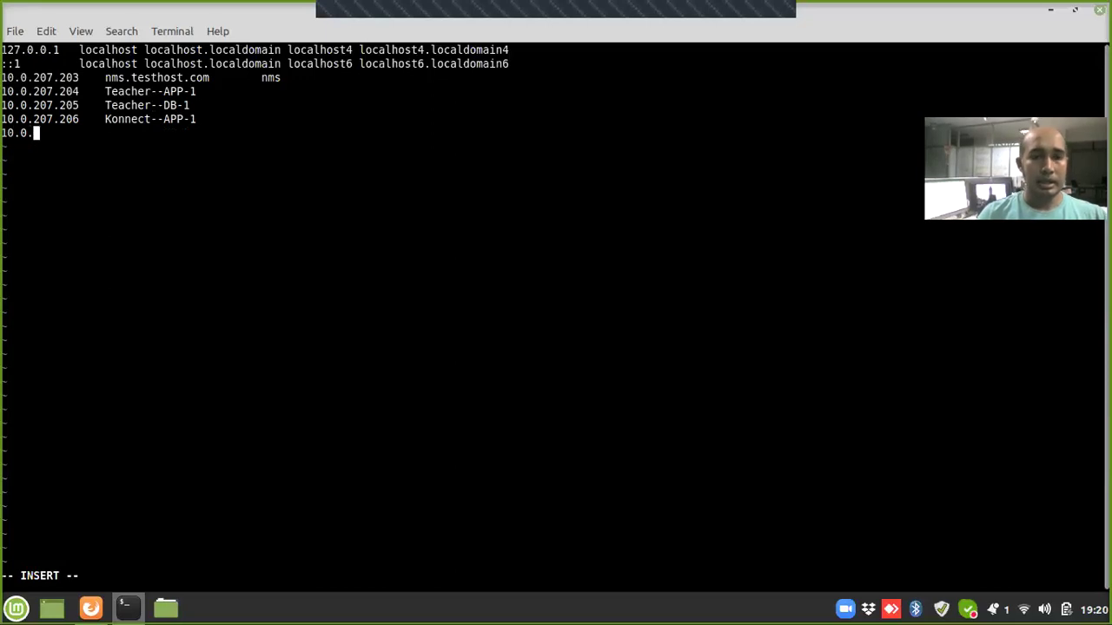
{"action": "type", "text": "207.207"}
{"action": "key", "text": "Tab"}
{"action": "type", "text": "Konn"}
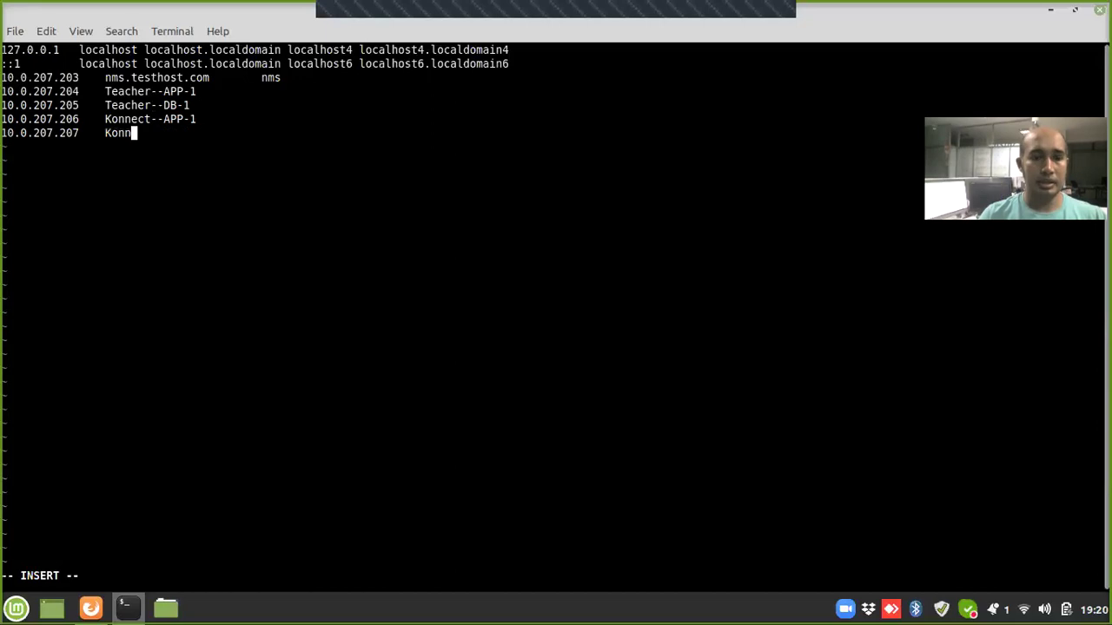
{"action": "type", "text": "ect--"}
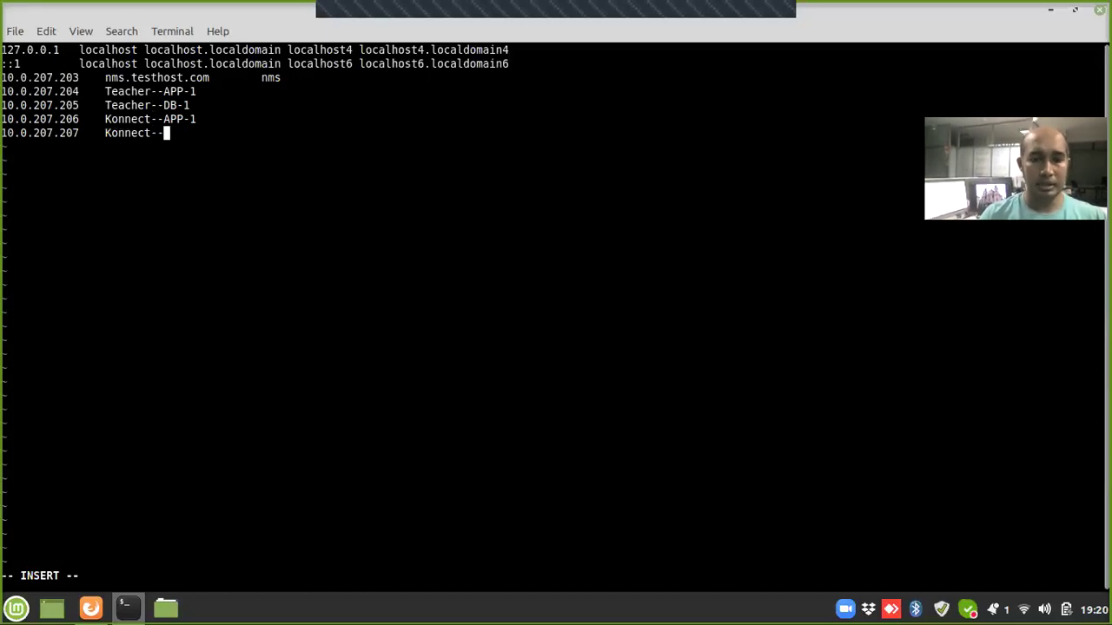
{"action": "type", "text": "DB-1"}
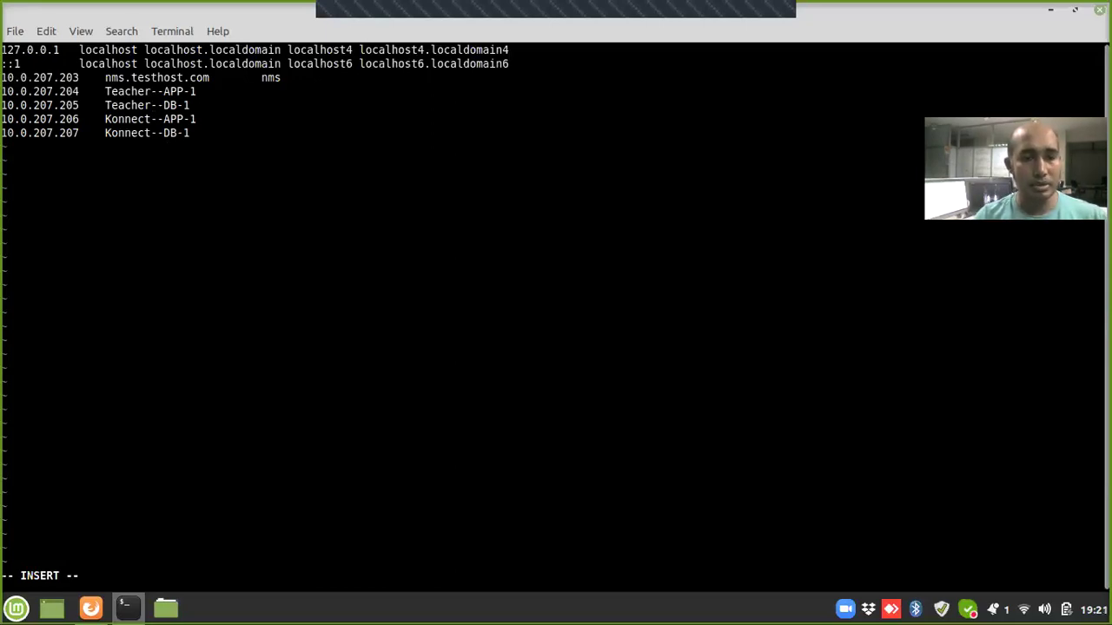
Step: Save /etc/hosts with :wq! and quit vi
{"action": "key", "text": "Escape"}
{"action": "type", "text": ":wq!"}
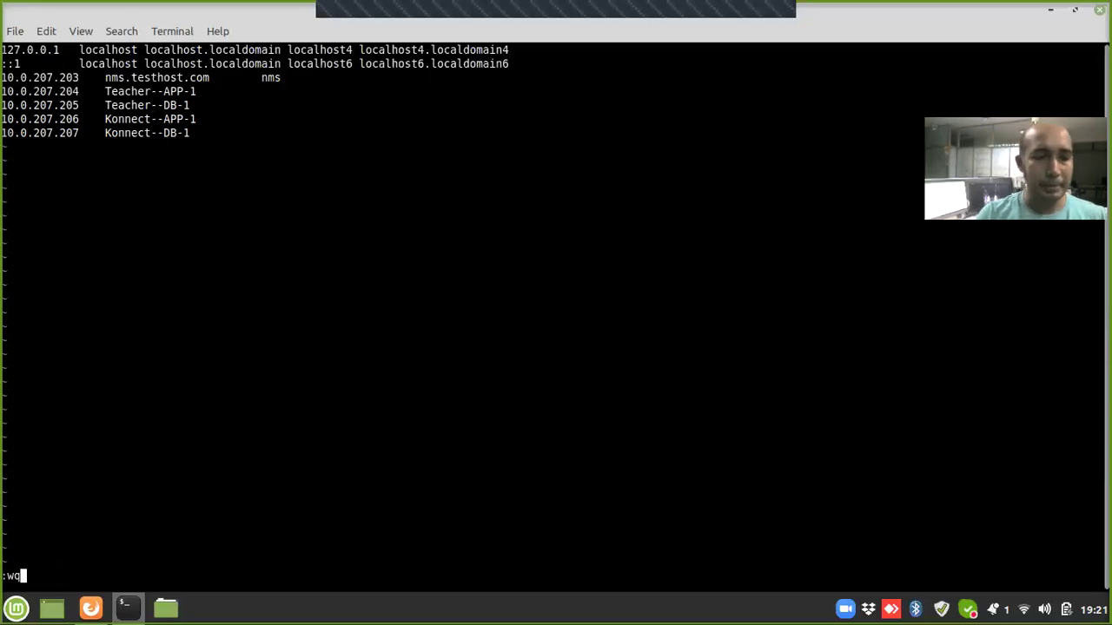
{"action": "key", "text": "Return"}
Step: Ping Teacher--APP-1 and Teacher--DB-1 by name, stopping each once replies arrive
{"action": "type", "text": "ping "}
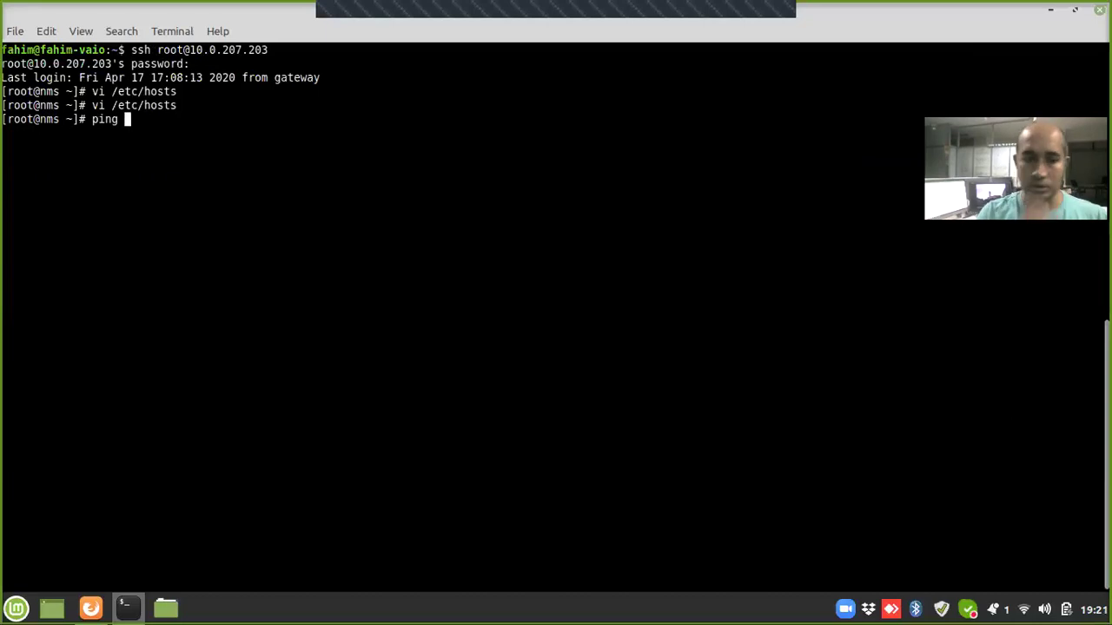
{"action": "type", "text": "Teacher"}
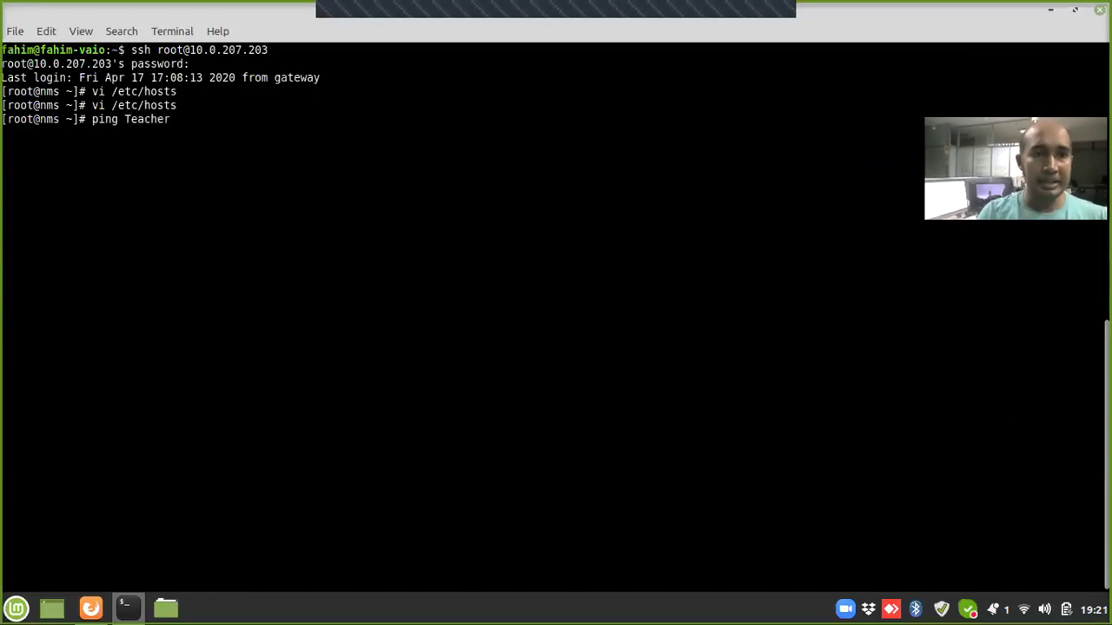
{"action": "type", "text": "--"}
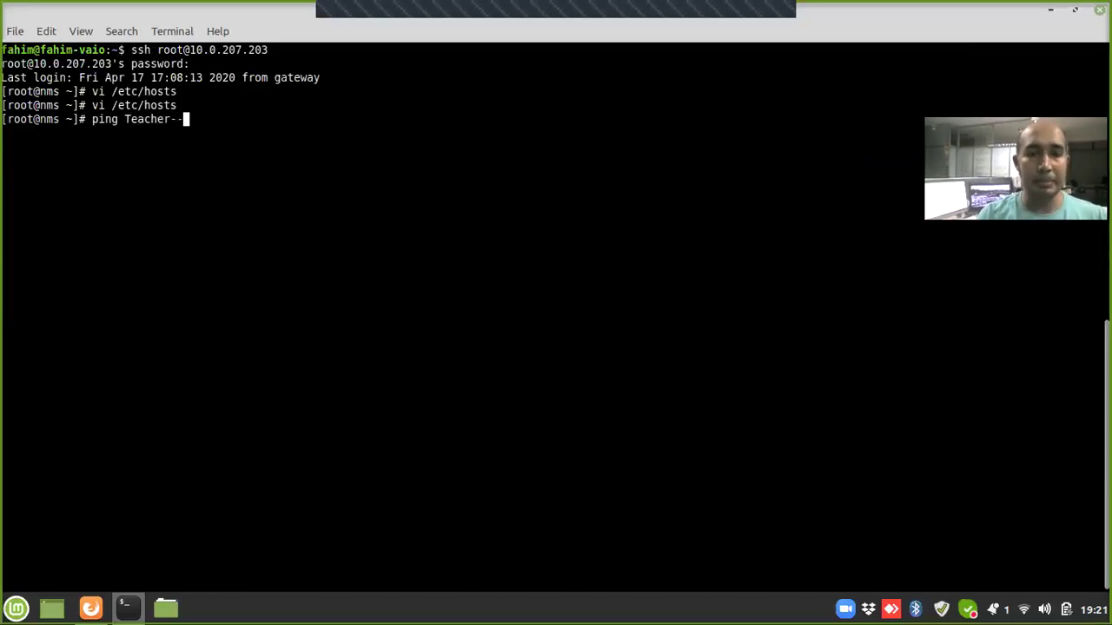
{"action": "type", "text": "AA"}
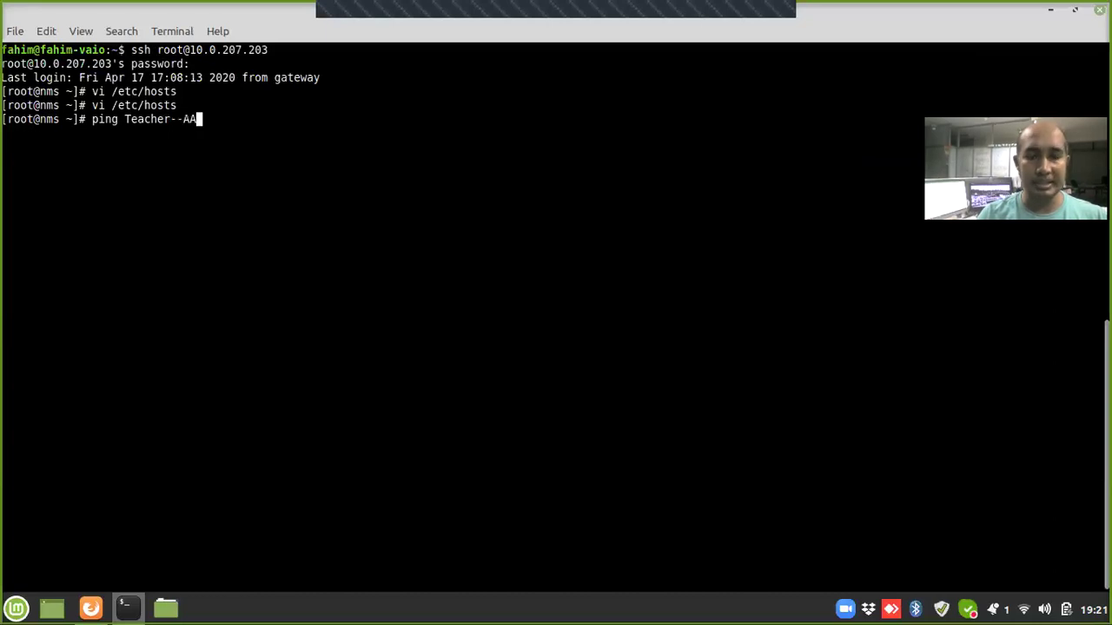
{"action": "key", "text": "BackSpace"}
{"action": "type", "text": "PP-1"}
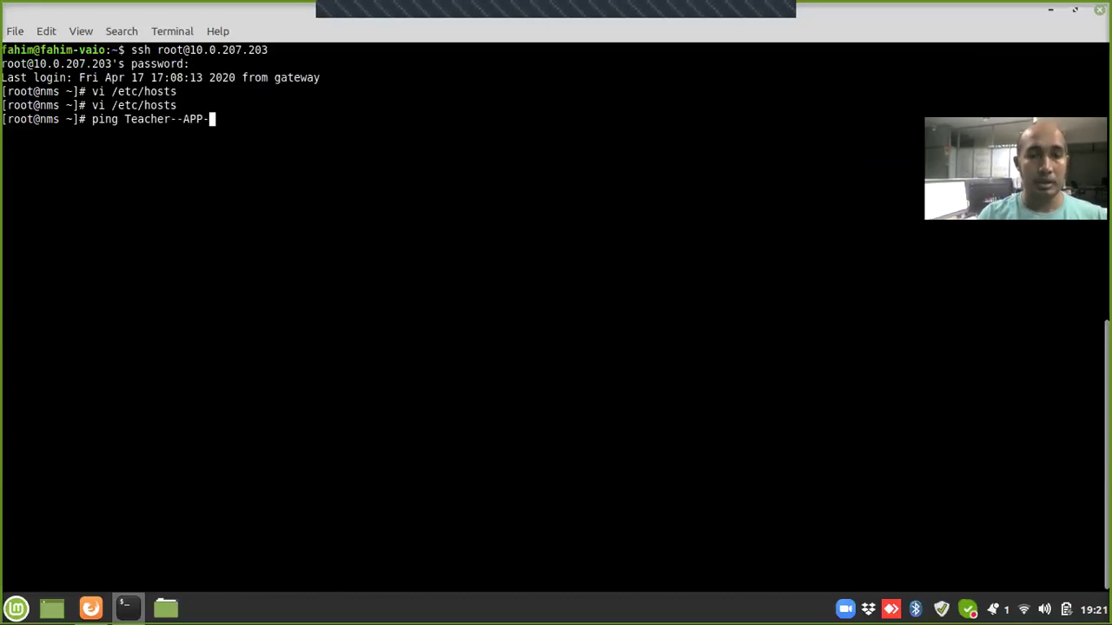
{"action": "key", "text": "Return"}
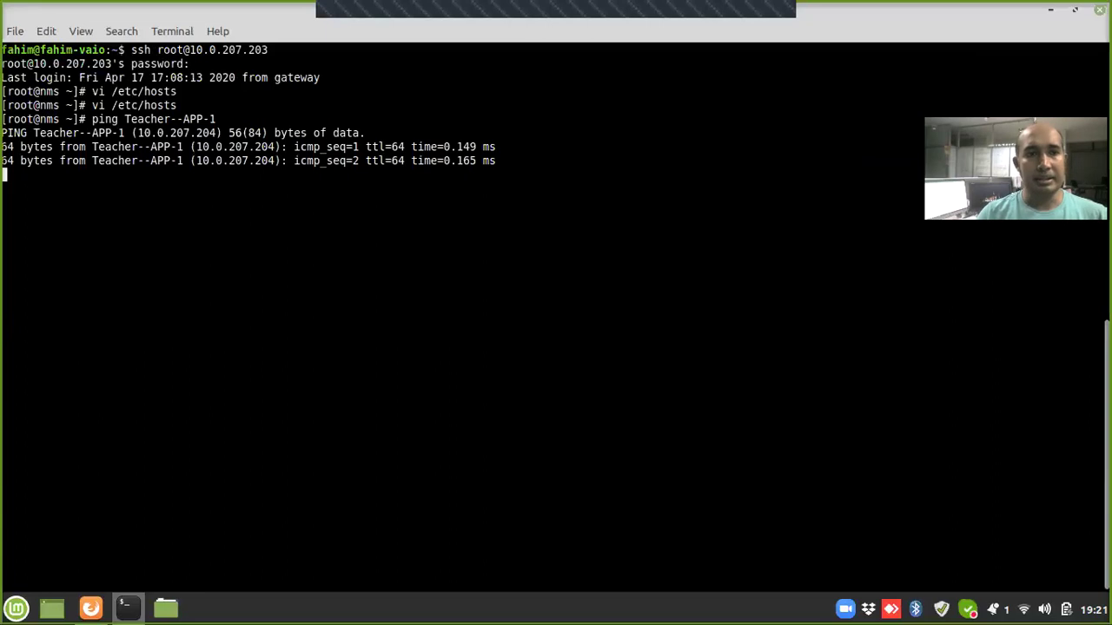
{"action": "key", "text": "ctrl+c"}
{"action": "key", "text": "Up"}
{"action": "key", "text": "BackSpace"}
{"action": "key", "text": "BackSpace"}
{"action": "key", "text": "BackSpace"}
{"action": "key", "text": "BackSpace"}
{"action": "key", "text": "BackSpace"}
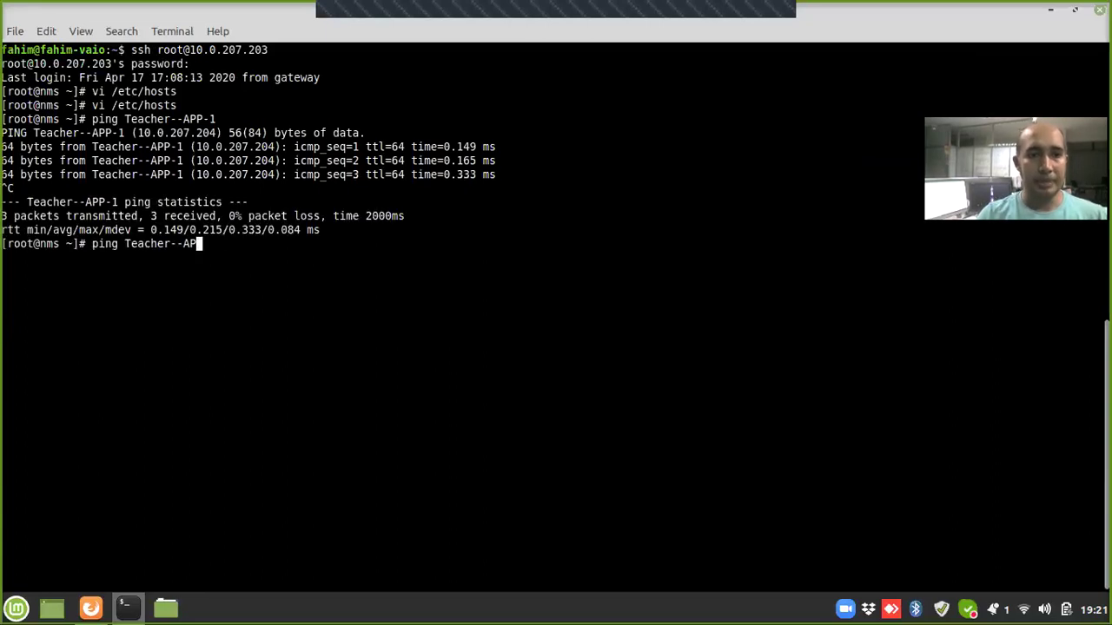
{"action": "type", "text": "DB-1"}
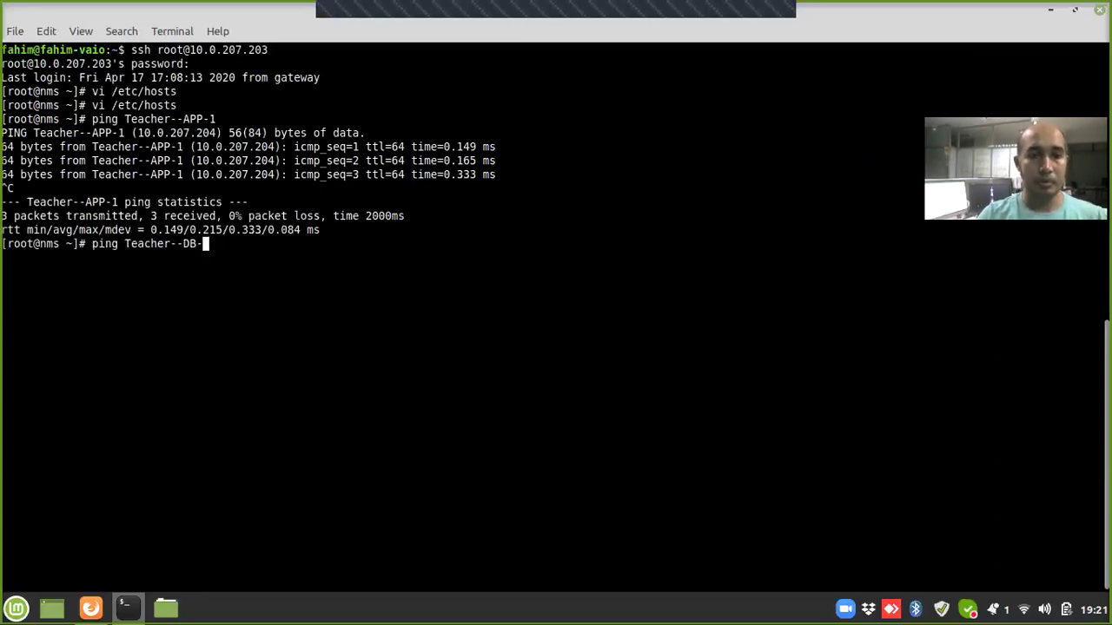
{"action": "key", "text": "Return"}
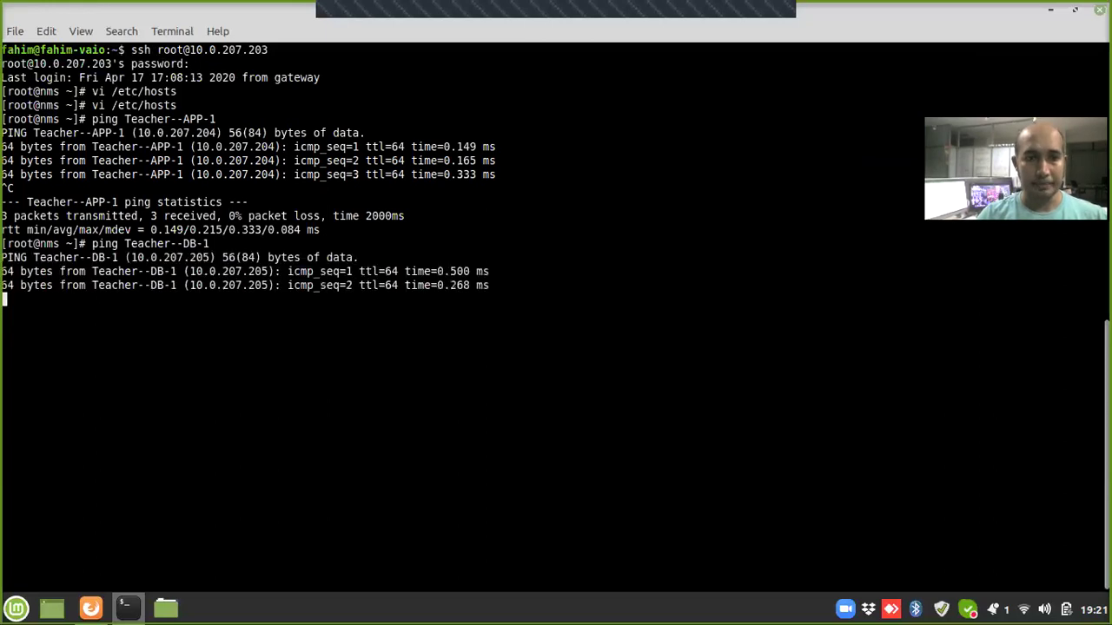
{"action": "key", "text": "ctrl+c"}
Step: Ping Konnect--APP-1 and Konnect--DB-1, then log out of the SSH session to 10.0.207.203
{"action": "key", "text": "Up"}
{"action": "key", "text": "BackSpace"}
{"action": "key", "text": "BackSpace"}
{"action": "key", "text": "BackSpace"}
{"action": "key", "text": "BackSpace"}
{"action": "key", "text": "BackSpace"}
{"action": "key", "text": "BackSpace"}
{"action": "key", "text": "BackSpace"}
{"action": "key", "text": "BackSpace"}
{"action": "key", "text": "BackSpace"}
{"action": "key", "text": "BackSpace"}
{"action": "key", "text": "BackSpace"}
{"action": "key", "text": "BackSpace"}
{"action": "key", "text": "BackSpace"}
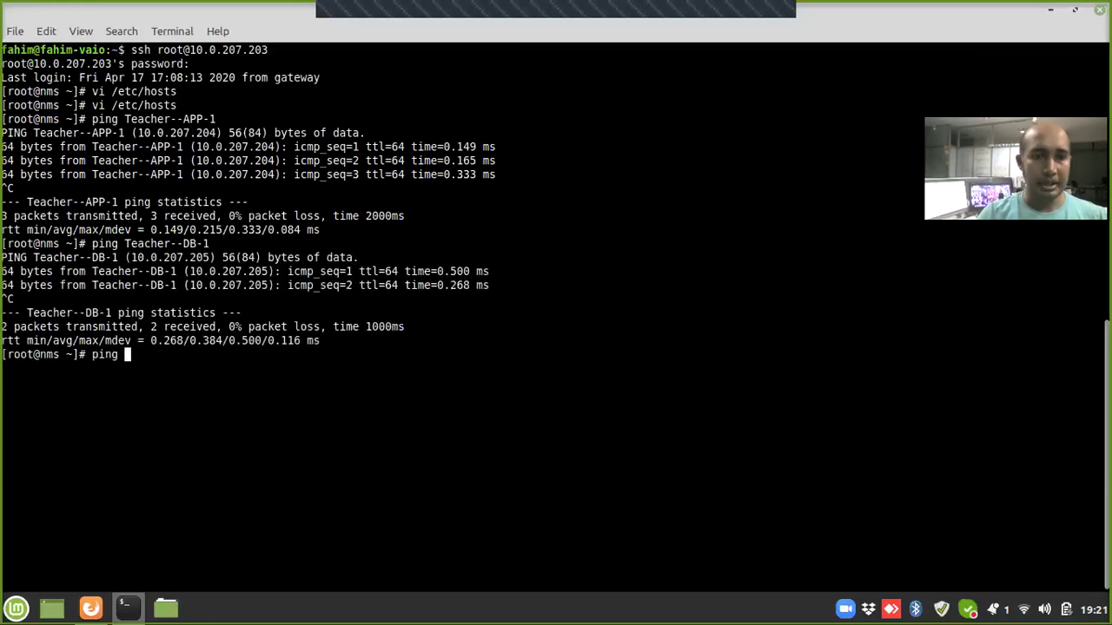
{"action": "type", "text": "Konnect--APP"}
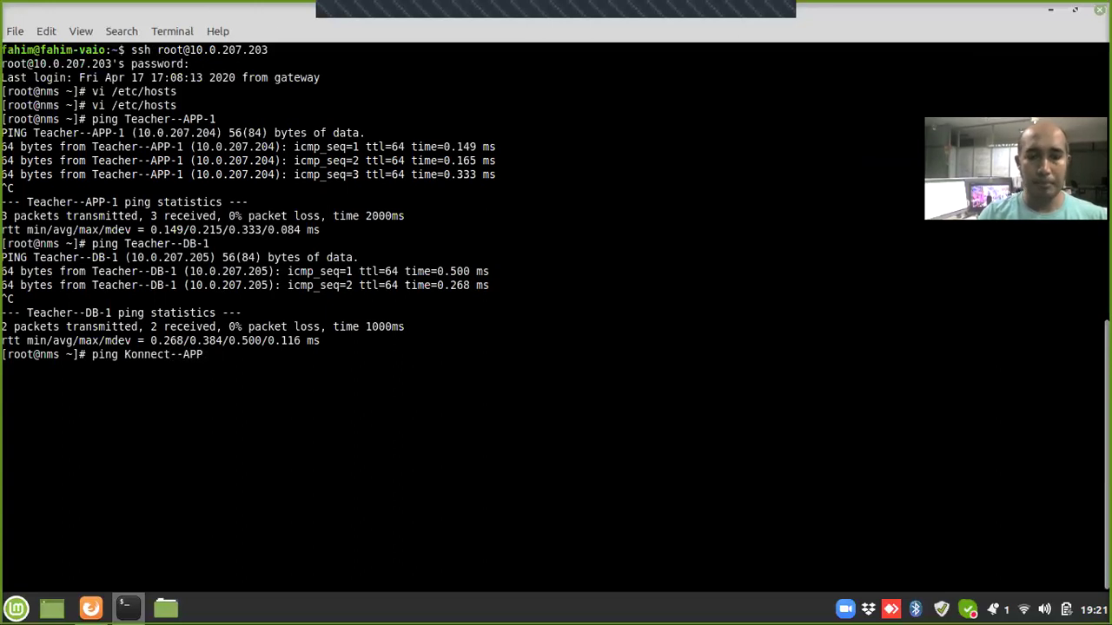
{"action": "type", "text": "-1"}
{"action": "key", "text": "Return"}
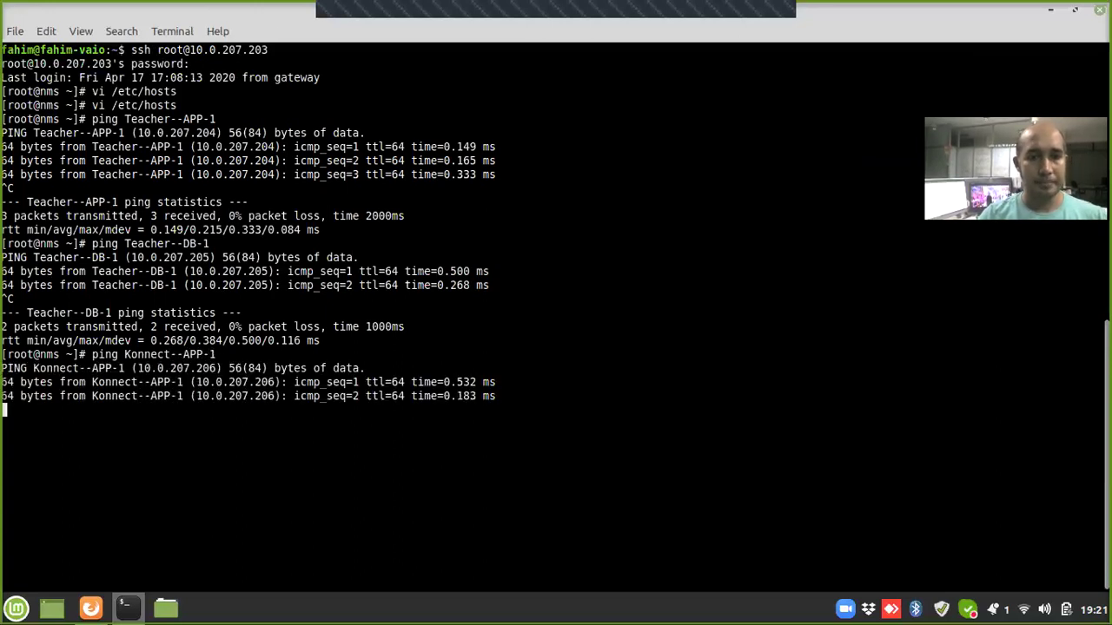
{"action": "key", "text": "ctrl+c"}
{"action": "key", "text": "Up"}
{"action": "key", "text": "BackSpace"}
{"action": "key", "text": "BackSpace"}
{"action": "key", "text": "BackSpace"}
{"action": "key", "text": "BackSpace"}
{"action": "key", "text": "BackSpace"}
{"action": "type", "text": "DB-1"}
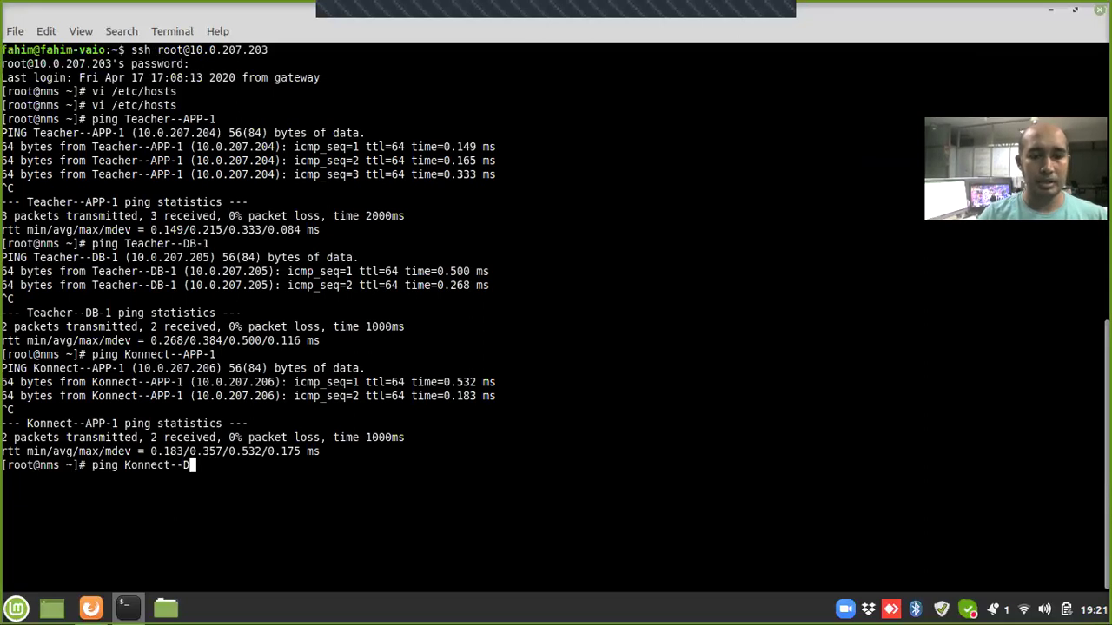
{"action": "key", "text": "Return"}
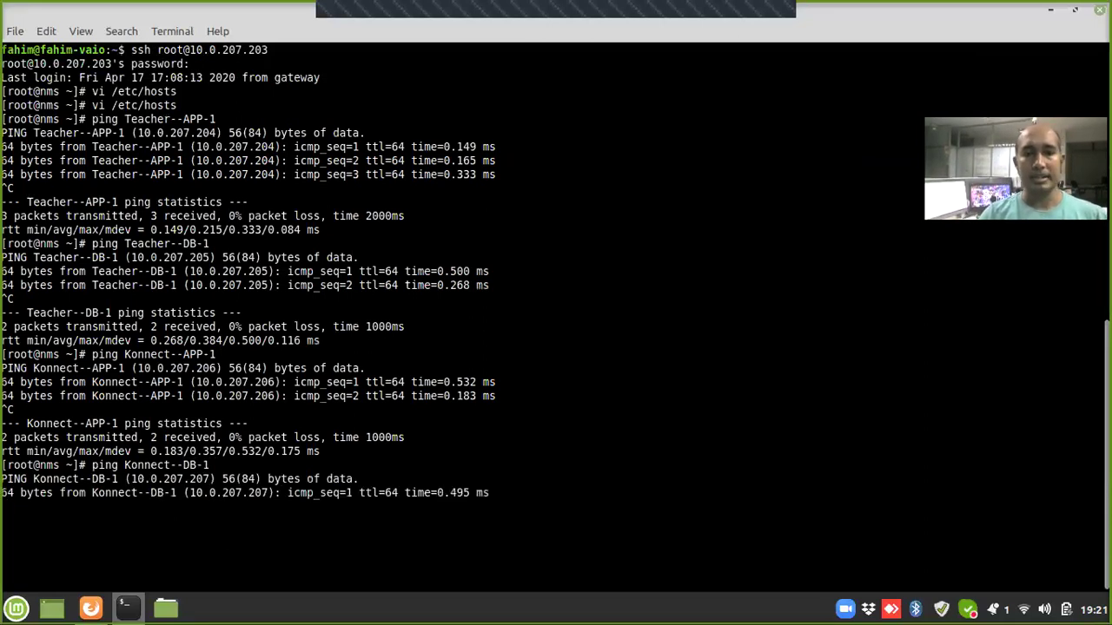
{"action": "key", "text": "ctrl+c"}
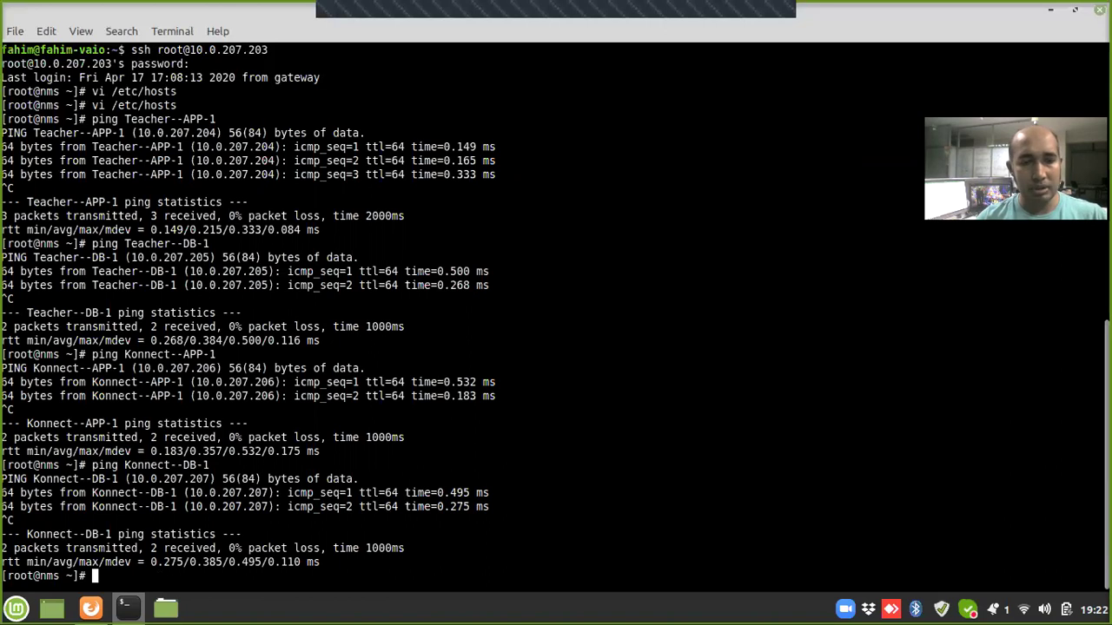
{"action": "key", "text": "ctrl+d"}
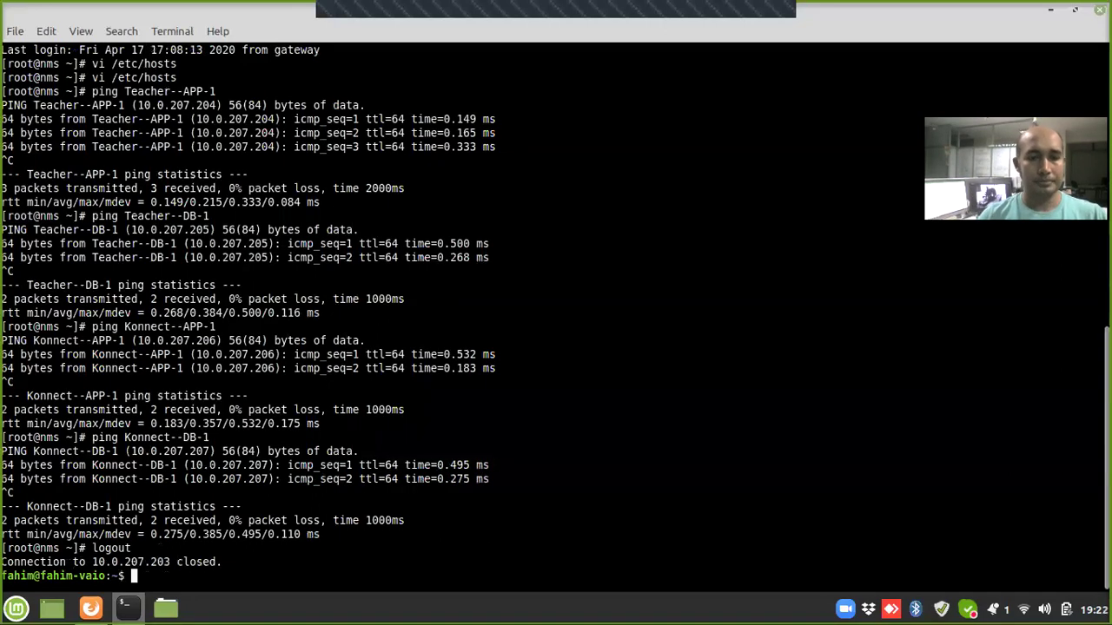
{"action": "key", "text": "alt+Tab"}
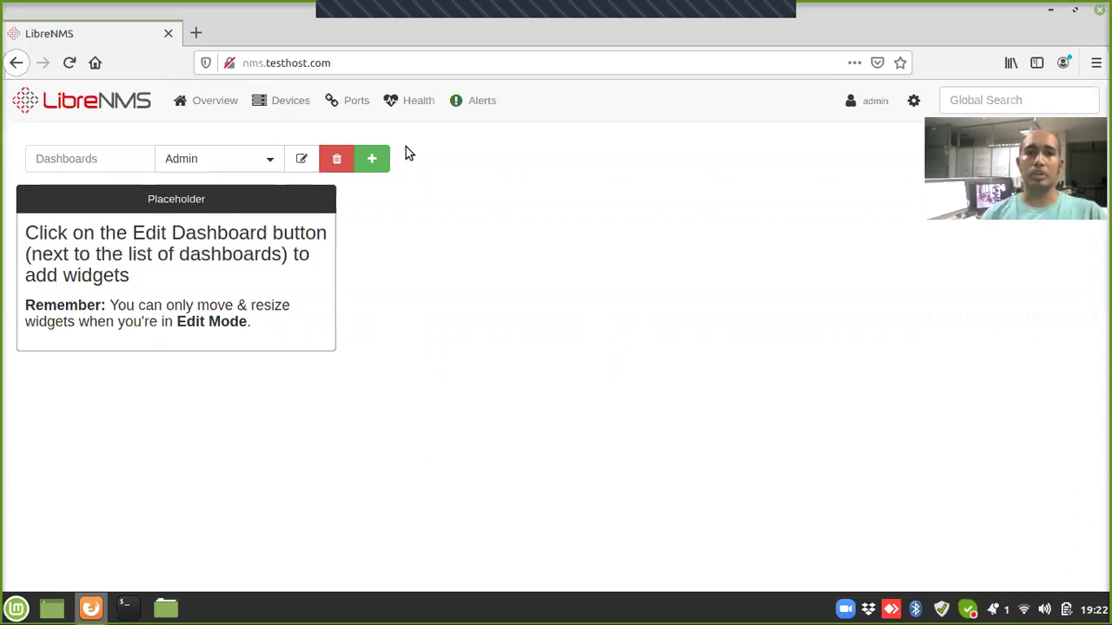
Step: Go to the Device Groups page through Devices > Manage Groups
{"action": "mouse_move", "coordinate": [280, 106]}
{"action": "left_click", "coordinate": [321, 213]}
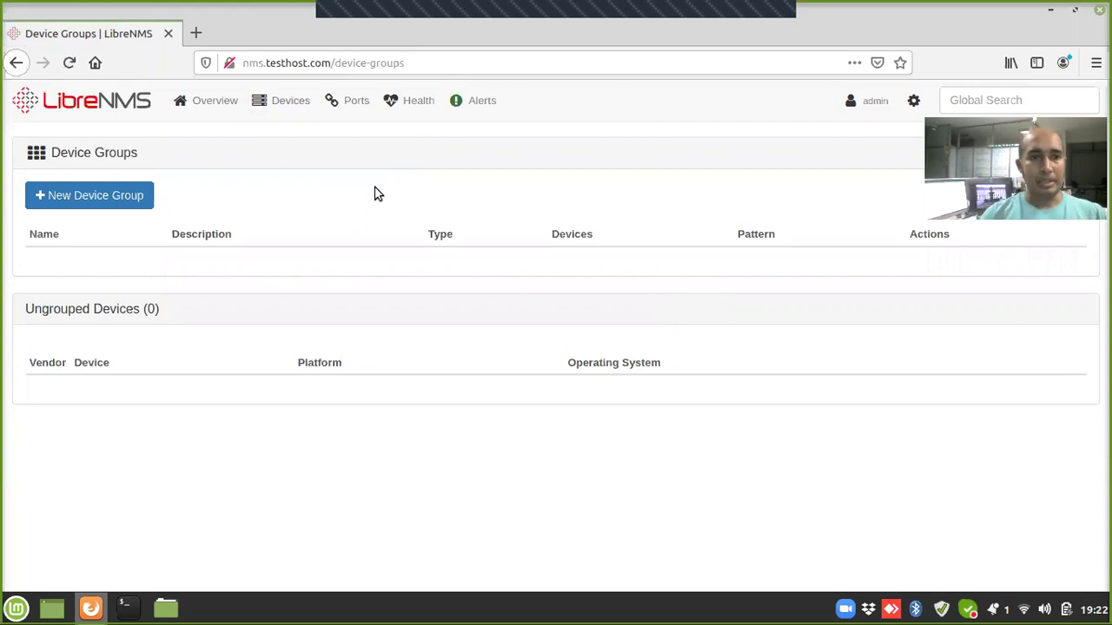
Step: Start a new device group named Teachers Portal
{"action": "left_click", "coordinate": [113, 204]}
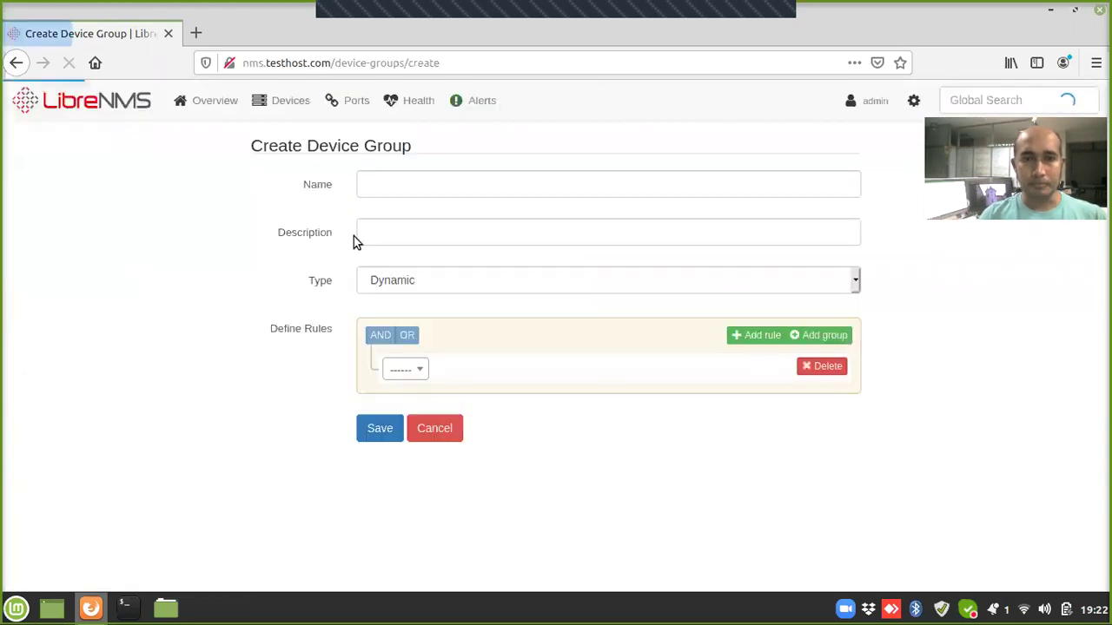
{"action": "left_click", "coordinate": [548, 181]}
{"action": "type", "text": "T"}
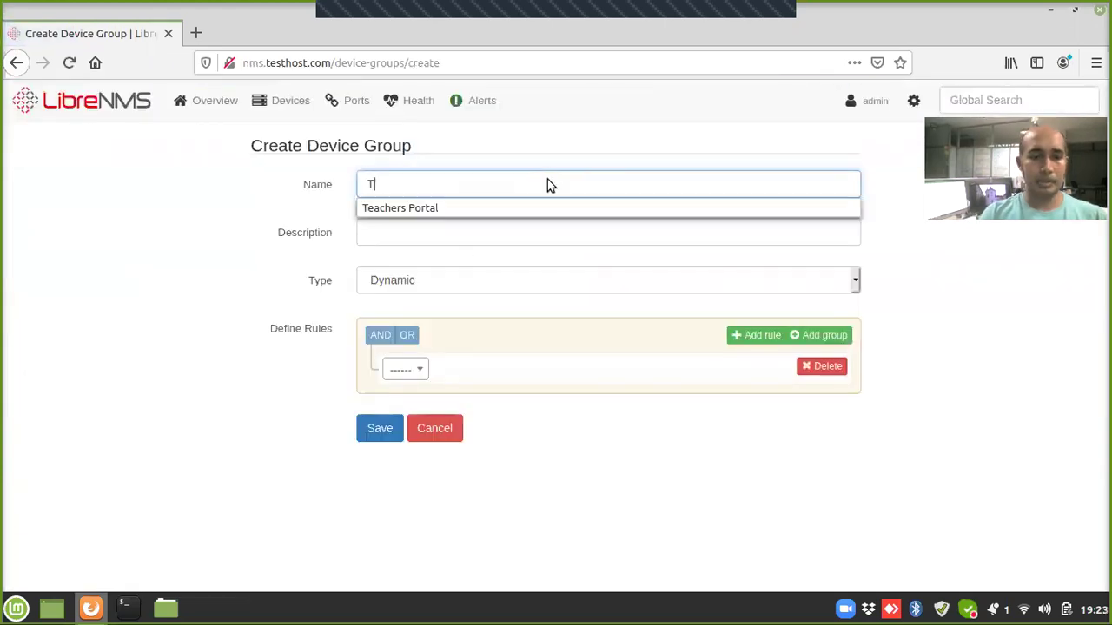
{"action": "type", "text": "eachers Po"}
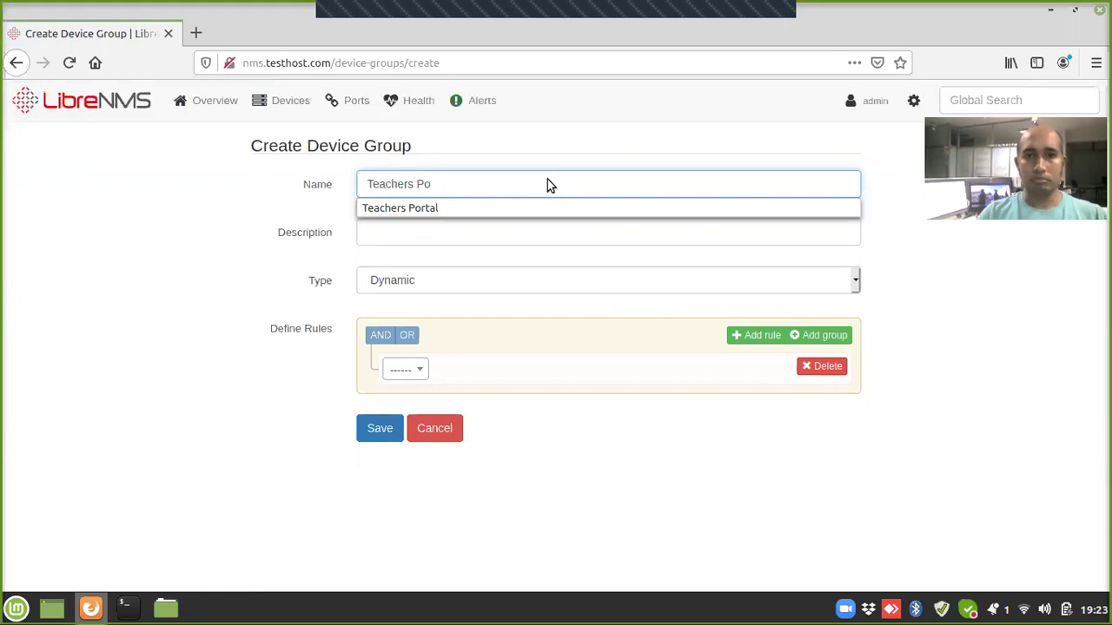
{"action": "key", "text": "Down"}
{"action": "key", "text": "Tab"}
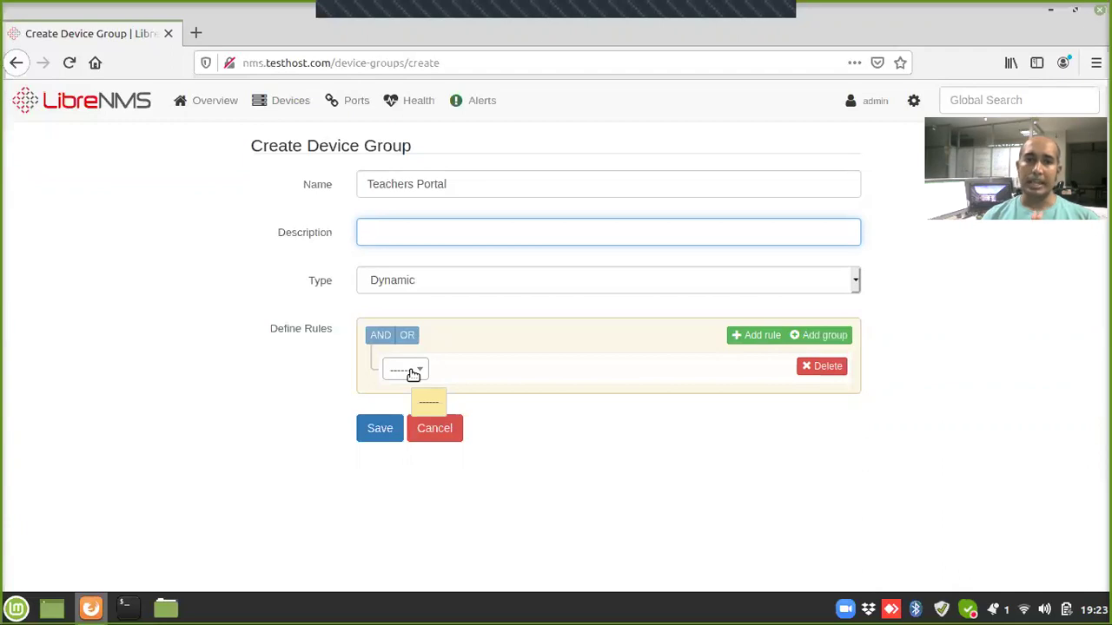
Step: Add the rule devices.hostname contains Teacher-- and save the group
{"action": "left_click", "coordinate": [413, 374]}
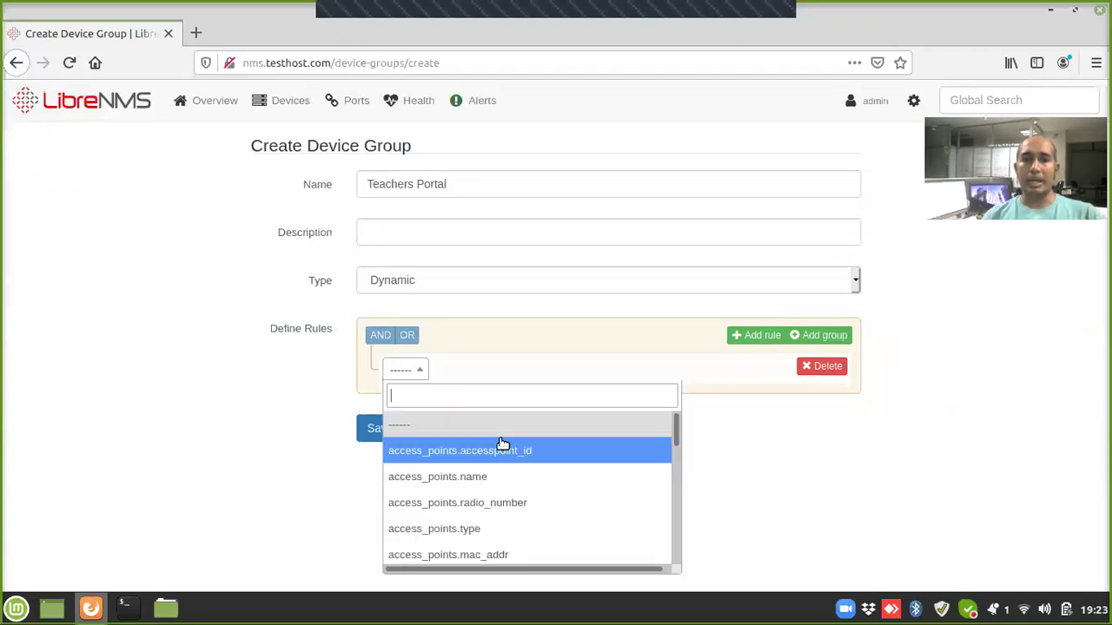
{"action": "left_click_drag", "start_coordinate": [677, 441], "coordinate": [721, 429]}
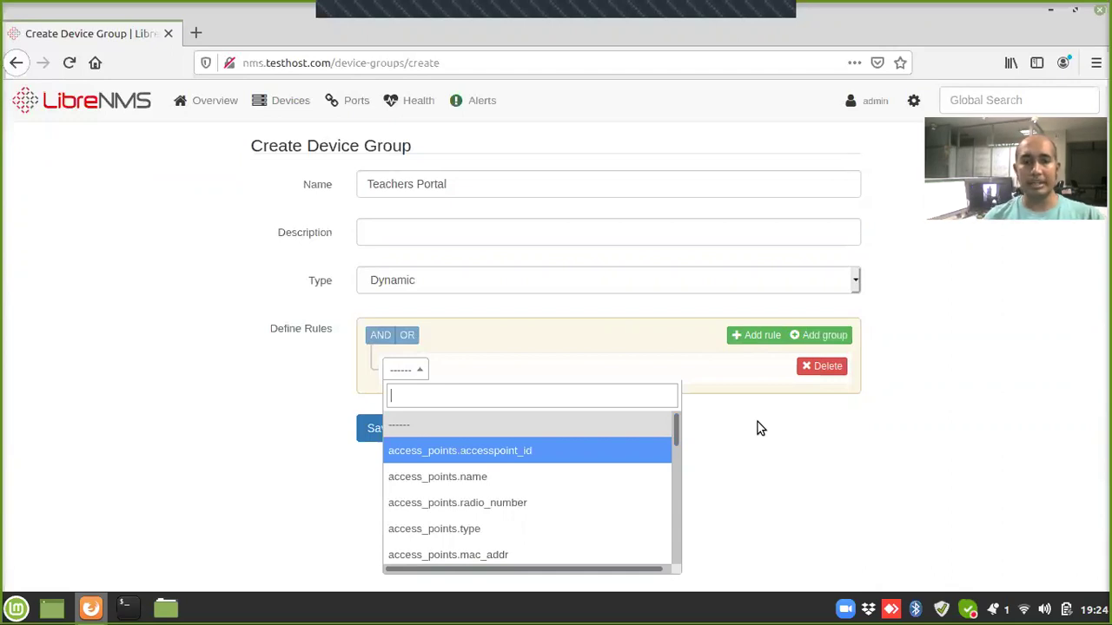
{"action": "type", "text": "de"}
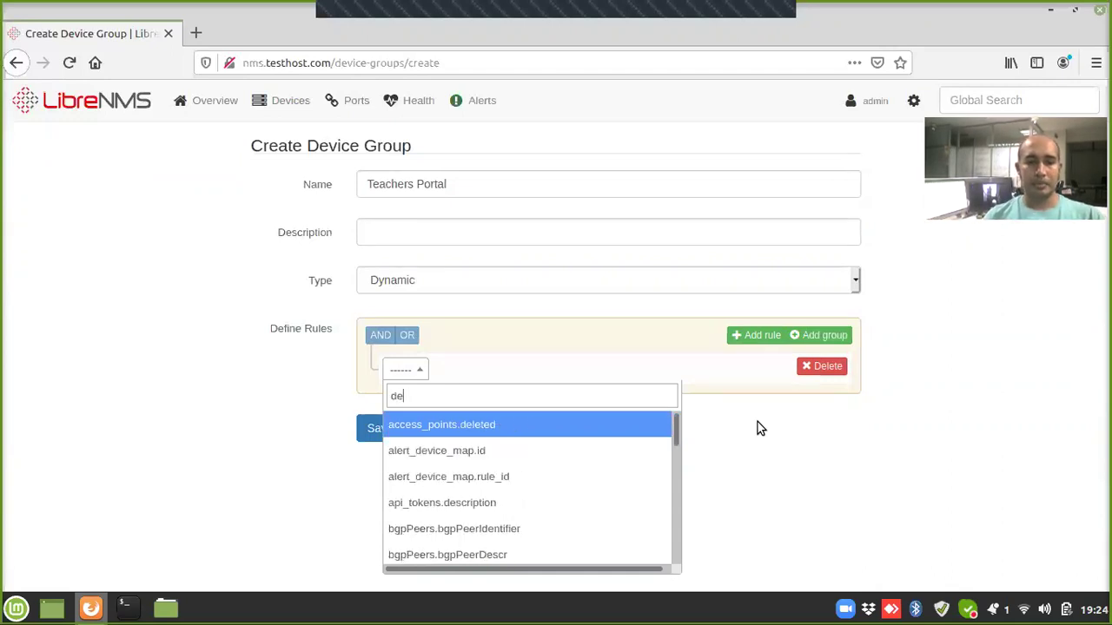
{"action": "type", "text": "vi"}
{"action": "key", "text": "Down"}
{"action": "key", "text": "Down"}
{"action": "key", "text": "Down"}
{"action": "key", "text": "Down"}
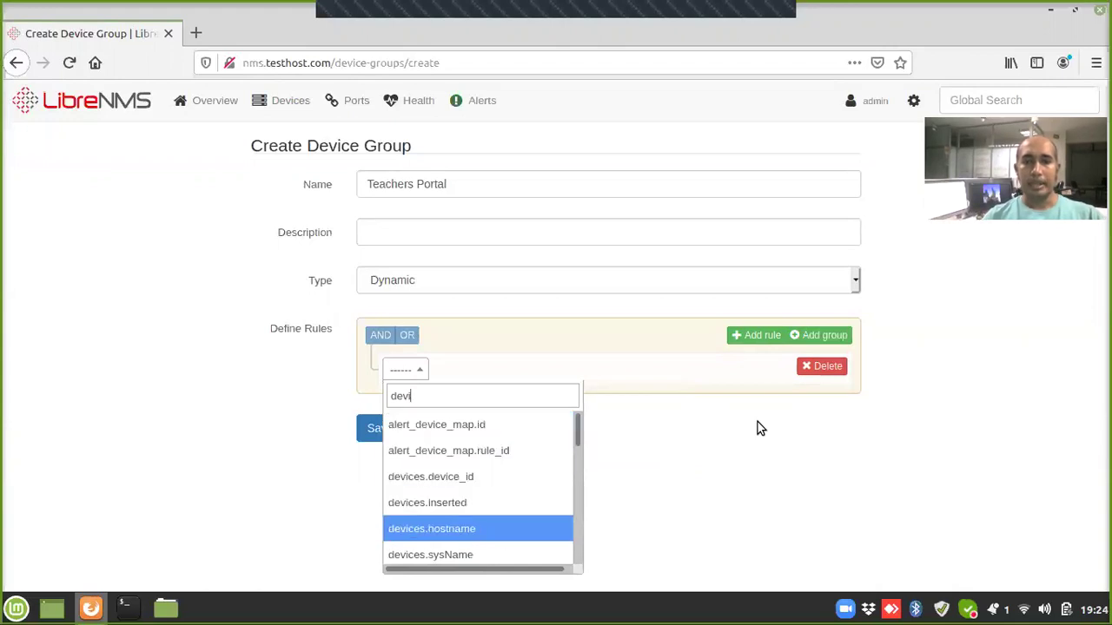
{"action": "left_click", "coordinate": [498, 529]}
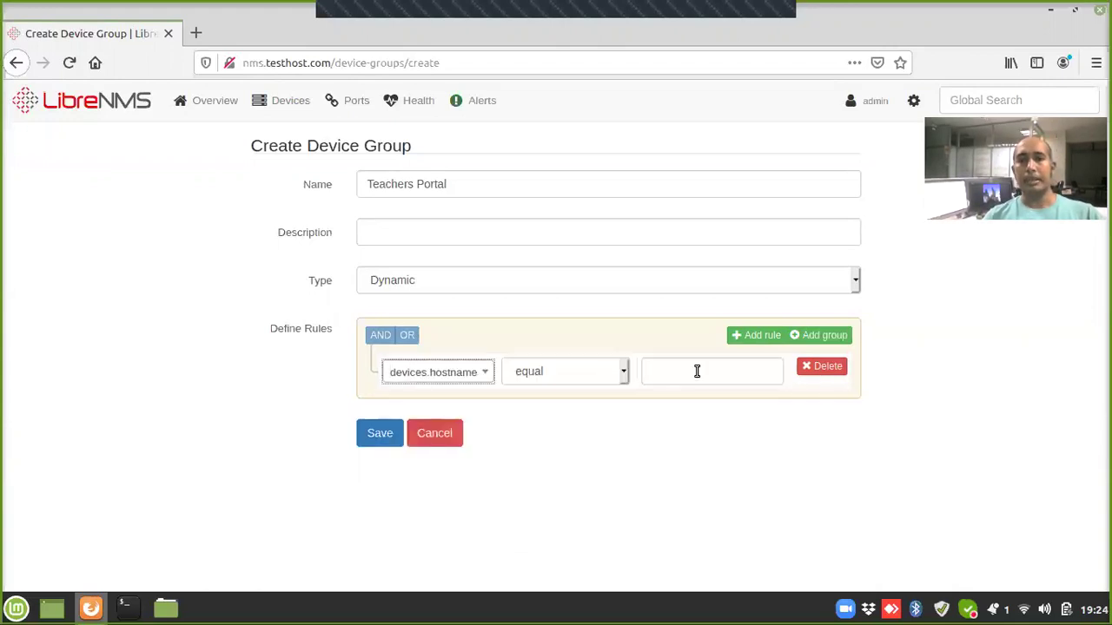
{"action": "left_click", "coordinate": [601, 371]}
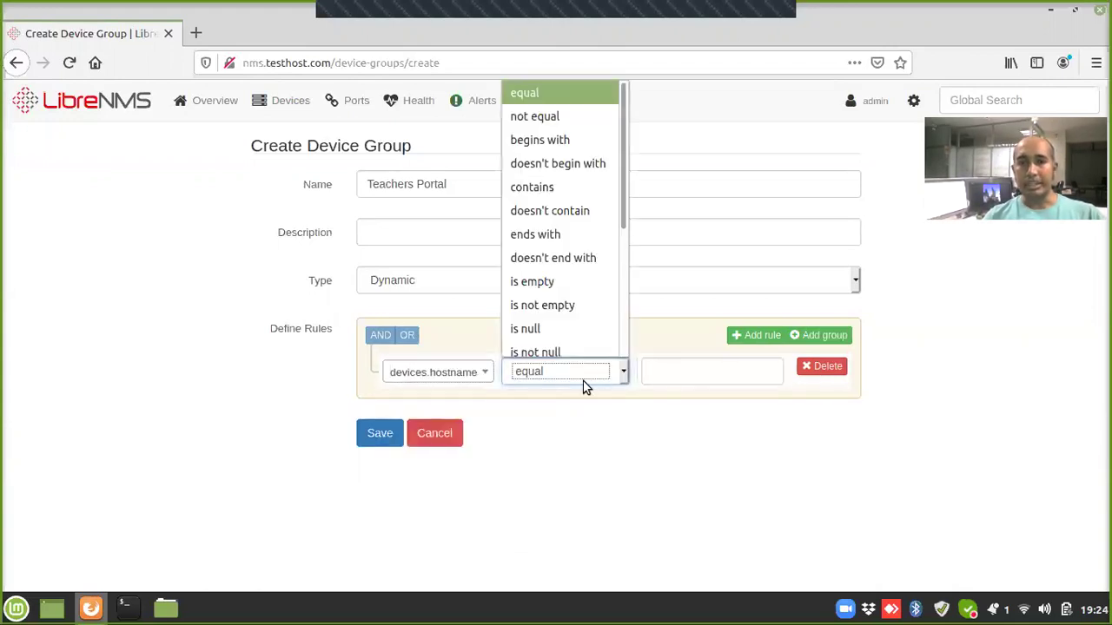
{"action": "left_click", "coordinate": [562, 187]}
{"action": "left_click", "coordinate": [695, 374]}
{"action": "type", "text": "Tea"}
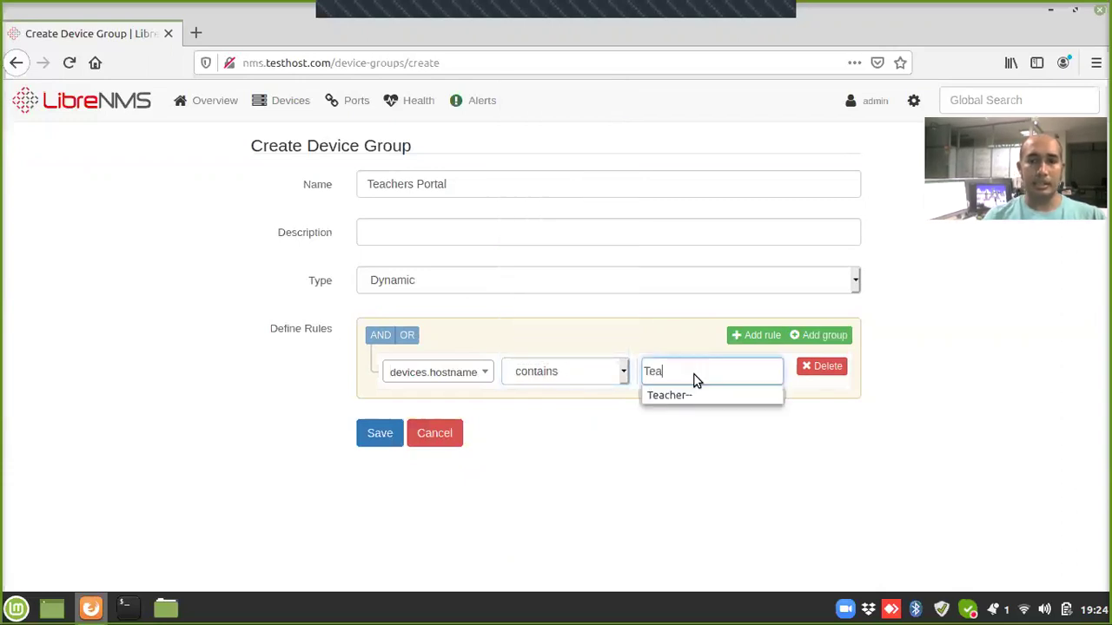
{"action": "key", "text": "Tab"}
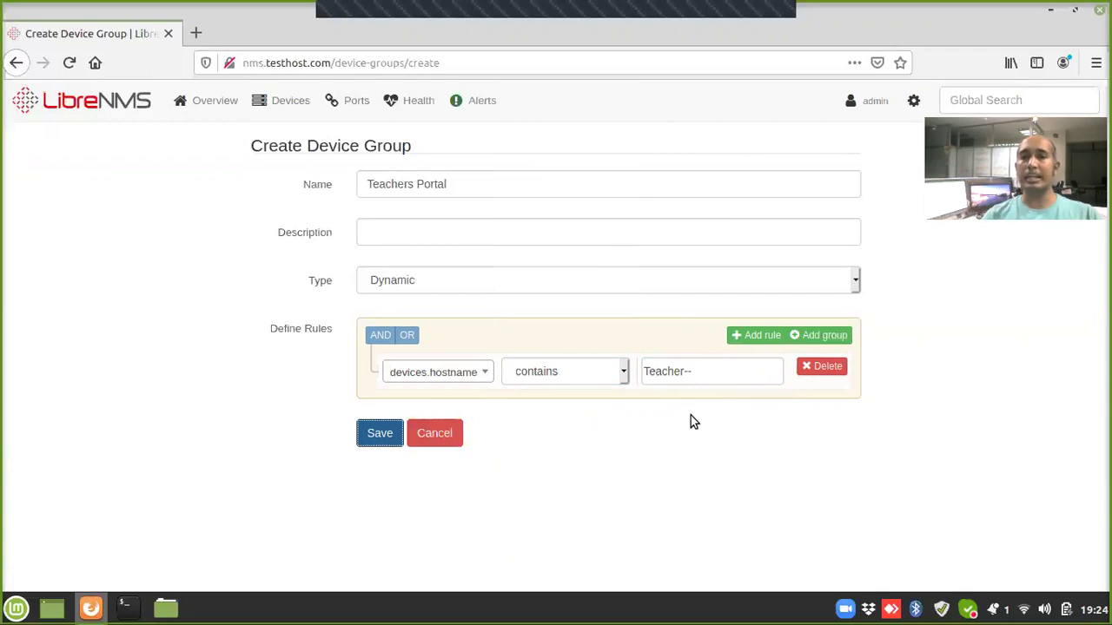
{"action": "left_click", "coordinate": [380, 439]}
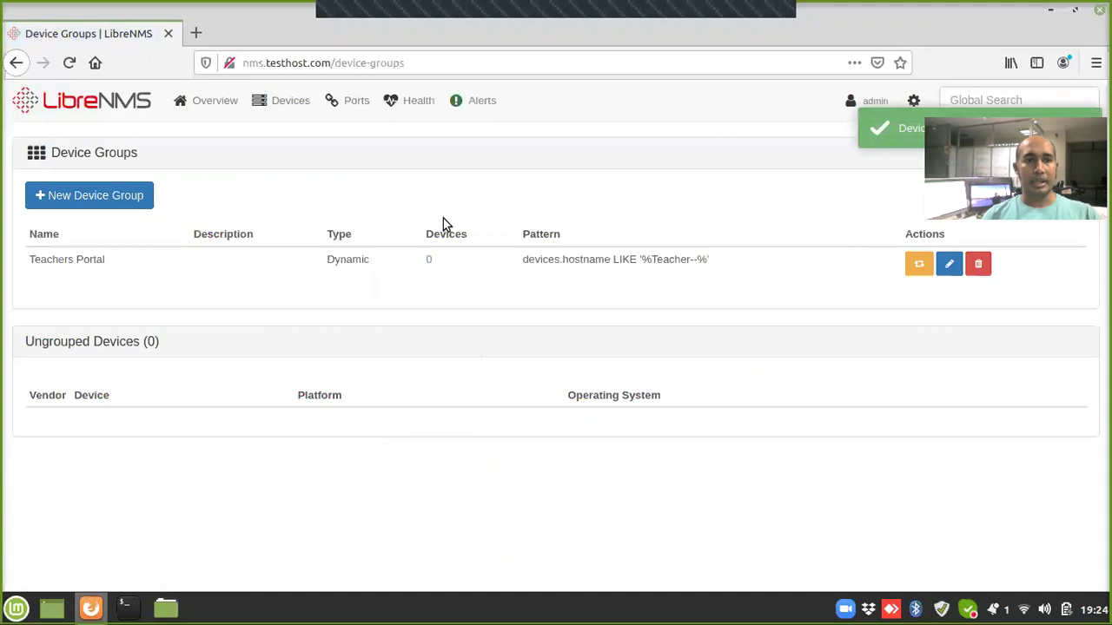
Step: Start another new device group named Konnect Portal
{"action": "left_click", "coordinate": [108, 206]}
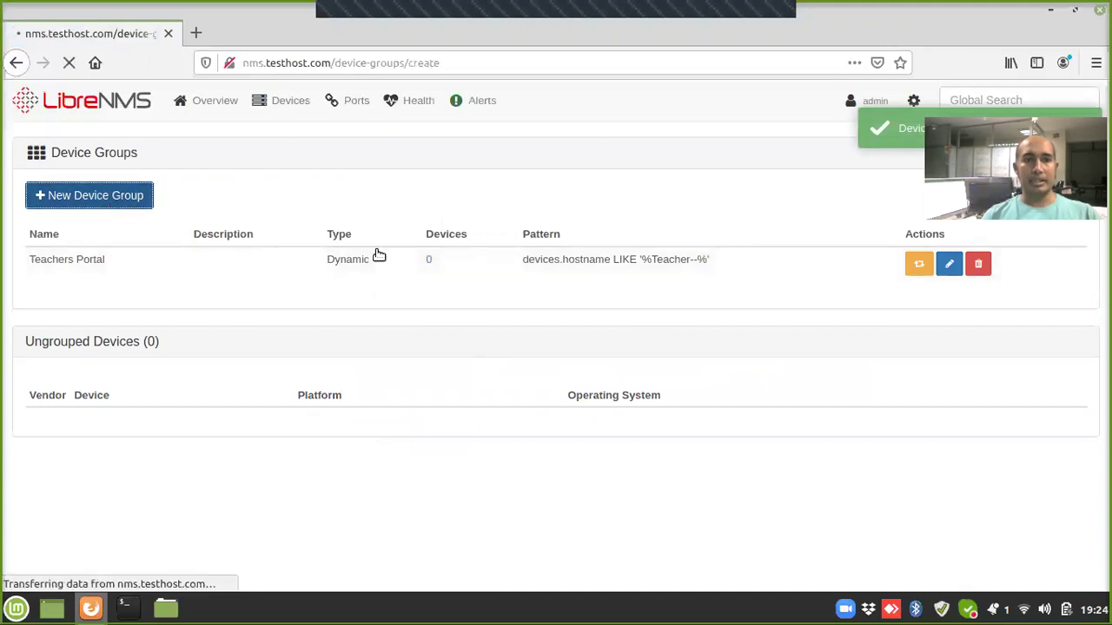
{"action": "left_click", "coordinate": [432, 183]}
{"action": "type", "text": "Ko"}
{"action": "key", "text": "Down"}
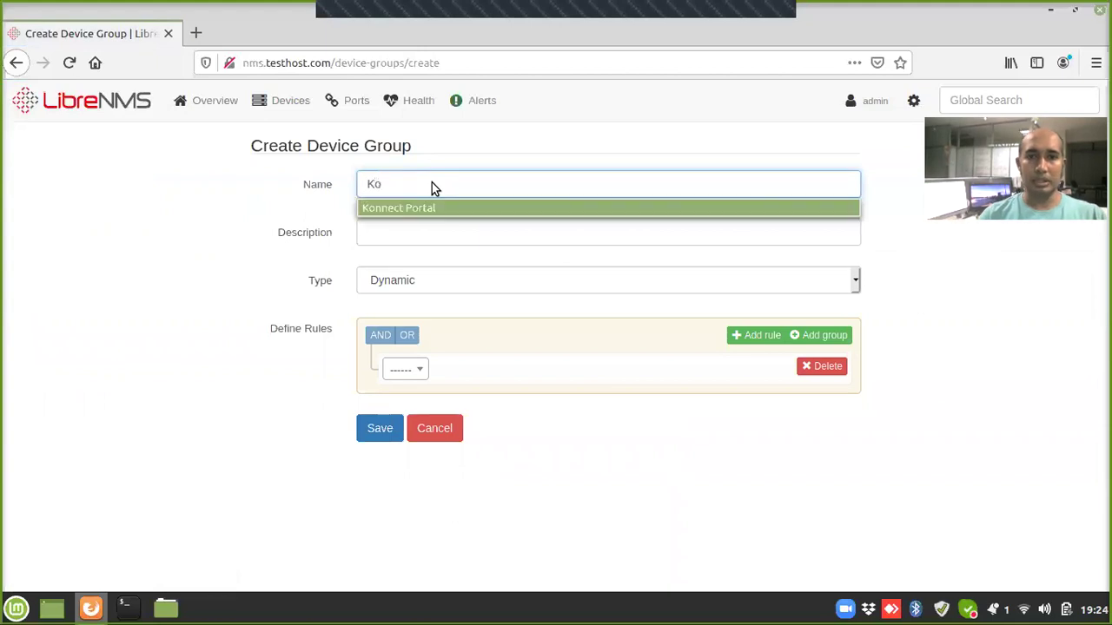
{"action": "key", "text": "Return"}
{"action": "key", "text": "Tab"}
{"action": "key", "text": "Tab"}
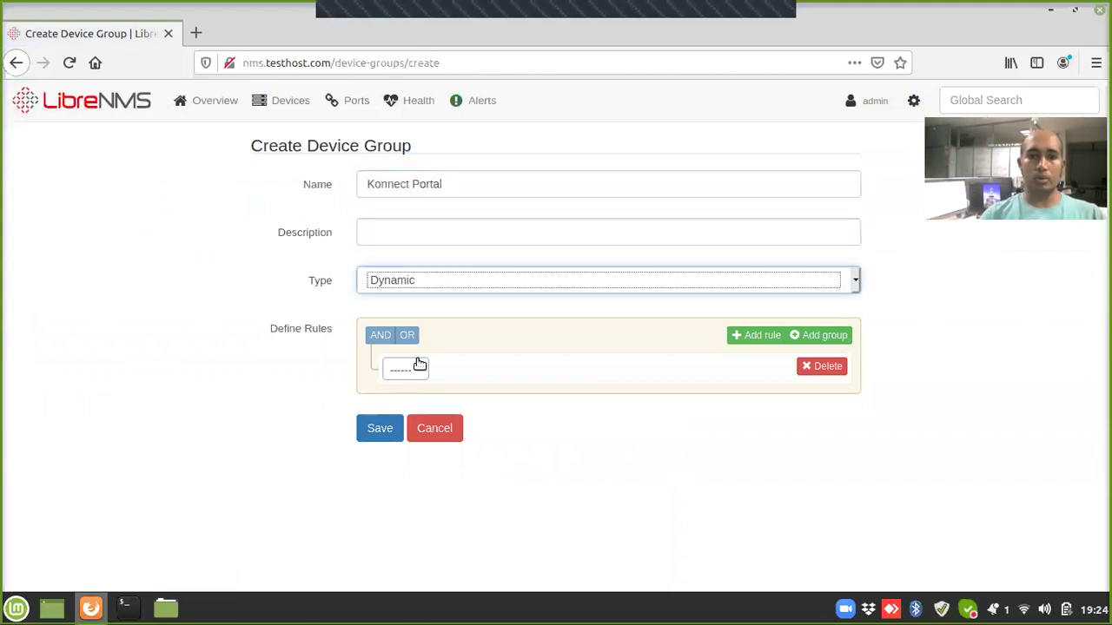
Step: Set the group rule's field to devices.hostname
{"action": "left_click", "coordinate": [424, 371]}
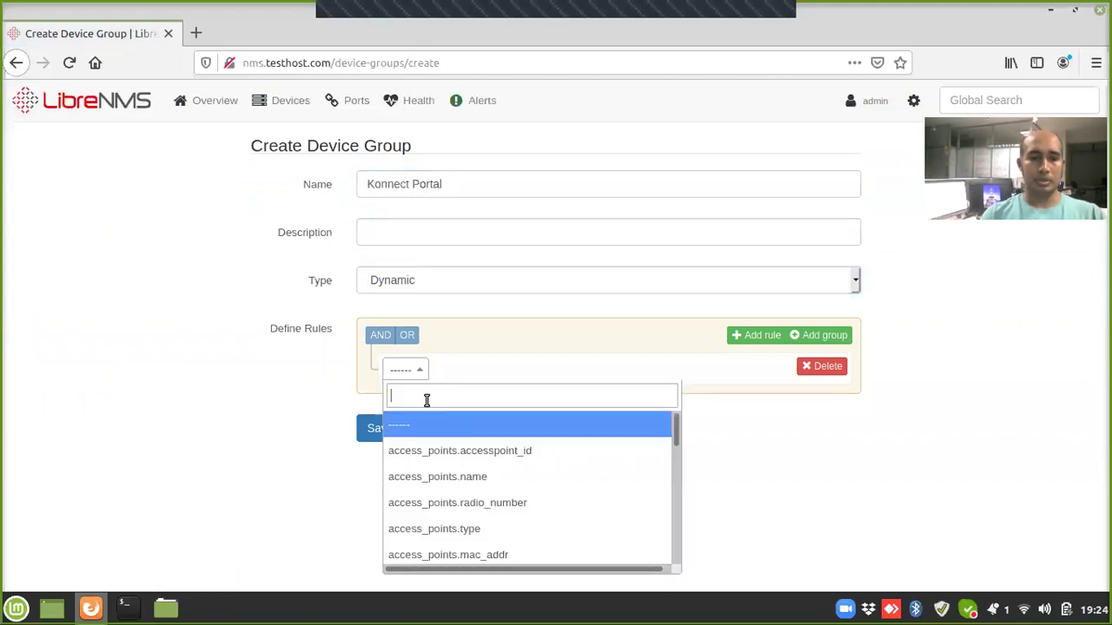
{"action": "type", "text": "dev"}
{"action": "key", "text": "Down"}
{"action": "key", "text": "Down"}
{"action": "key", "text": "Down"}
{"action": "key", "text": "Down"}
{"action": "key", "text": "Escape"}
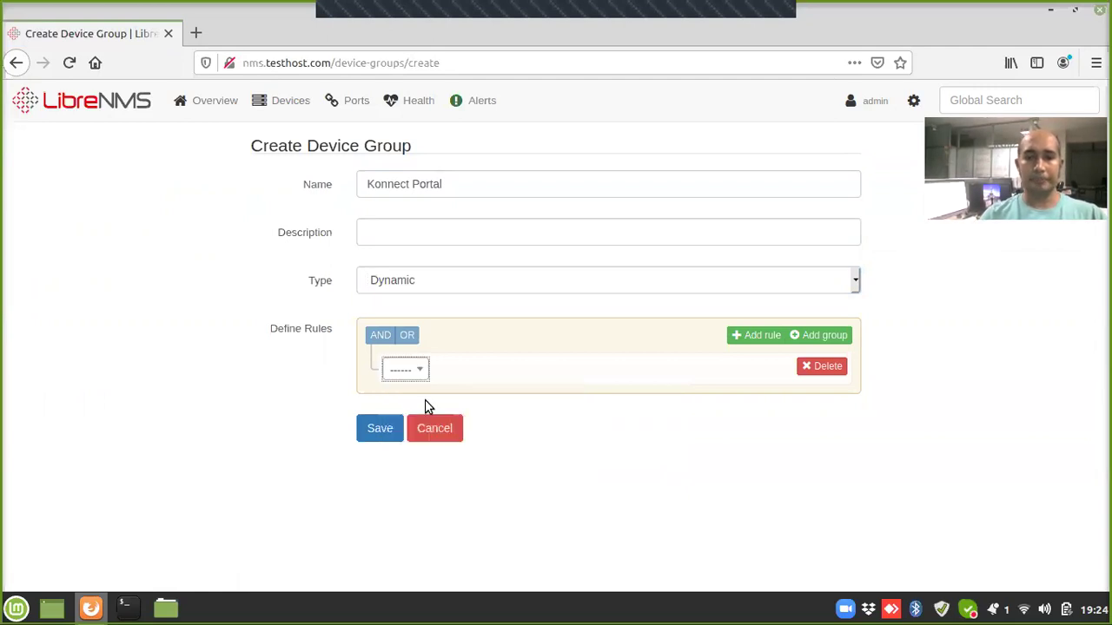
{"action": "left_click", "coordinate": [414, 375]}
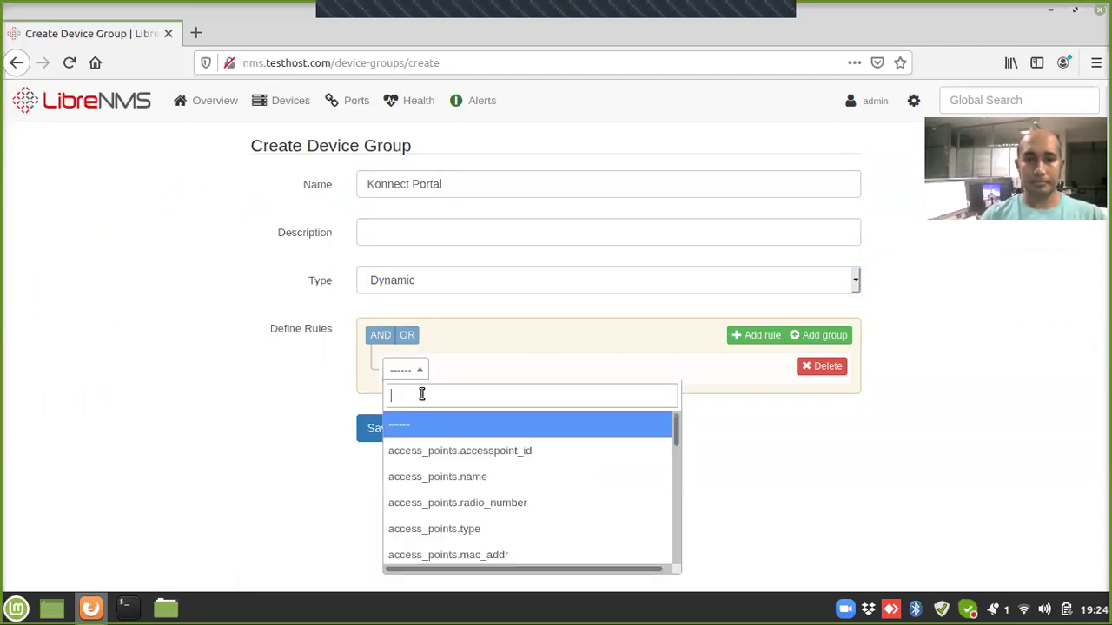
{"action": "type", "text": "dev"}
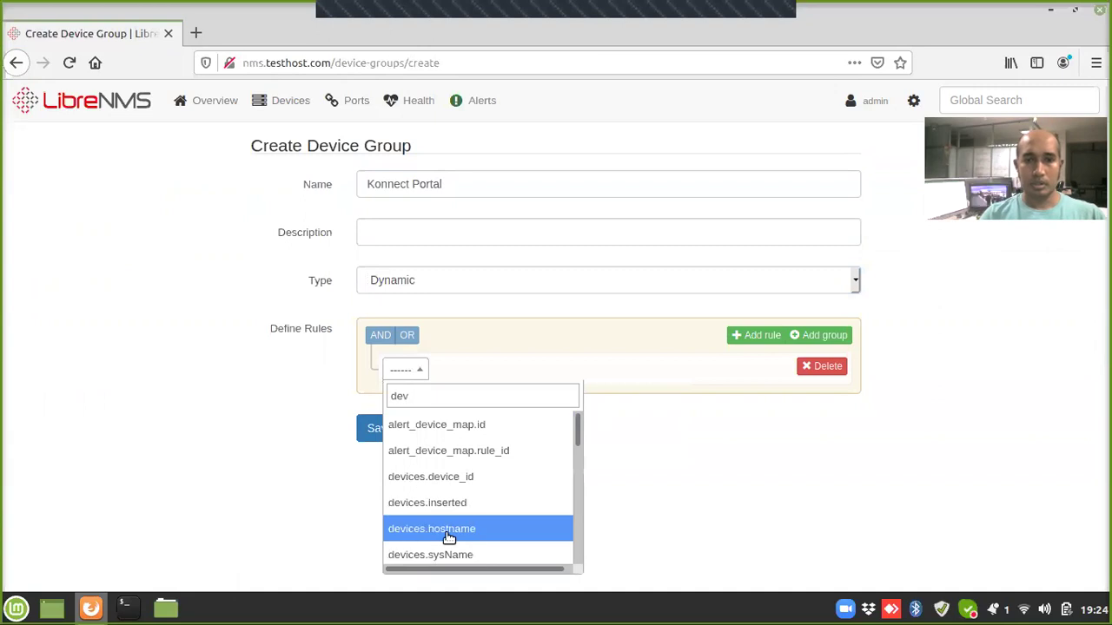
{"action": "left_click", "coordinate": [442, 530]}
Step: Make the rule match hostnames containing Konnect-- and save the group
{"action": "left_click", "coordinate": [609, 378]}
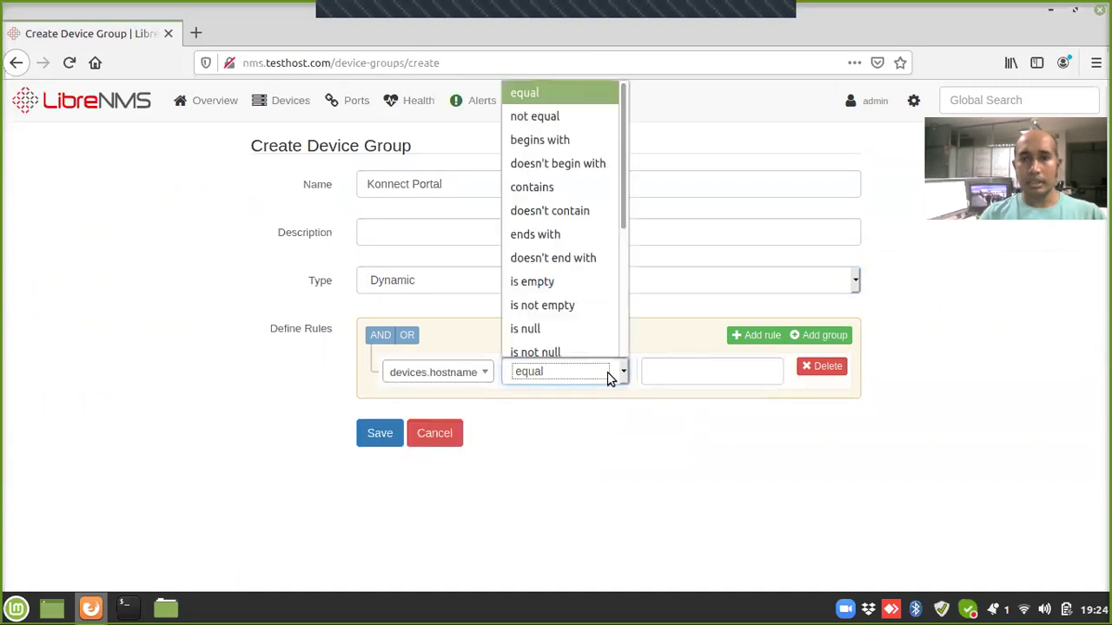
{"action": "left_click", "coordinate": [554, 188]}
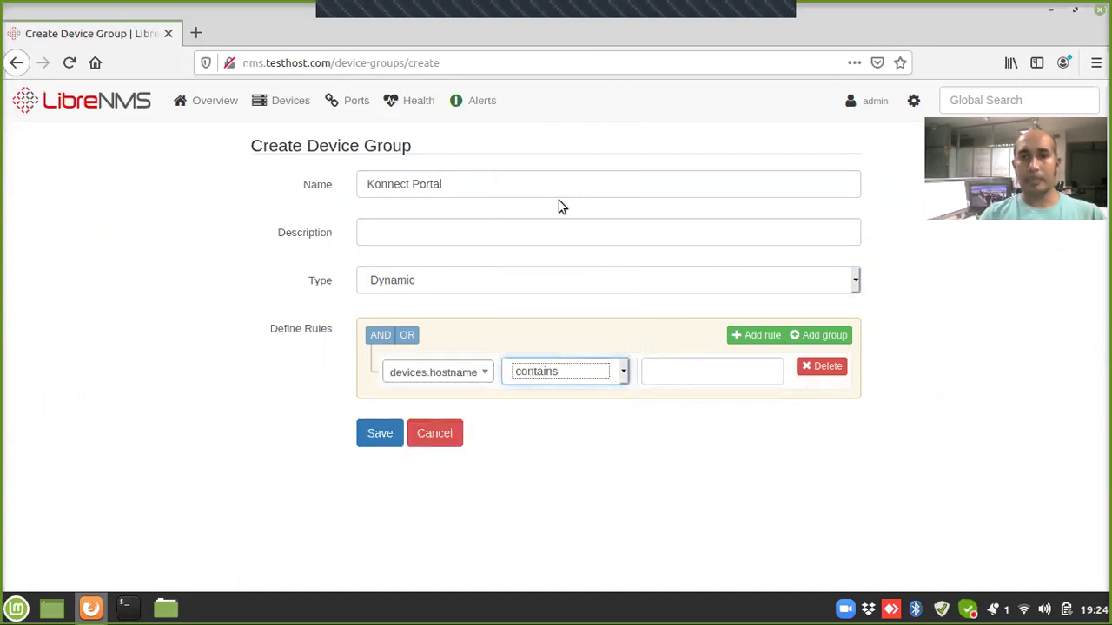
{"action": "left_click", "coordinate": [693, 359]}
{"action": "type", "text": "Konn"}
{"action": "key", "text": "Down"}
{"action": "key", "text": "Tab"}
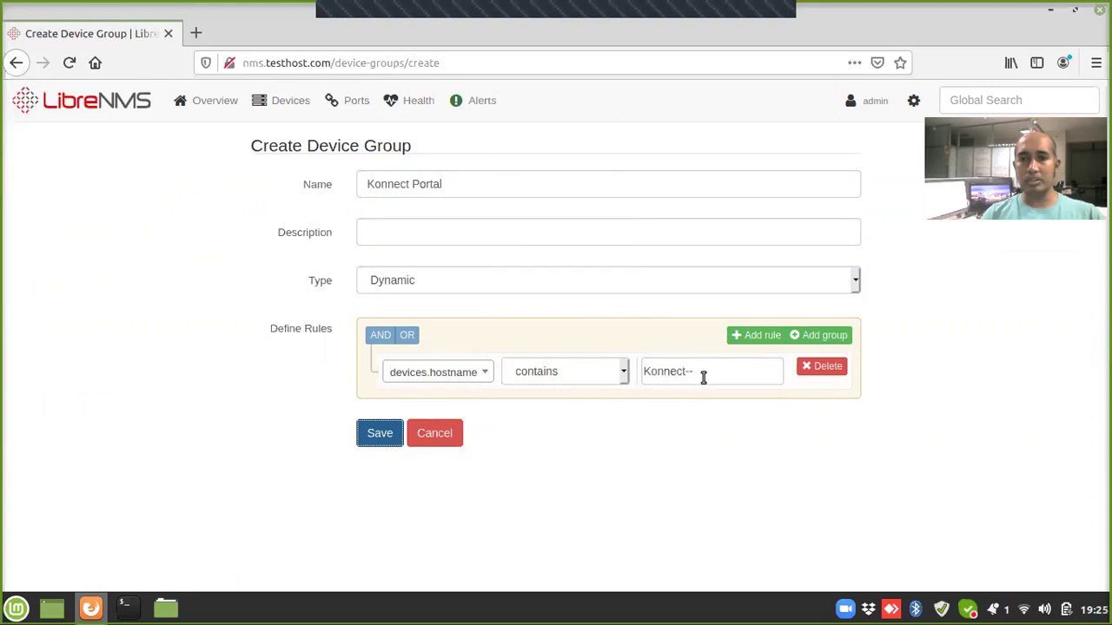
{"action": "left_click", "coordinate": [380, 436]}
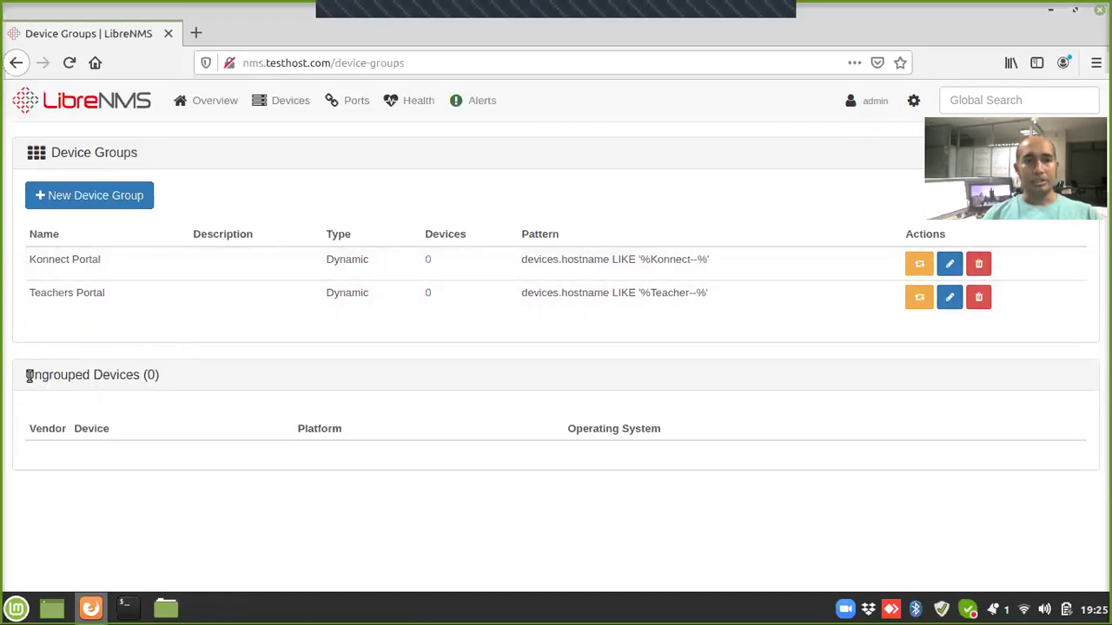
Step: Open the Add Device page from the Devices menu
{"action": "left_click_drag", "start_coordinate": [29, 376], "coordinate": [132, 379]}
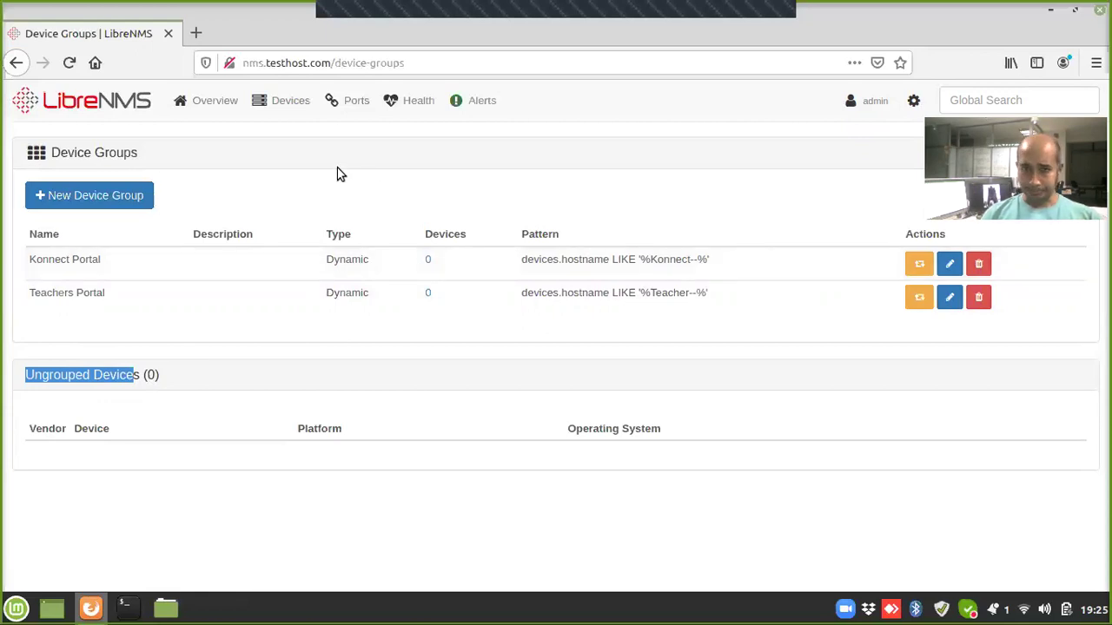
{"action": "mouse_move", "coordinate": [278, 101]}
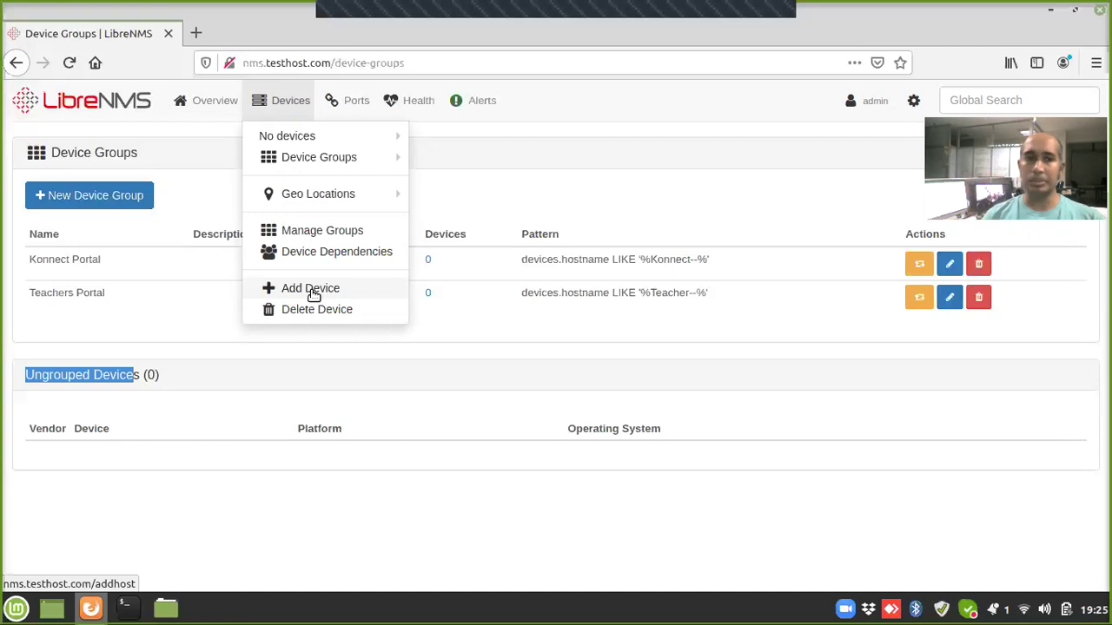
{"action": "left_click", "coordinate": [310, 289]}
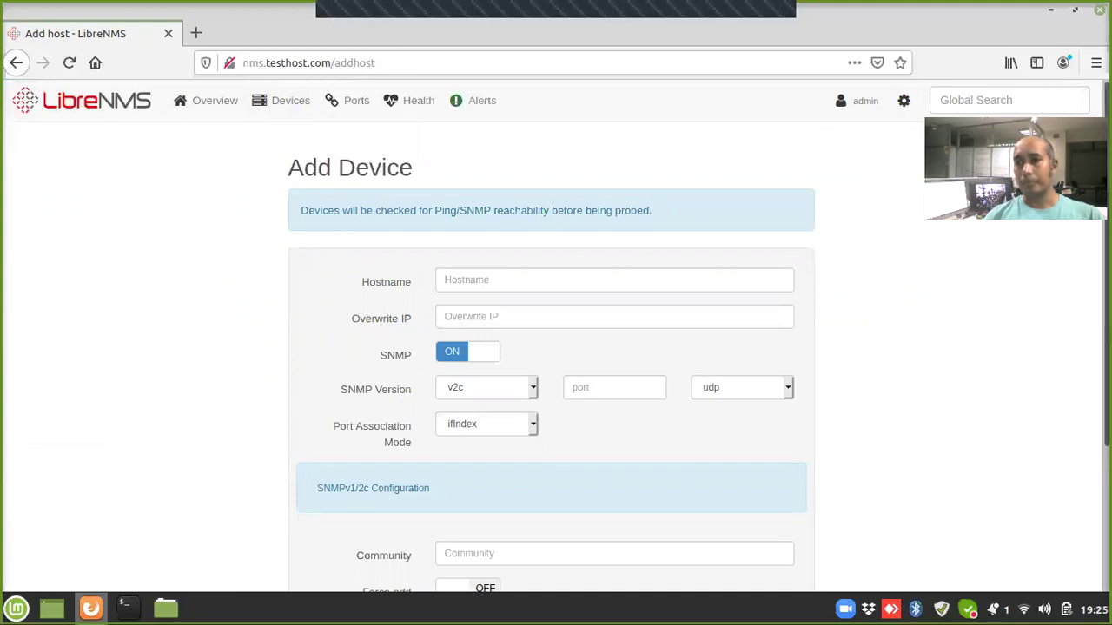
Step: Enter hostname Teacher--APP-1 and fill in the SNMP community string
{"action": "scroll", "coordinate": [608, 347], "scroll_direction": "down", "scroll_amount": 1}
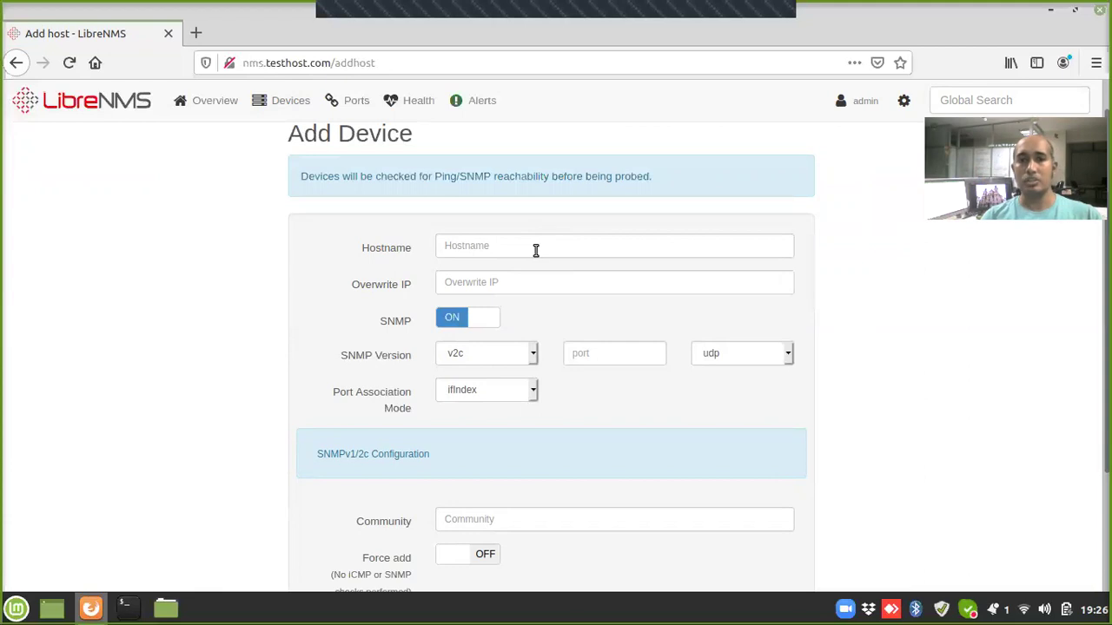
{"action": "left_click", "coordinate": [531, 247]}
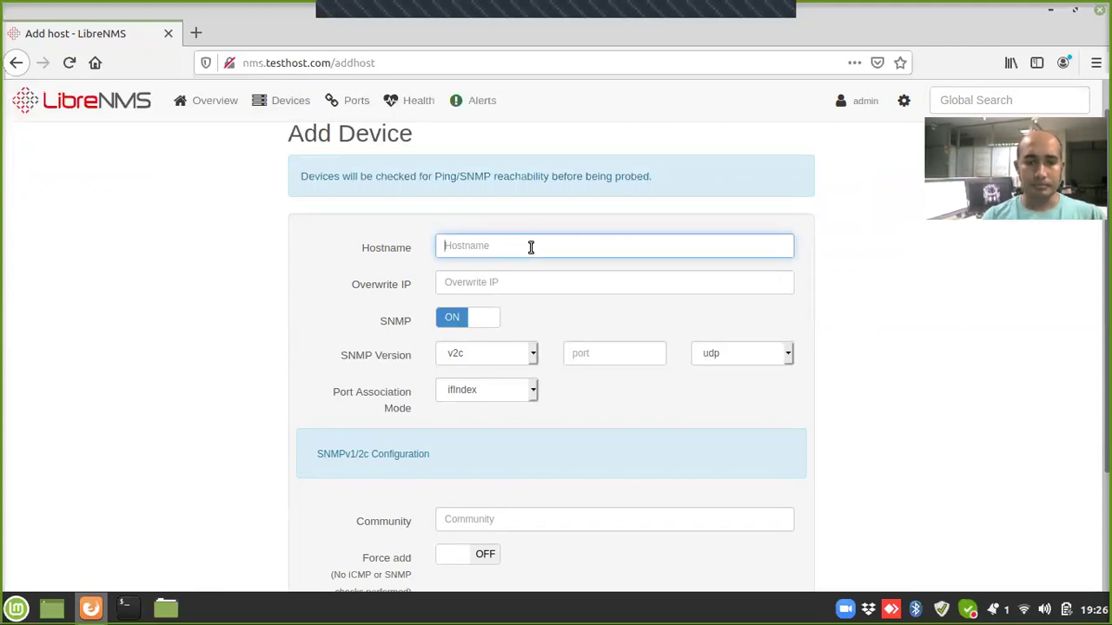
{"action": "type", "text": "Te"}
{"action": "key", "text": "Down"}
{"action": "key", "text": "Tab"}
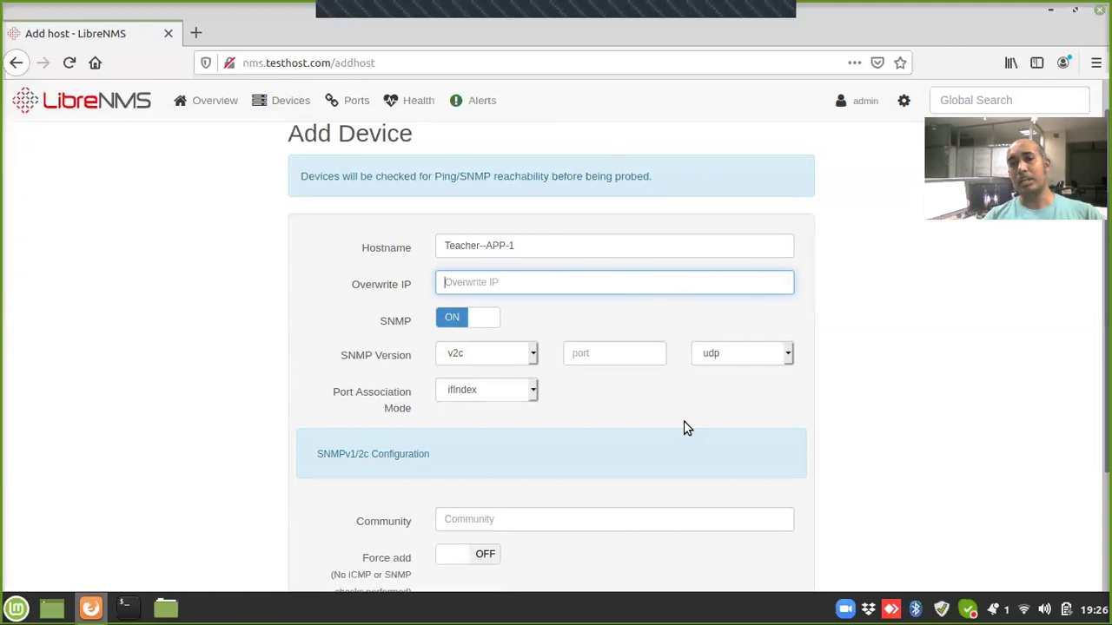
{"action": "left_click", "coordinate": [570, 513]}
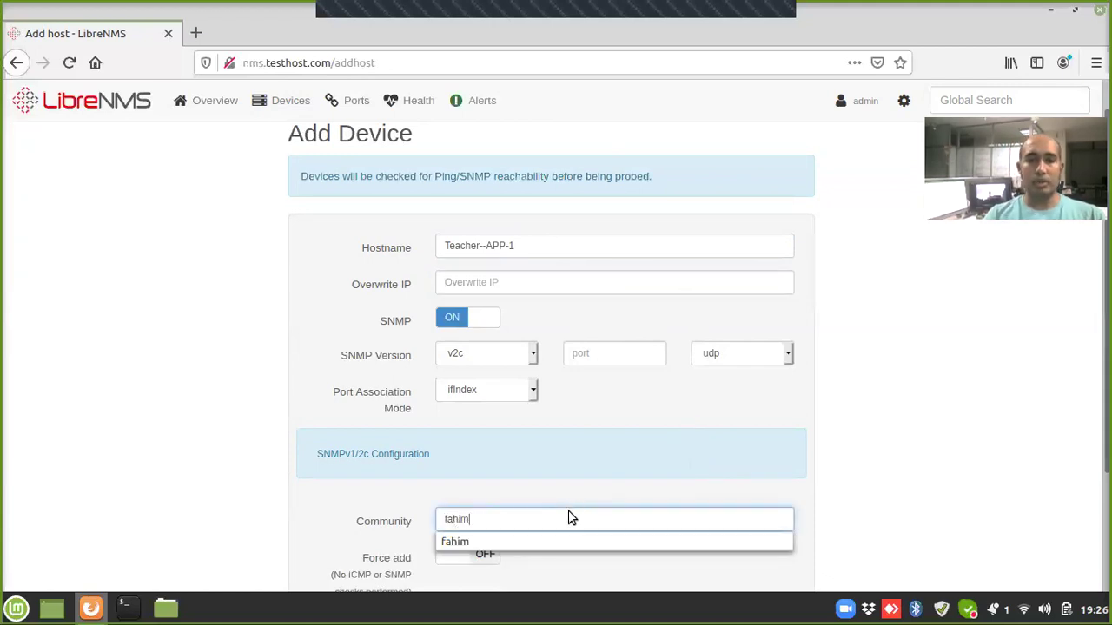
{"action": "key", "text": "Tab"}
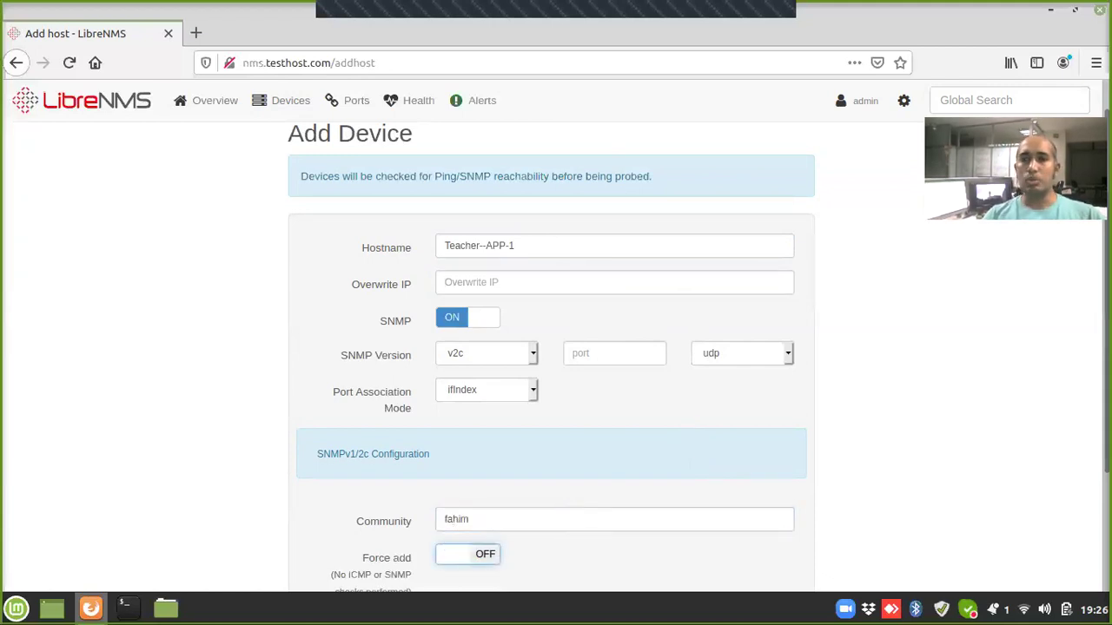
Step: Keep the SNMP version set to v2c
{"action": "scroll", "coordinate": [521, 273], "scroll_direction": "down", "scroll_amount": 1}
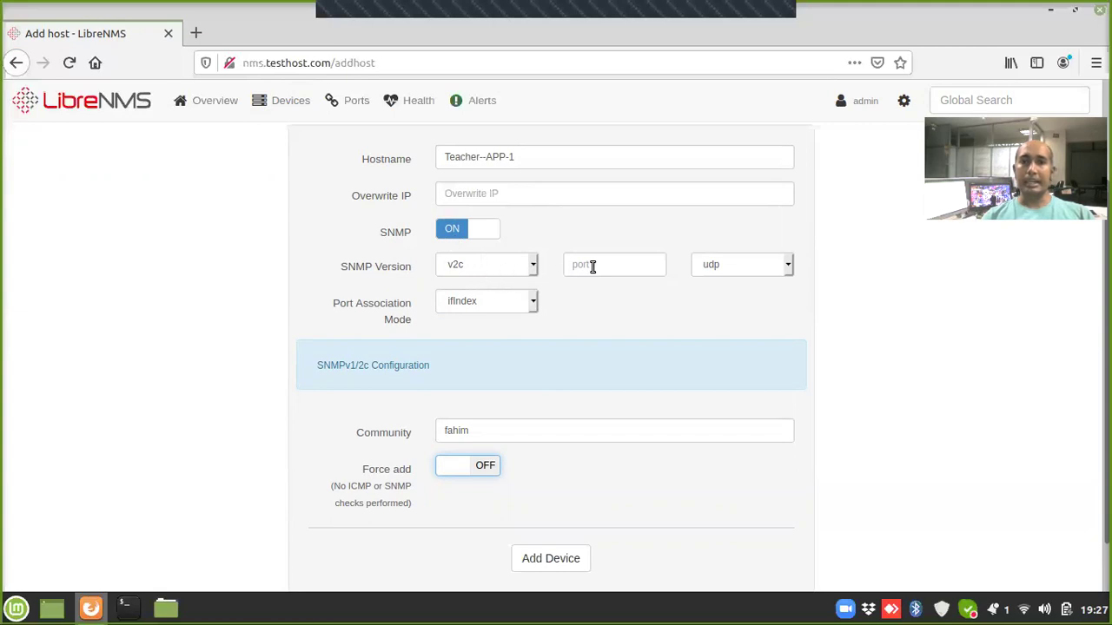
{"action": "left_click", "coordinate": [489, 266]}
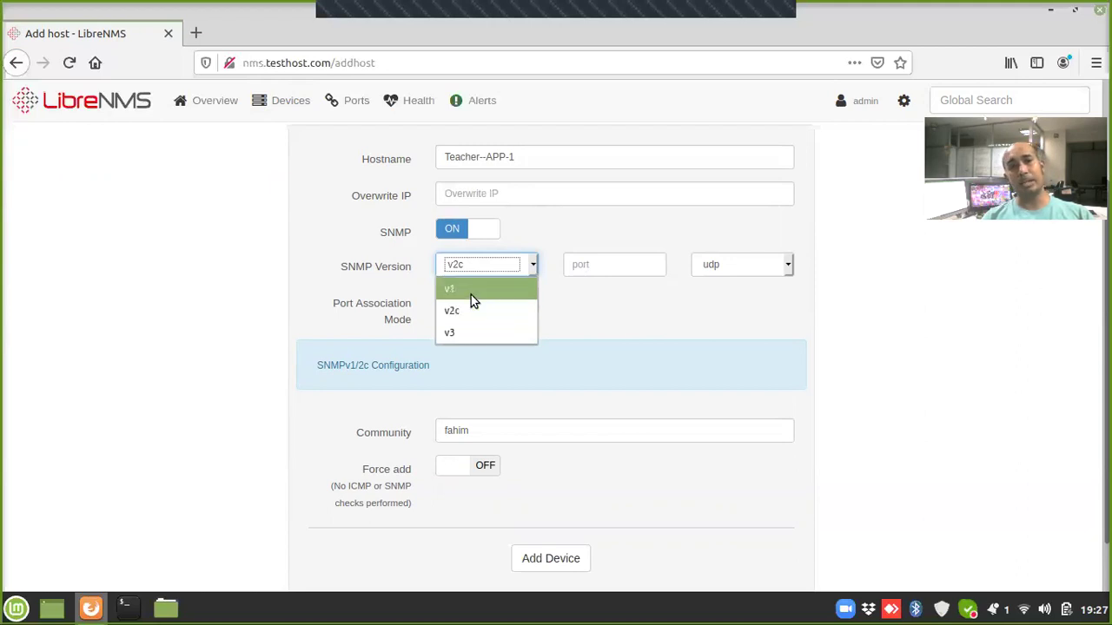
{"action": "left_click", "coordinate": [642, 312]}
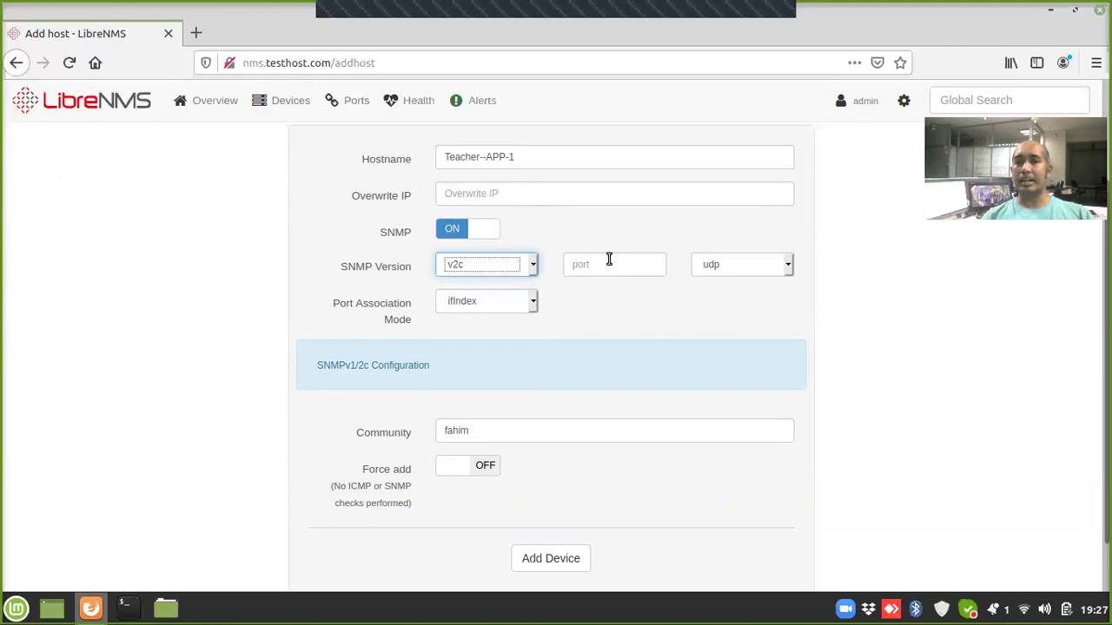
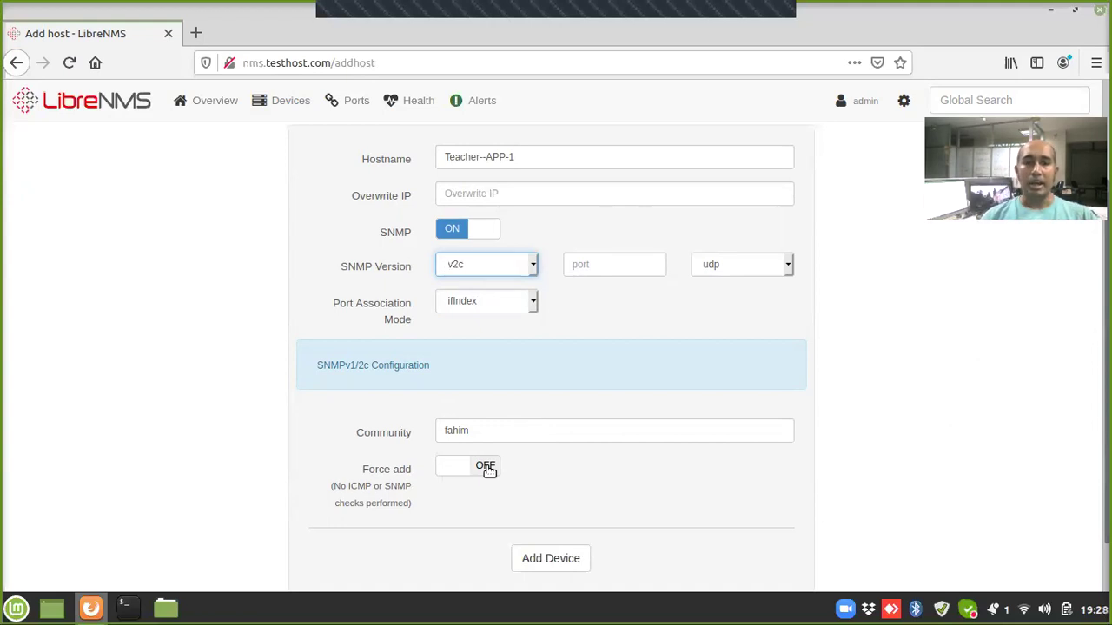
Step: Add Teacher--APP-1 with the entered community string, leaving Force add switched off
{"action": "left_click", "coordinate": [486, 467]}
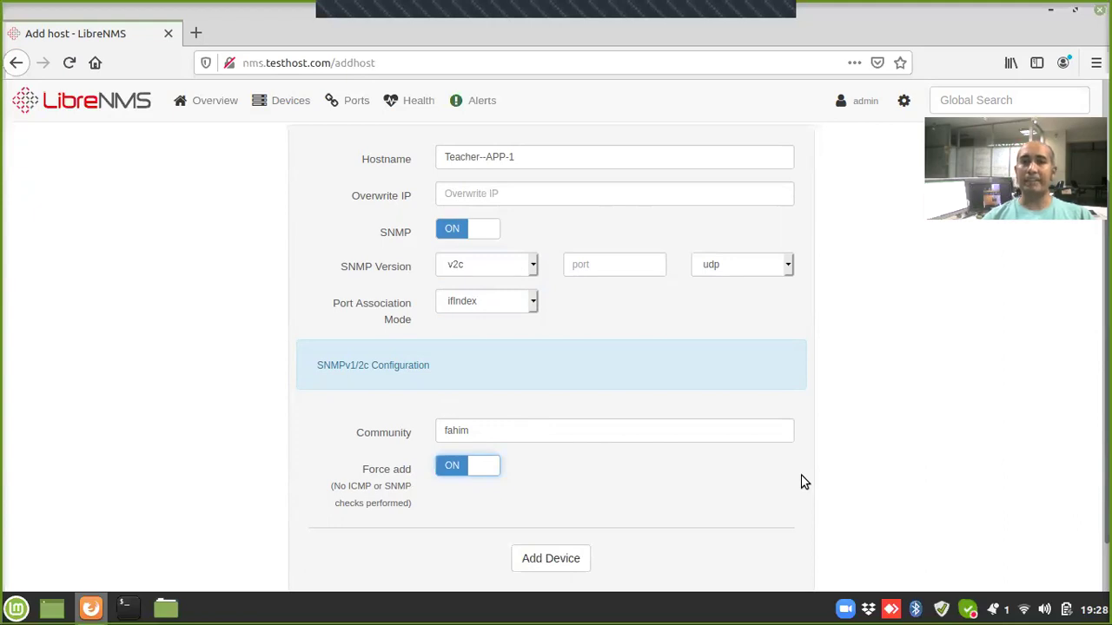
{"action": "left_click", "coordinate": [451, 477]}
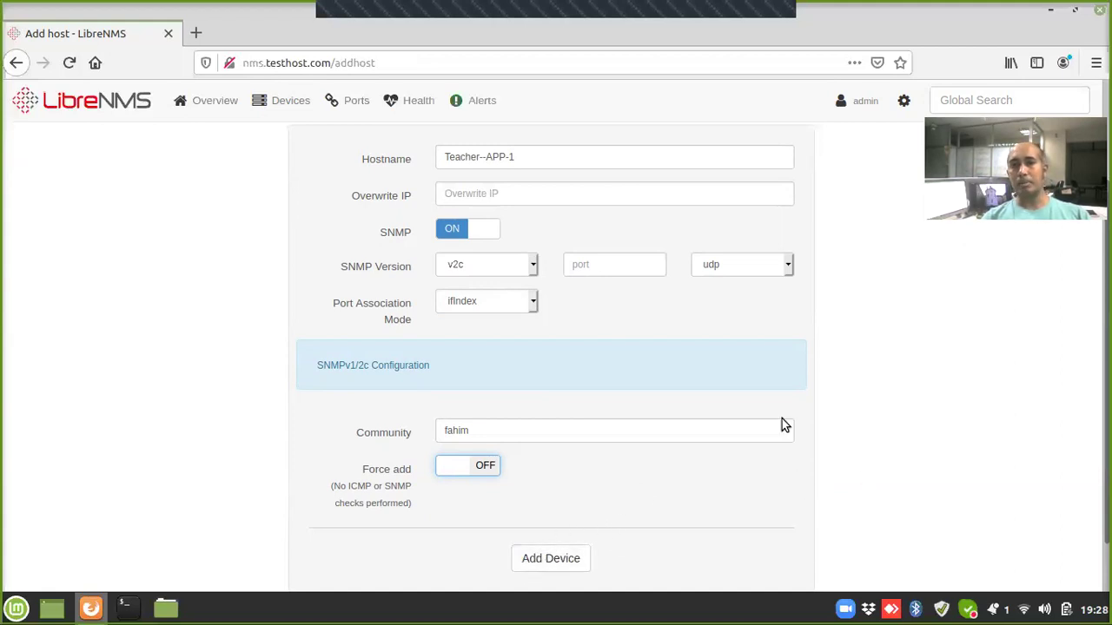
{"action": "left_click", "coordinate": [572, 151]}
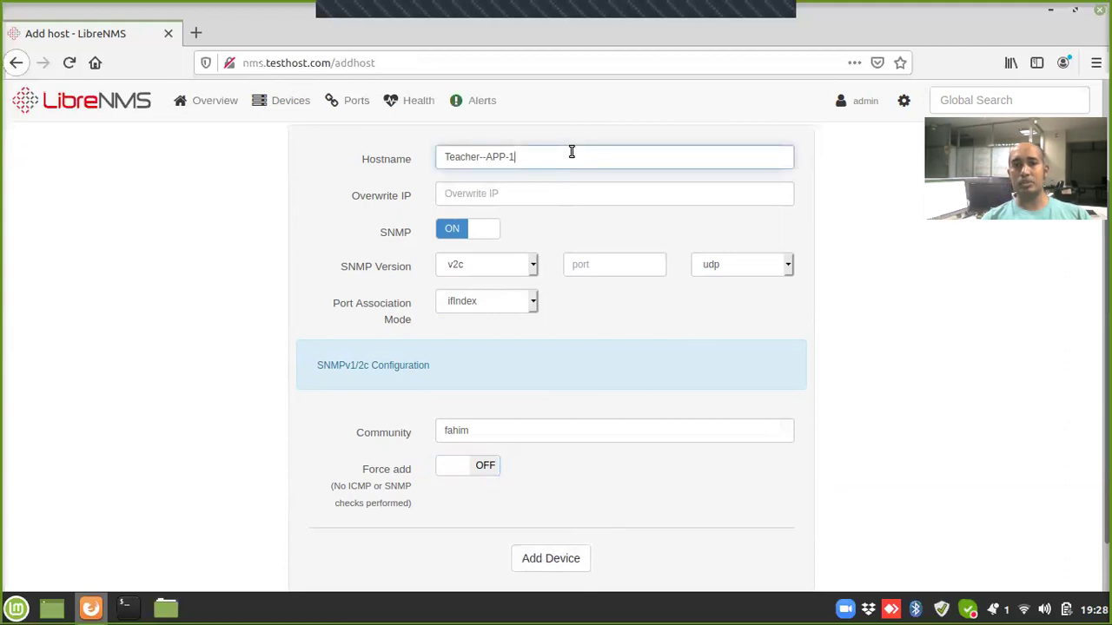
{"action": "key", "text": "ctrl+a"}
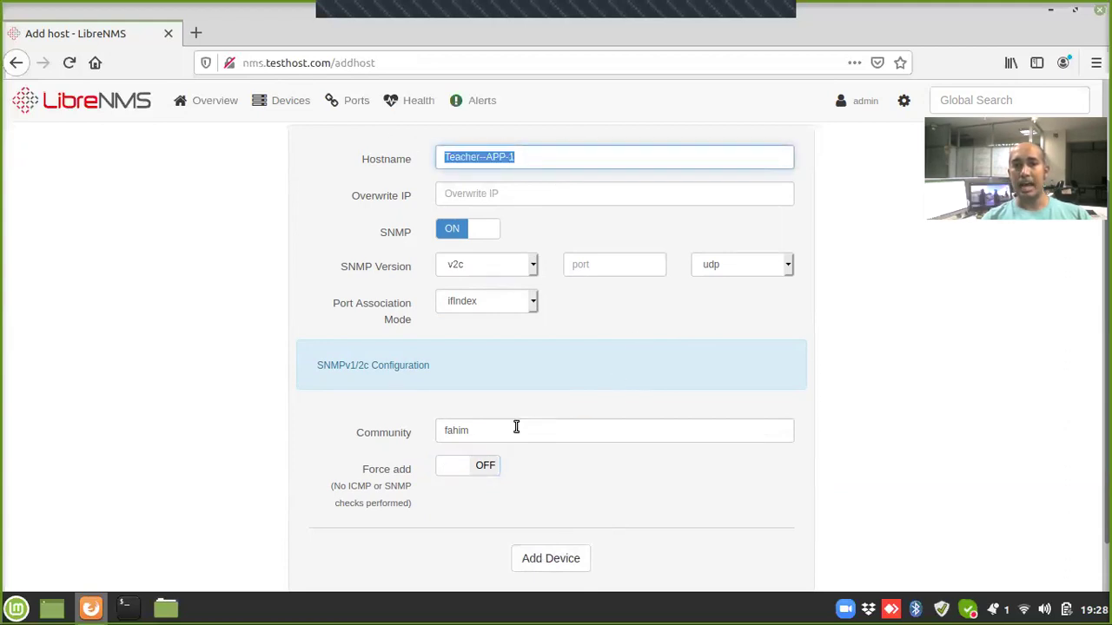
{"action": "left_click_drag", "start_coordinate": [486, 425], "coordinate": [333, 430]}
{"action": "left_click", "coordinate": [863, 406]}
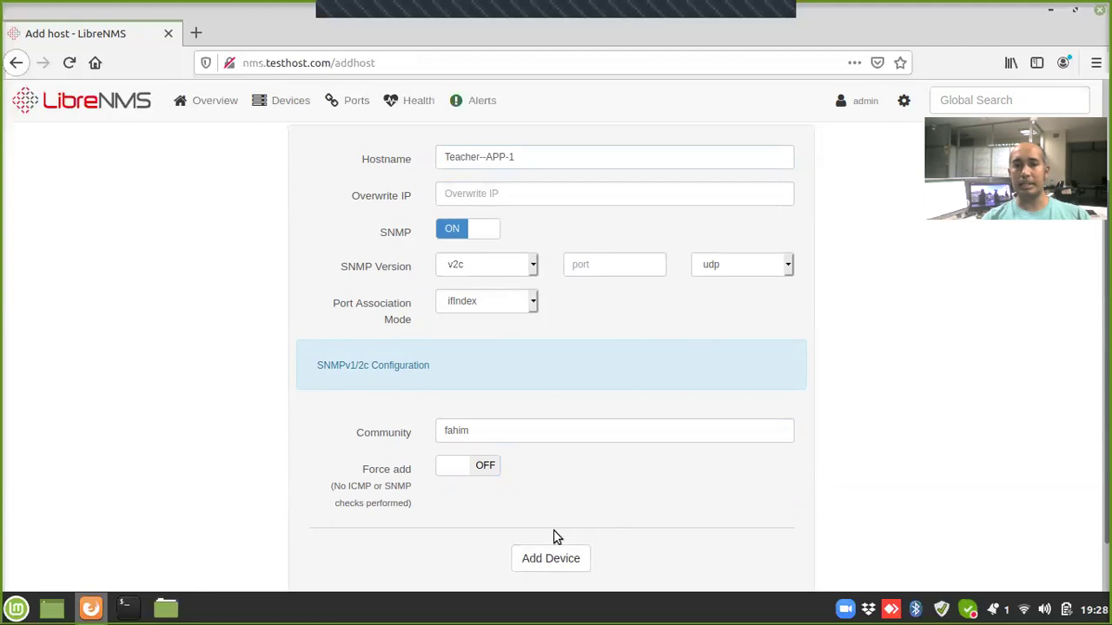
{"action": "left_click", "coordinate": [579, 565]}
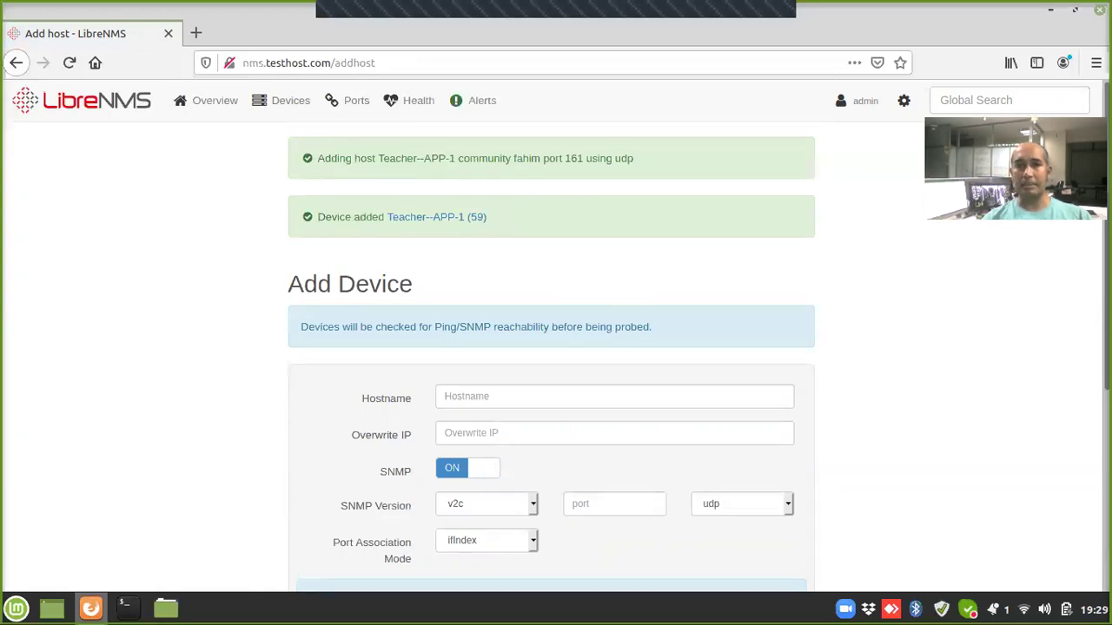
Step: Add Teacher--DB-1 from the hostname suggestions using the same SNMP community string
{"action": "scroll", "coordinate": [725, 253], "scroll_direction": "down", "scroll_amount": 3}
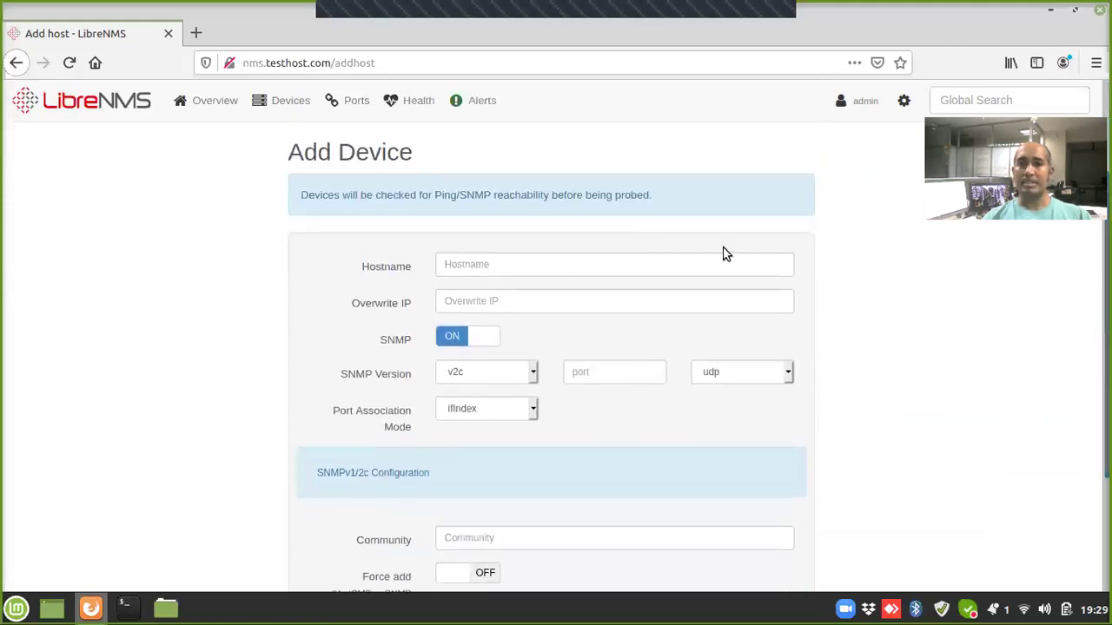
{"action": "left_click", "coordinate": [589, 271]}
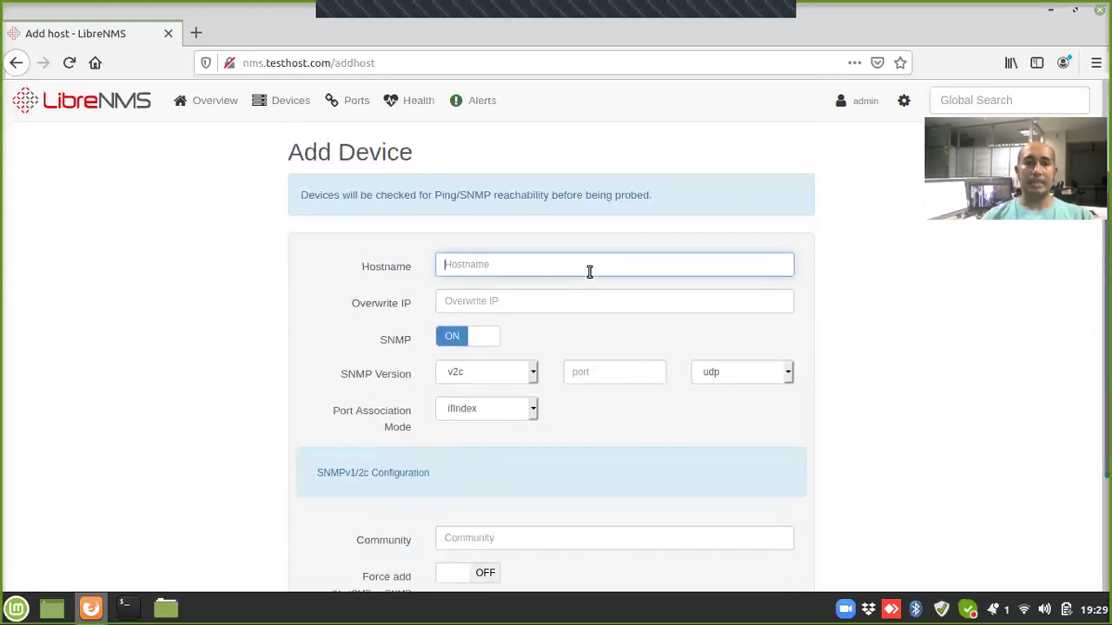
{"action": "type", "text": "Tea"}
{"action": "key", "text": "Down"}
{"action": "key", "text": "Down"}
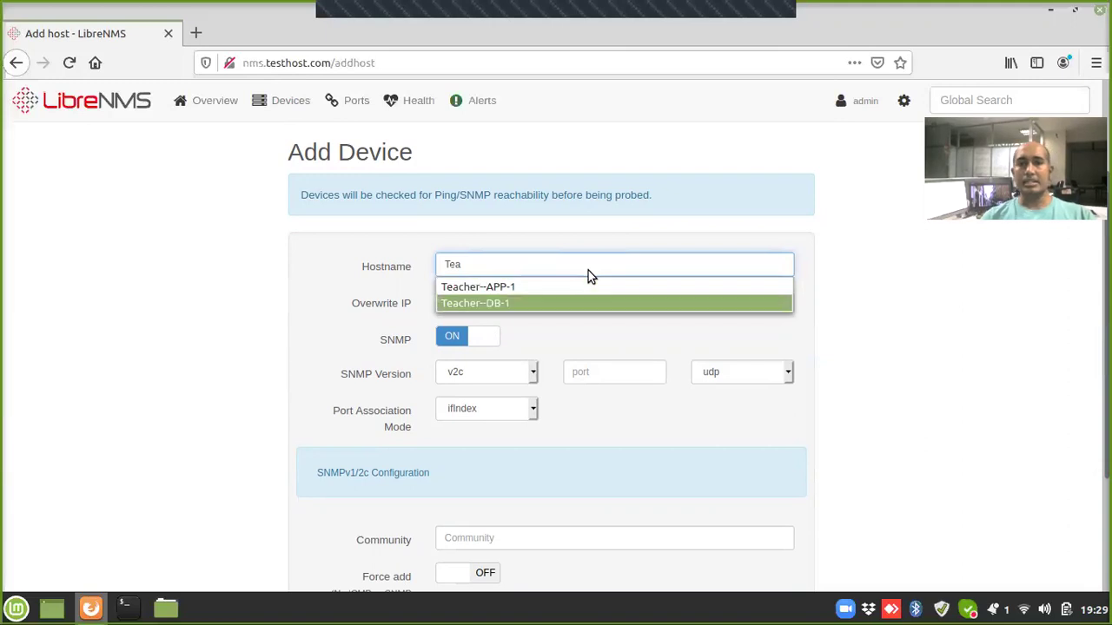
{"action": "key", "text": "Tab"}
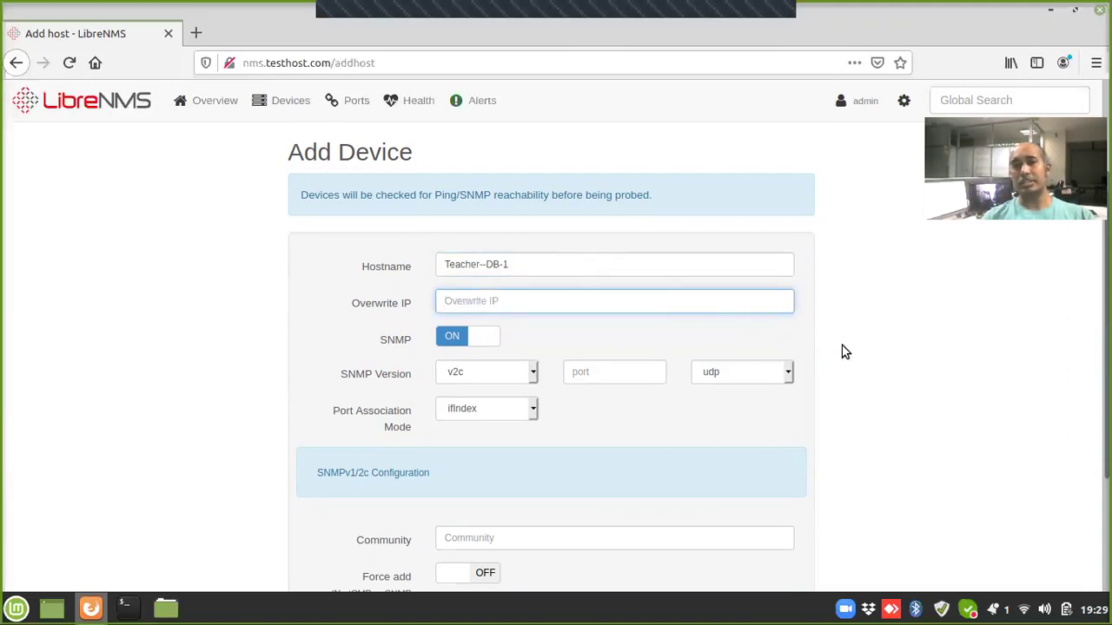
{"action": "scroll", "coordinate": [551, 348], "scroll_direction": "down", "scroll_amount": 1}
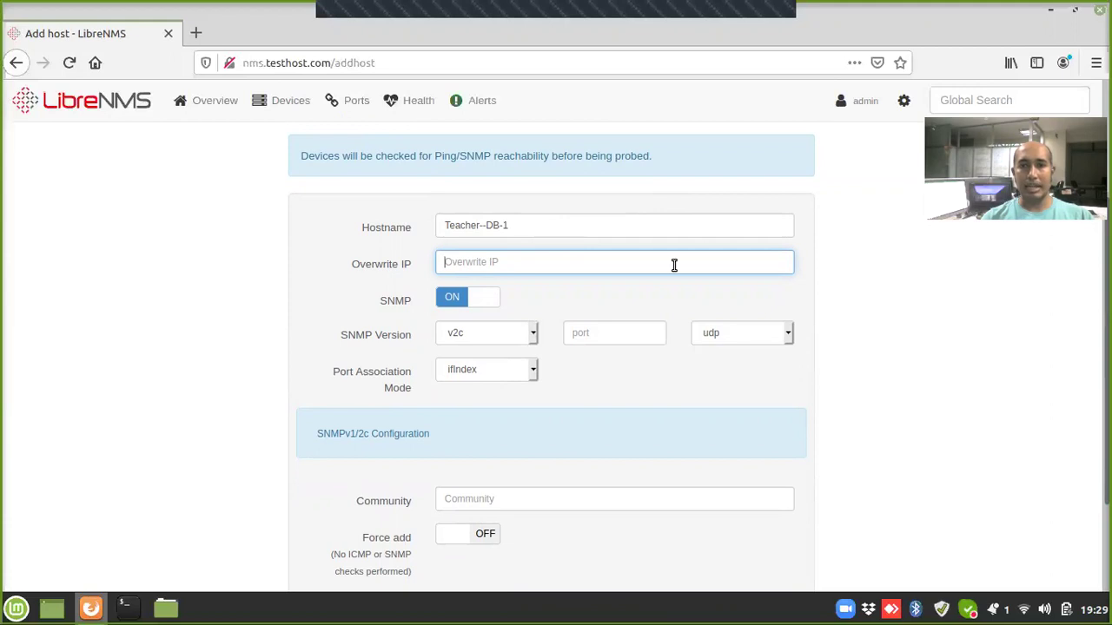
{"action": "left_click", "coordinate": [906, 296]}
{"action": "scroll", "coordinate": [697, 415], "scroll_direction": "down", "scroll_amount": 2}
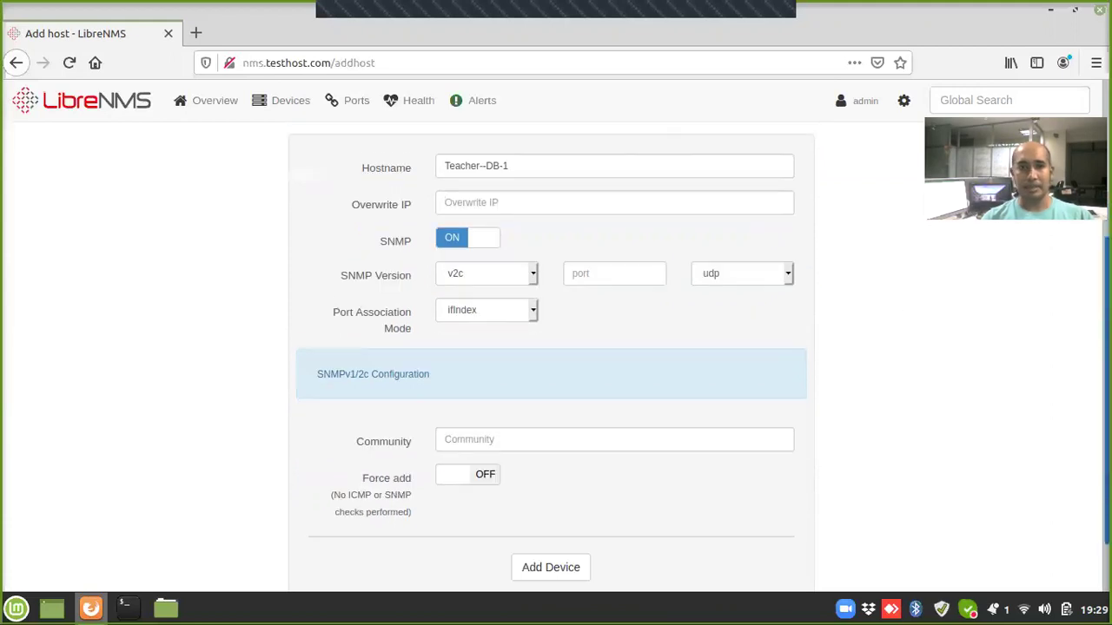
{"action": "left_click", "coordinate": [543, 431]}
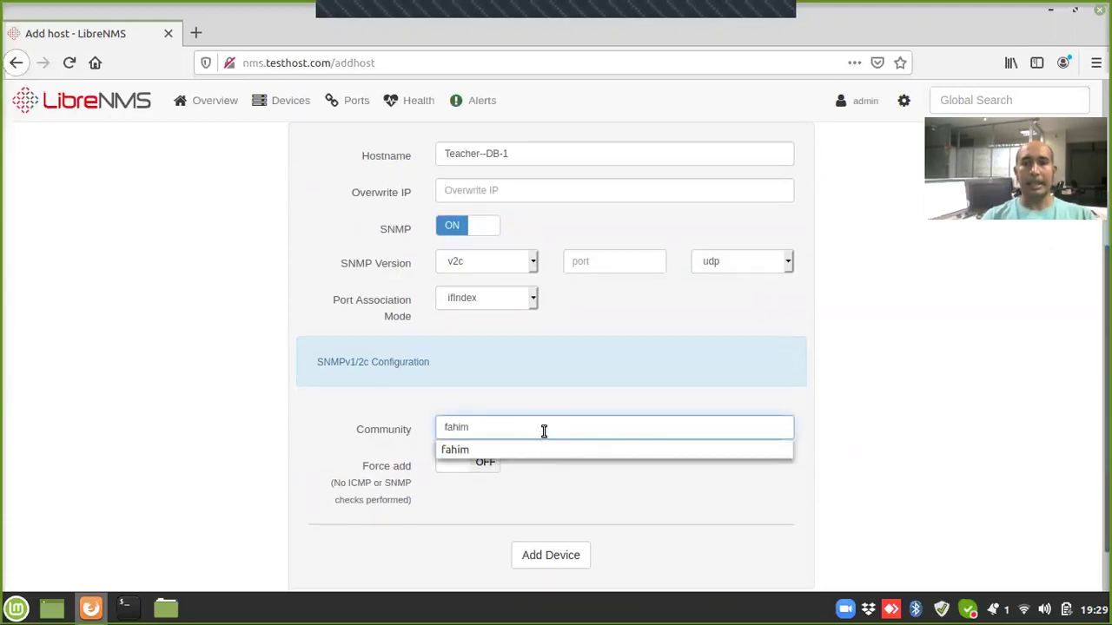
{"action": "key", "text": "Tab"}
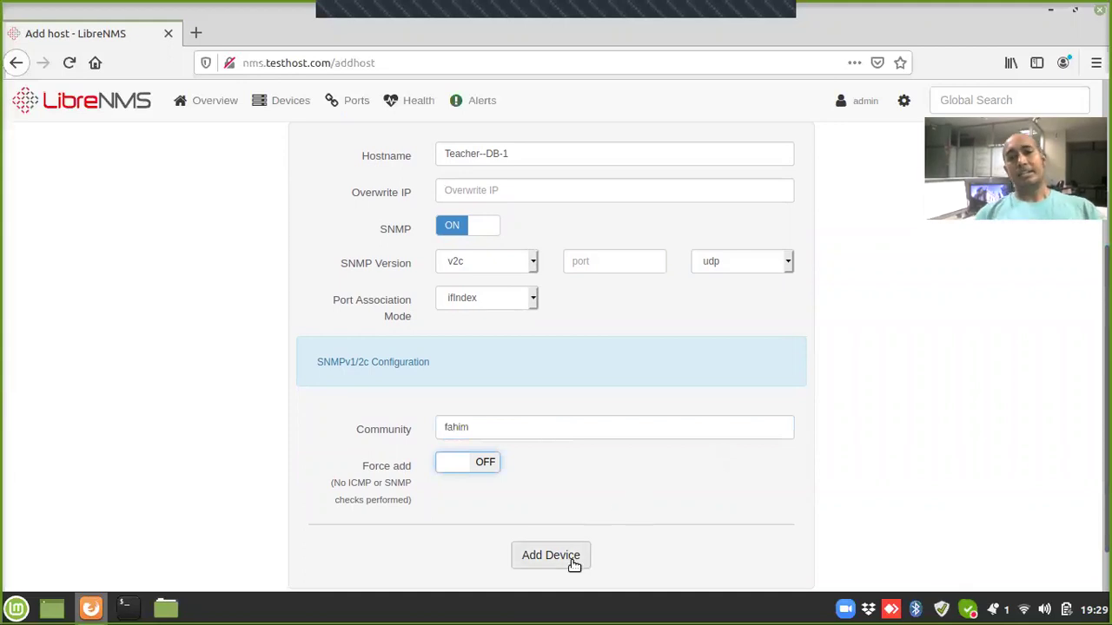
{"action": "left_click", "coordinate": [556, 555]}
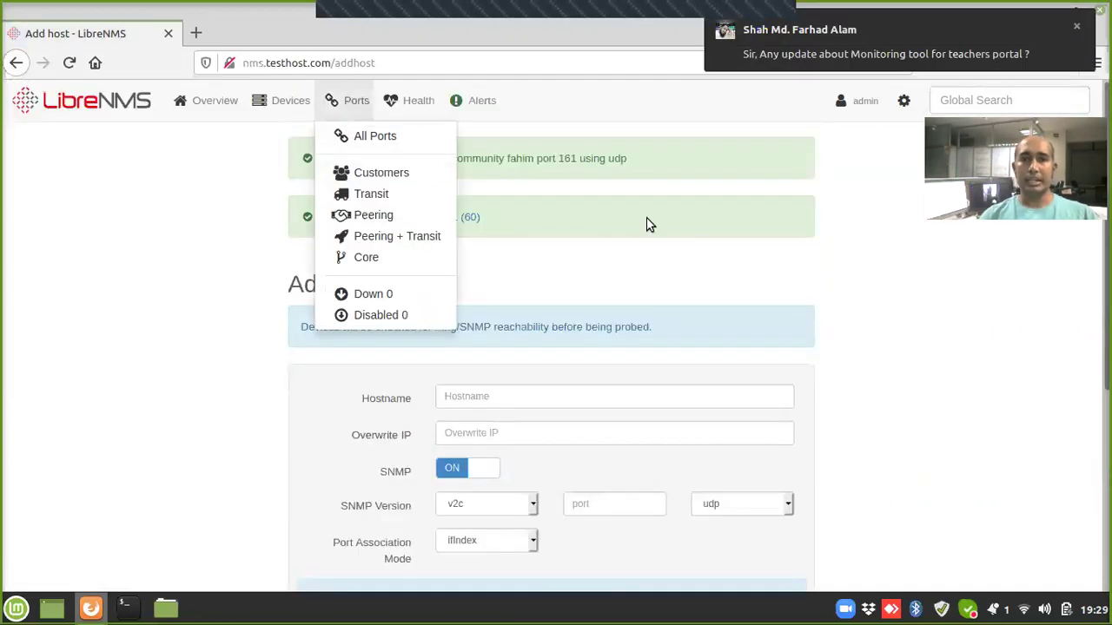
Step: Dismiss the chat popup and add Konnect--APP-1 with the same community string
{"action": "left_click", "coordinate": [1076, 26]}
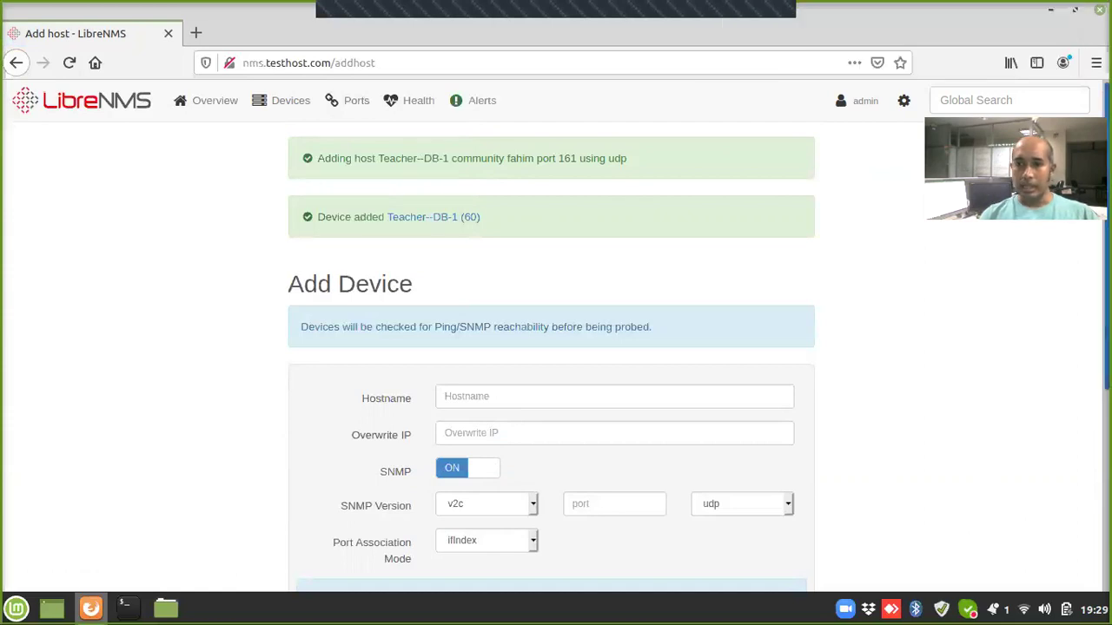
{"action": "scroll", "coordinate": [555, 347], "scroll_direction": "down", "scroll_amount": 2}
{"action": "scroll", "coordinate": [901, 310], "scroll_direction": "down", "scroll_amount": 1}
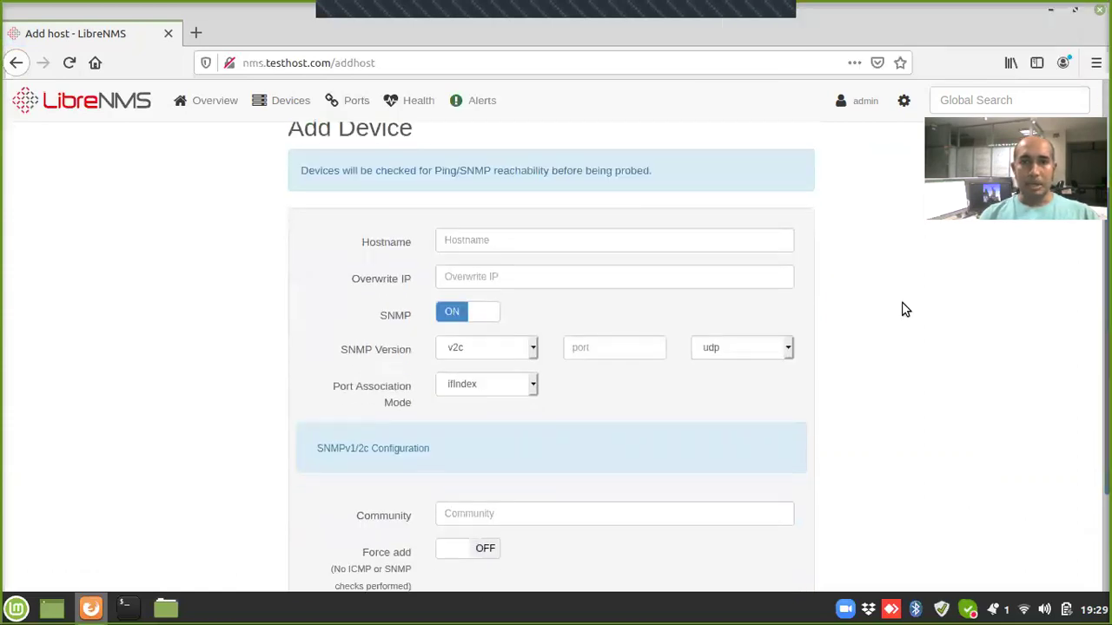
{"action": "left_click", "coordinate": [602, 243]}
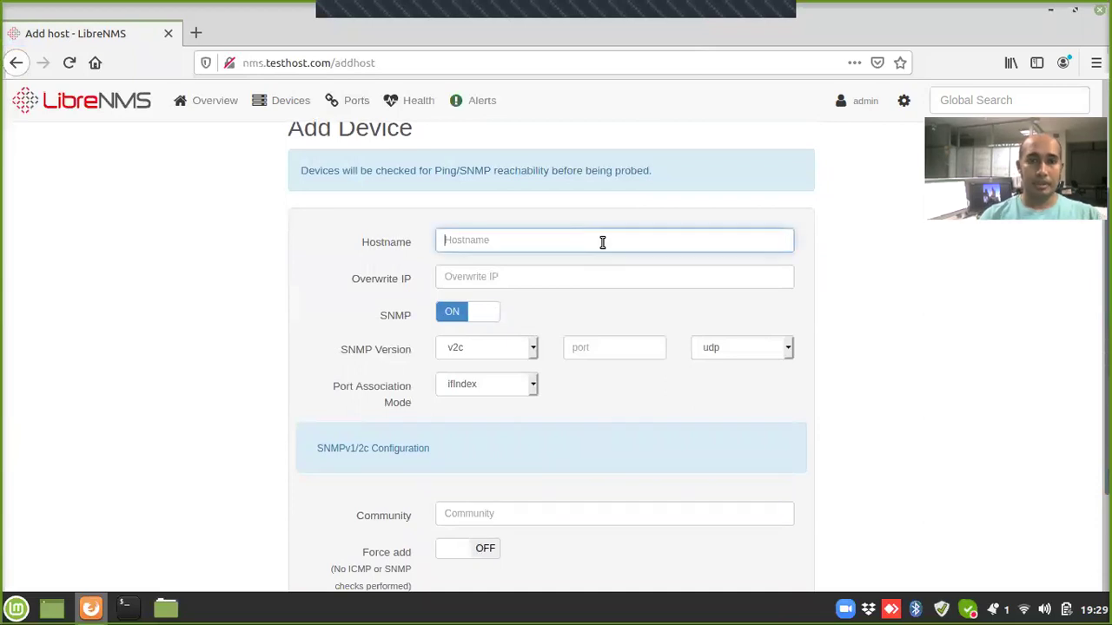
{"action": "type", "text": "Ko"}
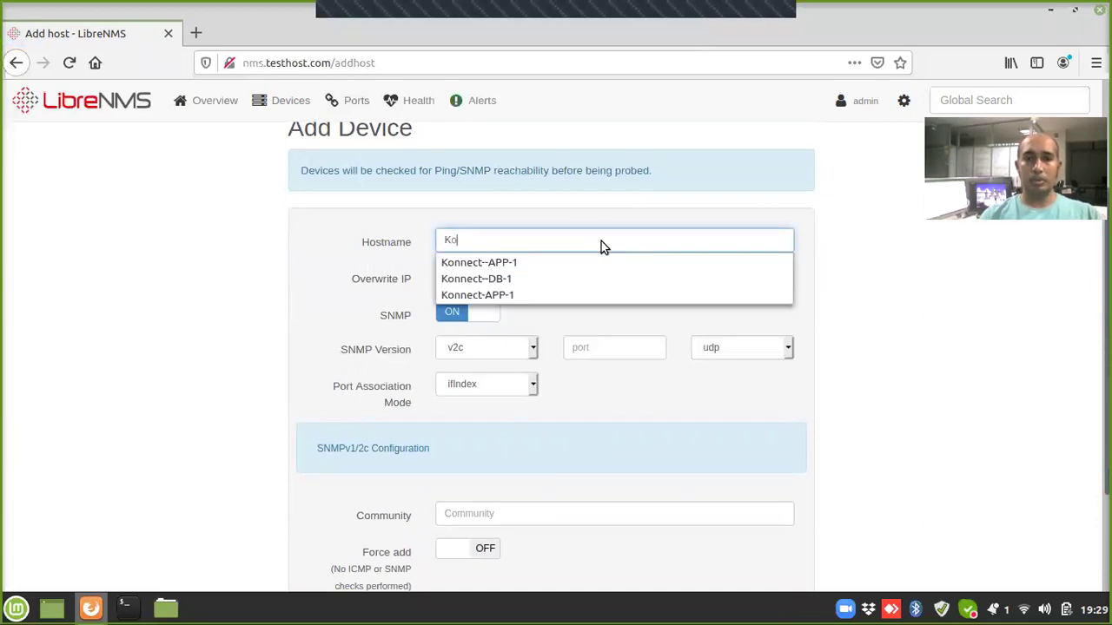
{"action": "key", "text": "Down"}
{"action": "key", "text": "Tab"}
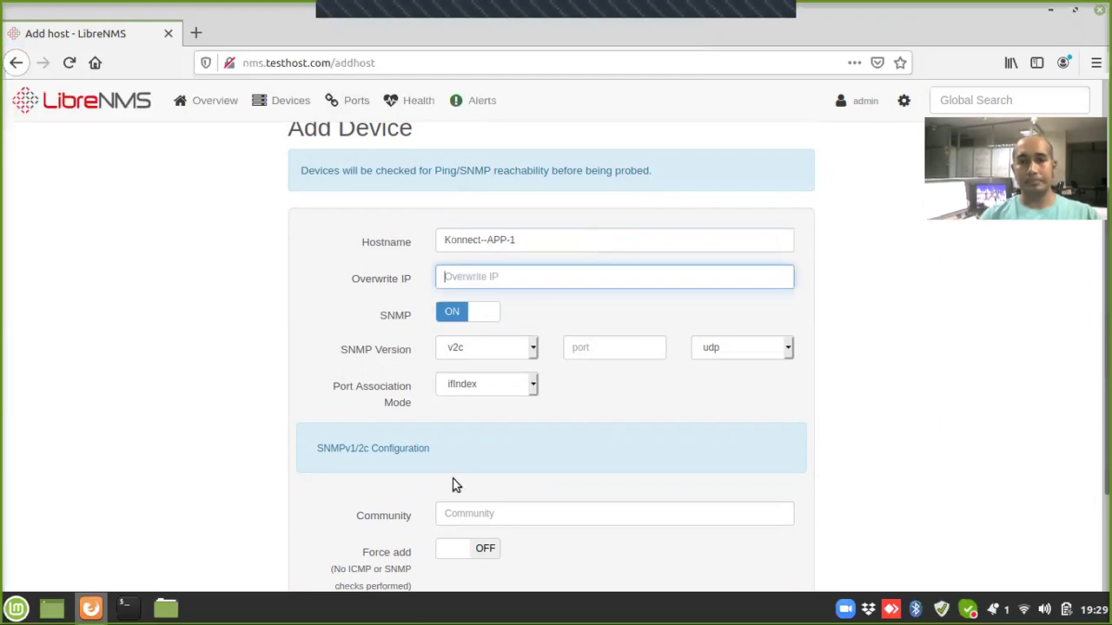
{"action": "left_click", "coordinate": [505, 515]}
{"action": "key", "text": "Tab"}
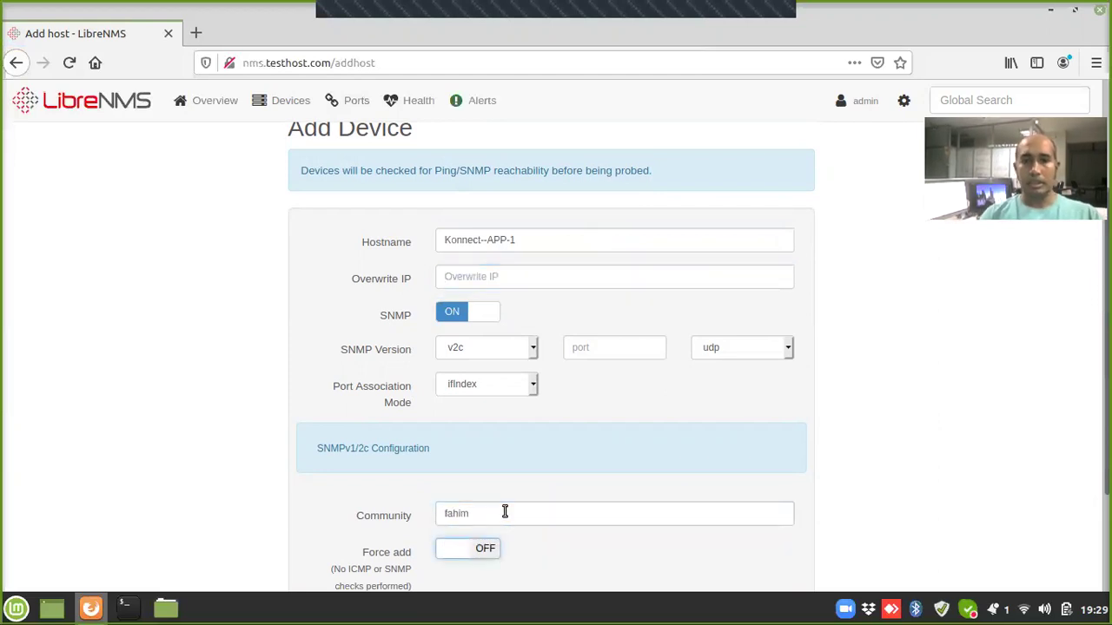
{"action": "scroll", "coordinate": [556, 348], "scroll_direction": "down", "scroll_amount": 3}
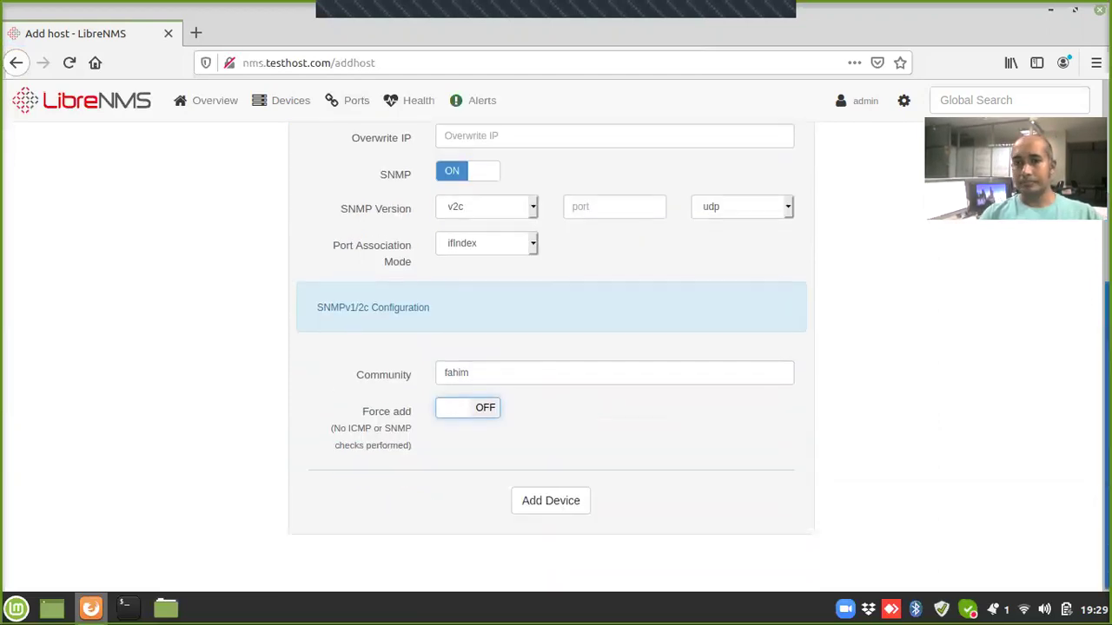
{"action": "left_click", "coordinate": [564, 508]}
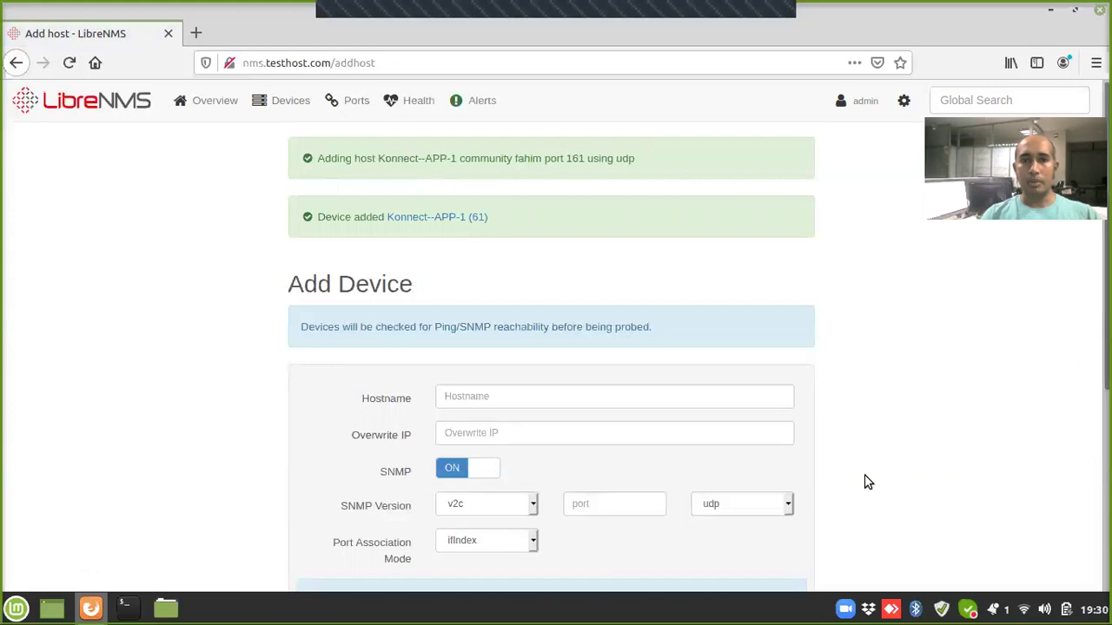
Step: Add Konnect--DB-1 using the saved community string suggestion
{"action": "scroll", "coordinate": [1042, 384], "scroll_direction": "down", "scroll_amount": 3}
{"action": "left_click", "coordinate": [588, 249]}
{"action": "type", "text": "Konn"}
{"action": "key", "text": "Down"}
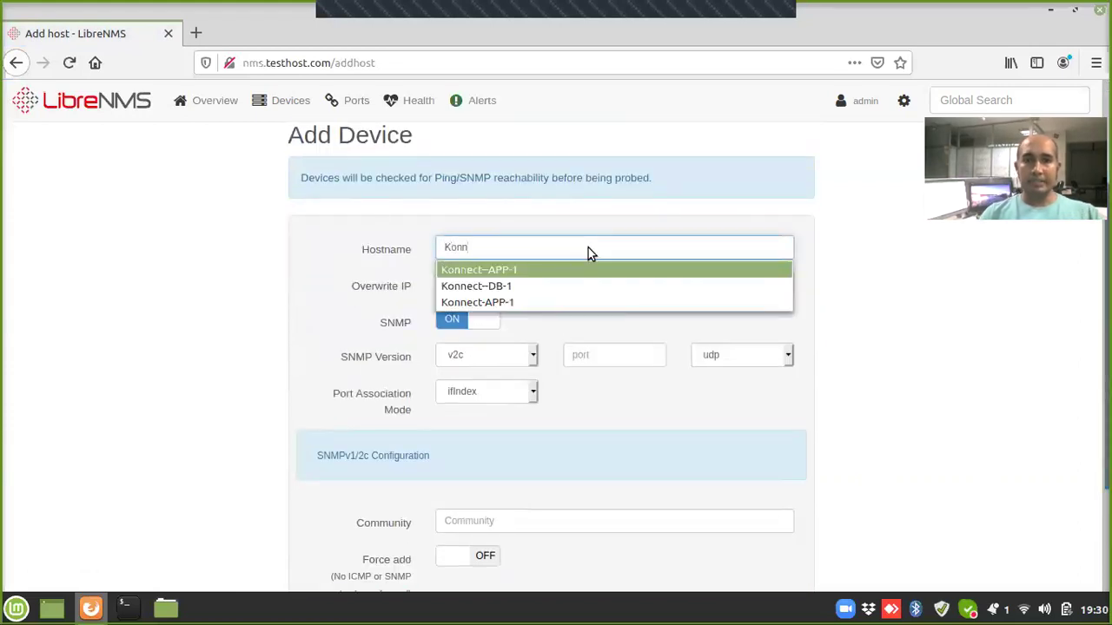
{"action": "key", "text": "Down"}
{"action": "key", "text": "Tab"}
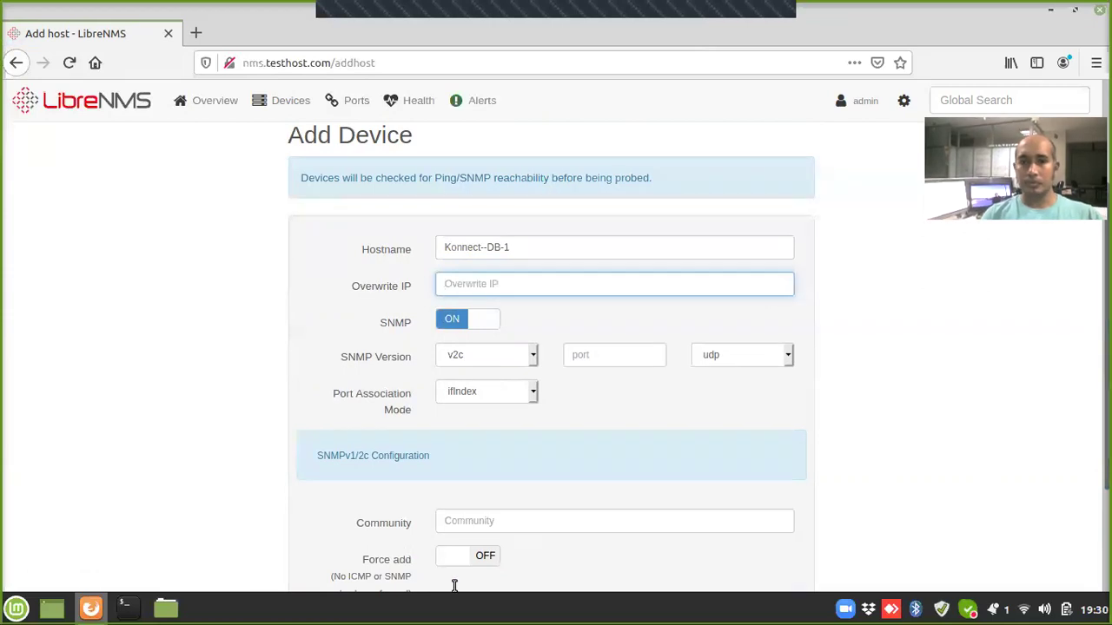
{"action": "left_click", "coordinate": [471, 511]}
{"action": "type", "text": "fa"}
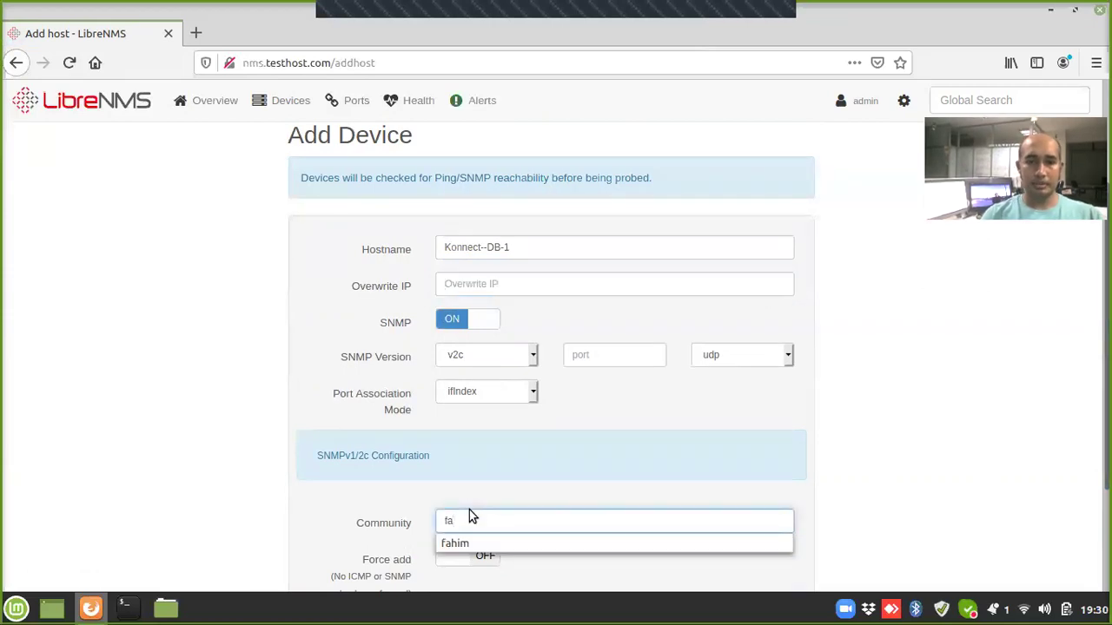
{"action": "key", "text": "Down"}
{"action": "key", "text": "Return"}
{"action": "key", "text": "Tab"}
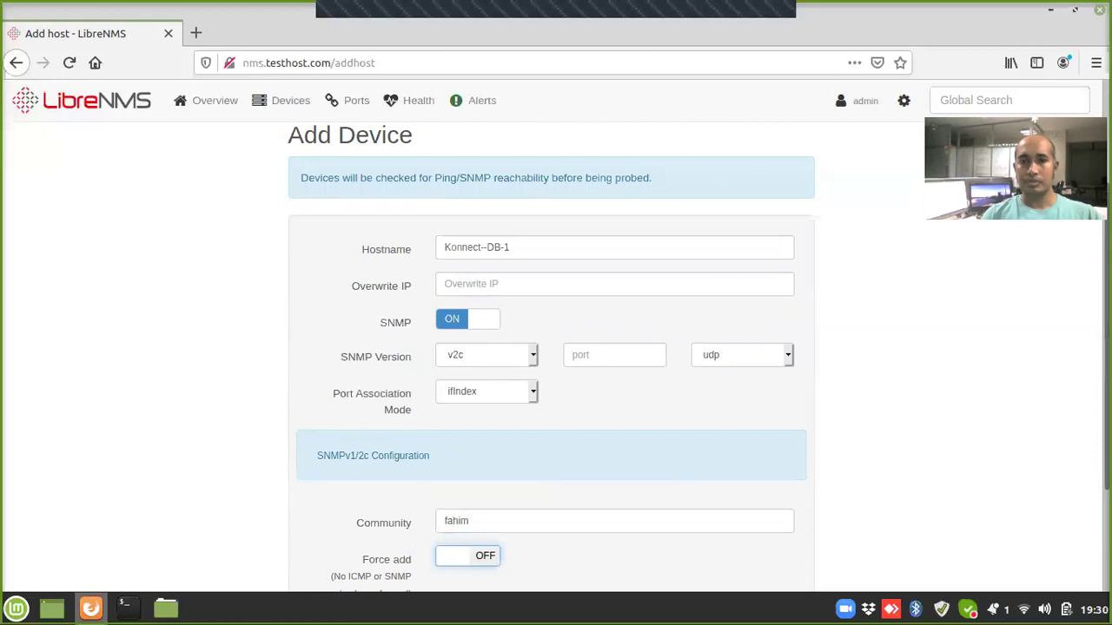
{"action": "scroll", "coordinate": [910, 484], "scroll_direction": "down", "scroll_amount": 3}
{"action": "left_click", "coordinate": [558, 502]}
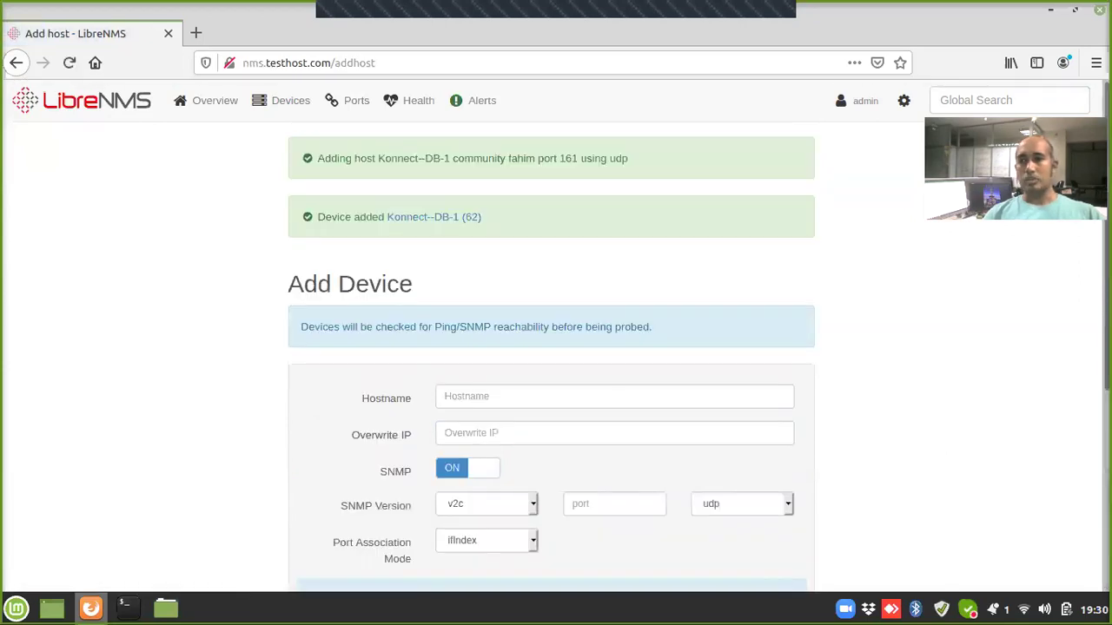
Step: Go to the main LibreNMS dashboard
{"action": "scroll", "coordinate": [951, 404], "scroll_direction": "down", "scroll_amount": 1}
{"action": "scroll", "coordinate": [699, 329], "scroll_direction": "up", "scroll_amount": 1}
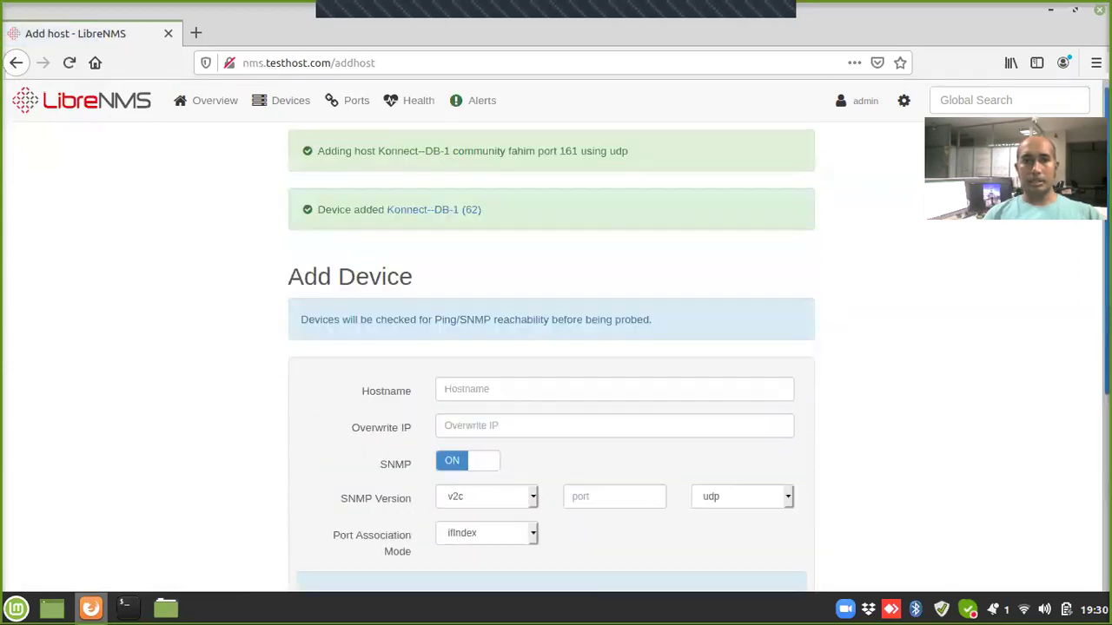
{"action": "scroll", "coordinate": [551, 356], "scroll_direction": "down", "scroll_amount": 2}
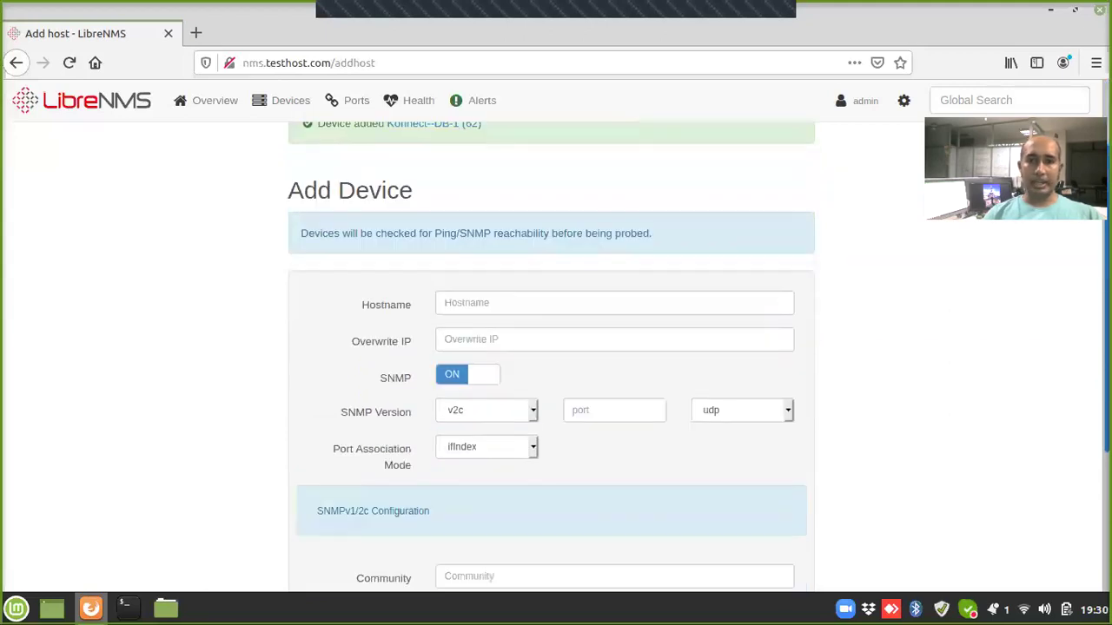
{"action": "scroll", "coordinate": [551, 356], "scroll_direction": "up", "scroll_amount": 2}
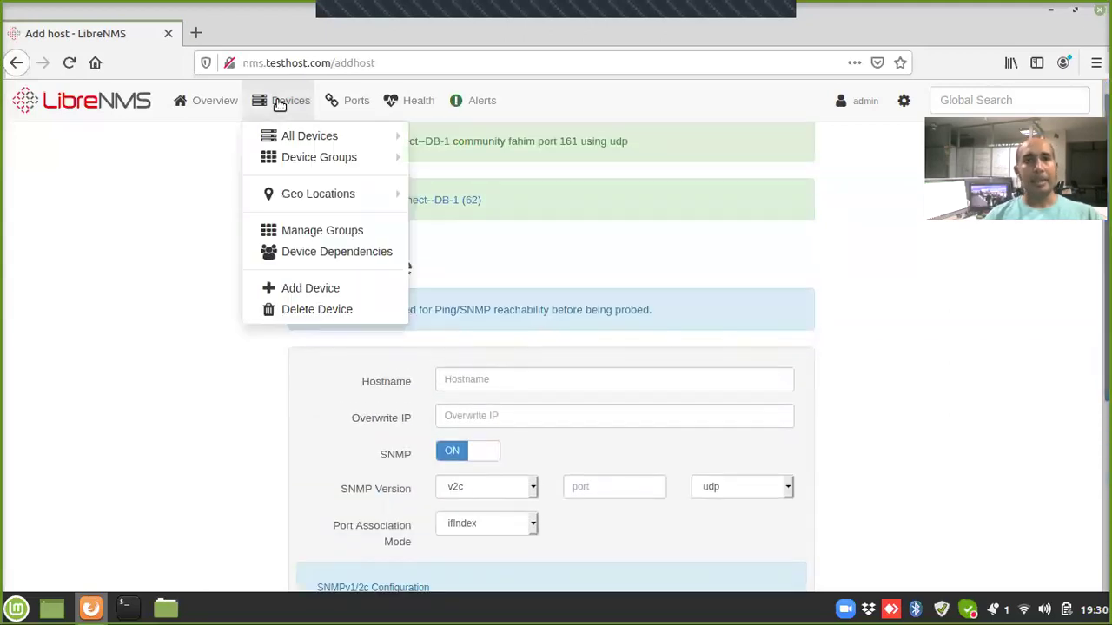
{"action": "mouse_move", "coordinate": [208, 100]}
{"action": "left_click", "coordinate": [207, 139]}
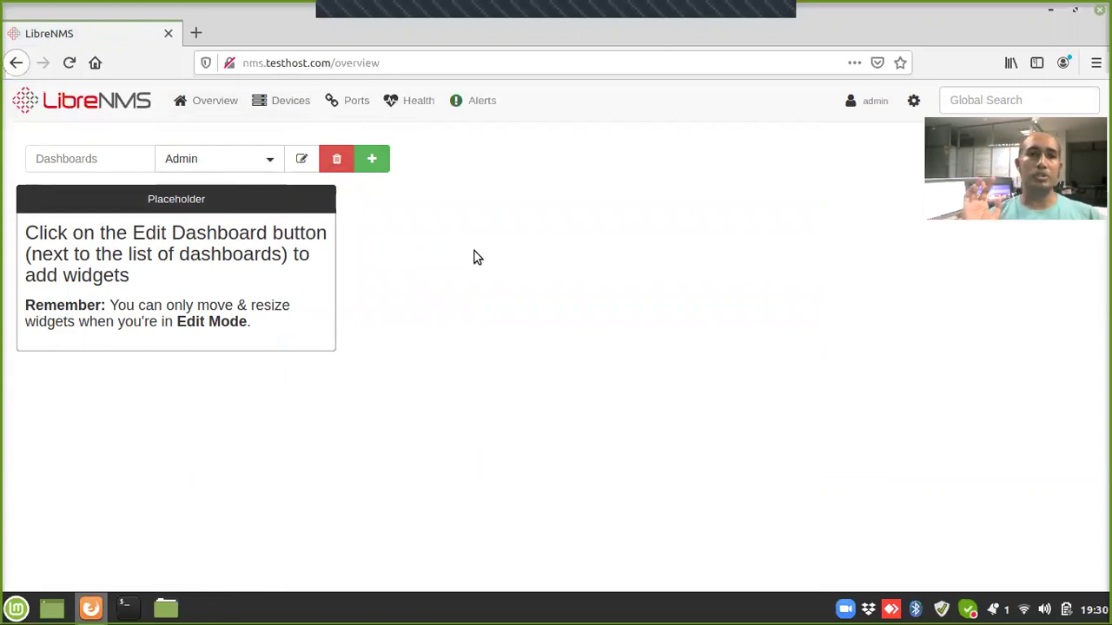
Step: Create a new dashboard named Teacher
{"action": "left_click", "coordinate": [372, 163]}
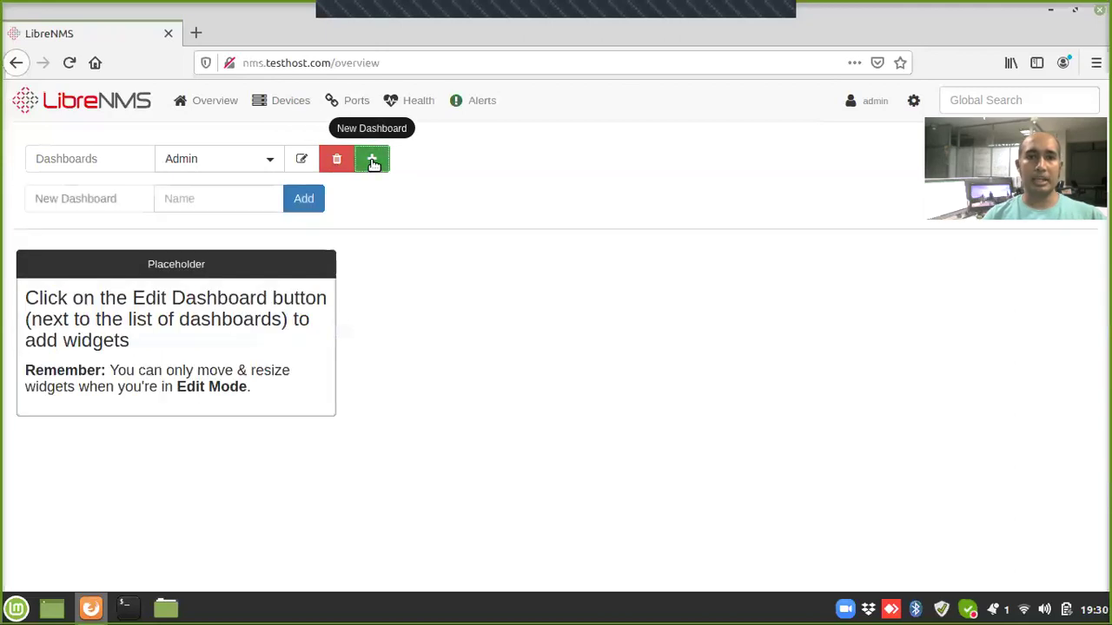
{"action": "left_click", "coordinate": [194, 196]}
{"action": "type", "text": "Teacher"}
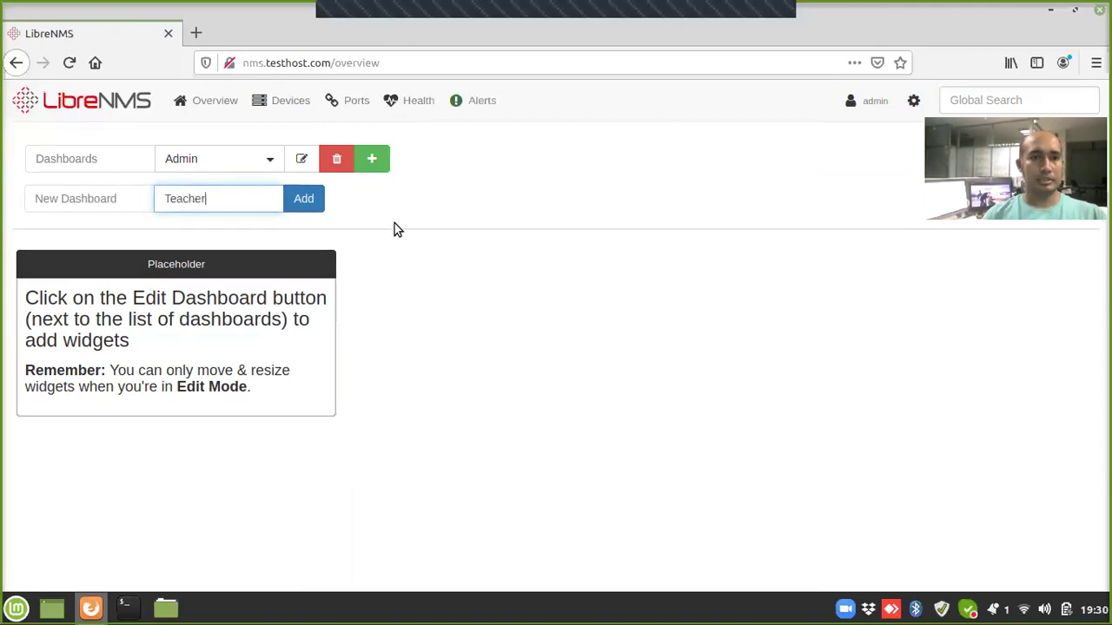
{"action": "left_click", "coordinate": [306, 202]}
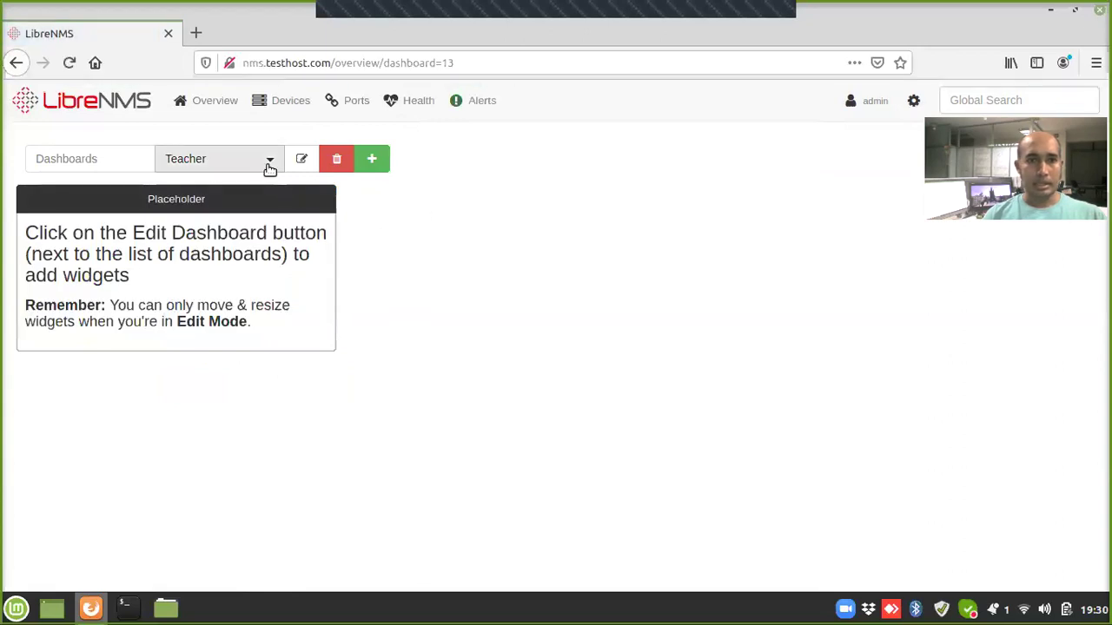
Step: Set the Teacher dashboard to Shared (Read) and remove its Placeholder widget
{"action": "left_click", "coordinate": [303, 163]}
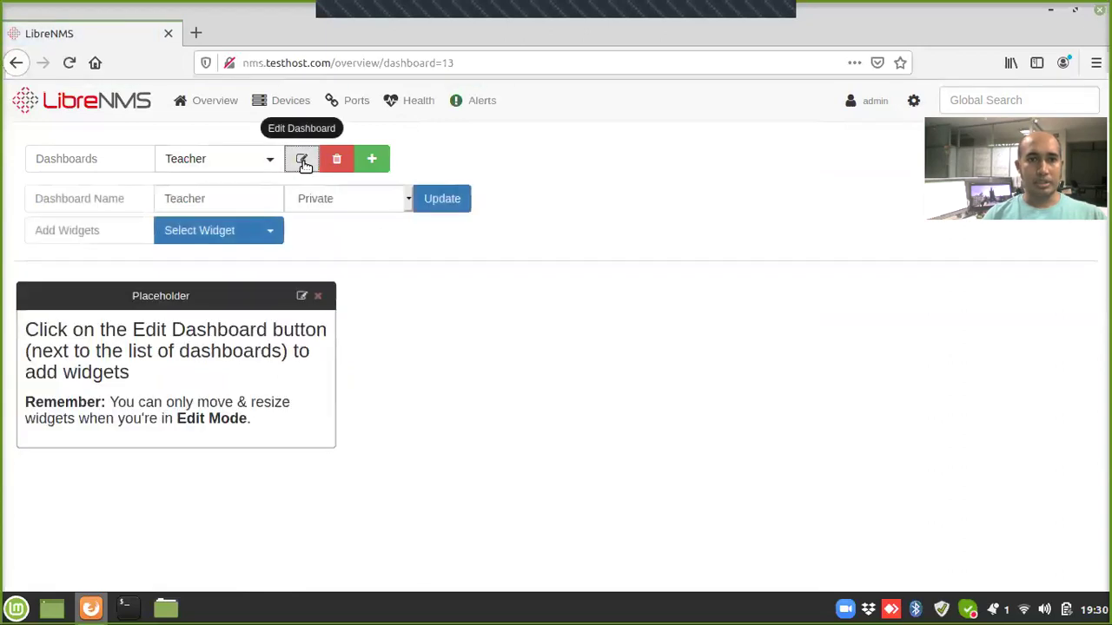
{"action": "left_click", "coordinate": [383, 198]}
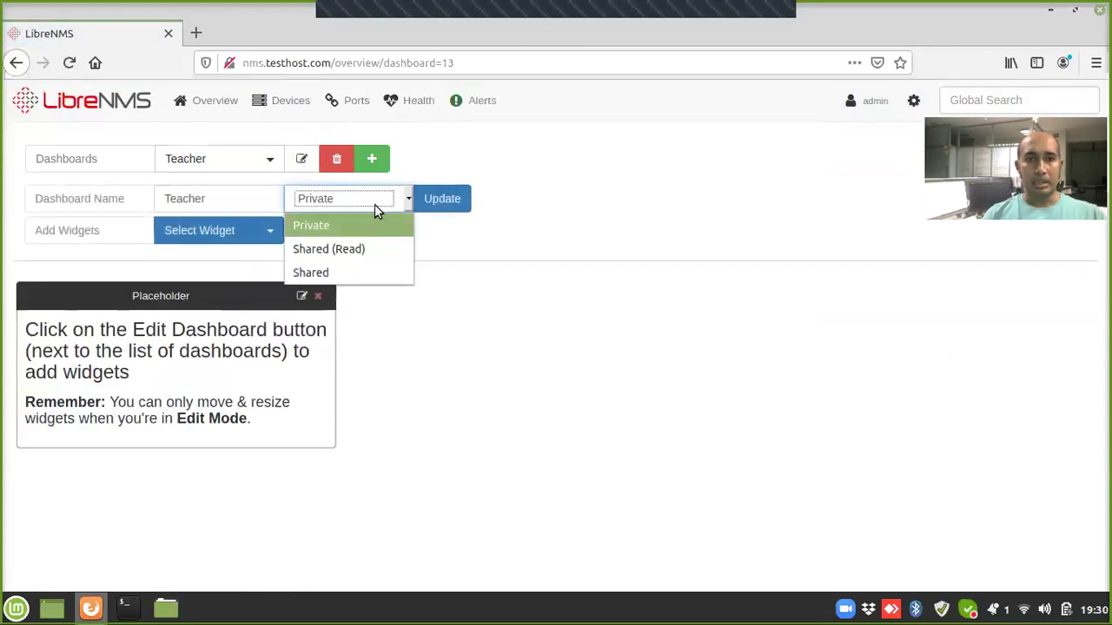
{"action": "left_click", "coordinate": [322, 250]}
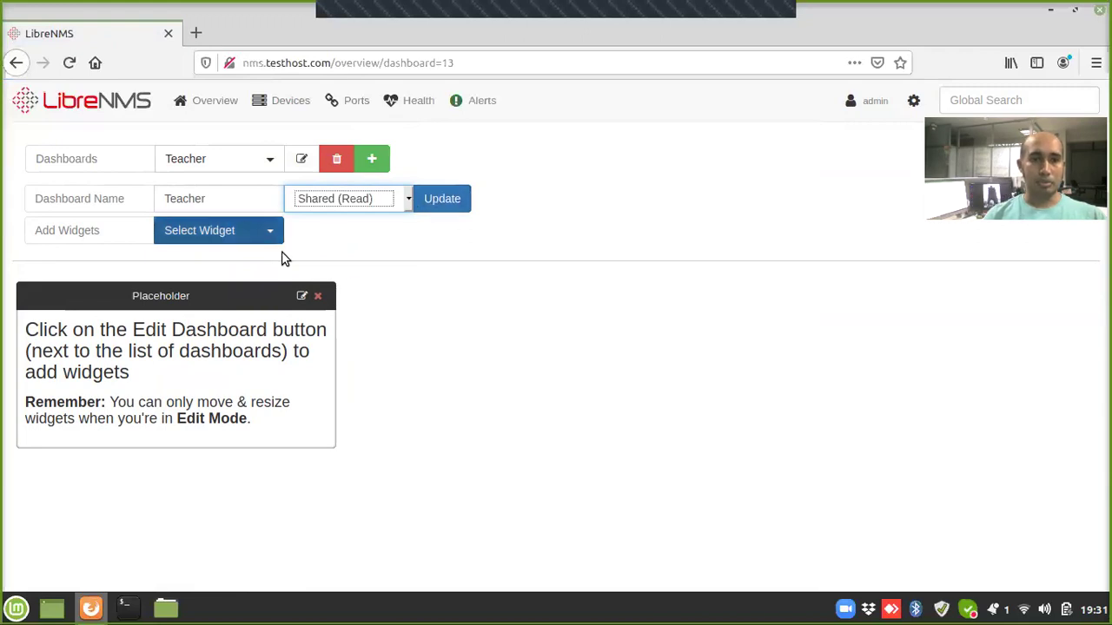
{"action": "left_click", "coordinate": [318, 300]}
Step: Add an Availability map widget to the Teacher dashboard
{"action": "left_click", "coordinate": [205, 234]}
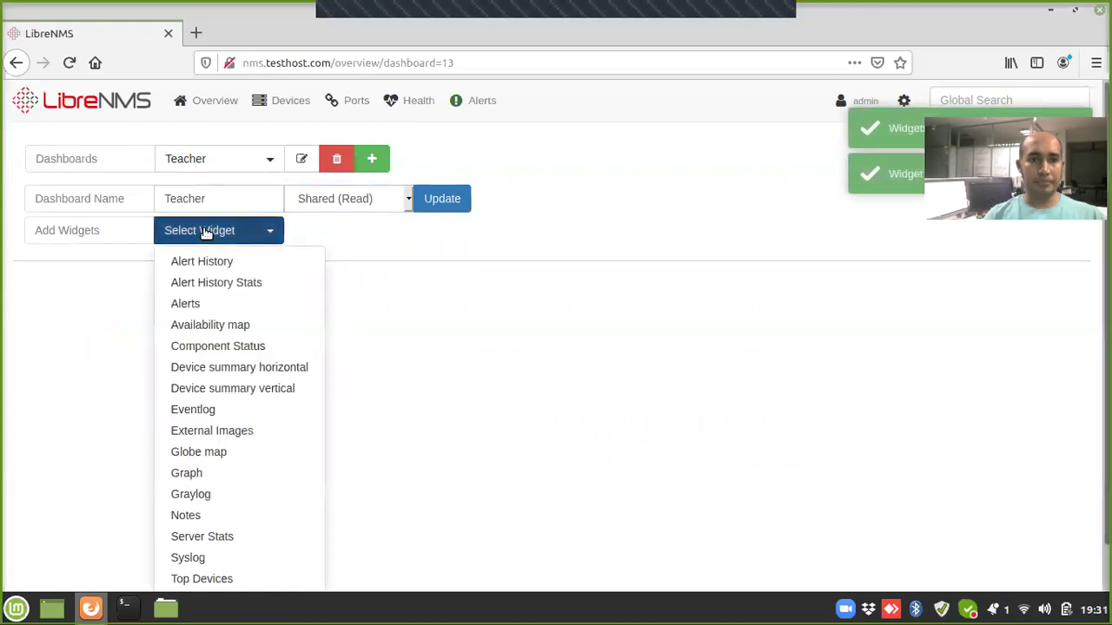
{"action": "left_click", "coordinate": [241, 325]}
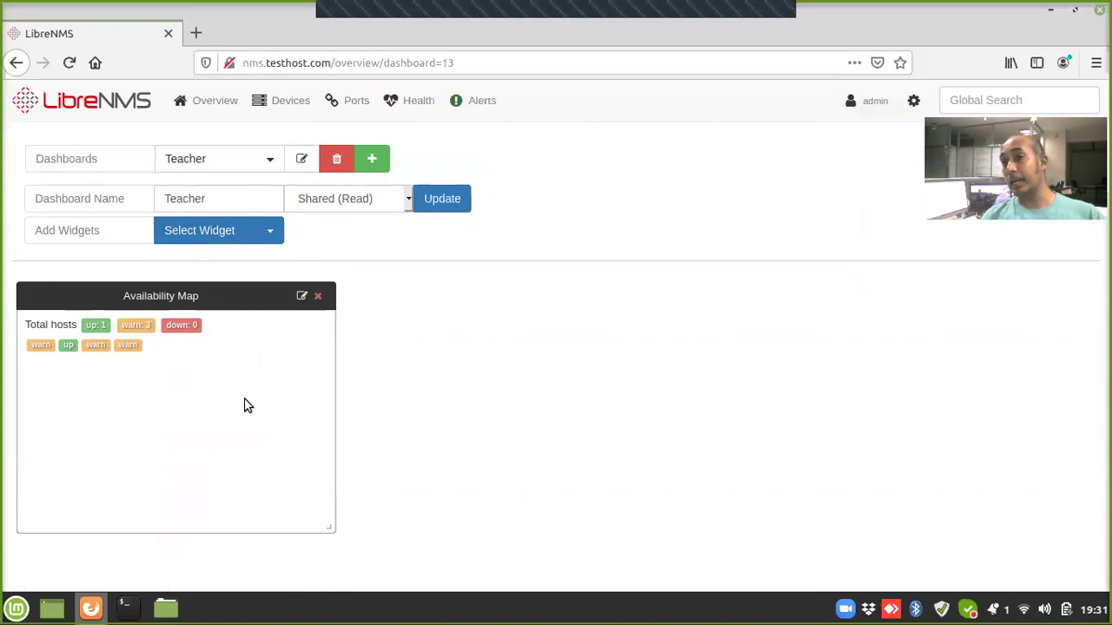
Step: Limit the availability map to the Teachers Portal device group and save the dashboard
{"action": "left_click", "coordinate": [301, 297]}
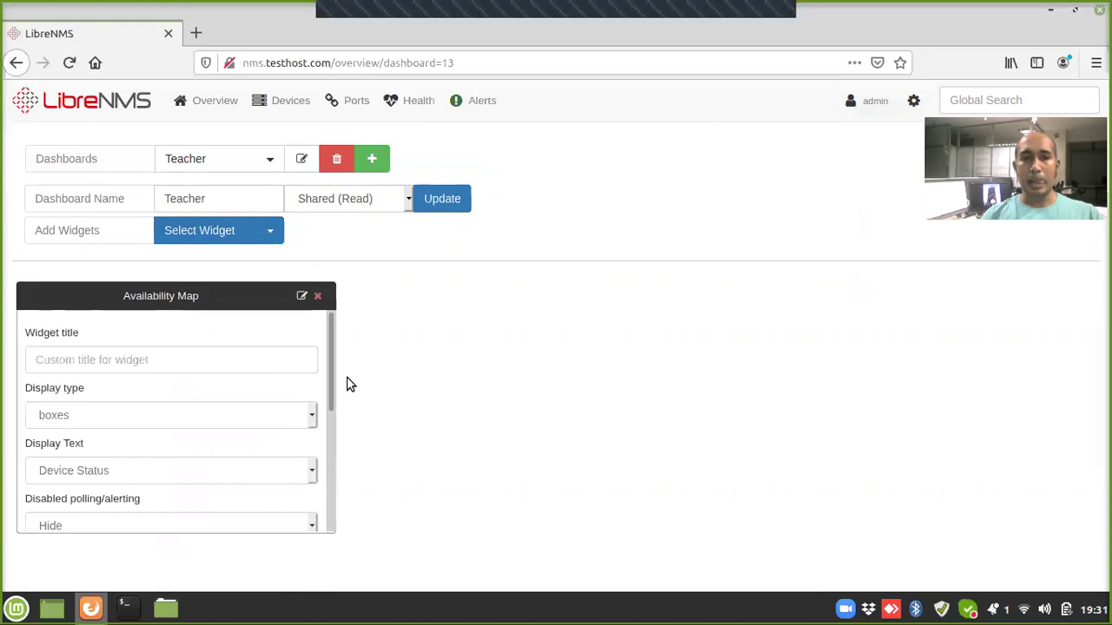
{"action": "left_click_drag", "start_coordinate": [330, 357], "coordinate": [339, 478]}
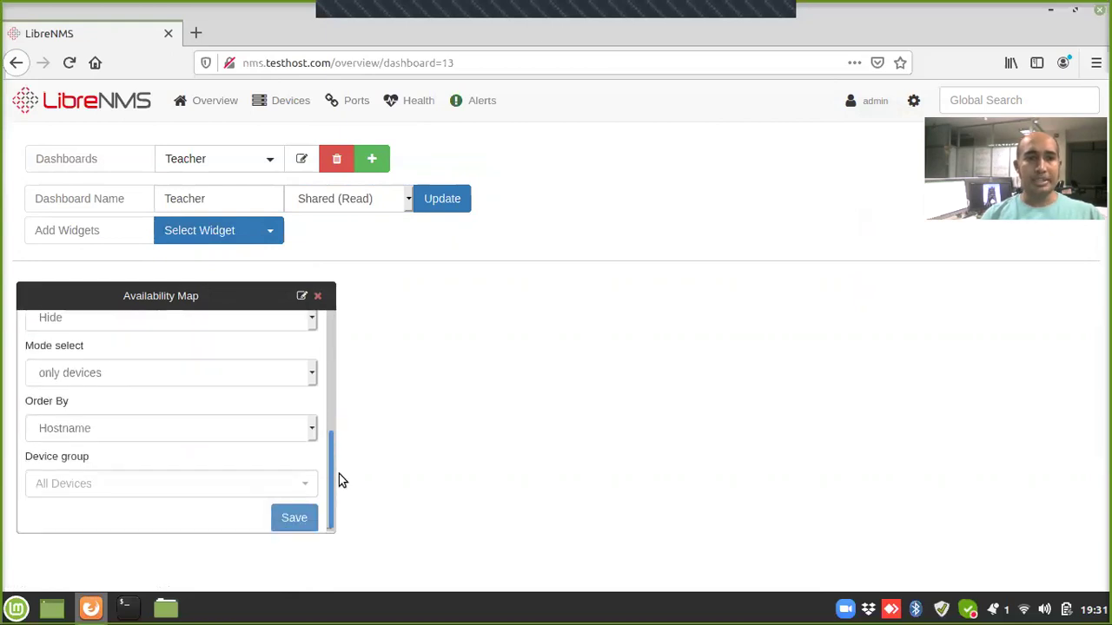
{"action": "left_click", "coordinate": [112, 485]}
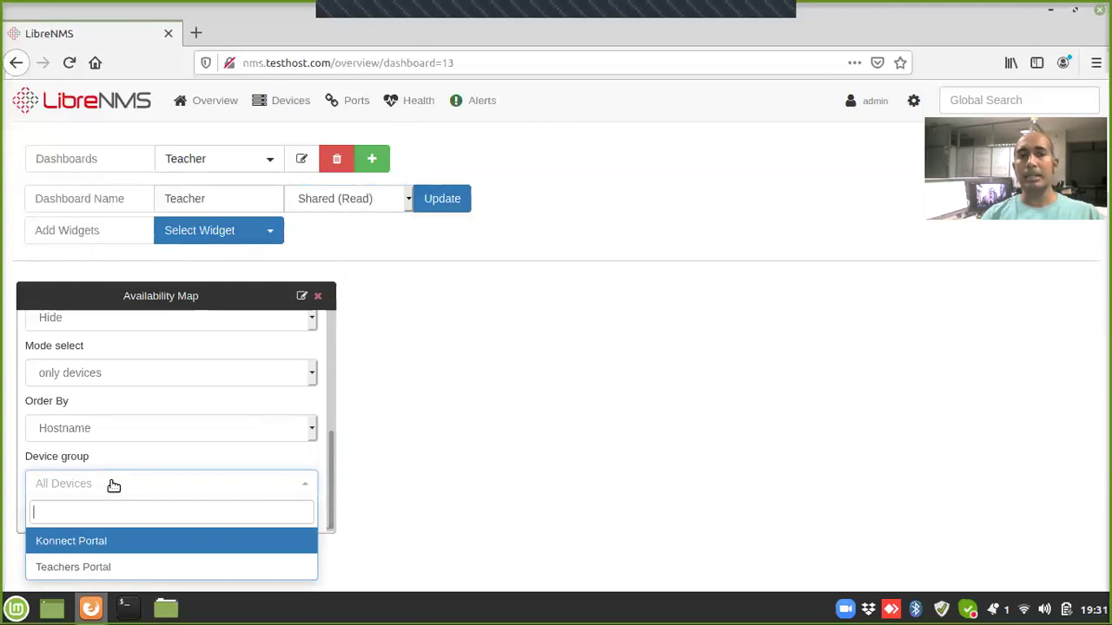
{"action": "left_click", "coordinate": [73, 569]}
{"action": "left_click", "coordinate": [304, 518]}
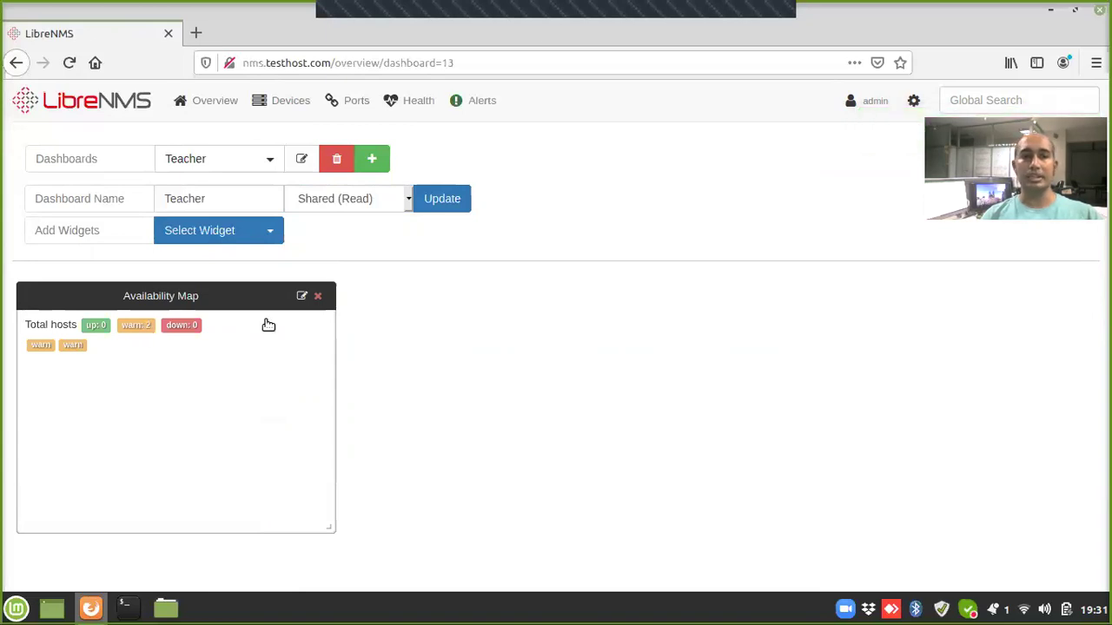
{"action": "left_click", "coordinate": [445, 201]}
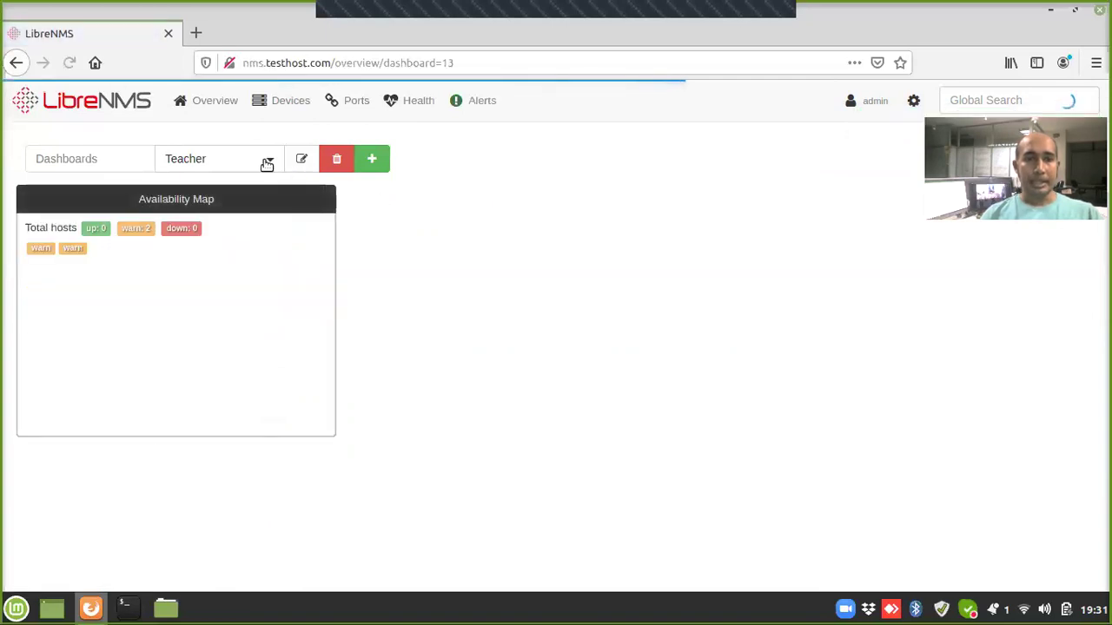
Step: Create a new dashboard named Konnect
{"action": "left_click", "coordinate": [373, 160]}
{"action": "left_click", "coordinate": [215, 193]}
{"action": "type", "text": "Konnect"}
{"action": "left_click", "coordinate": [323, 205]}
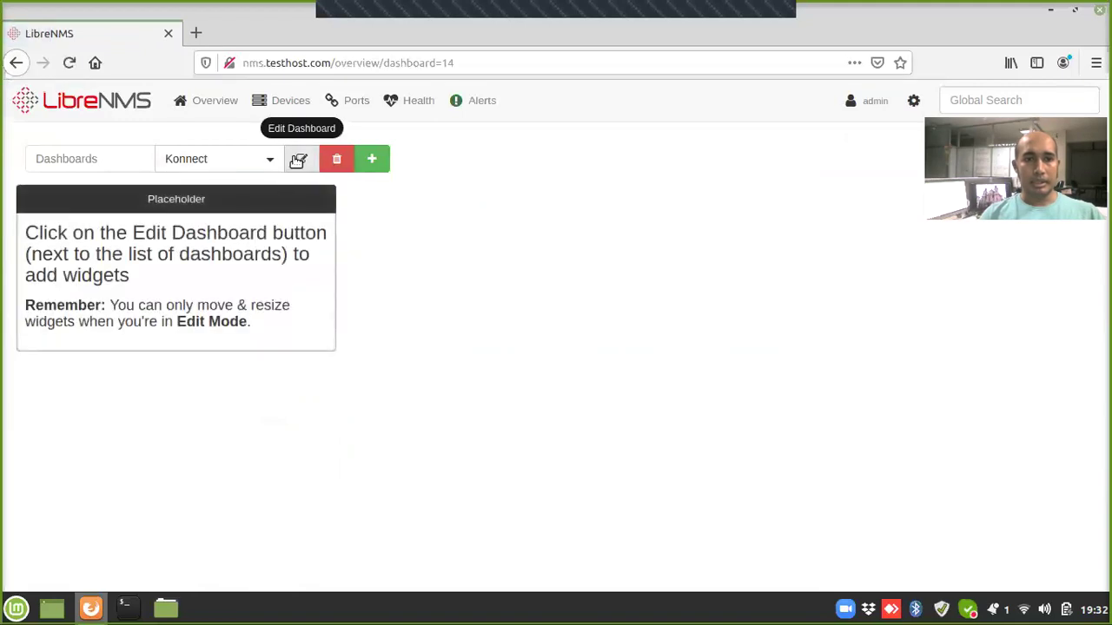
Step: Set the Konnect dashboard to Shared (Read) and remove its Placeholder widget
{"action": "left_click", "coordinate": [298, 160]}
{"action": "left_click", "coordinate": [326, 203]}
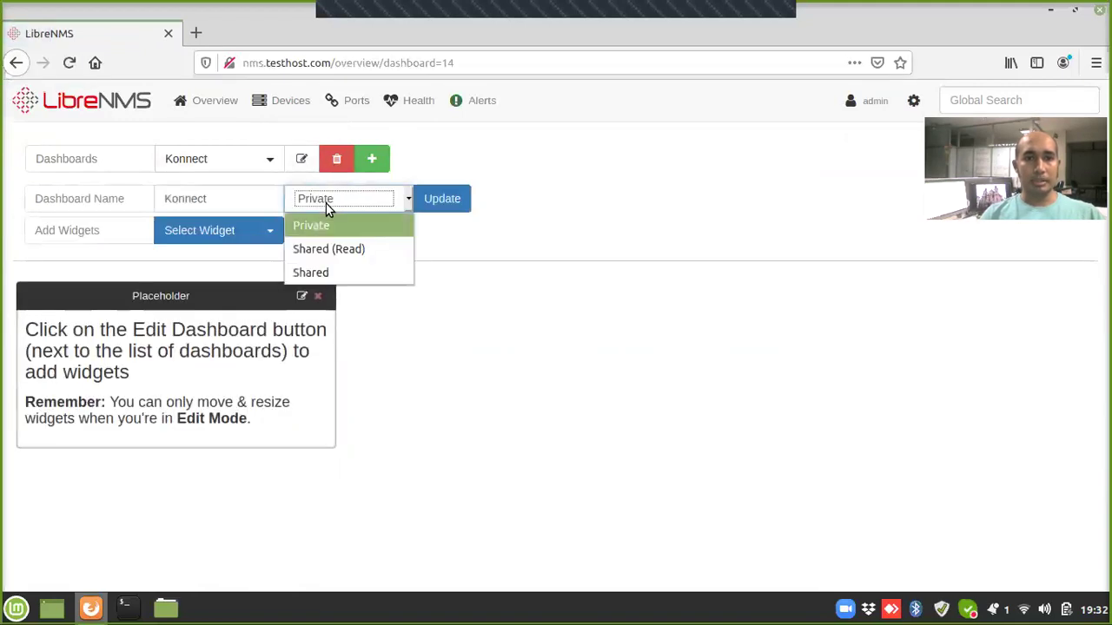
{"action": "left_click", "coordinate": [309, 249]}
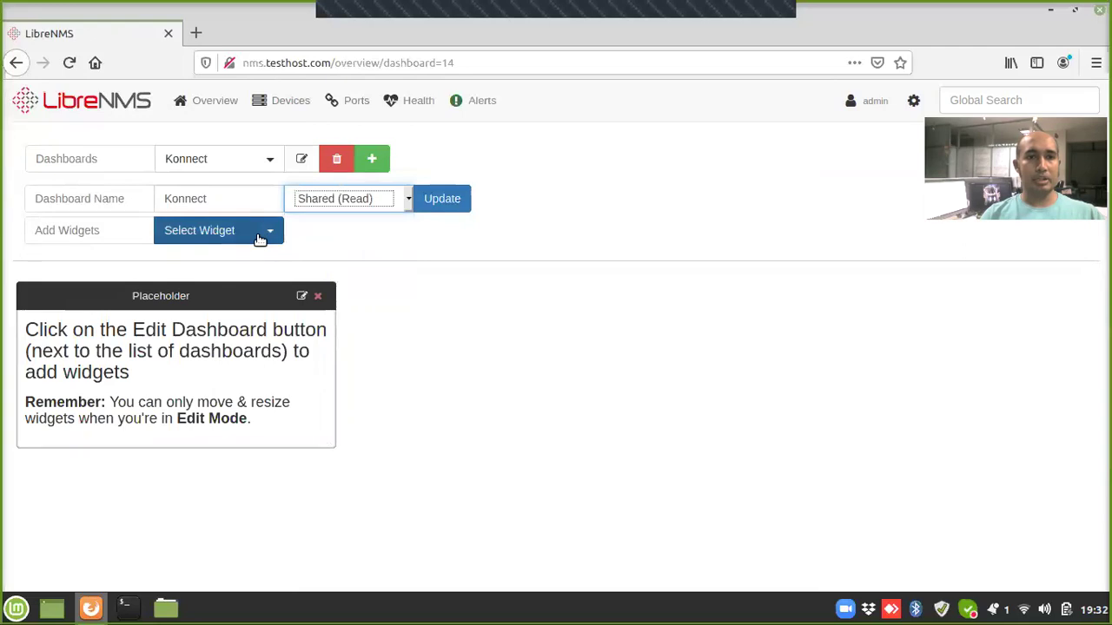
{"action": "left_click", "coordinate": [320, 297]}
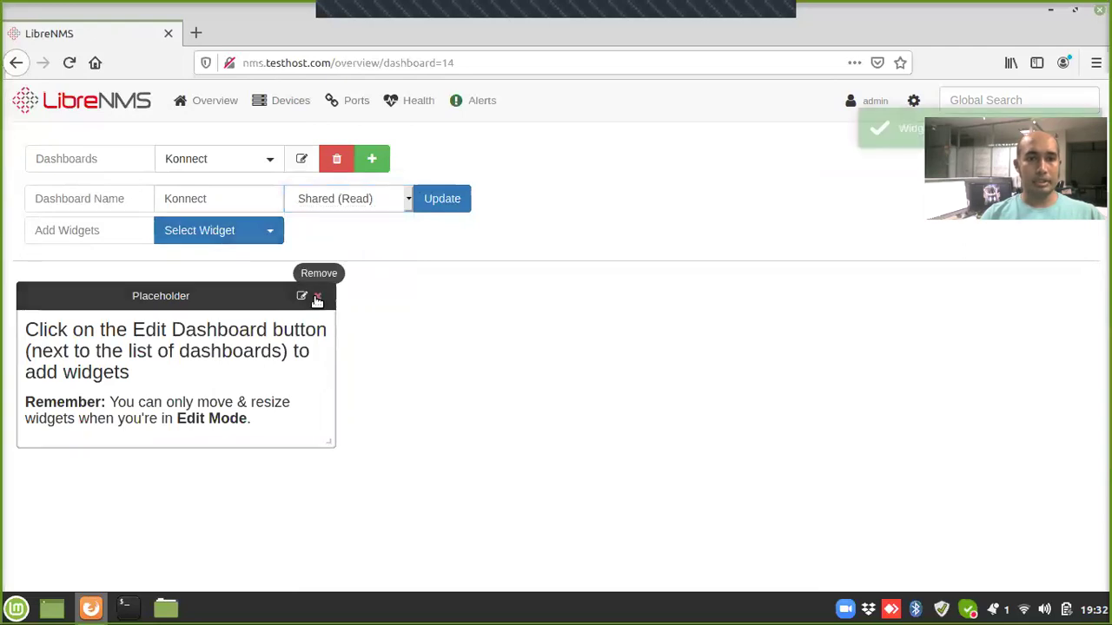
Step: Add an Availability map limited to the Konnect Portal device group and save the dashboard
{"action": "left_click", "coordinate": [197, 233]}
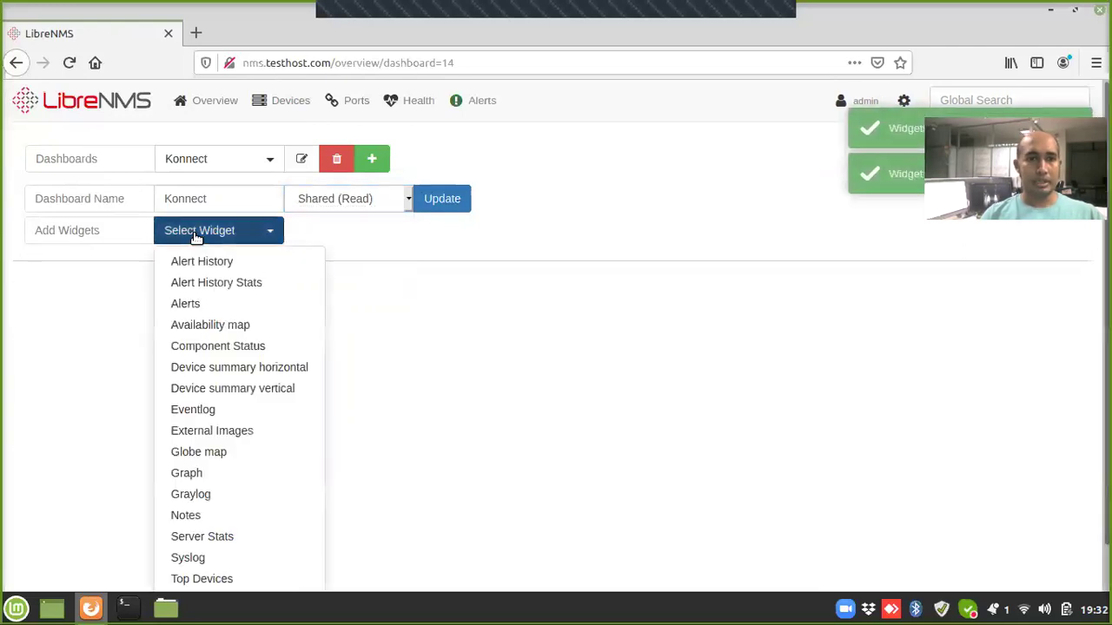
{"action": "left_click", "coordinate": [194, 325]}
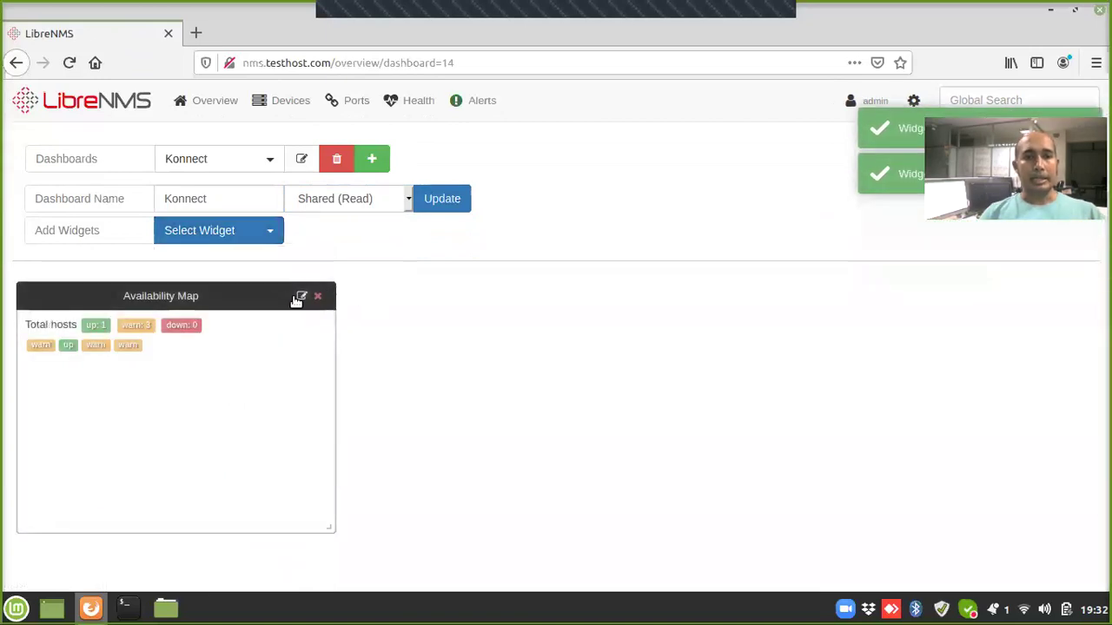
{"action": "left_click", "coordinate": [302, 297]}
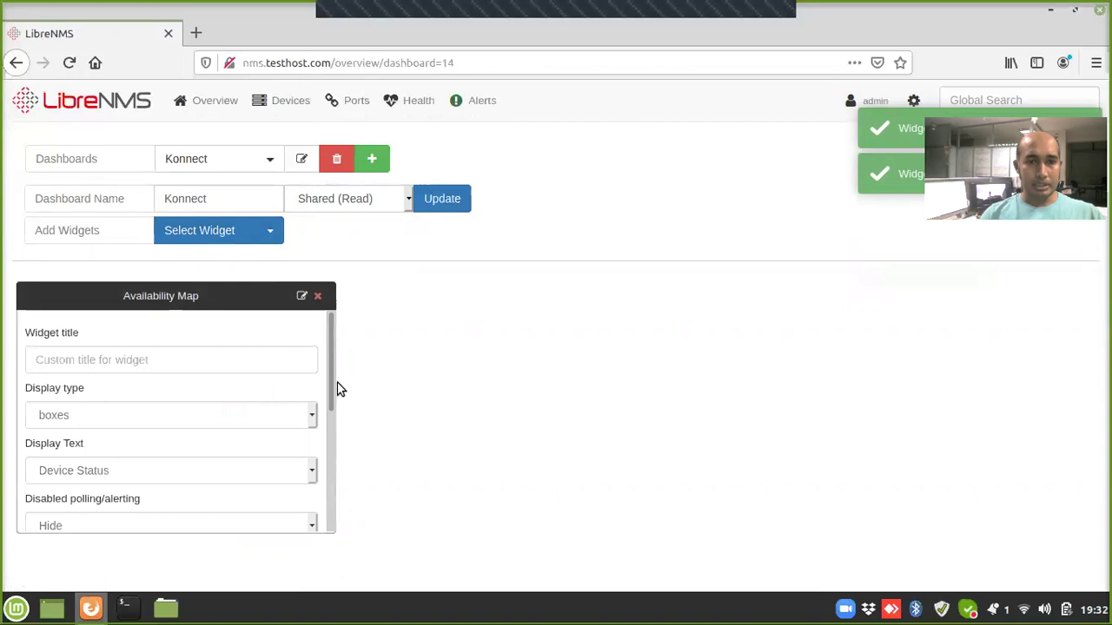
{"action": "left_click_drag", "start_coordinate": [330, 380], "coordinate": [330, 484]}
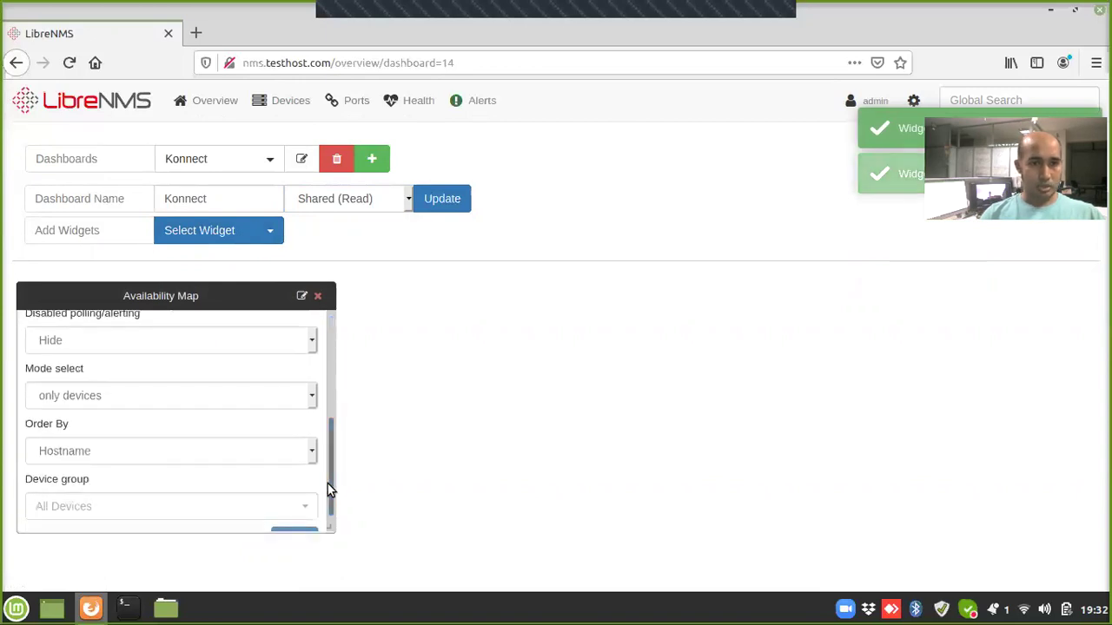
{"action": "left_click", "coordinate": [191, 518]}
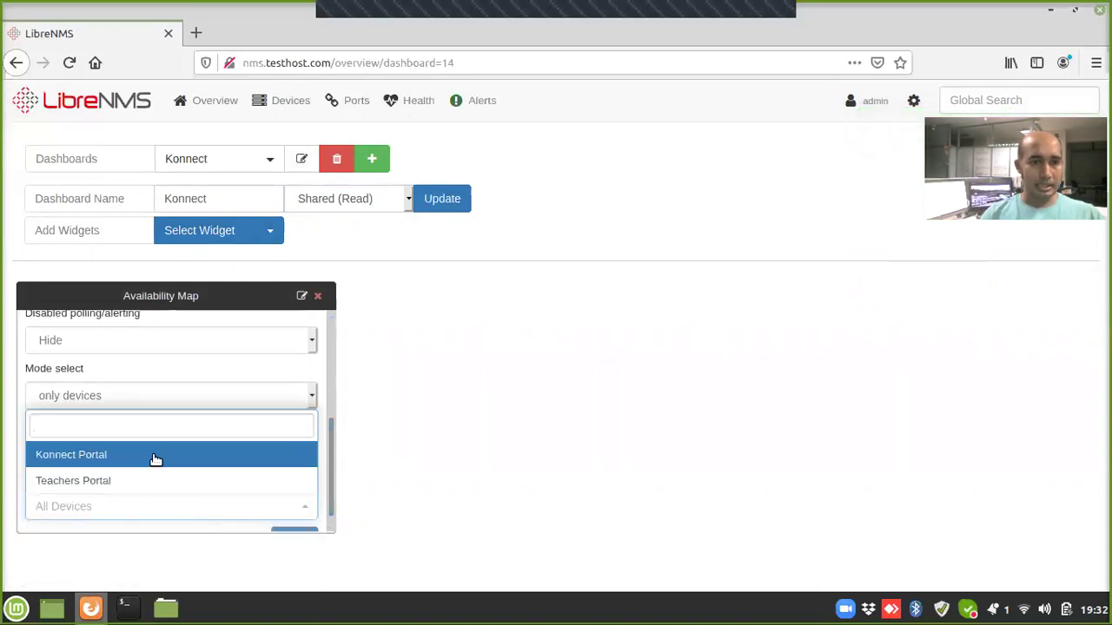
{"action": "left_click", "coordinate": [155, 457]}
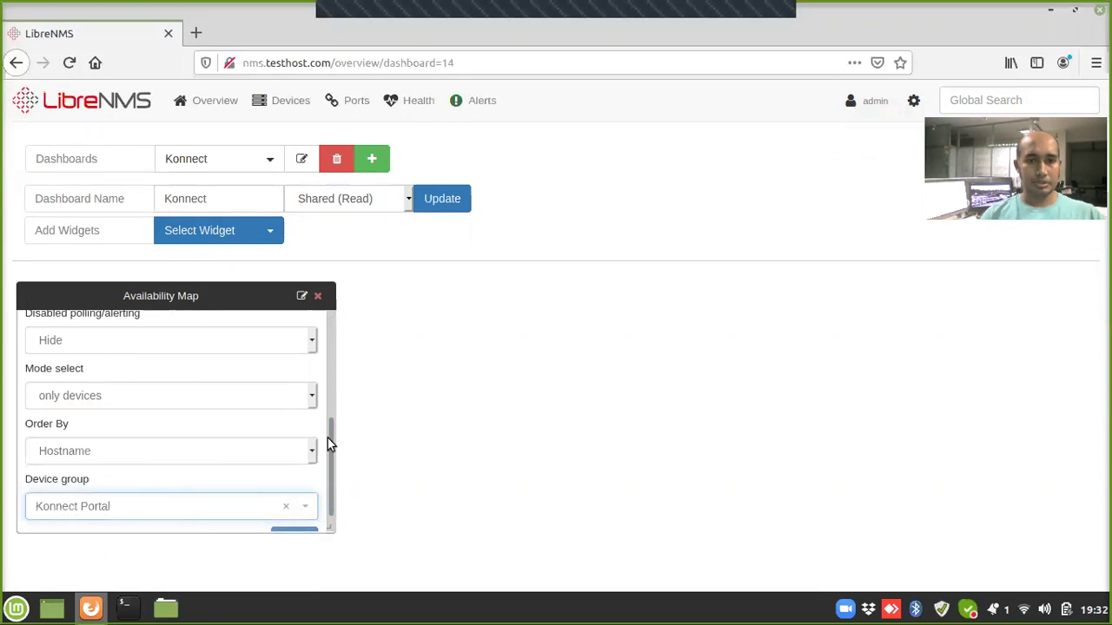
{"action": "left_click_drag", "start_coordinate": [329, 439], "coordinate": [314, 509]}
{"action": "left_click", "coordinate": [293, 518]}
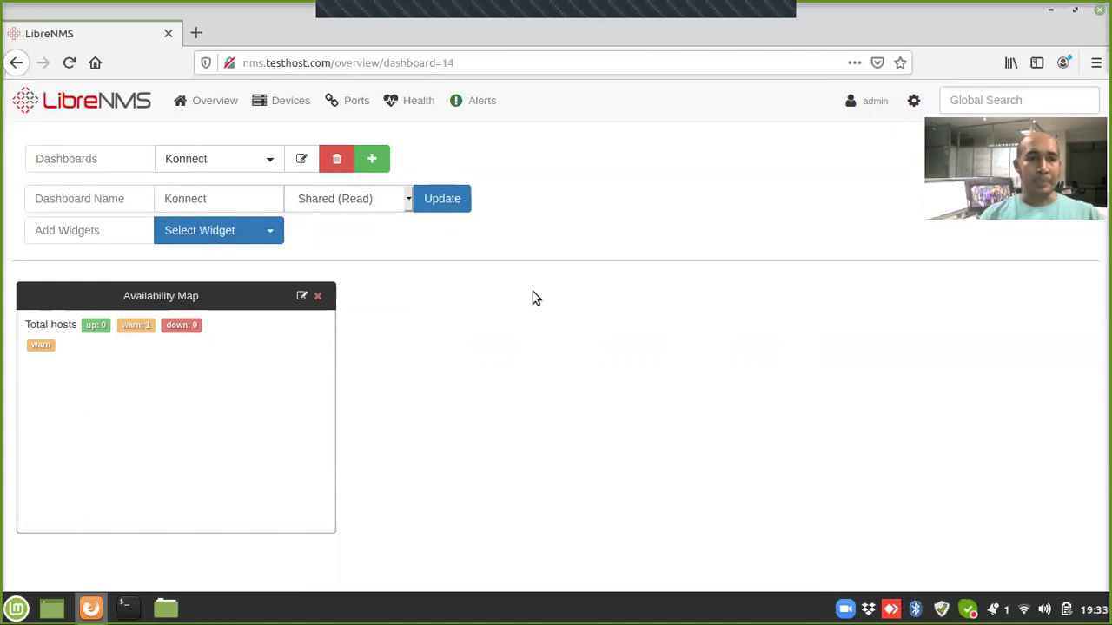
{"action": "left_click", "coordinate": [454, 202]}
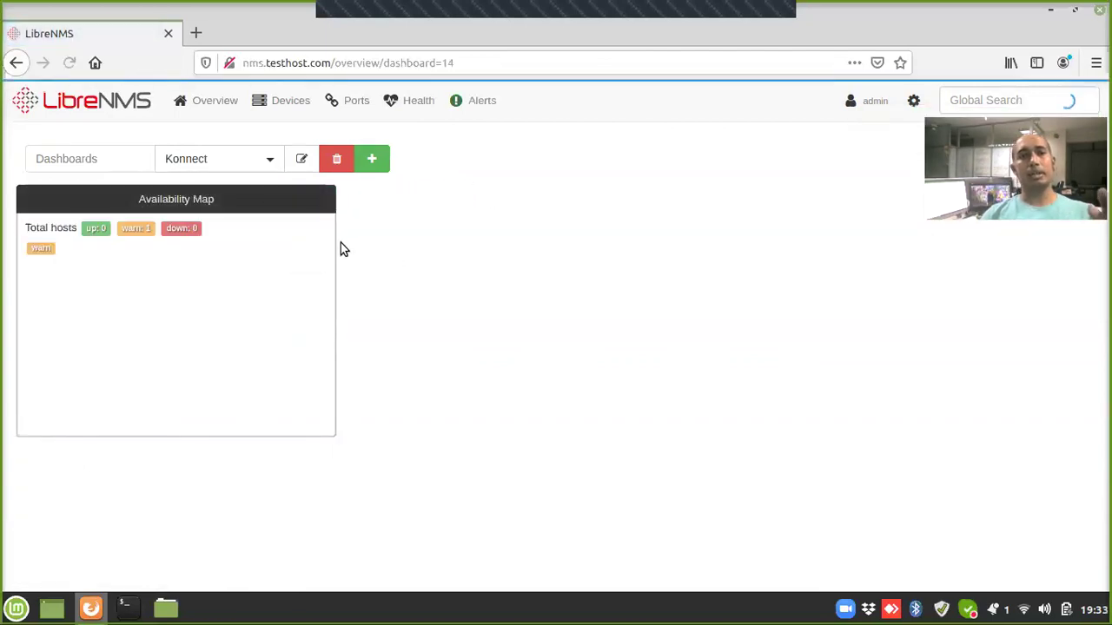
Step: Reopen the Konnect dashboard's widget list and close it without adding anything
{"action": "left_click", "coordinate": [304, 159]}
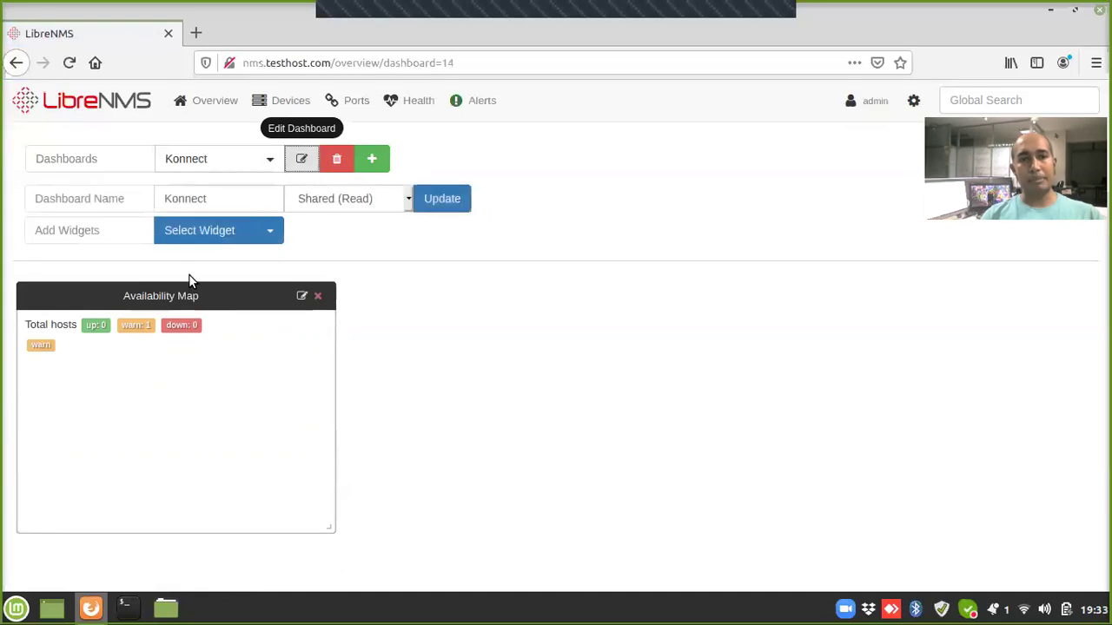
{"action": "left_click", "coordinate": [223, 231]}
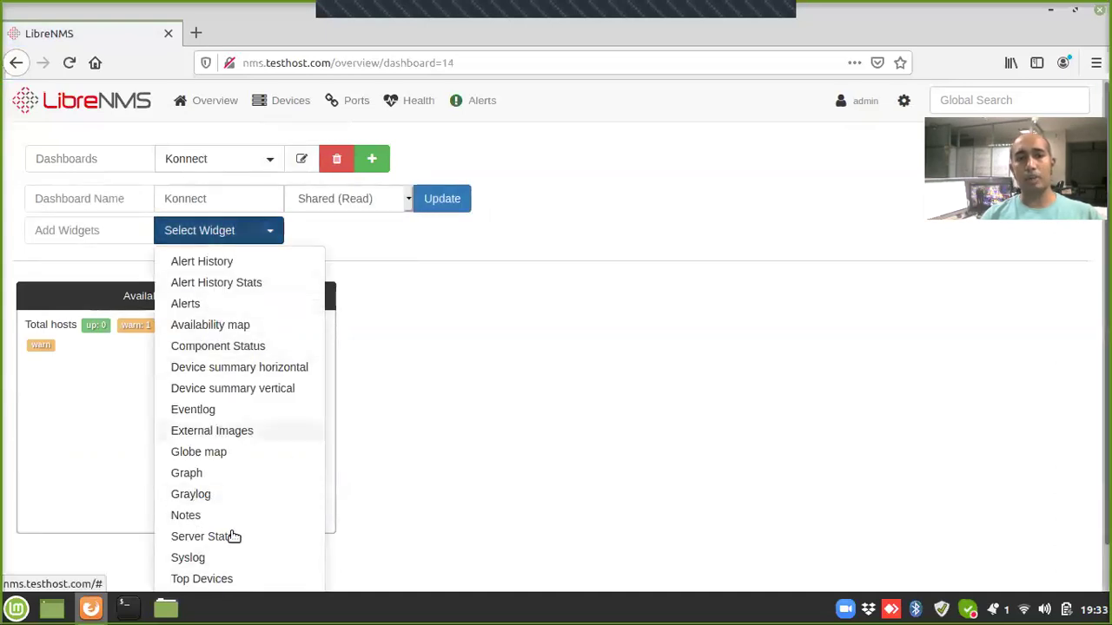
{"action": "left_click", "coordinate": [443, 433]}
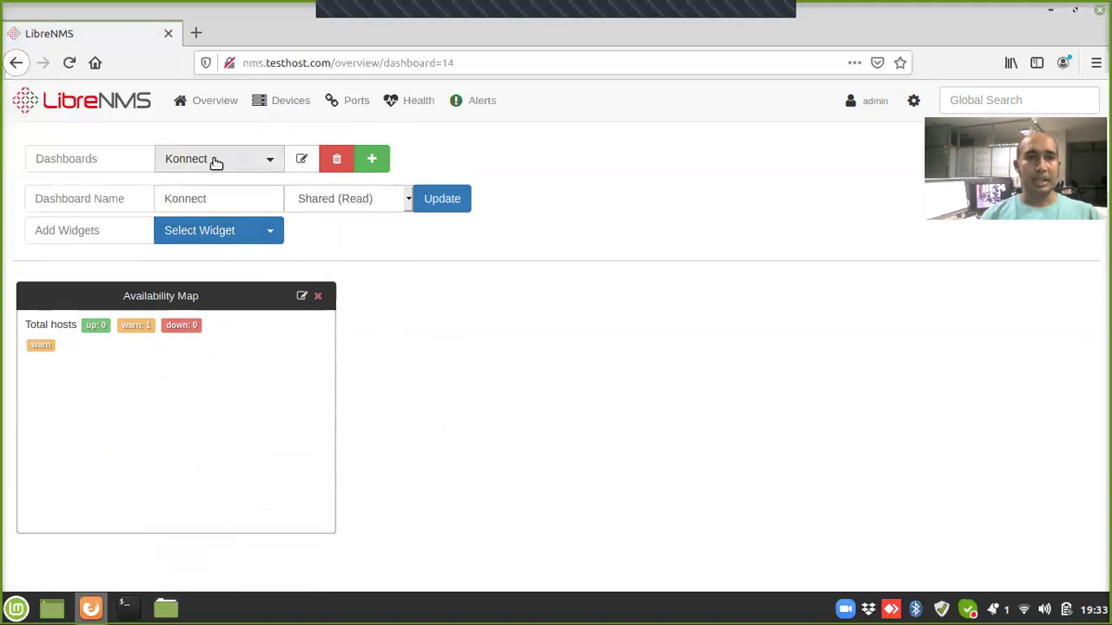
Step: Review the Device Groups page, noting ungrouped devices, then open the gear settings menu
{"action": "mouse_move", "coordinate": [301, 110]}
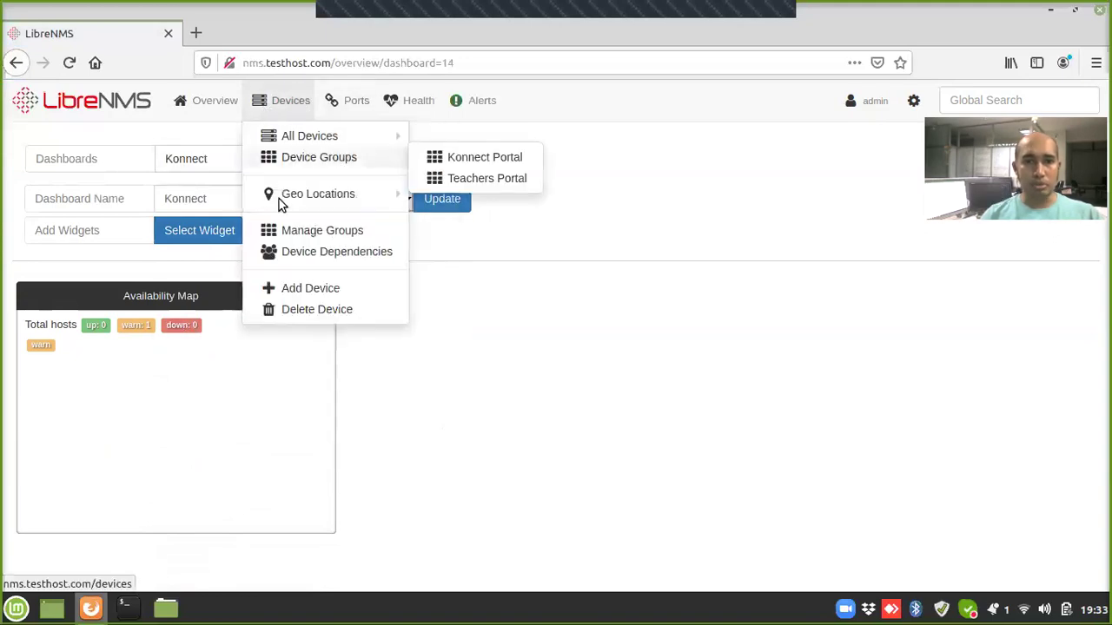
{"action": "left_click", "coordinate": [287, 231]}
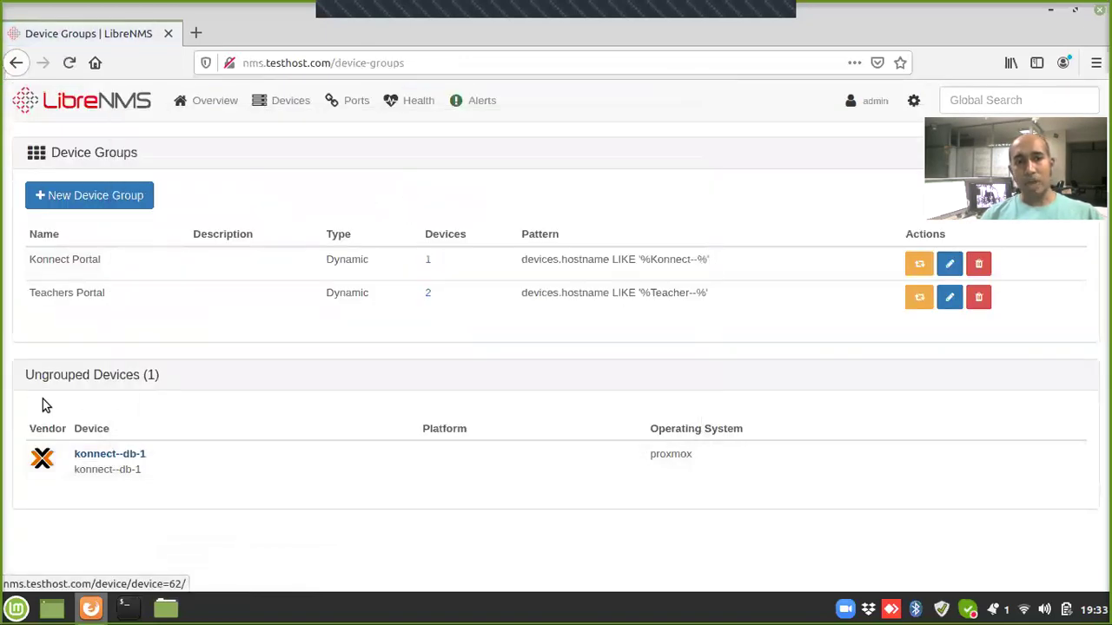
{"action": "left_click_drag", "start_coordinate": [34, 375], "coordinate": [127, 375]}
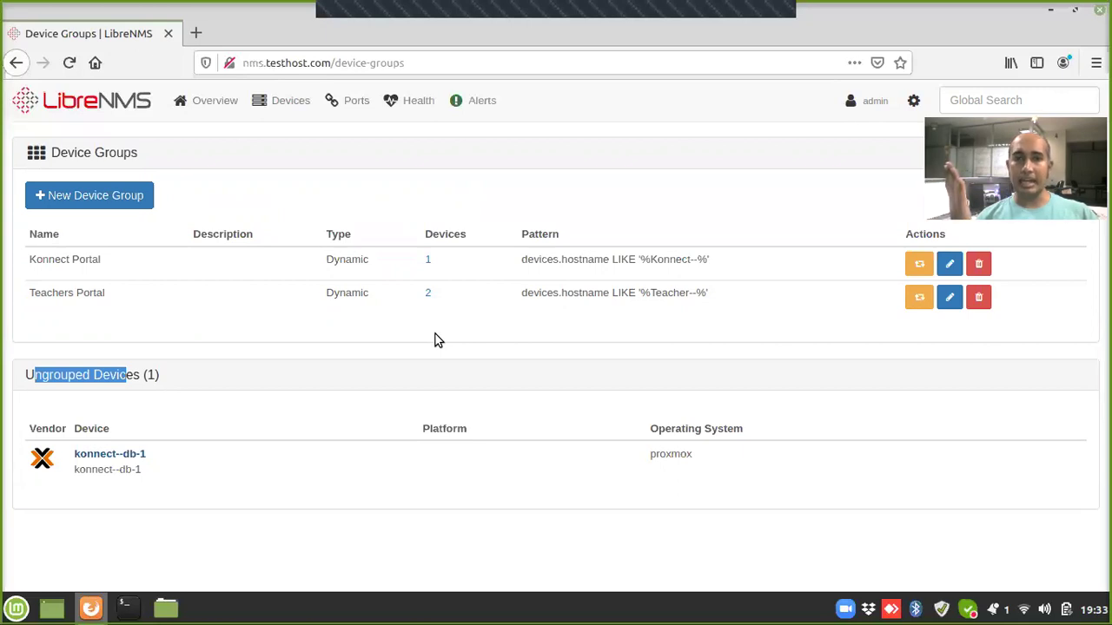
{"action": "mouse_move", "coordinate": [186, 438]}
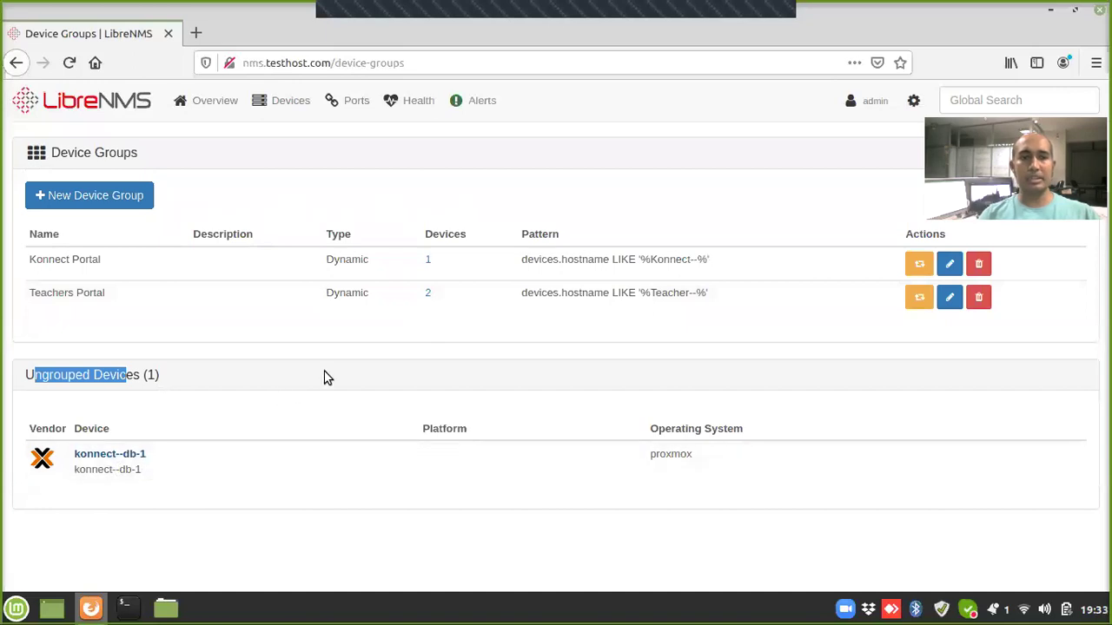
{"action": "left_click", "coordinate": [269, 399]}
{"action": "left_click_drag", "start_coordinate": [41, 374], "coordinate": [95, 374]}
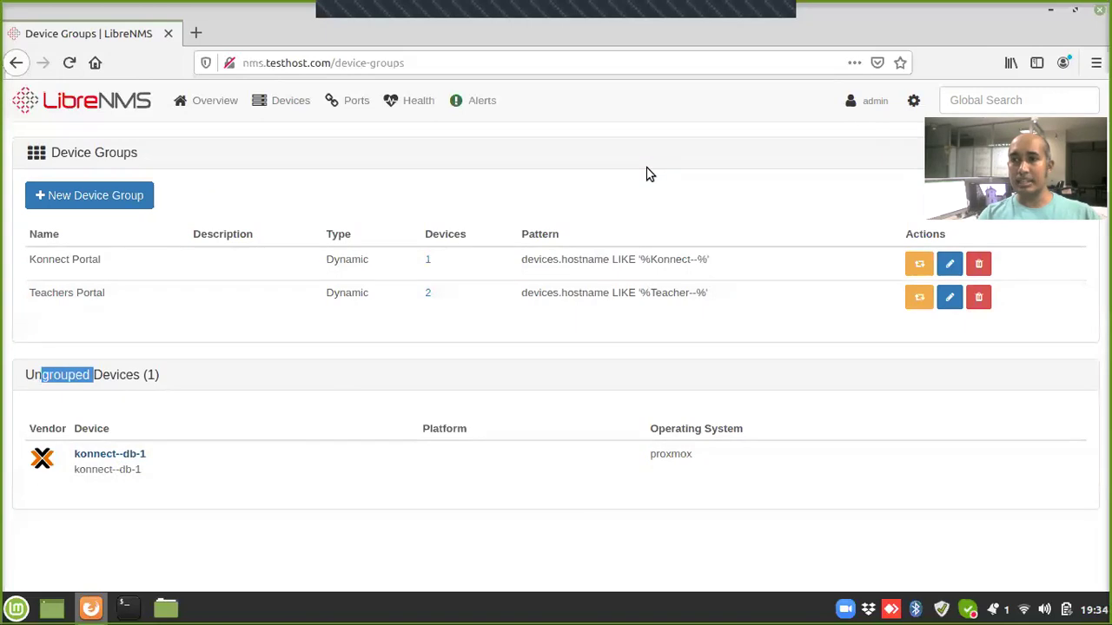
{"action": "left_click", "coordinate": [913, 100]}
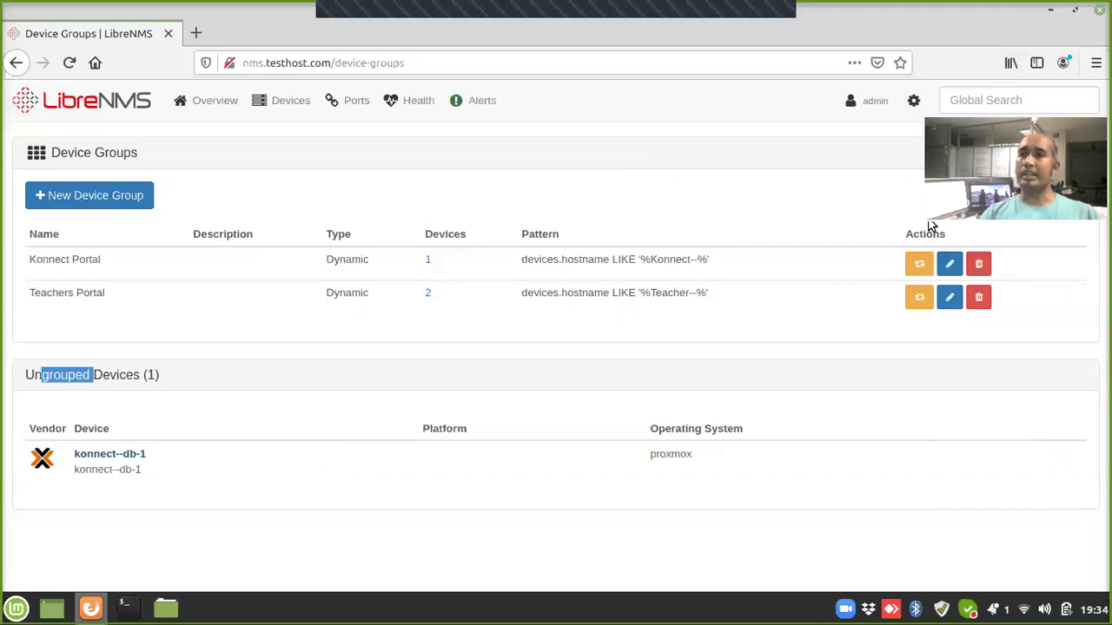
{"action": "mouse_move", "coordinate": [911, 104]}
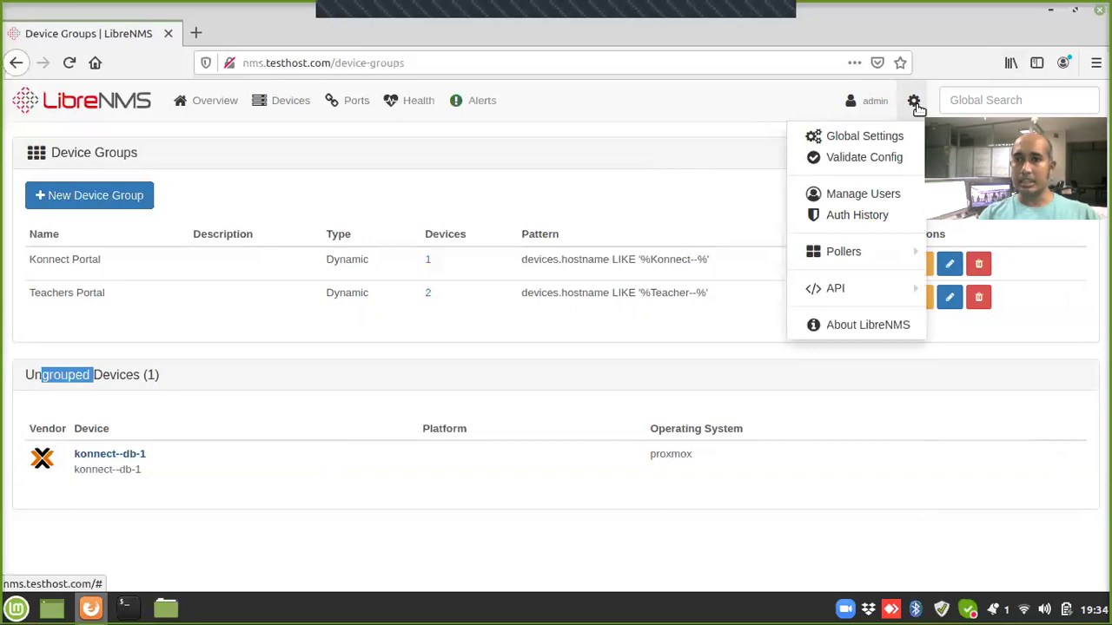
Step: Start a new user with username teacher and real name Teachers Portal, and enable it
{"action": "left_click", "coordinate": [884, 198]}
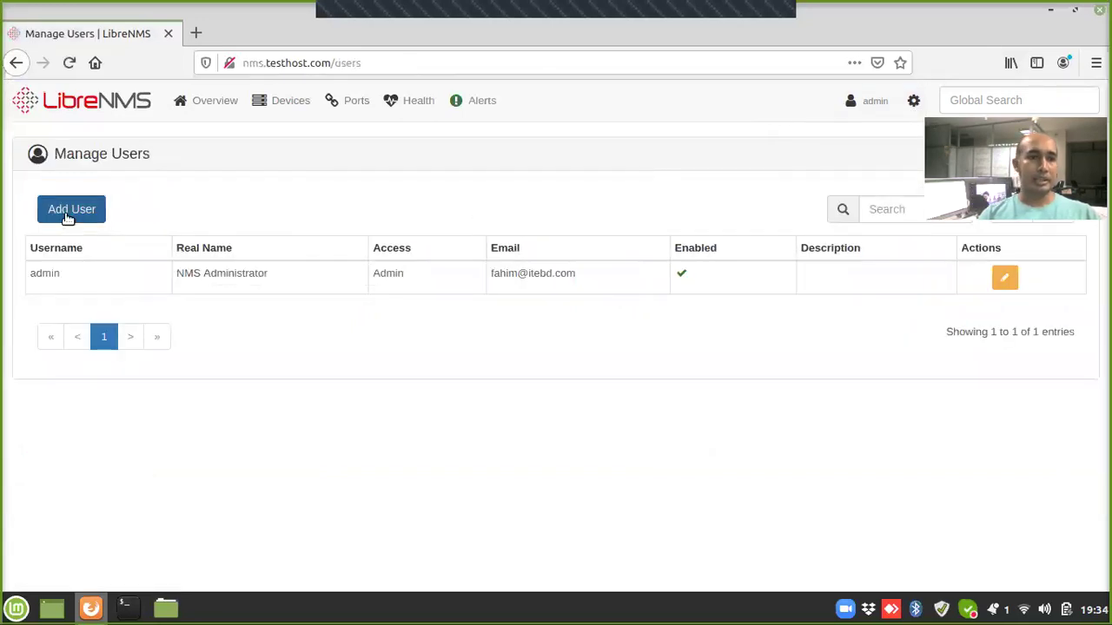
{"action": "left_click", "coordinate": [70, 213]}
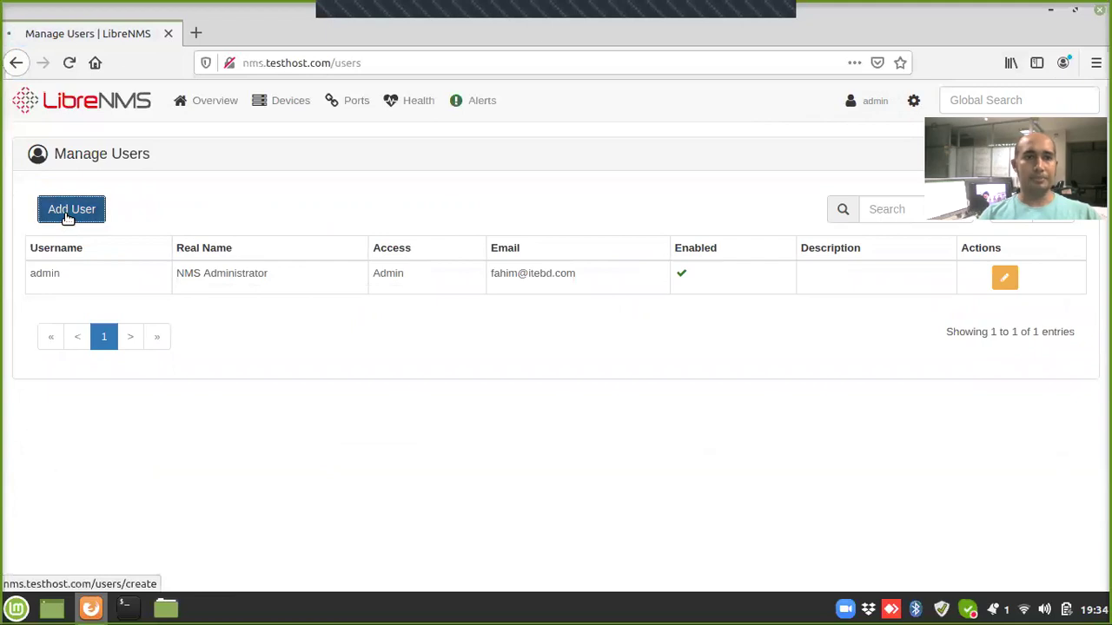
{"action": "left_click", "coordinate": [445, 183]}
{"action": "type", "text": "teacher"}
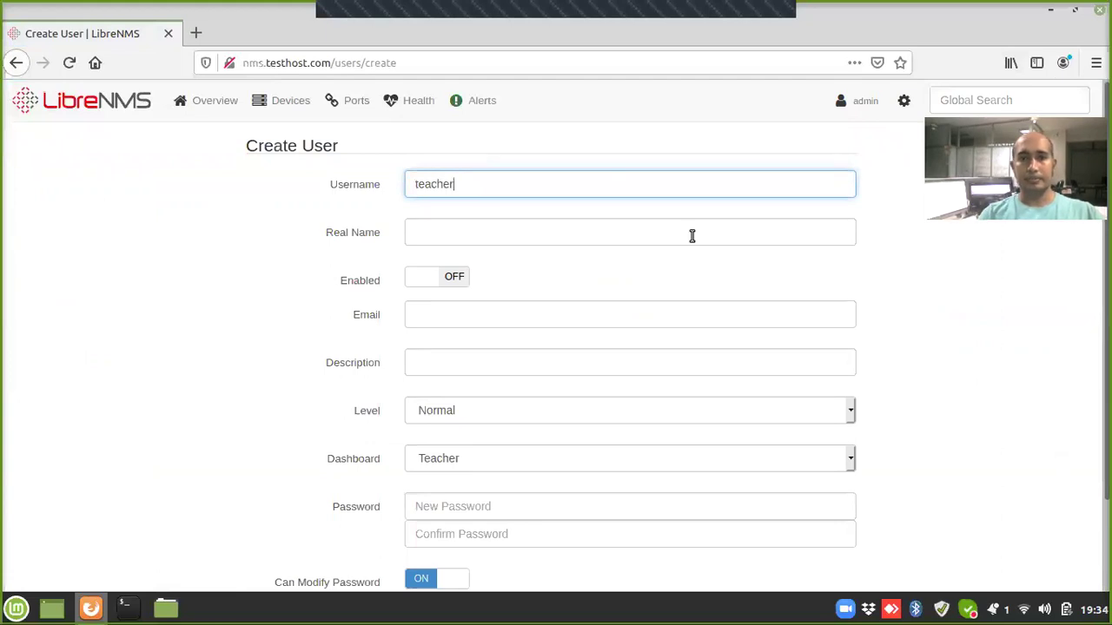
{"action": "left_click", "coordinate": [730, 227]}
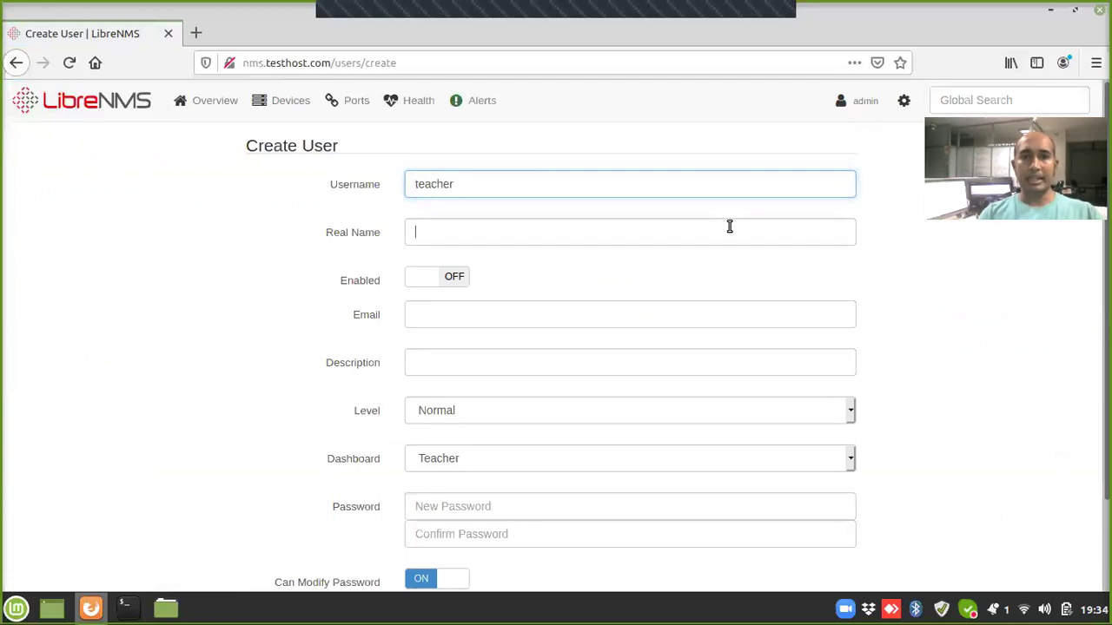
{"action": "type", "text": "Tea"}
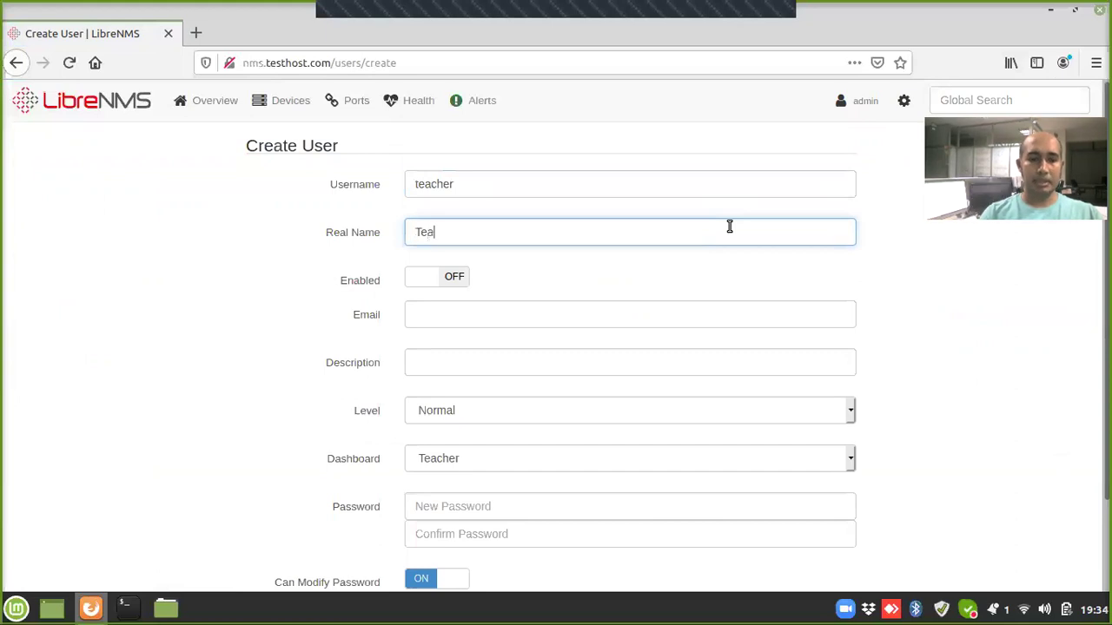
{"action": "type", "text": "chers Portal"}
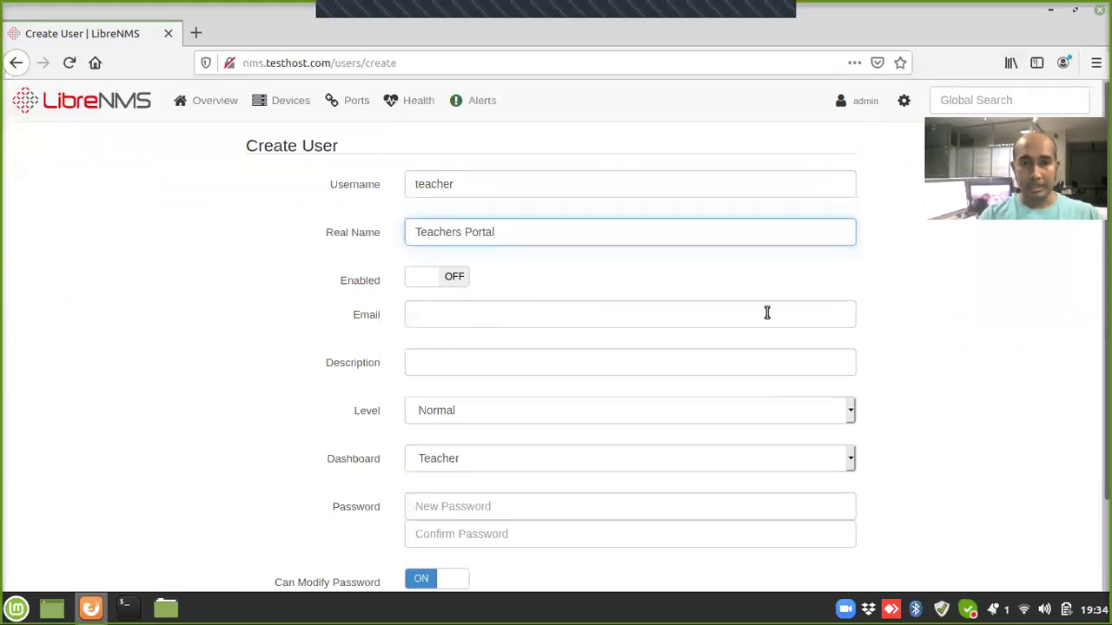
{"action": "left_click", "coordinate": [426, 283]}
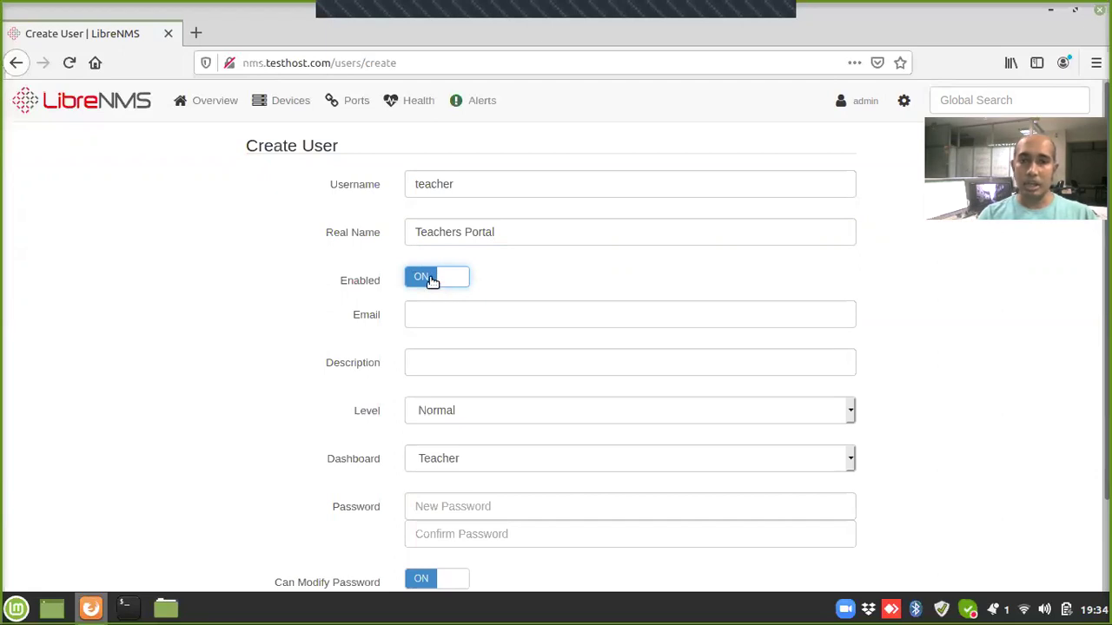
{"action": "left_click", "coordinate": [444, 318]}
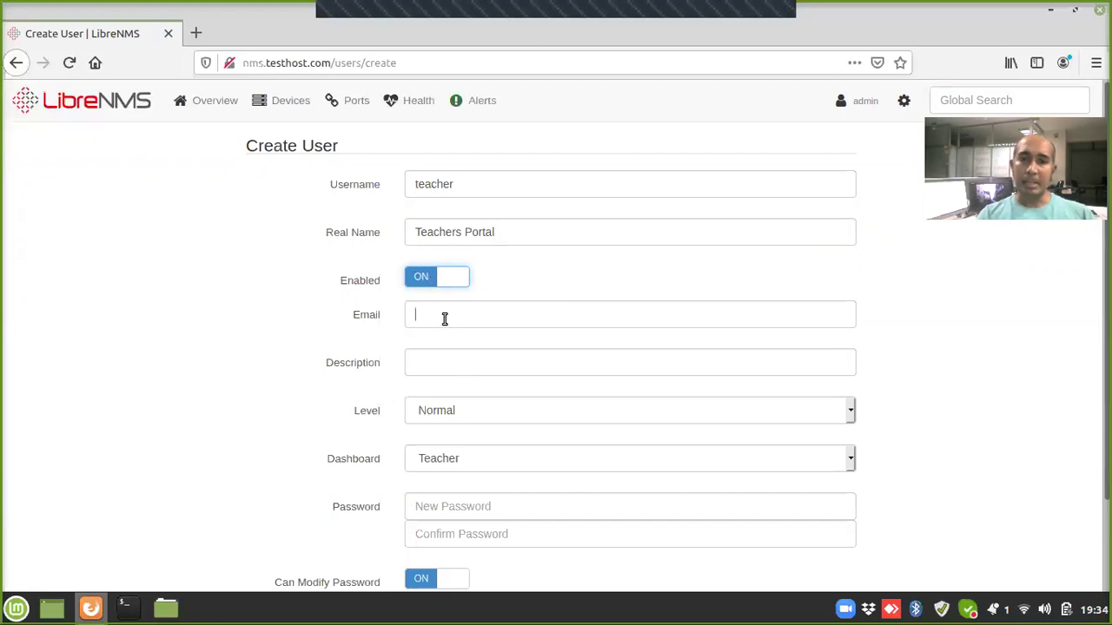
{"action": "left_click", "coordinate": [477, 360]}
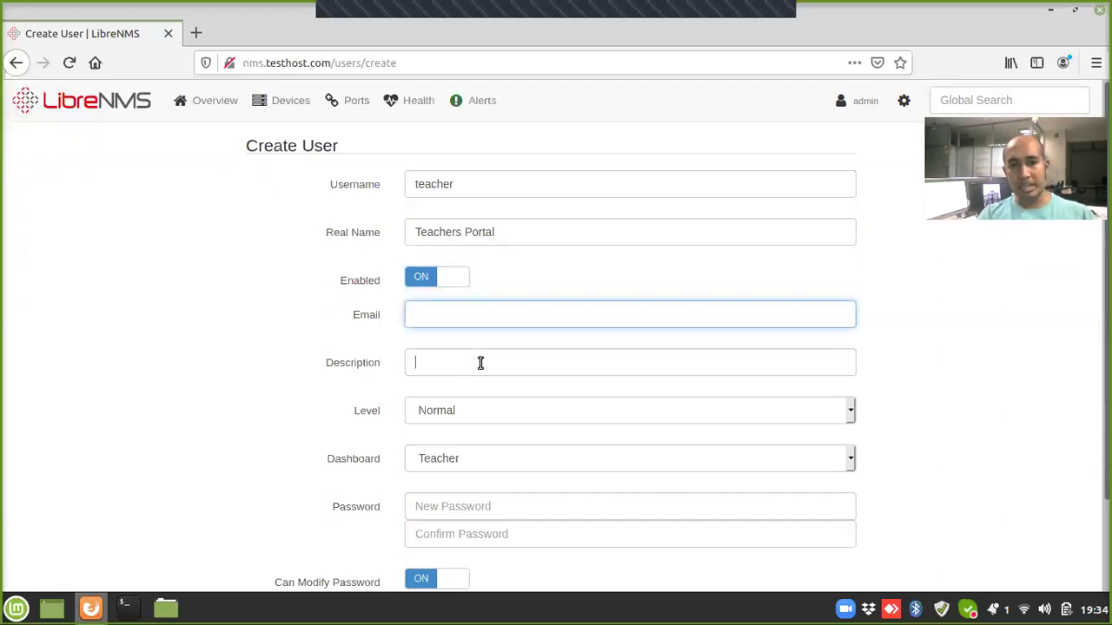
{"action": "left_click", "coordinate": [950, 300]}
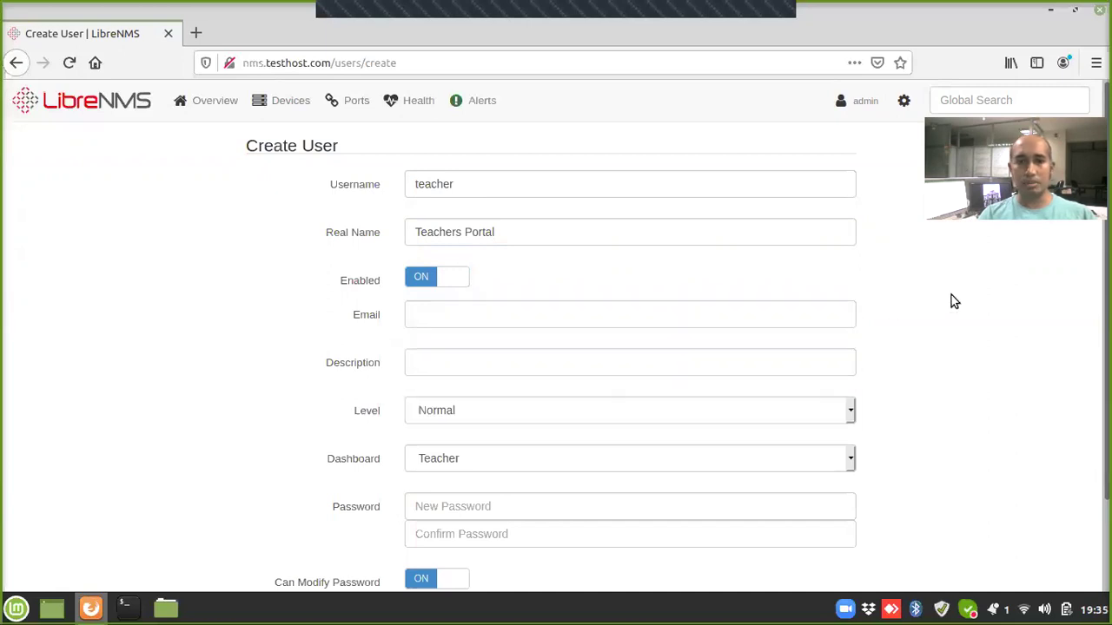
Step: Keep the access level at Normal and set the user's dashboard to Teacher
{"action": "scroll", "coordinate": [1001, 359], "scroll_direction": "down", "scroll_amount": 2}
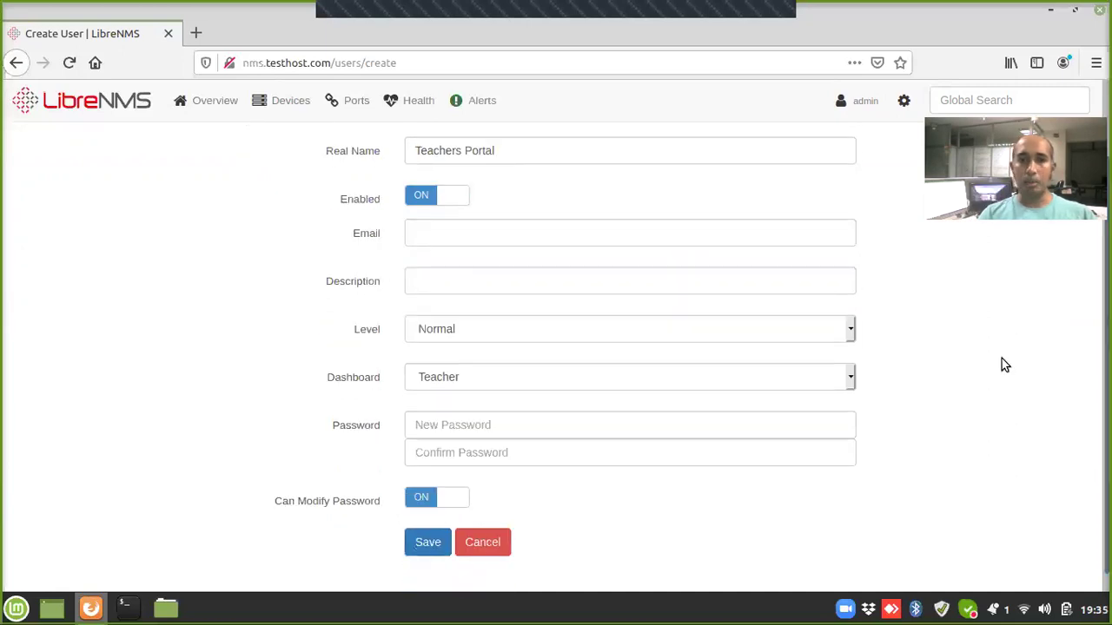
{"action": "left_click", "coordinate": [723, 332]}
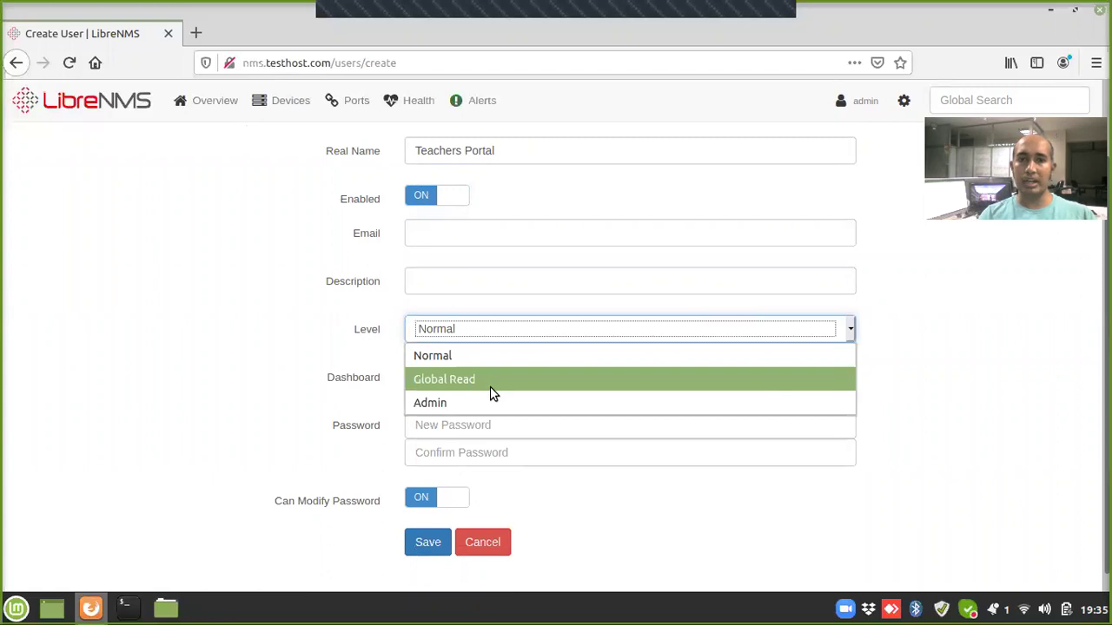
{"action": "left_click", "coordinate": [955, 315]}
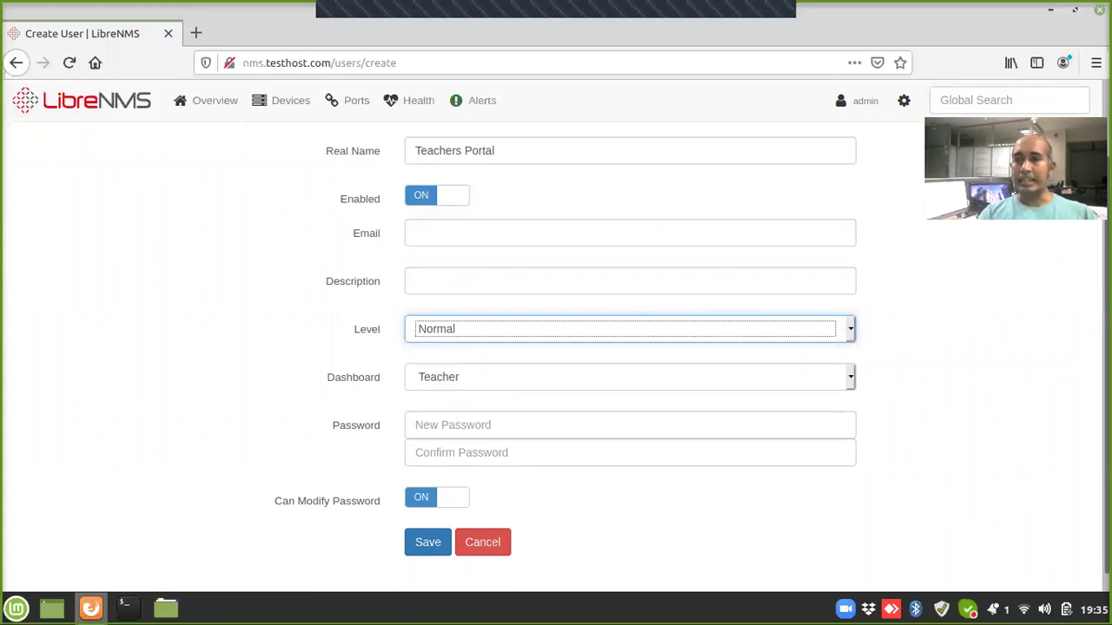
{"action": "mouse_move", "coordinate": [1107, 348]}
{"action": "left_mouse_down"}
{"action": "mouse_move", "coordinate": [1107, 331]}
{"action": "mouse_move", "coordinate": [1108, 363]}
{"action": "left_mouse_up"}
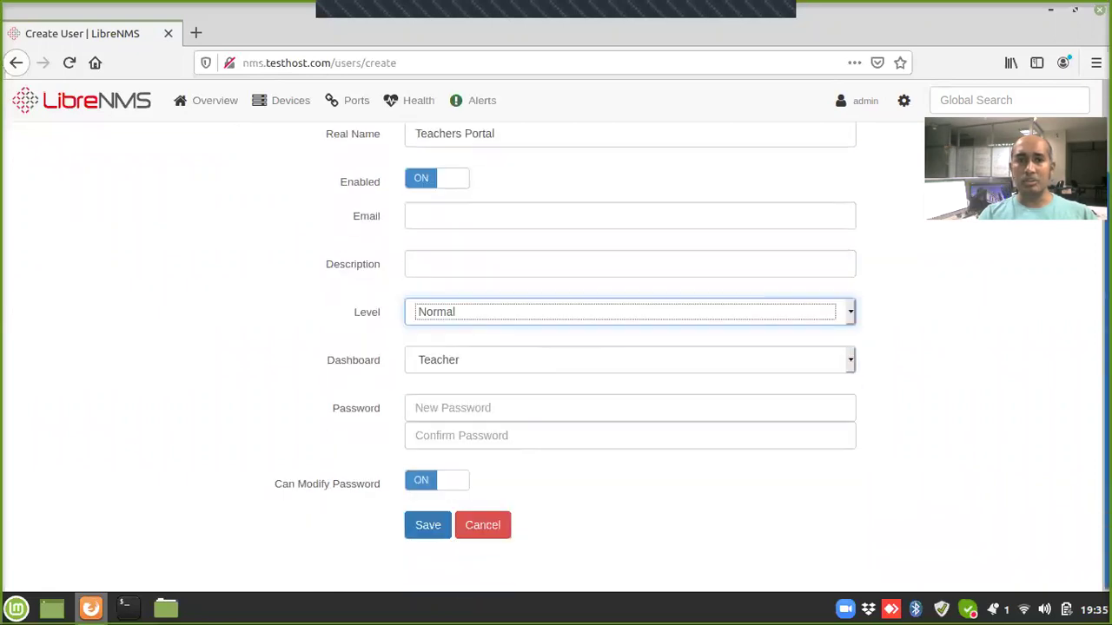
{"action": "left_click", "coordinate": [442, 364]}
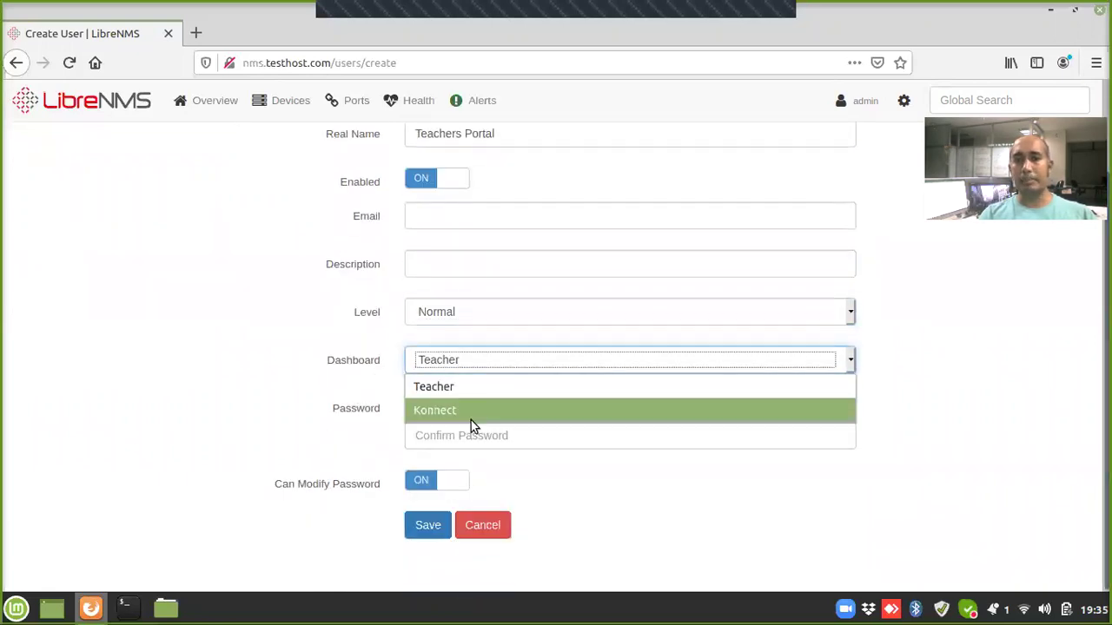
{"action": "left_click", "coordinate": [462, 405]}
{"action": "left_click", "coordinate": [496, 362]}
{"action": "left_click", "coordinate": [456, 387]}
Step: Enter and confirm the account password, disallow password changes, and save the teacher user
{"action": "left_click", "coordinate": [512, 412]}
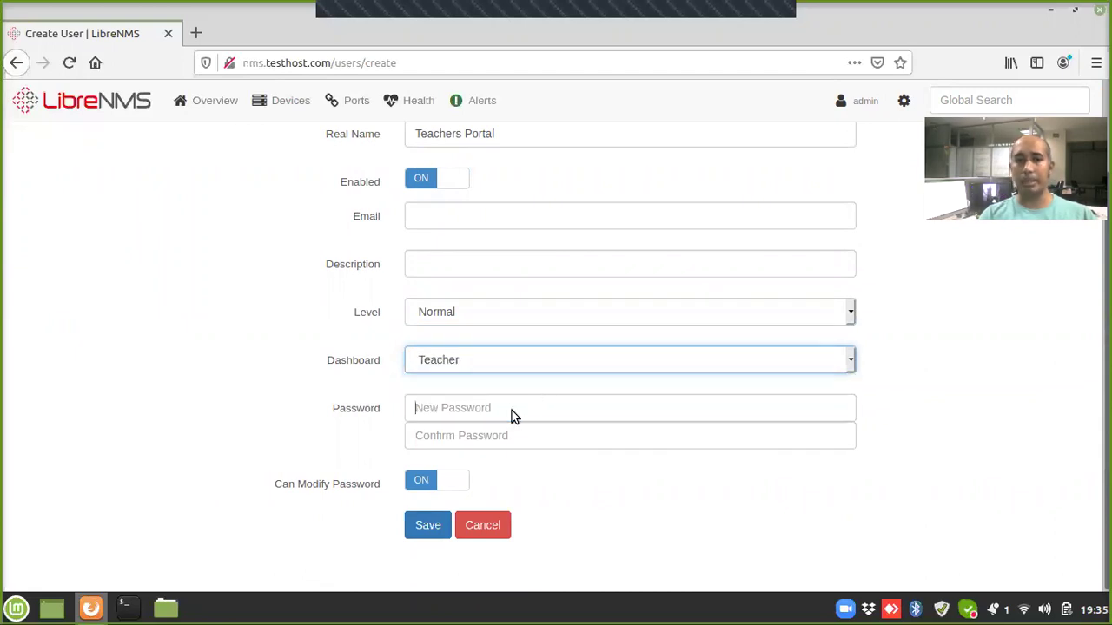
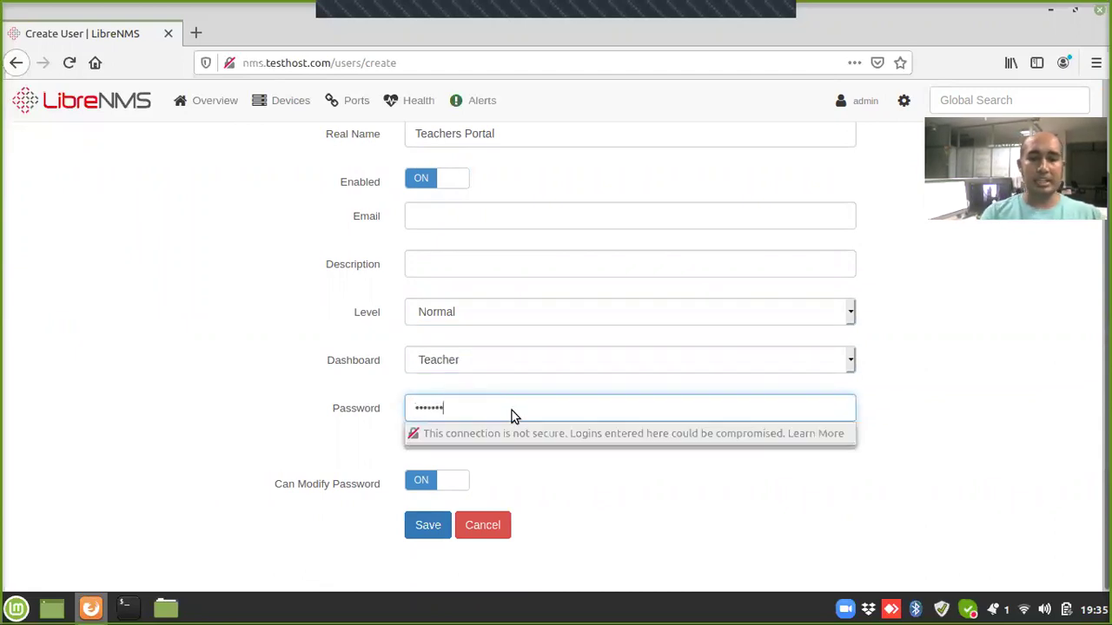
{"action": "key", "text": "Tab"}
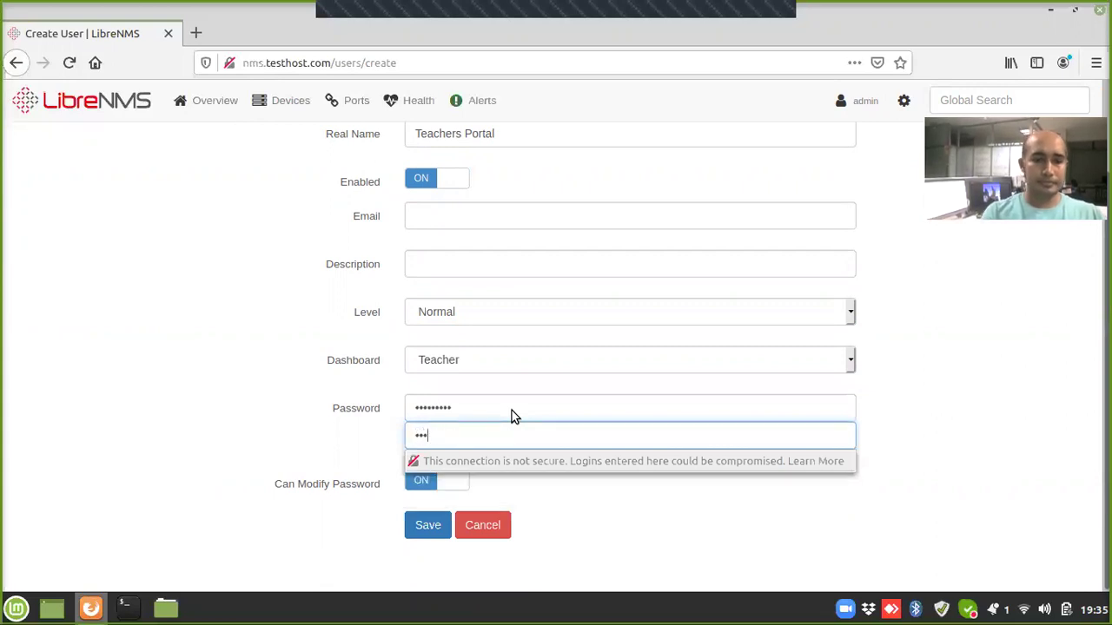
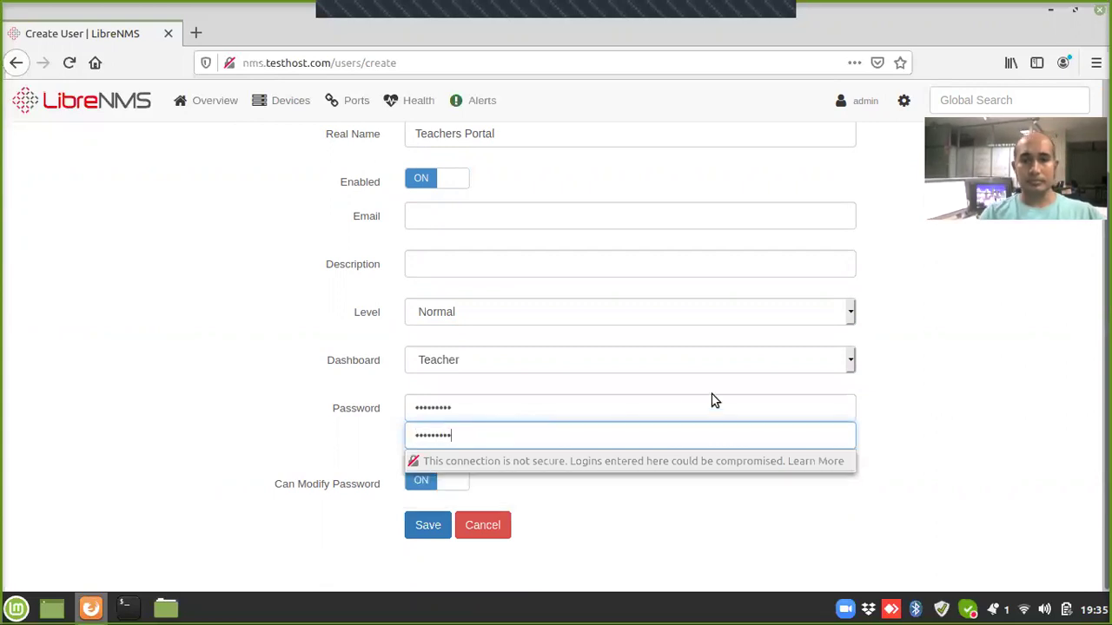
{"action": "left_click", "coordinate": [951, 347]}
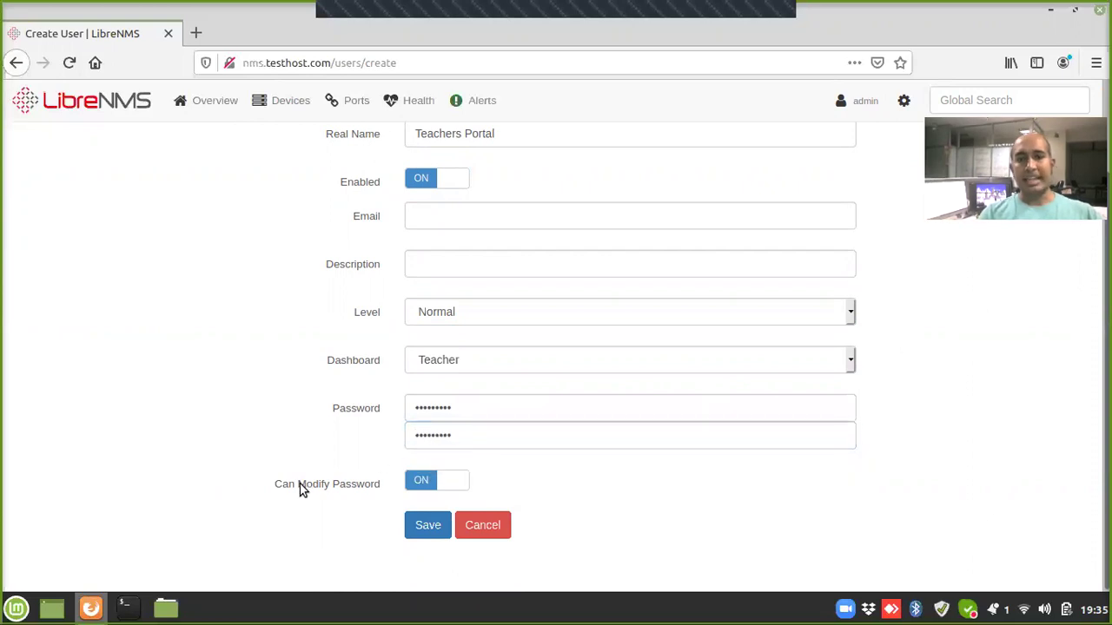
{"action": "left_click", "coordinate": [421, 484]}
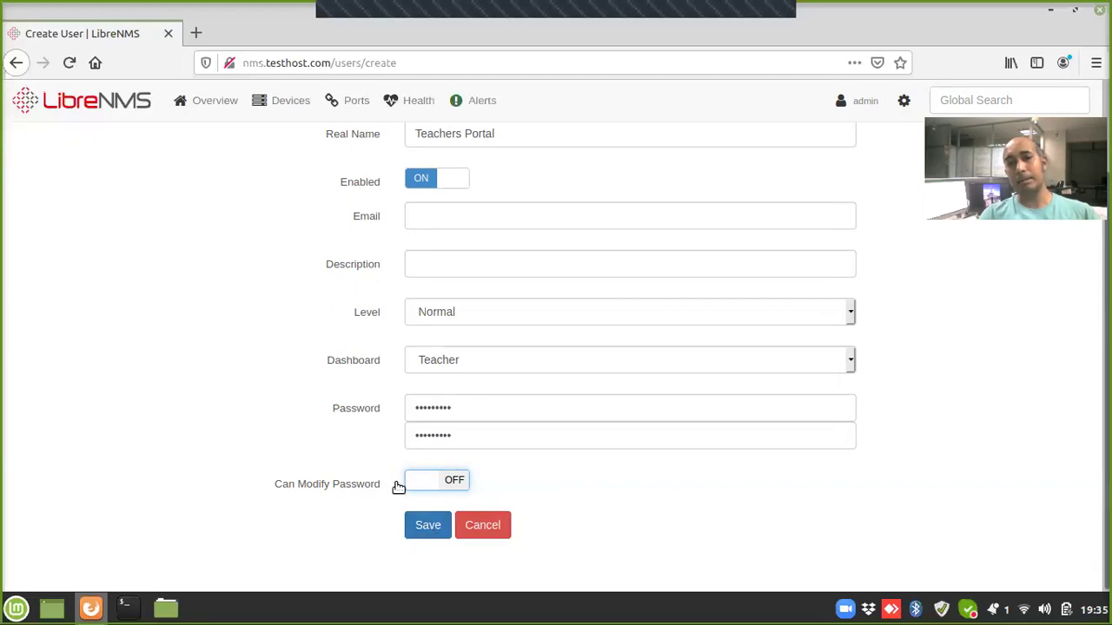
{"action": "left_click", "coordinate": [429, 535]}
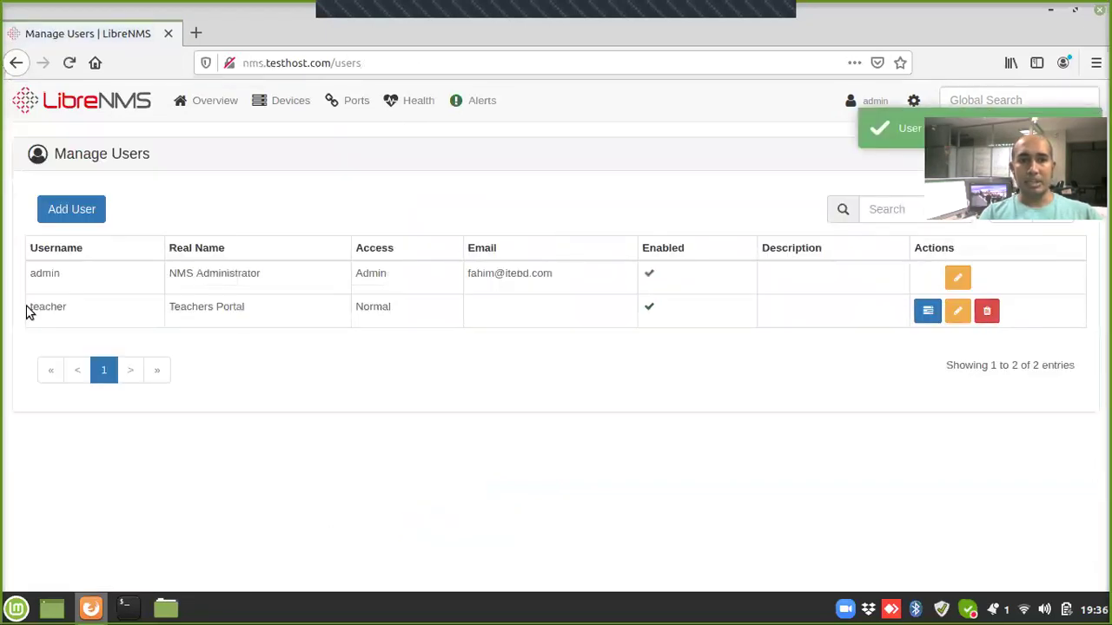
Step: Start a new enabled user konnect, real name Konnect Portal, with the Konnect dashboard
{"action": "left_click", "coordinate": [78, 219]}
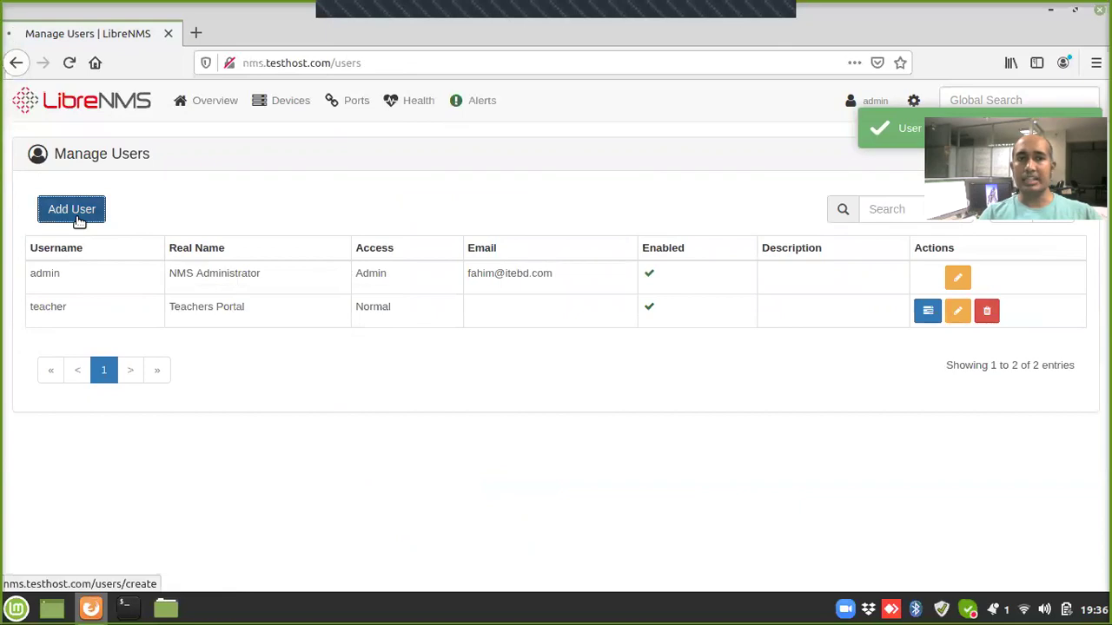
{"action": "left_click", "coordinate": [514, 184]}
{"action": "type", "text": "konnect"}
{"action": "key", "text": "Tab"}
{"action": "type", "text": "Konne"}
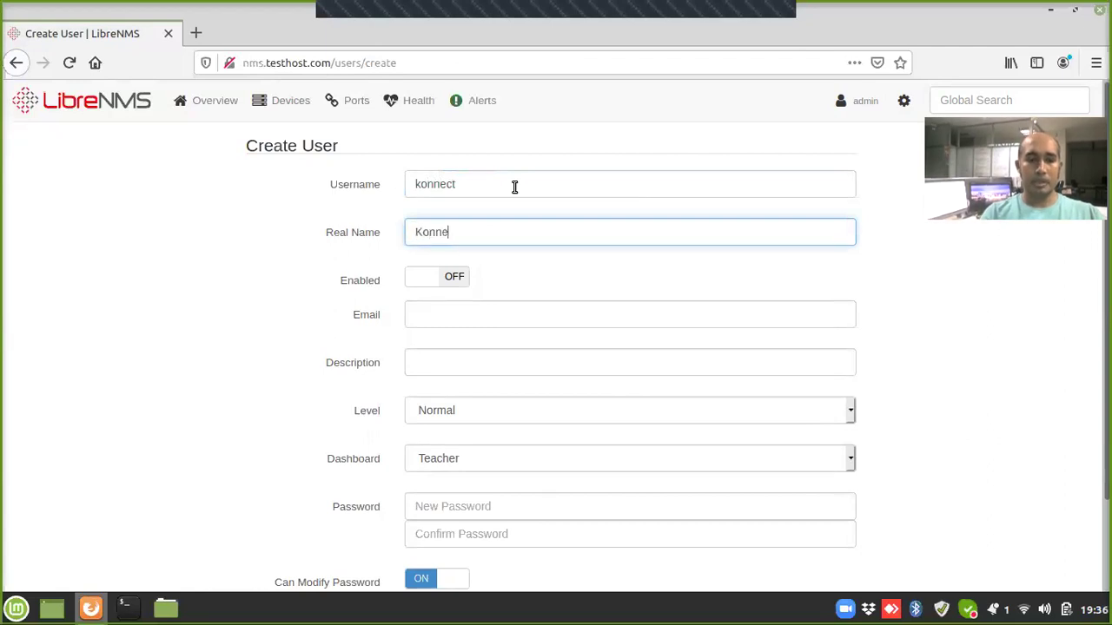
{"action": "type", "text": "ct Portal"}
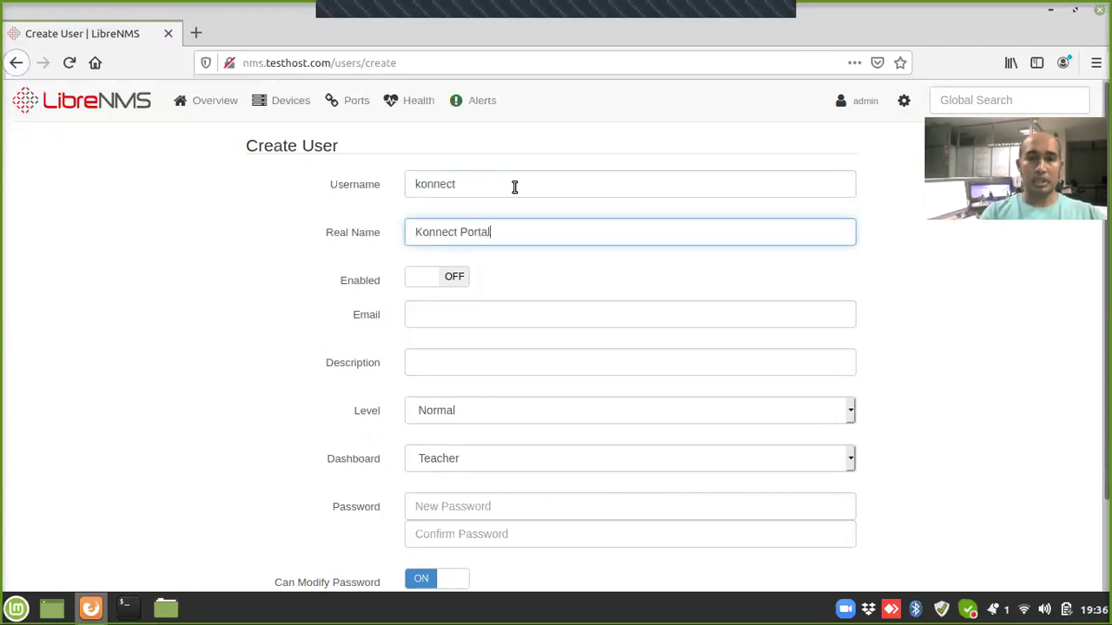
{"action": "left_click", "coordinate": [438, 276]}
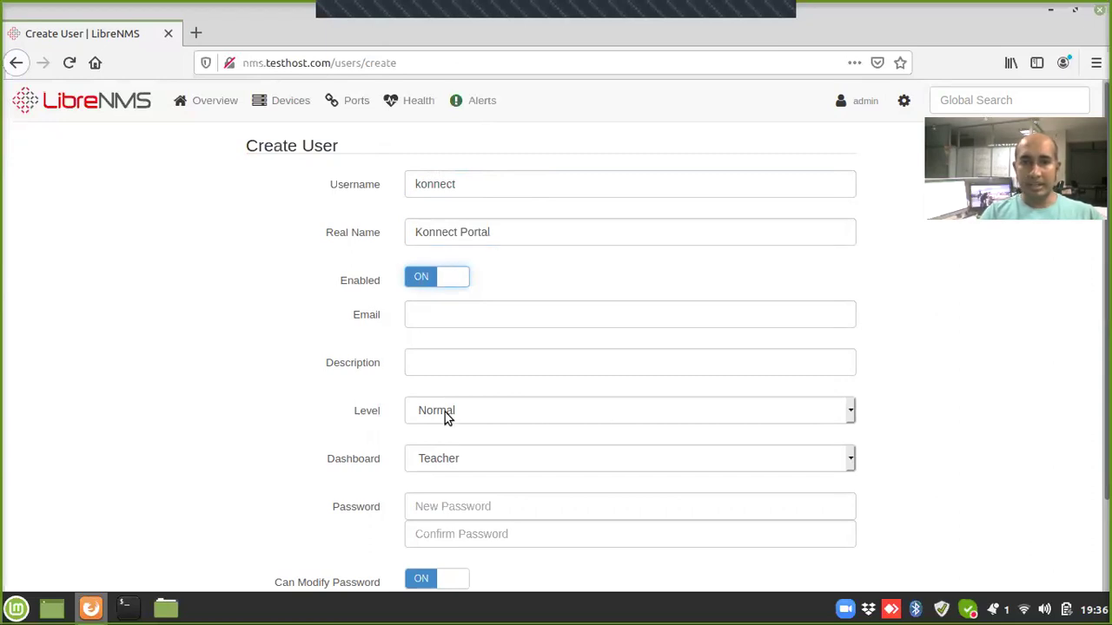
{"action": "left_click", "coordinate": [477, 464]}
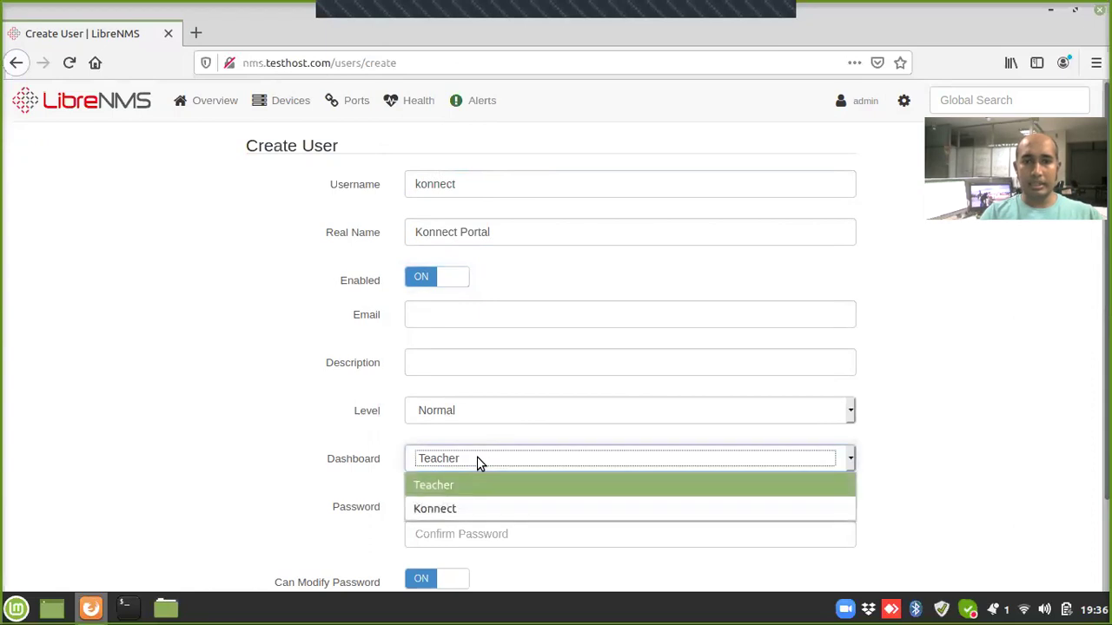
{"action": "left_click", "coordinate": [441, 504]}
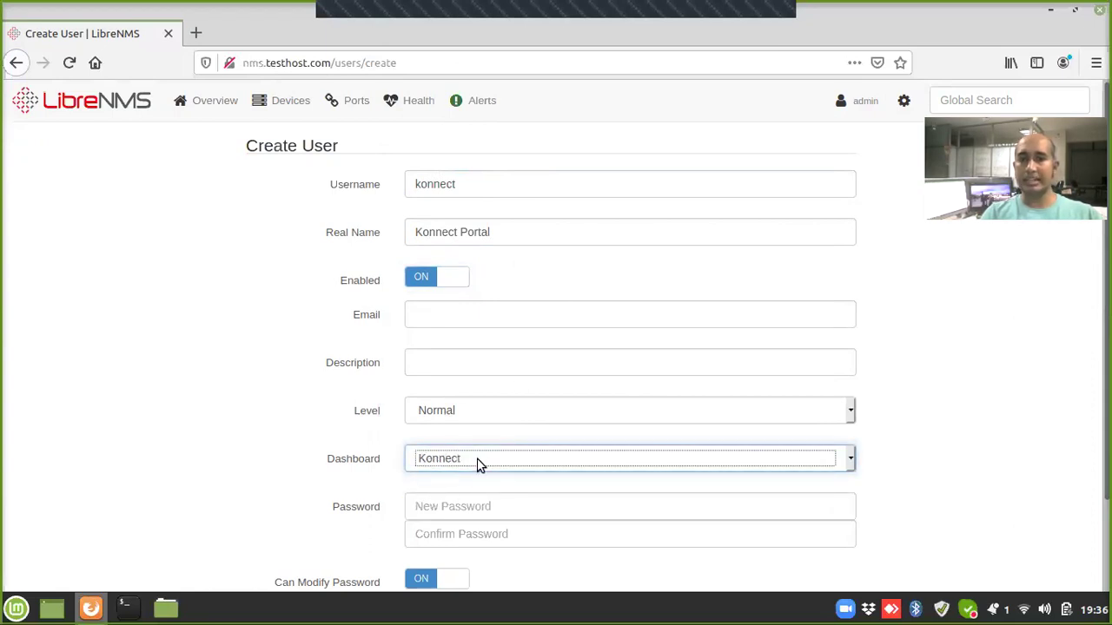
Step: Enter and confirm the password, turn off Can Modify Password, and save the konnect user
{"action": "left_click", "coordinate": [480, 514]}
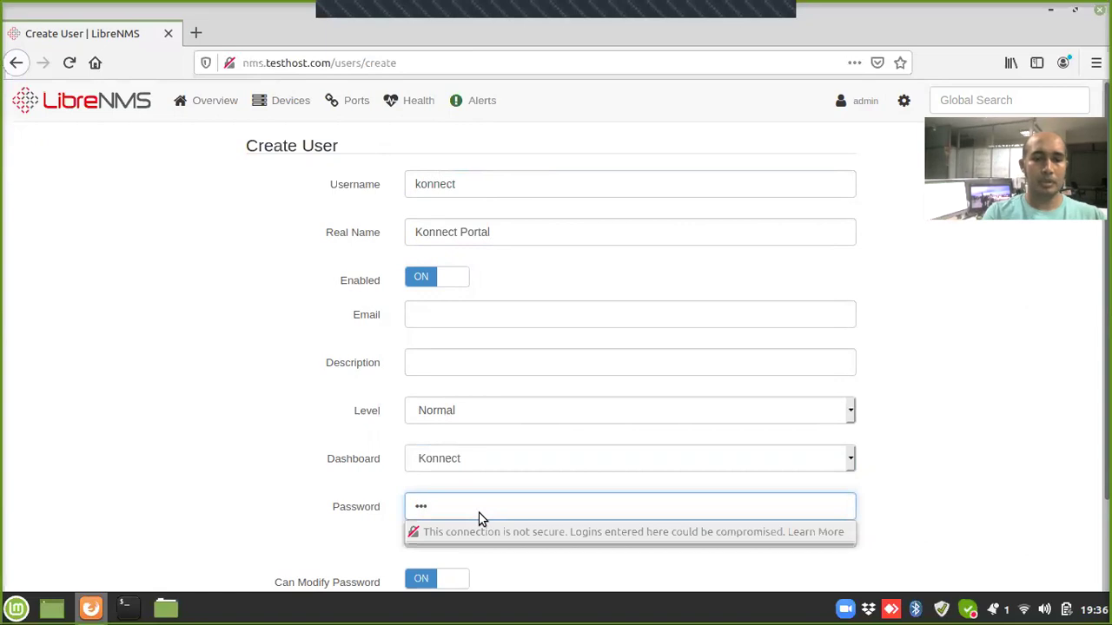
{"action": "key", "text": "Tab"}
{"action": "left_click", "coordinate": [279, 538]}
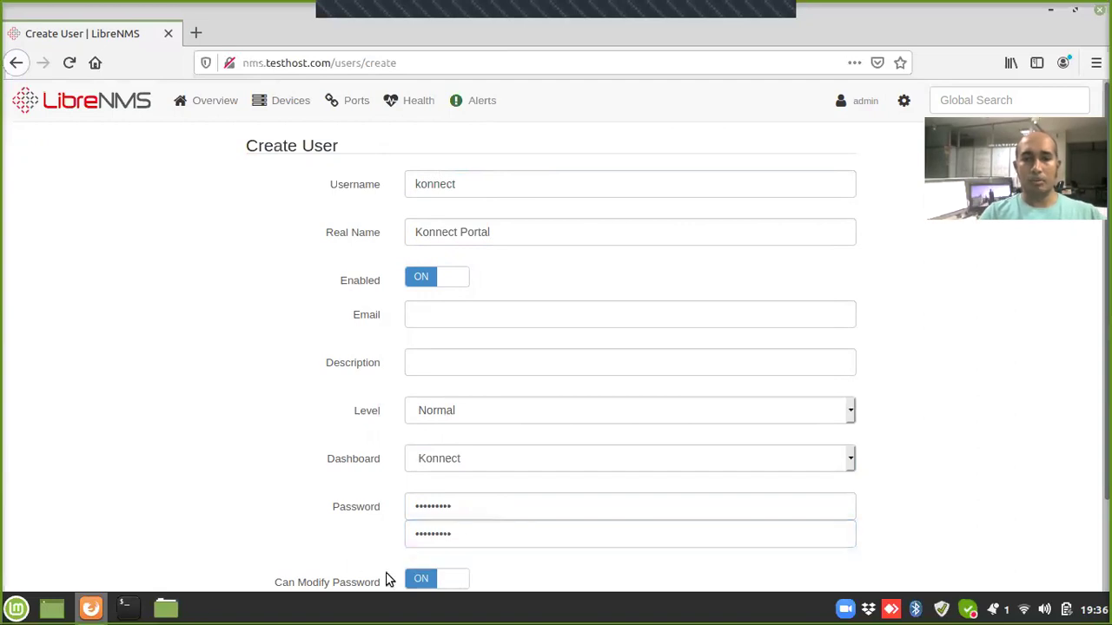
{"action": "left_click", "coordinate": [422, 581]}
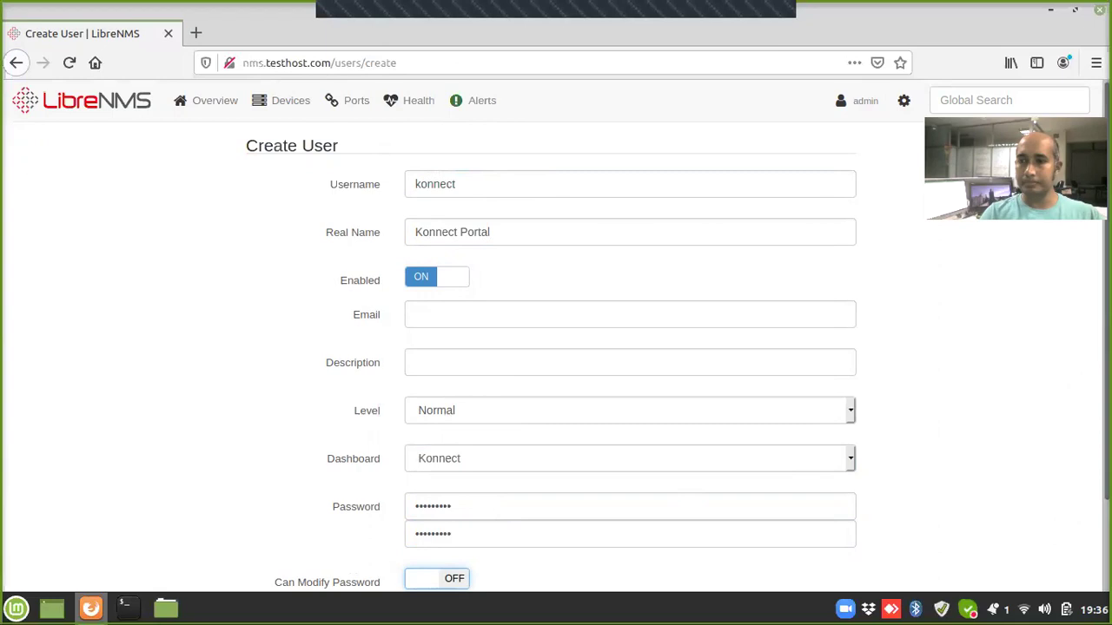
{"action": "scroll", "coordinate": [1048, 467], "scroll_direction": "down", "scroll_amount": 3}
{"action": "left_click", "coordinate": [434, 535]}
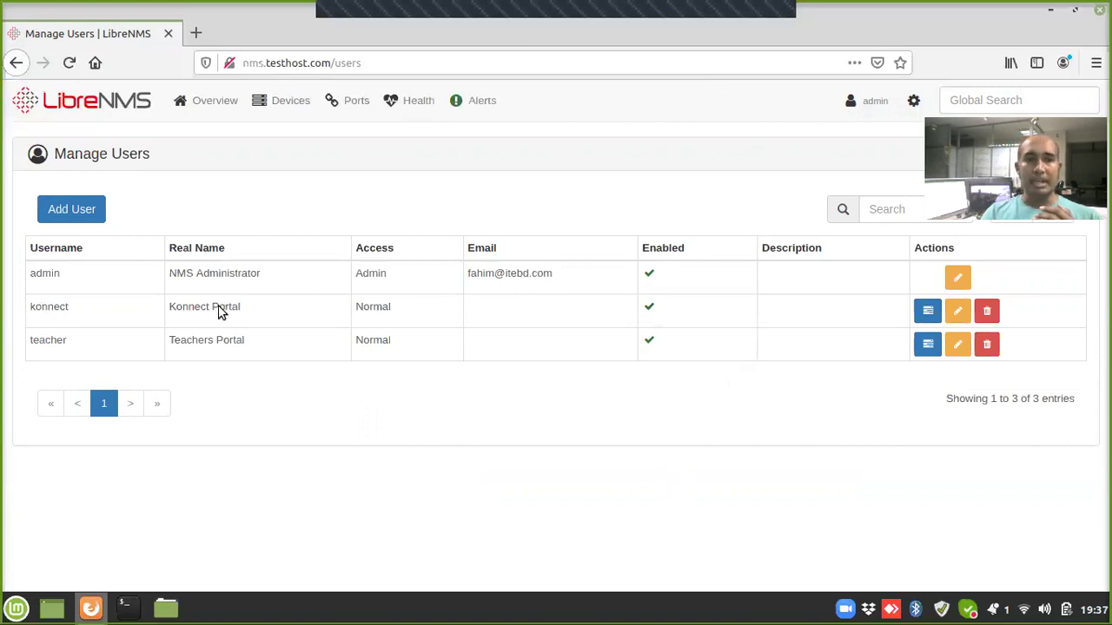
Step: On konnect's Manage Access page, add konnect--app-1 and konnect--db-1 to its allowed devices
{"action": "left_click", "coordinate": [929, 313]}
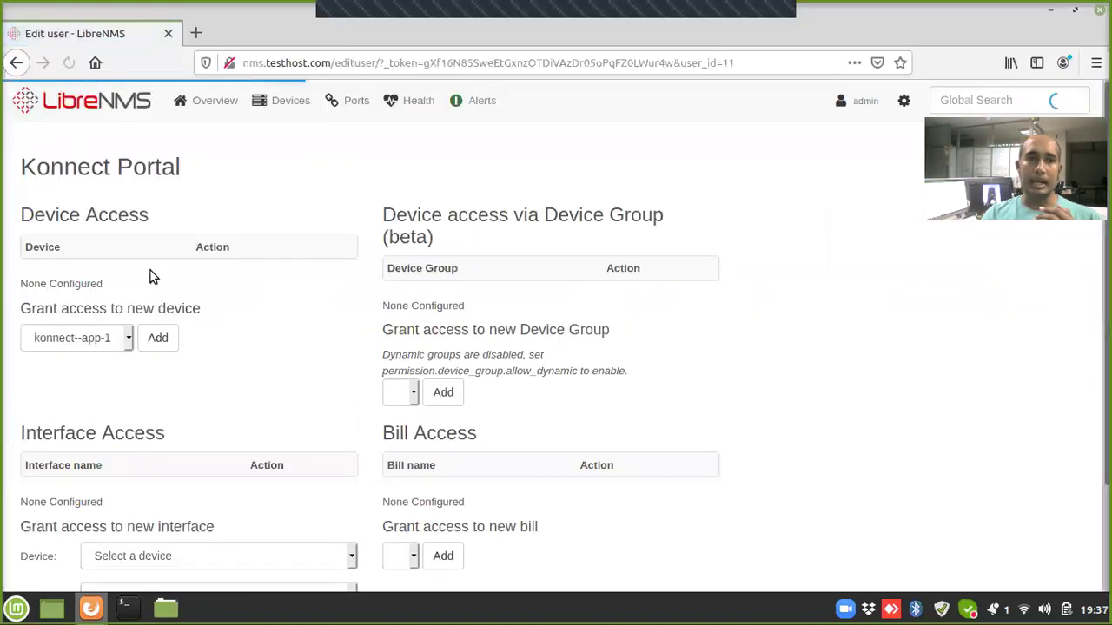
{"action": "left_click", "coordinate": [96, 338]}
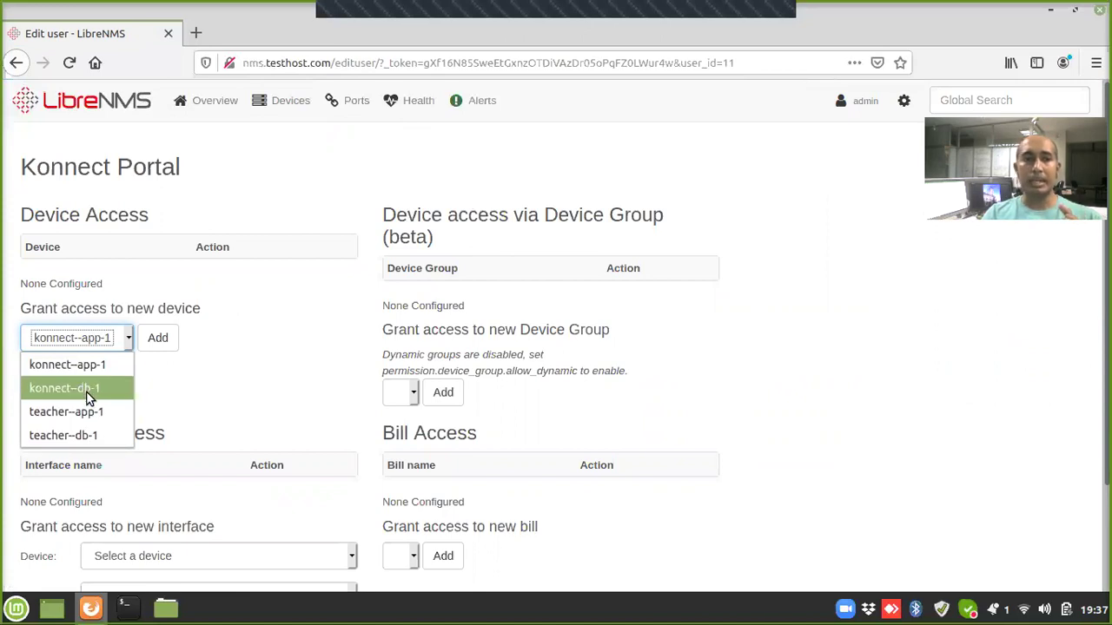
{"action": "left_click", "coordinate": [90, 364]}
{"action": "left_click", "coordinate": [149, 339]}
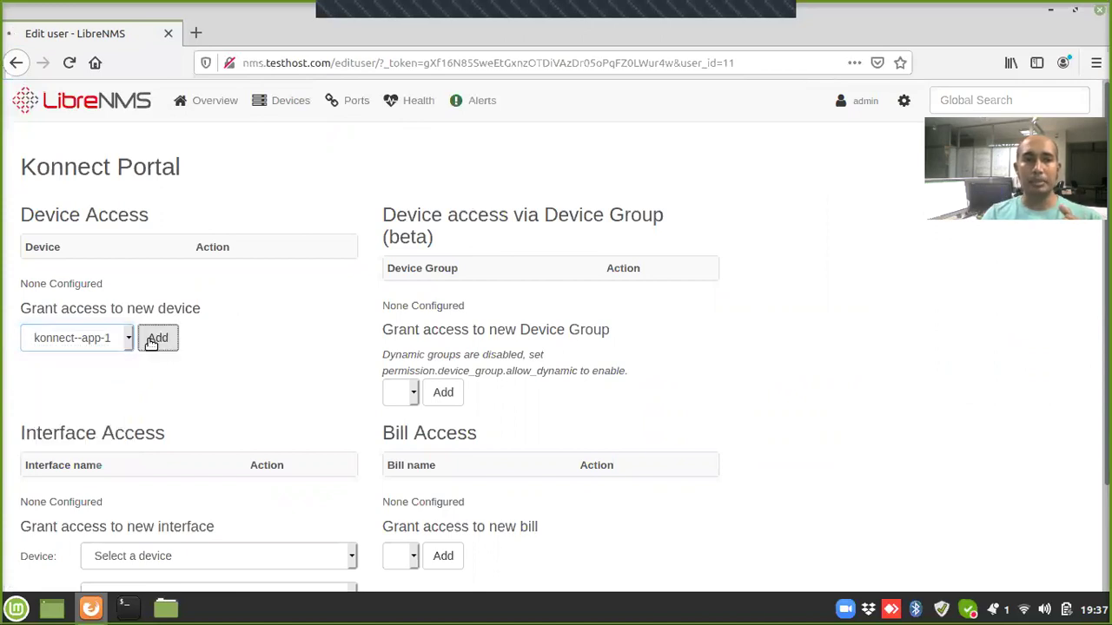
{"action": "left_click", "coordinate": [88, 344]}
{"action": "left_click", "coordinate": [87, 345]}
{"action": "left_click", "coordinate": [160, 340]}
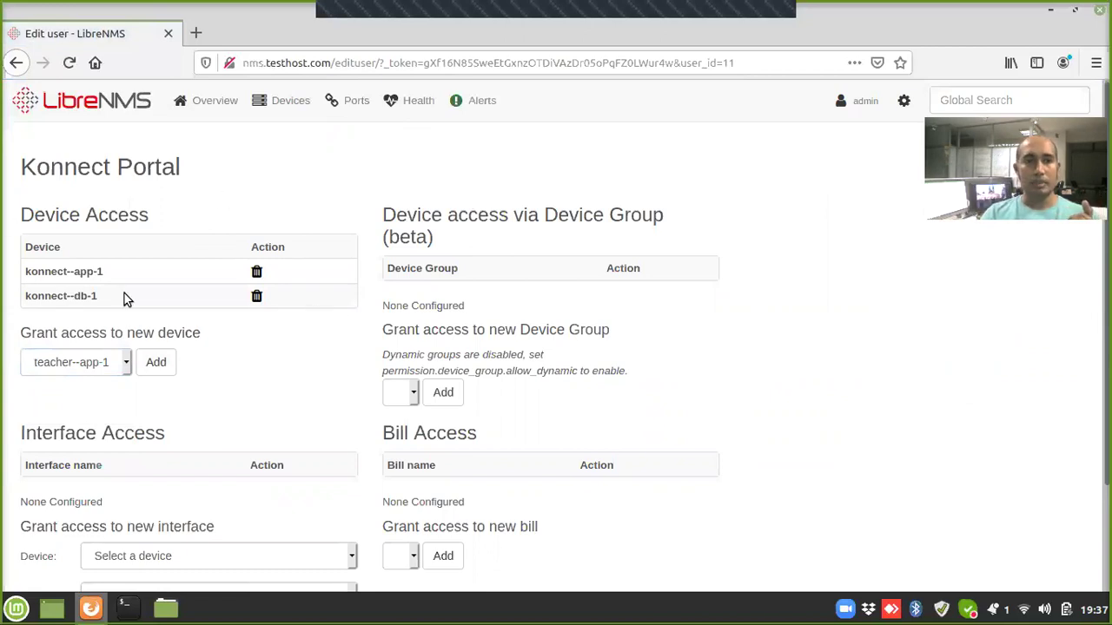
{"action": "mouse_move", "coordinate": [894, 104]}
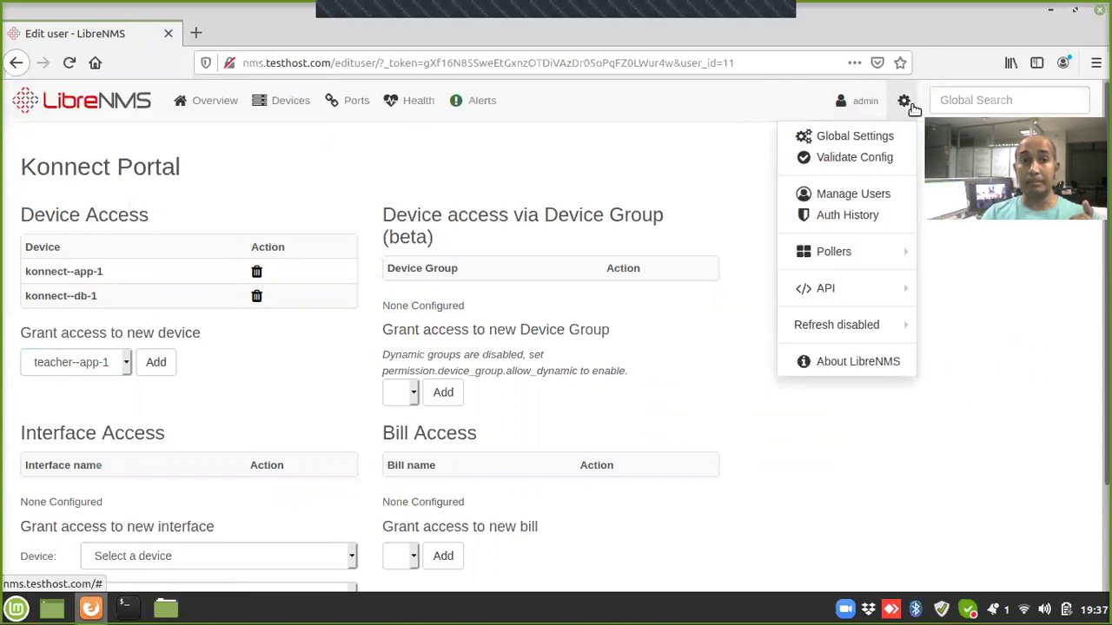
Step: From Manage Users, add teacher--app-1 and teacher--db-1 to the teacher user's device access
{"action": "left_click", "coordinate": [876, 193]}
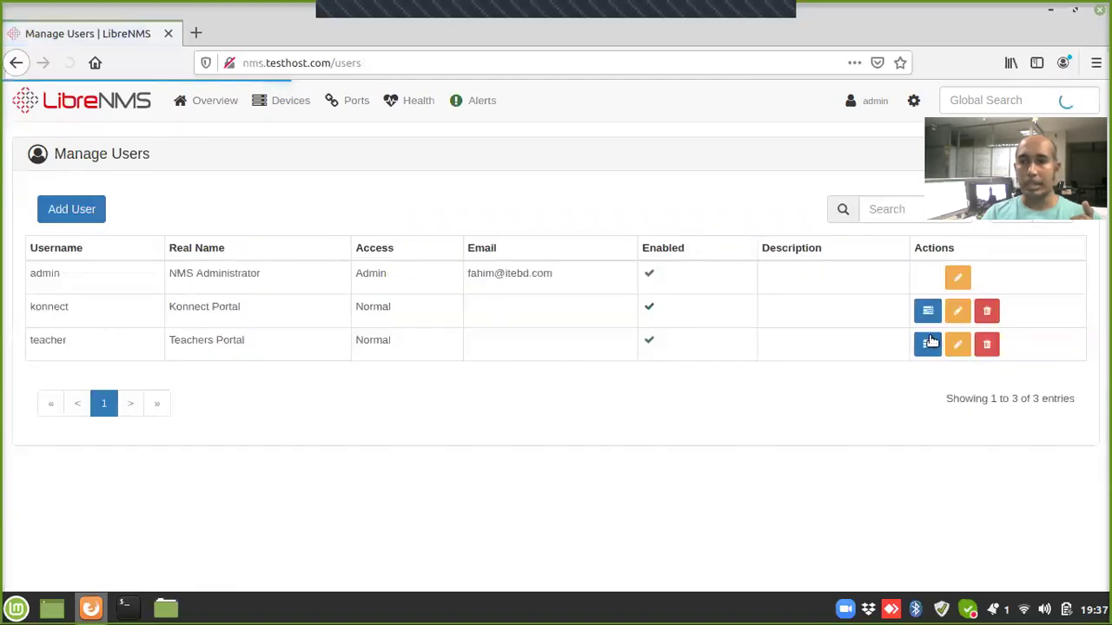
{"action": "left_click", "coordinate": [927, 346]}
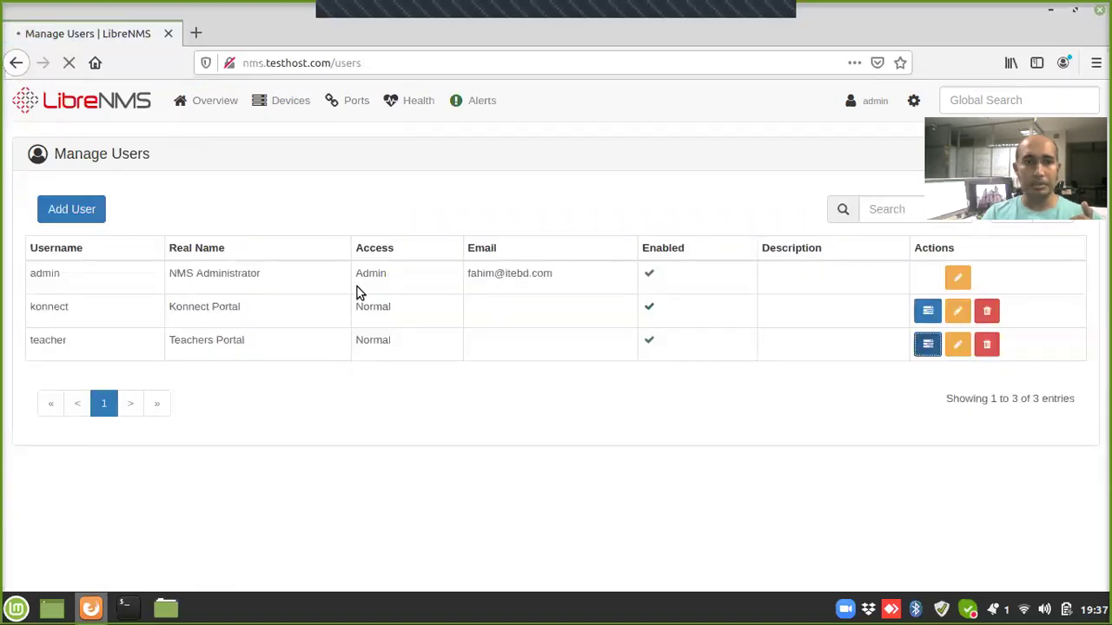
{"action": "left_click", "coordinate": [97, 342]}
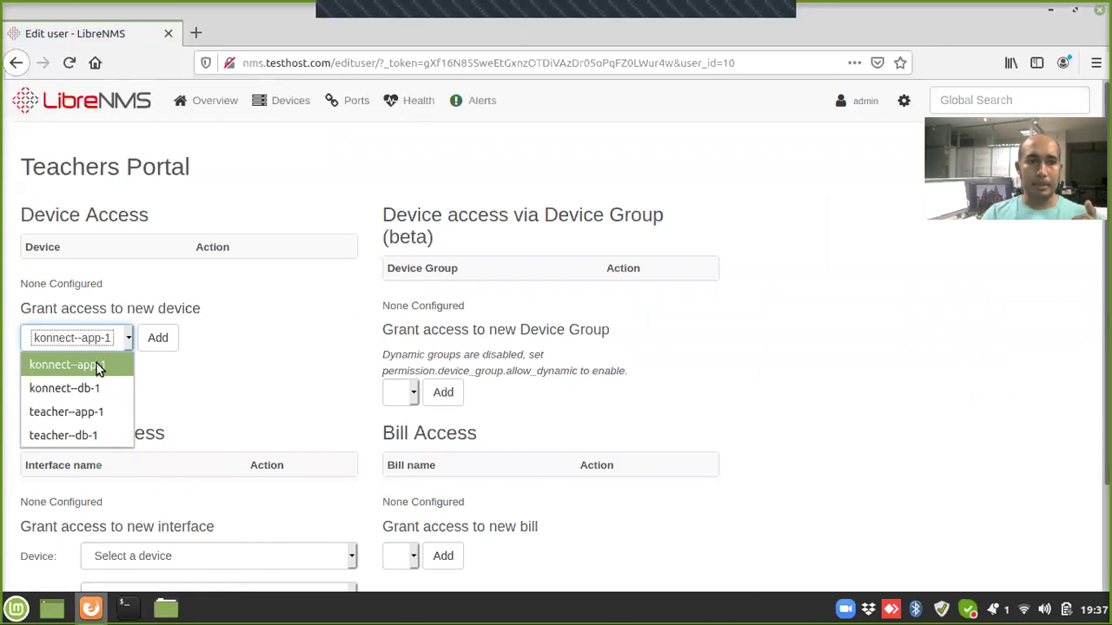
{"action": "left_click", "coordinate": [94, 414]}
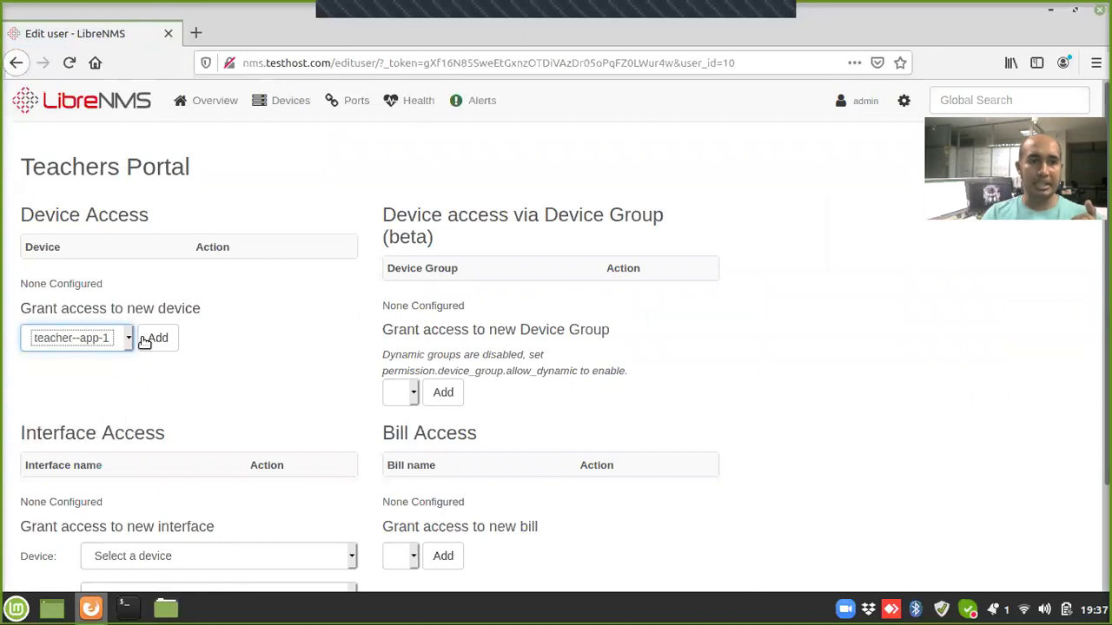
{"action": "left_click", "coordinate": [158, 339]}
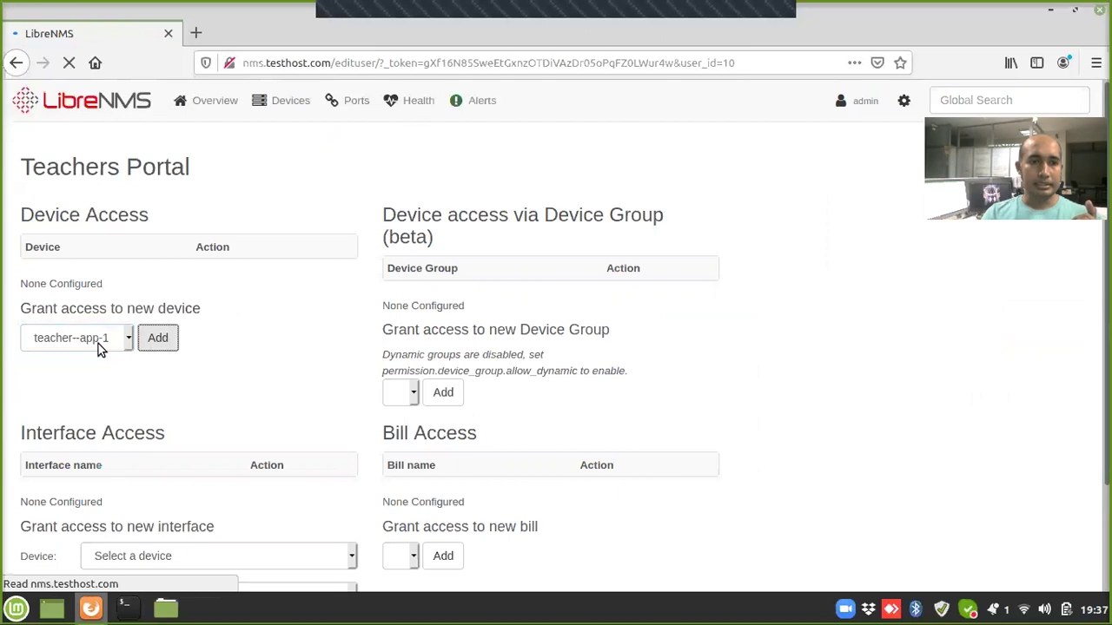
{"action": "left_click", "coordinate": [98, 344]}
{"action": "left_click", "coordinate": [97, 411]}
{"action": "left_click", "coordinate": [159, 338]}
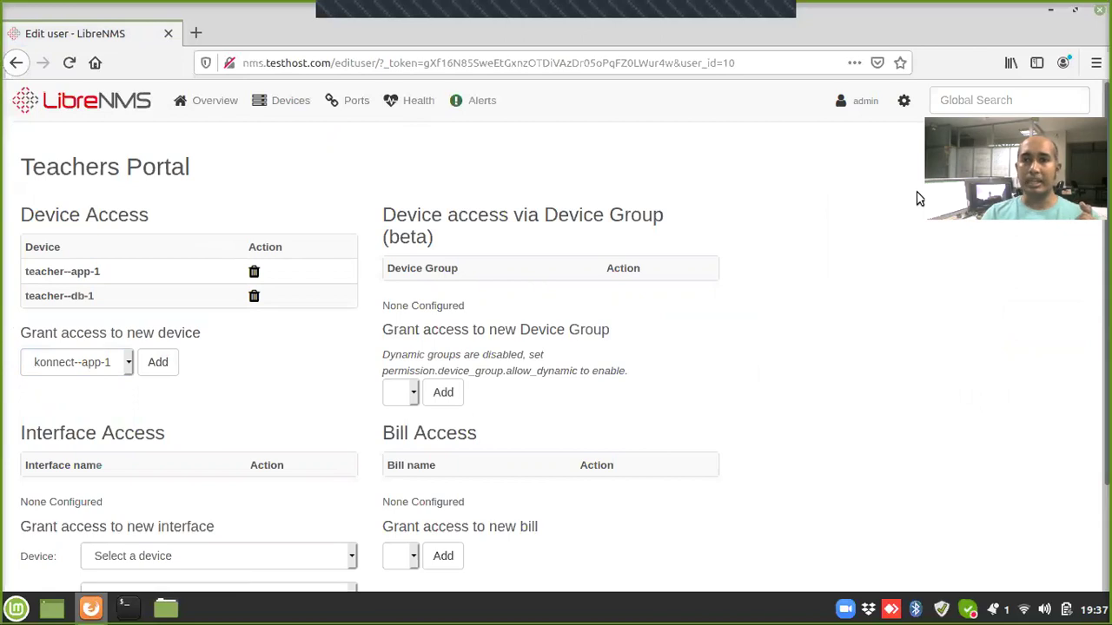
{"action": "left_click", "coordinate": [854, 101]}
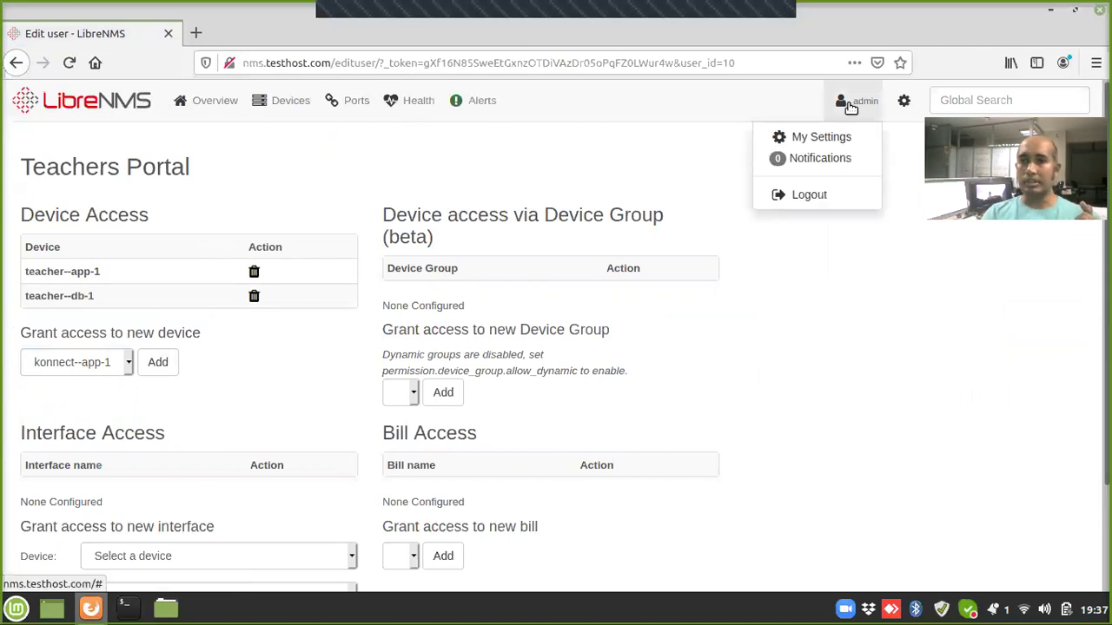
Step: Open Devices > Manage Groups and confirm Konnect Portal and Teachers Portal hold 2 devices each
{"action": "mouse_move", "coordinate": [283, 100]}
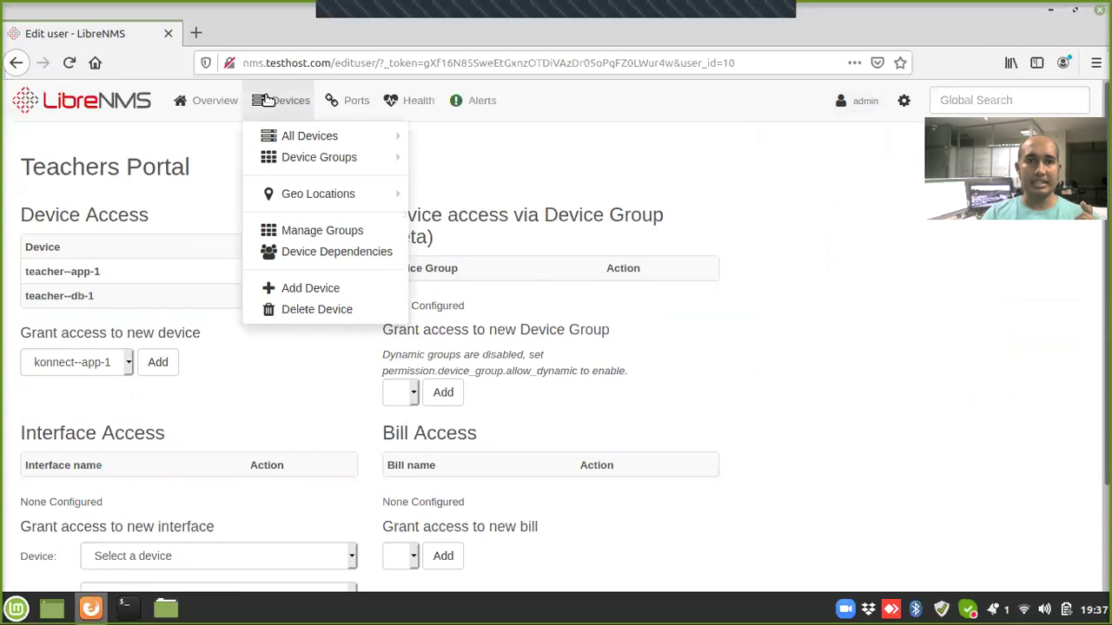
{"action": "left_click", "coordinate": [283, 231]}
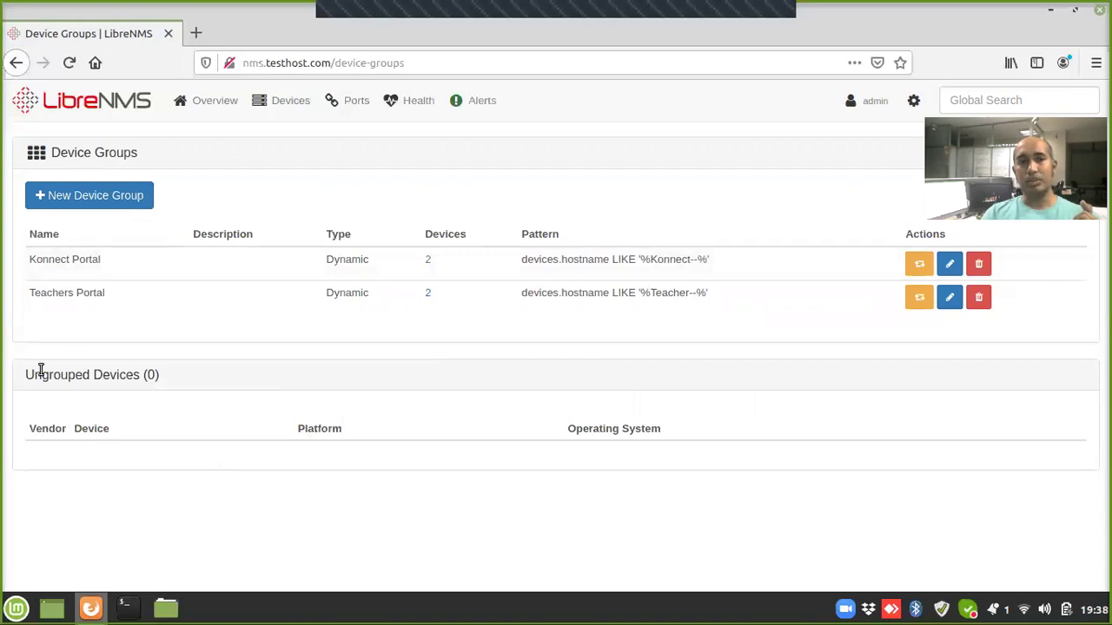
{"action": "left_click_drag", "start_coordinate": [33, 375], "coordinate": [87, 375]}
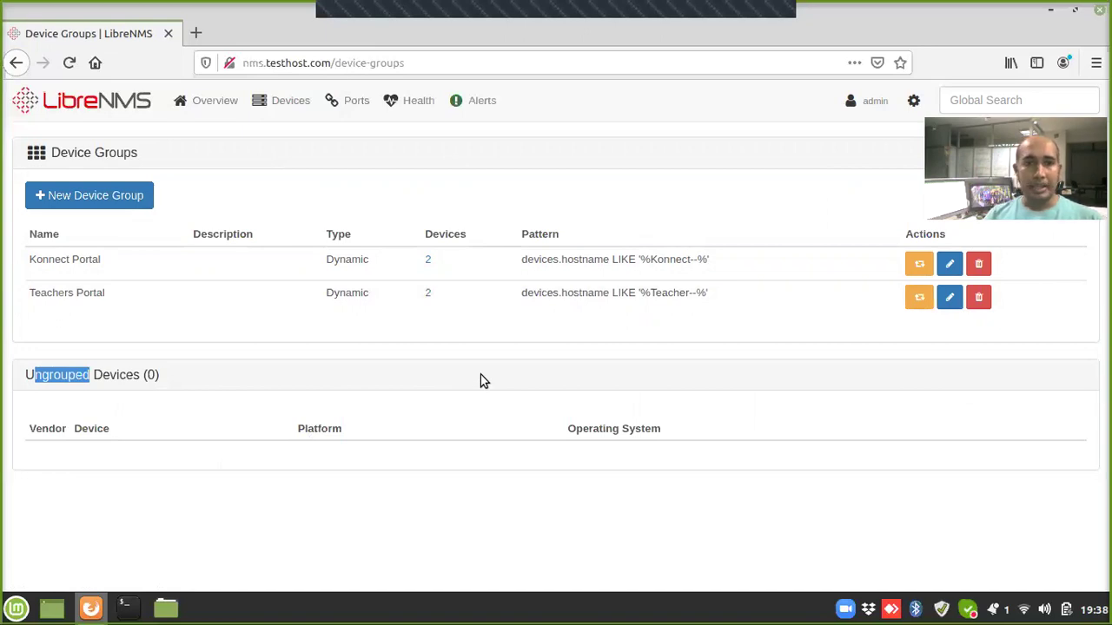
{"action": "left_click", "coordinate": [868, 98]}
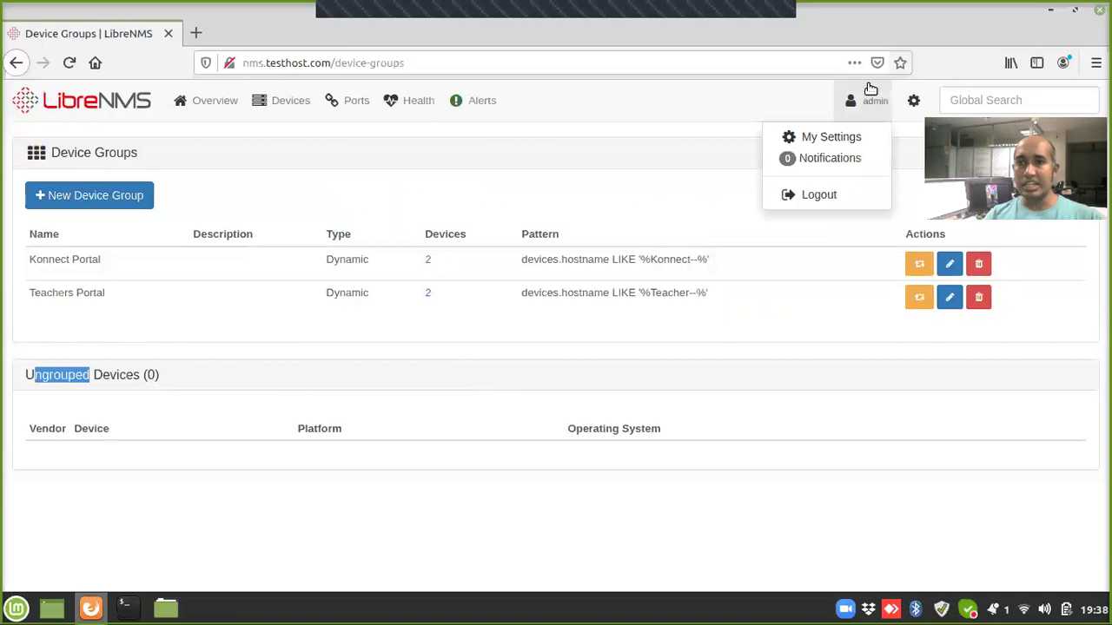
Step: Log out of admin and enter username teacher and its password on the login form
{"action": "left_click", "coordinate": [811, 195]}
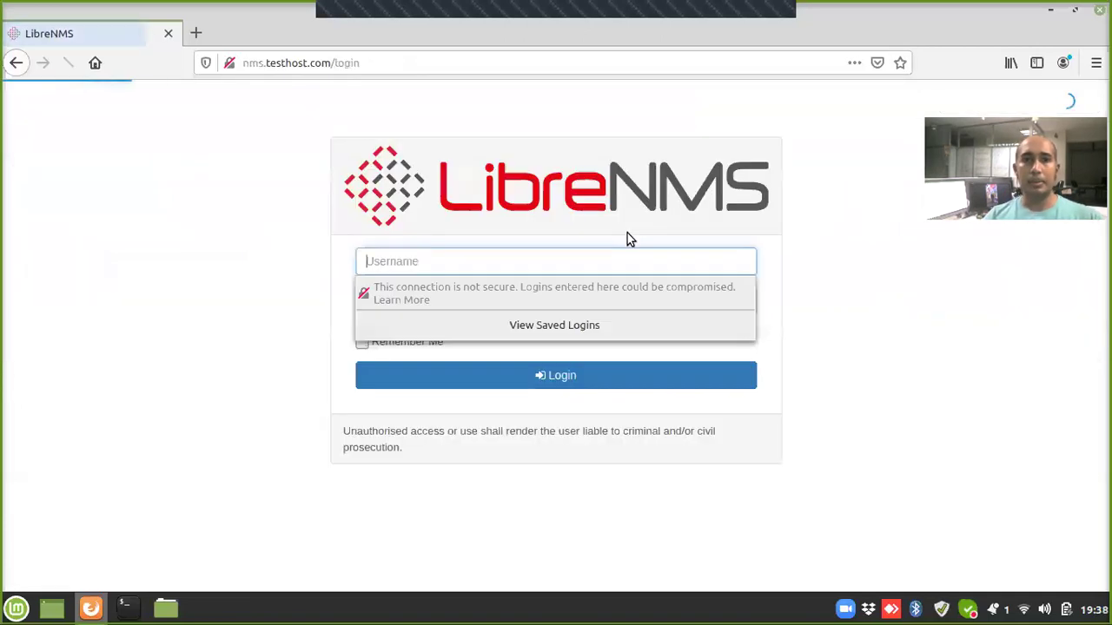
{"action": "left_click", "coordinate": [905, 233]}
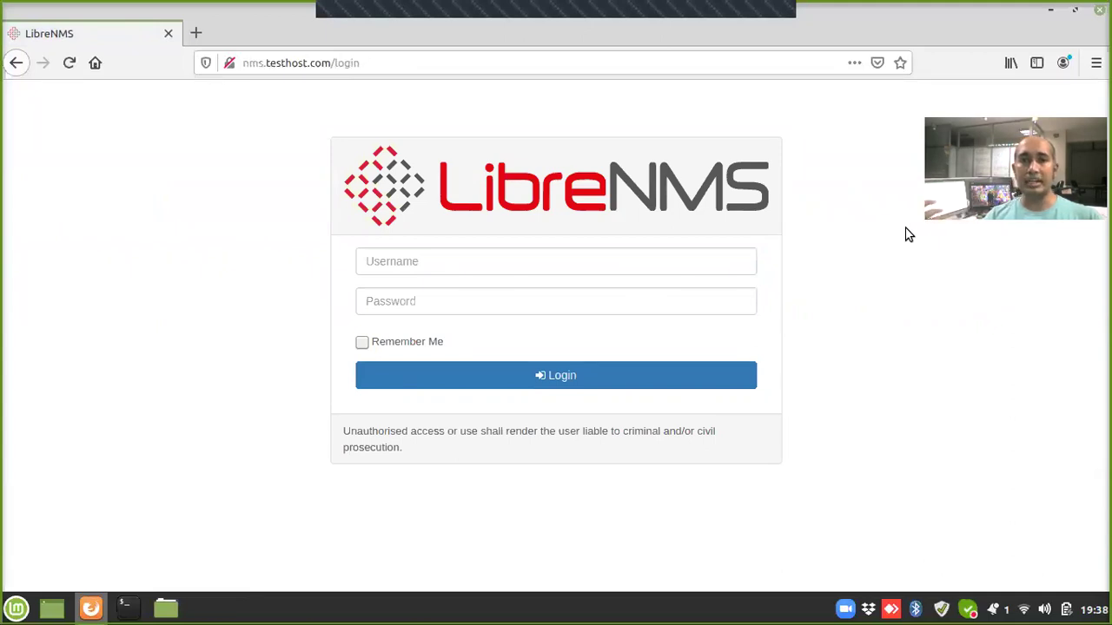
{"action": "left_click", "coordinate": [676, 263]}
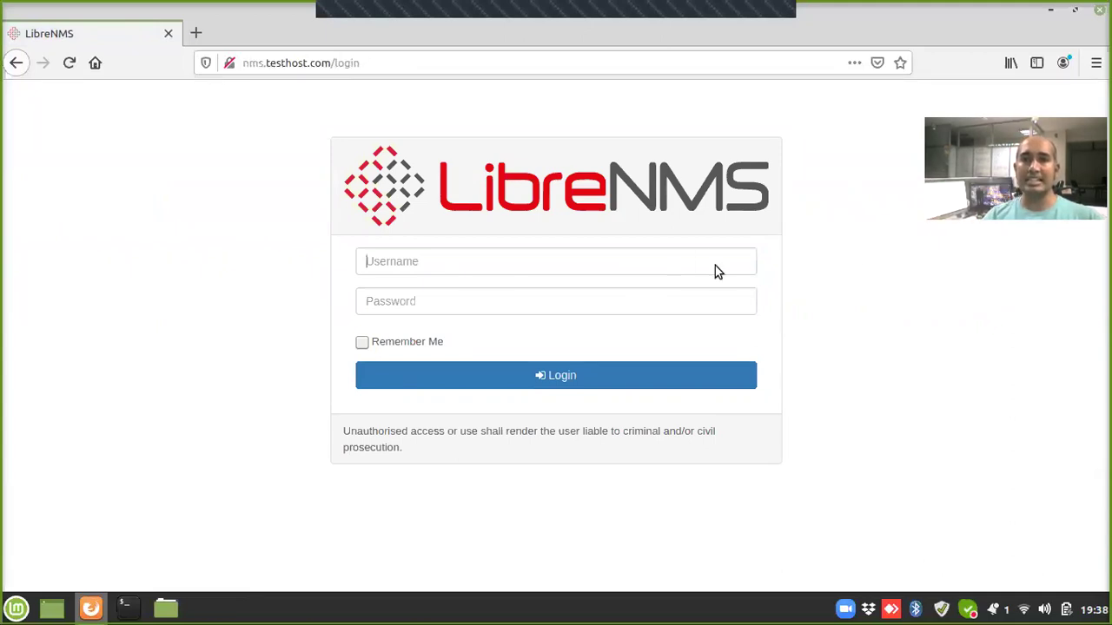
{"action": "type", "text": "teacher"}
{"action": "key", "text": "Tab"}
{"action": "type", "text": "•••••••"}
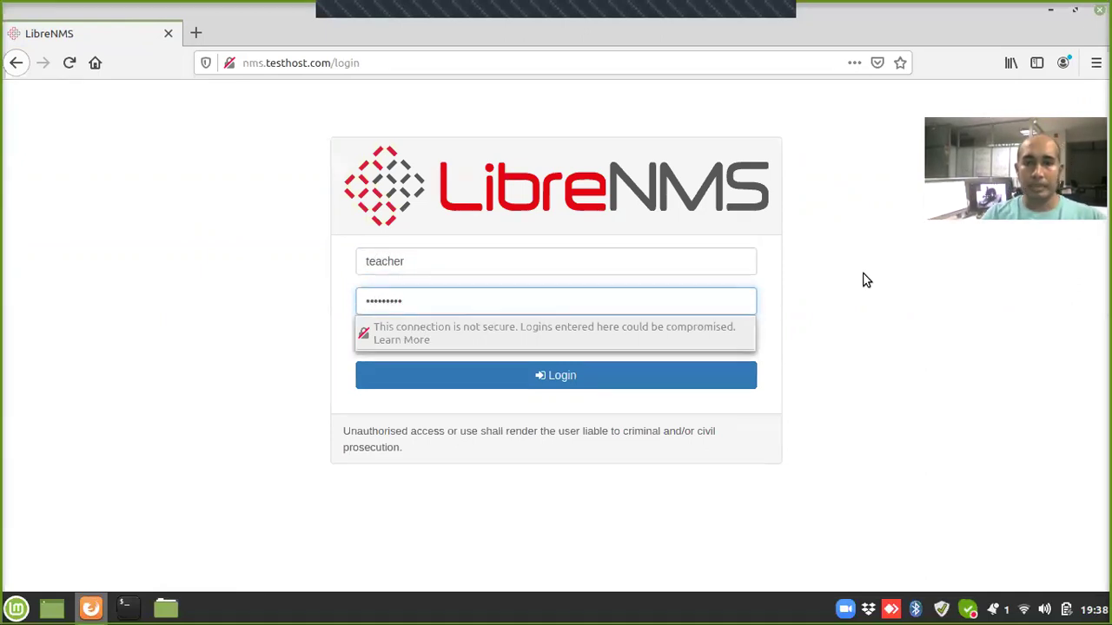
{"action": "left_click", "coordinate": [589, 383]}
Step: Log in as teacher and check the dashboard shows two hosts in warning
{"action": "left_click", "coordinate": [589, 385]}
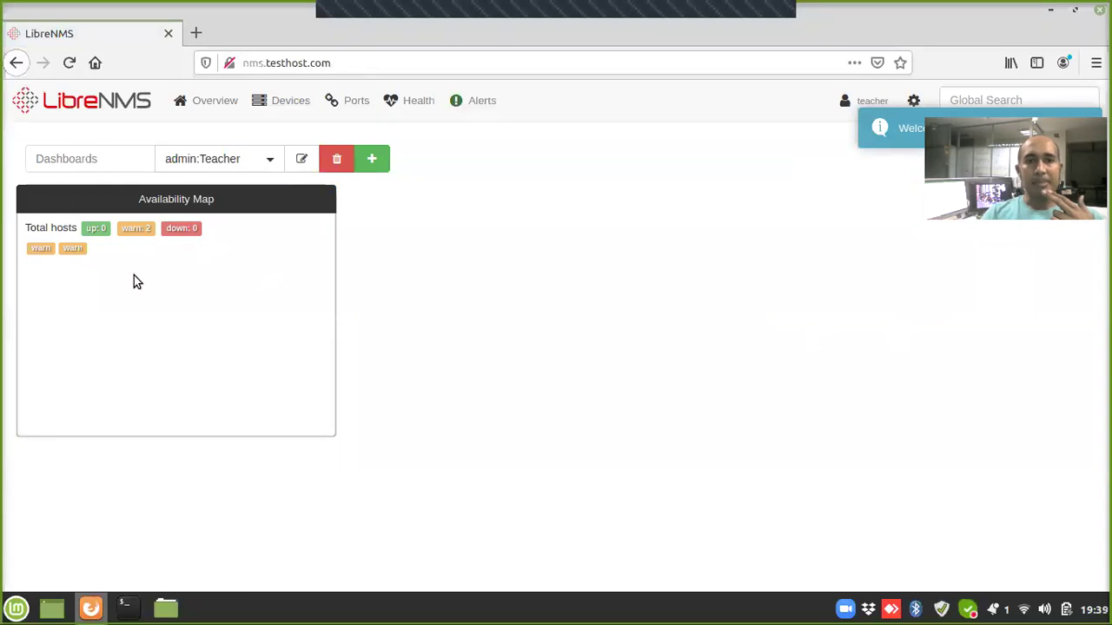
{"action": "left_click_drag", "start_coordinate": [122, 227], "coordinate": [159, 228]}
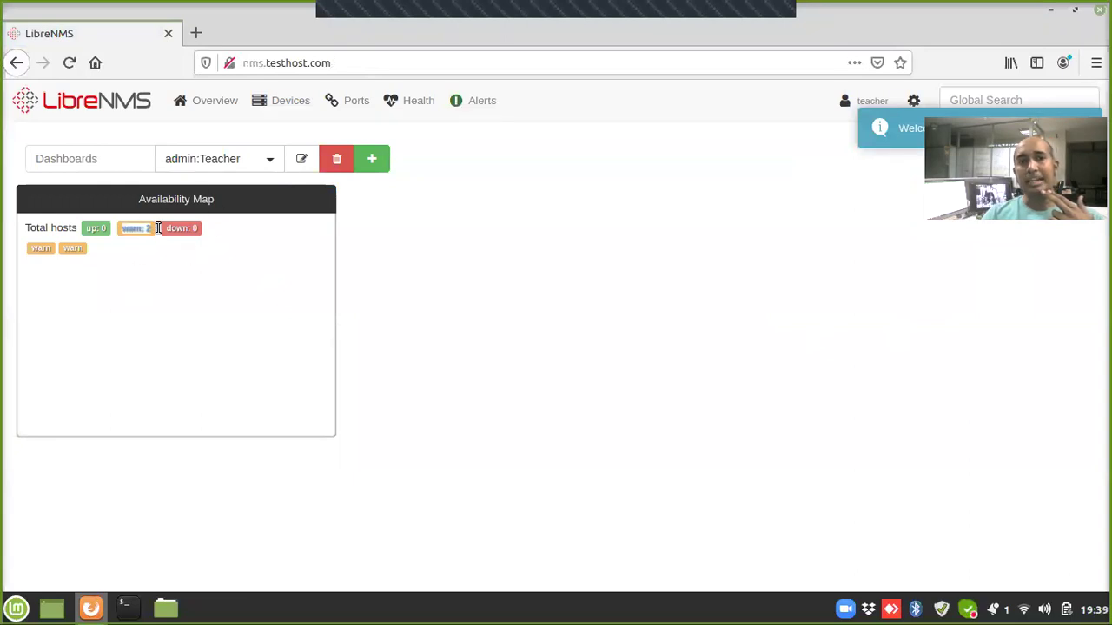
{"action": "left_click", "coordinate": [484, 275]}
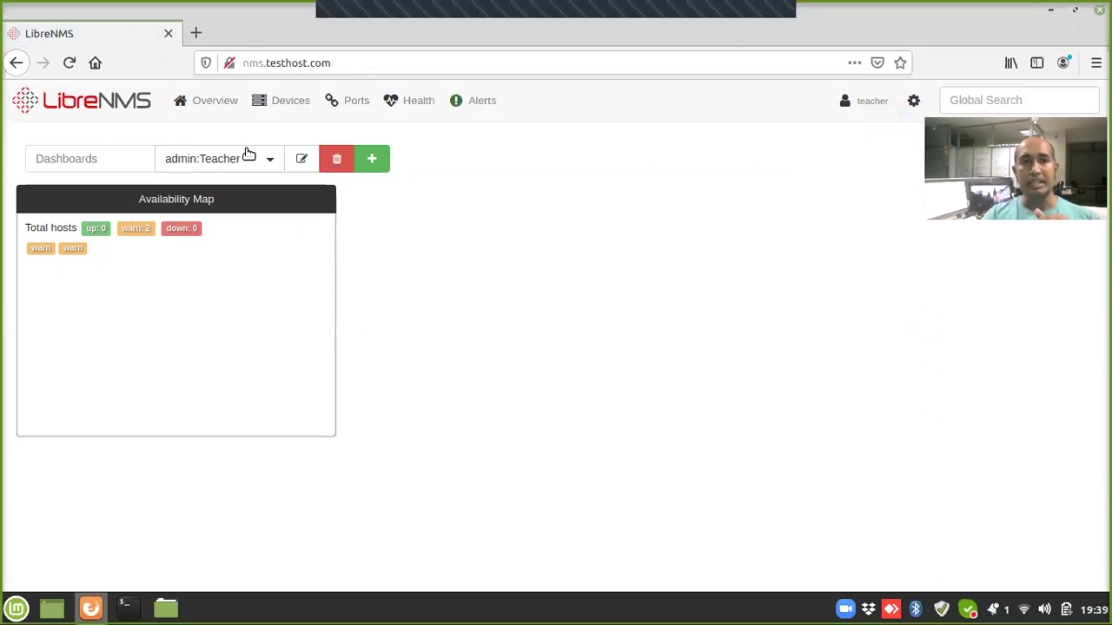
Step: Open Overview > Maps > Availability, listing only teacher--app-1 and teacher--db-1
{"action": "mouse_move", "coordinate": [273, 104]}
{"action": "mouse_move", "coordinate": [268, 136]}
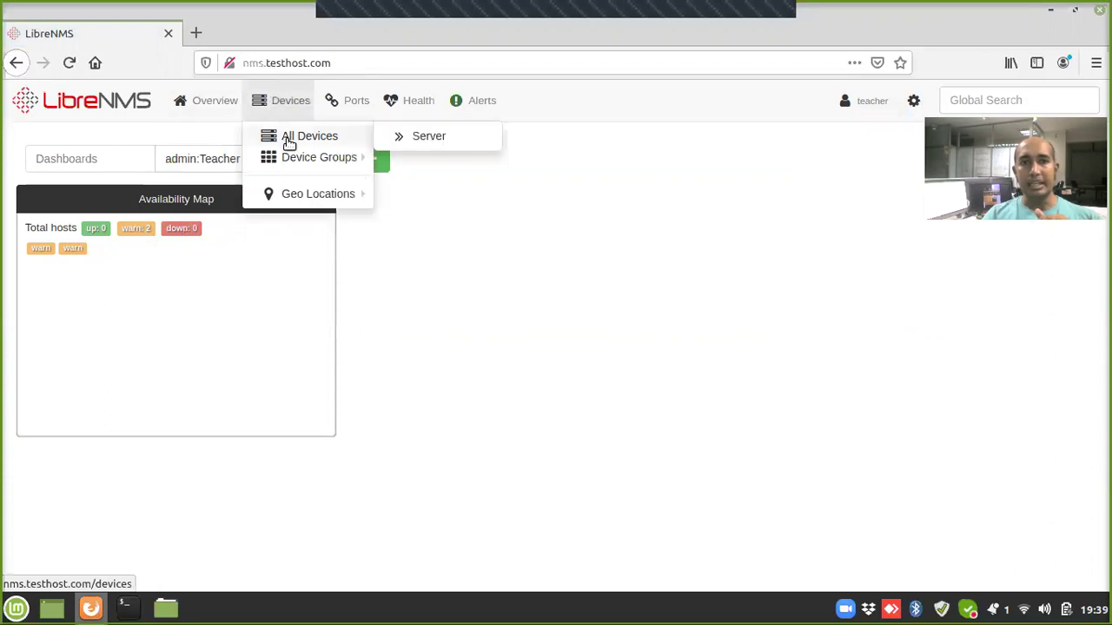
{"action": "mouse_move", "coordinate": [181, 93]}
{"action": "mouse_move", "coordinate": [206, 156]}
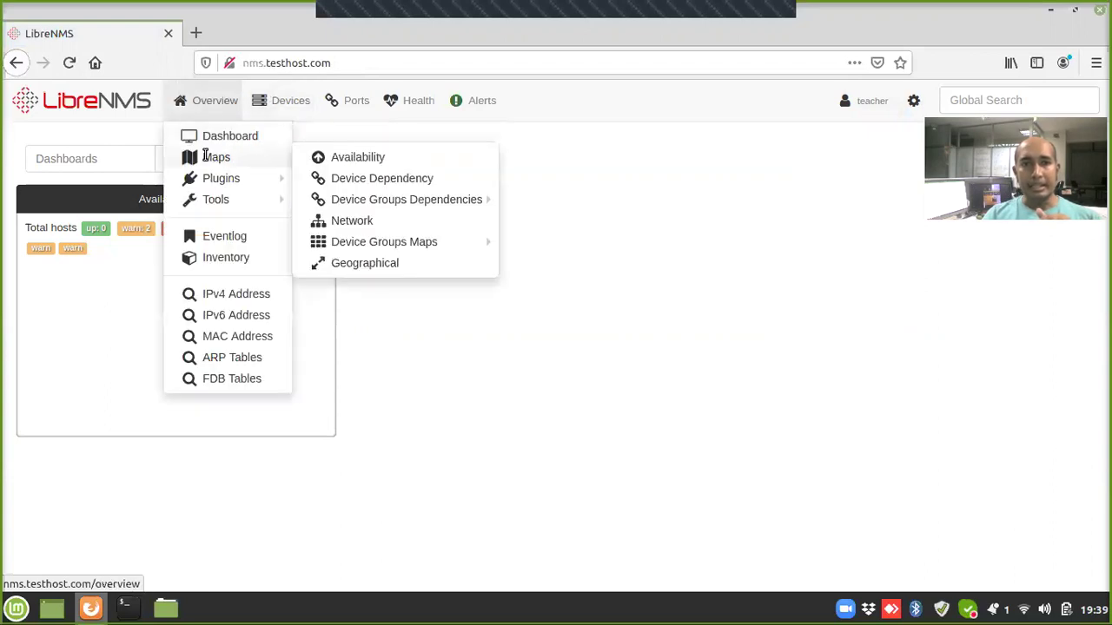
{"action": "left_click", "coordinate": [339, 157]}
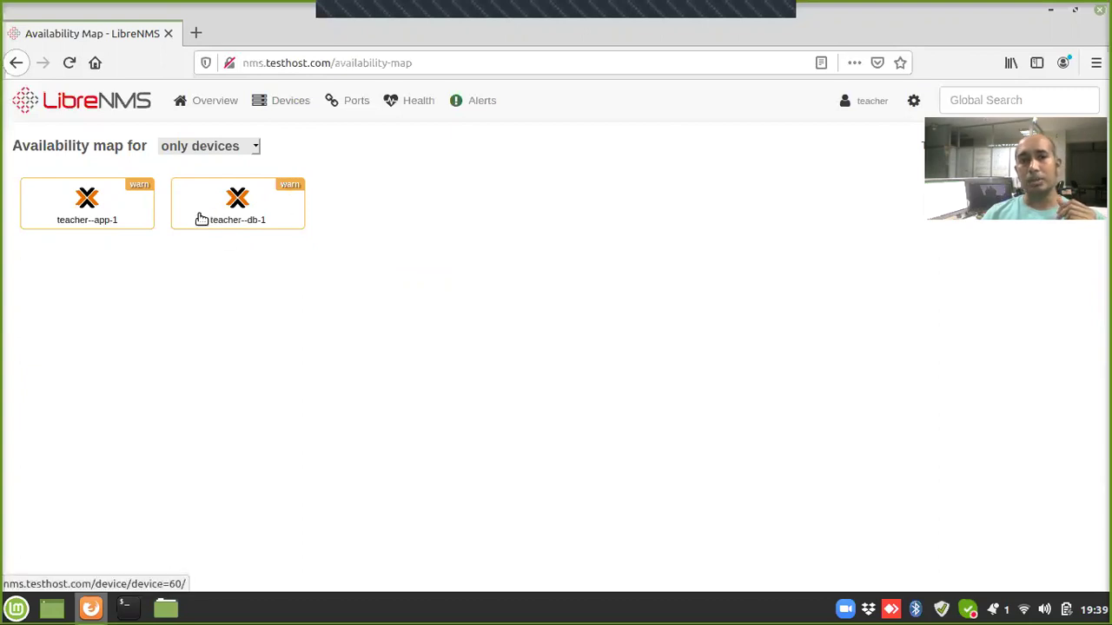
Step: Open the teacher--app-1 device page and browse its Logs tab event log entries
{"action": "left_click", "coordinate": [83, 208]}
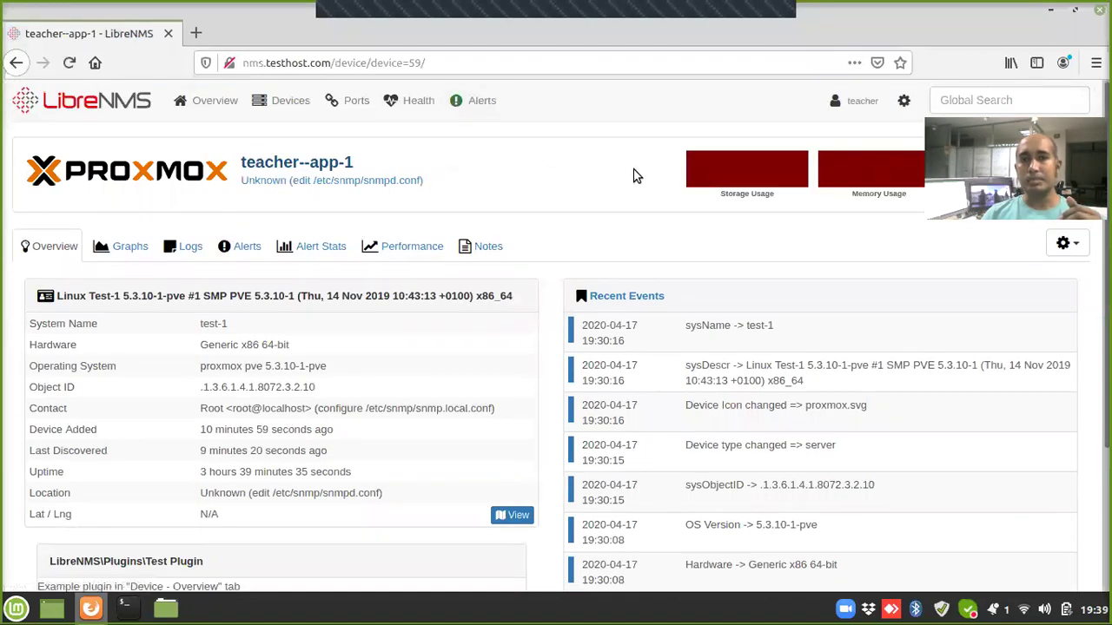
{"action": "scroll", "coordinate": [634, 176], "scroll_direction": "down", "scroll_amount": 3}
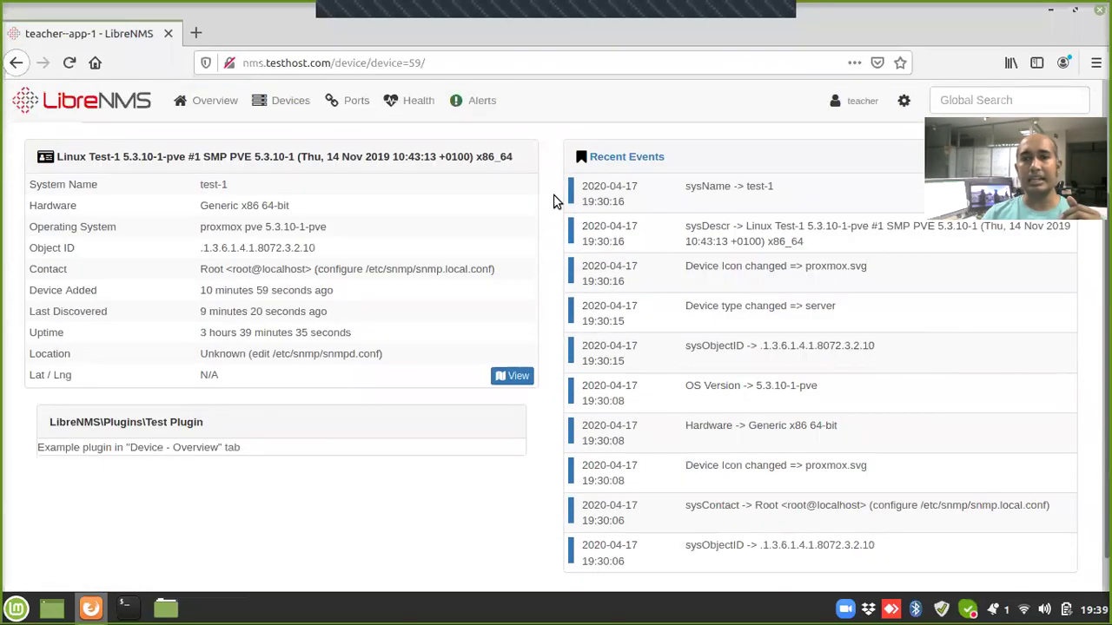
{"action": "scroll", "coordinate": [521, 205], "scroll_direction": "up", "scroll_amount": 3}
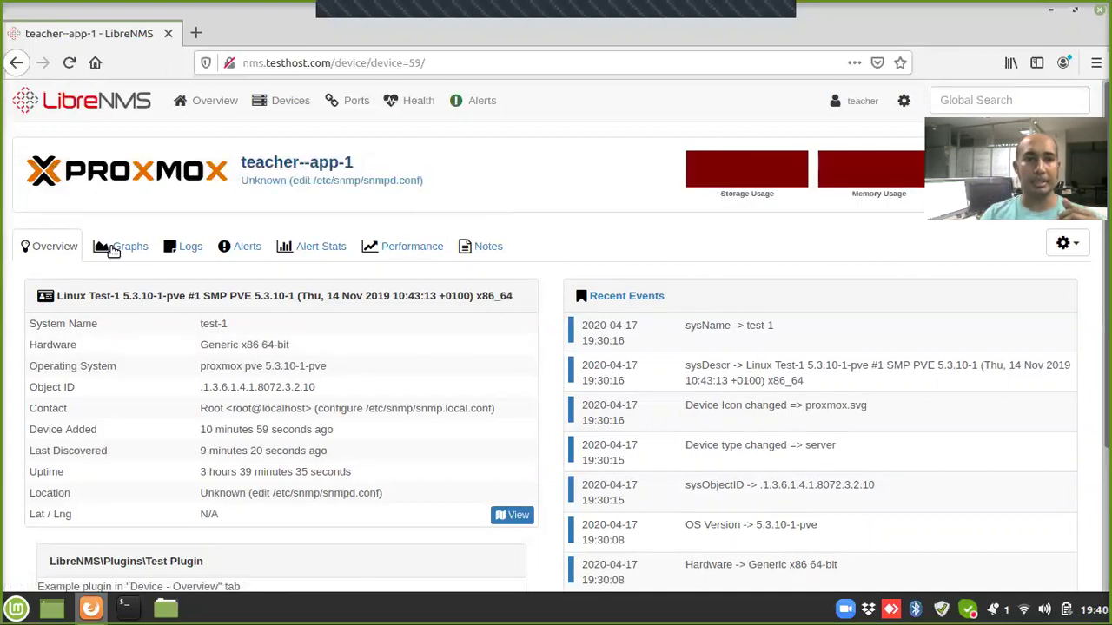
{"action": "left_click", "coordinate": [191, 251]}
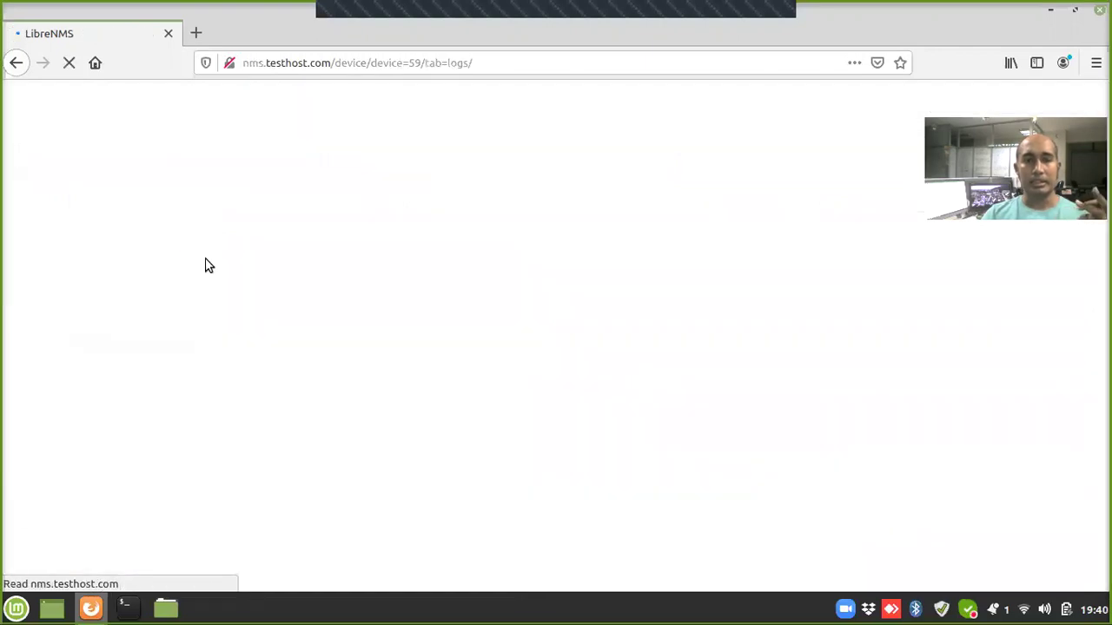
{"action": "scroll", "coordinate": [423, 281], "scroll_direction": "down", "scroll_amount": 6}
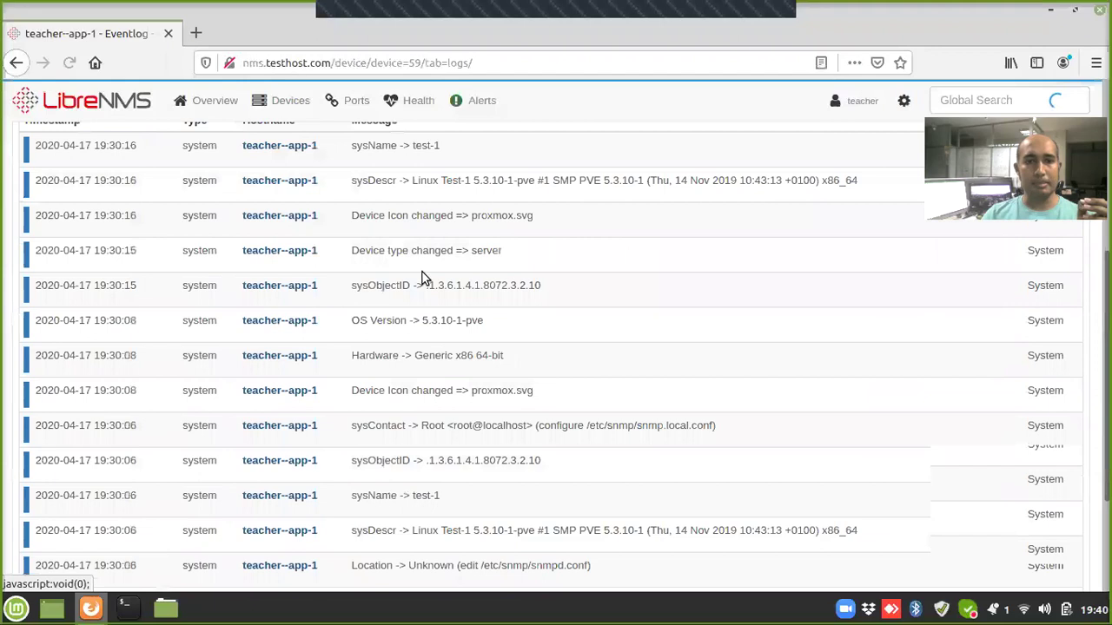
{"action": "scroll", "coordinate": [318, 285], "scroll_direction": "up", "scroll_amount": 5}
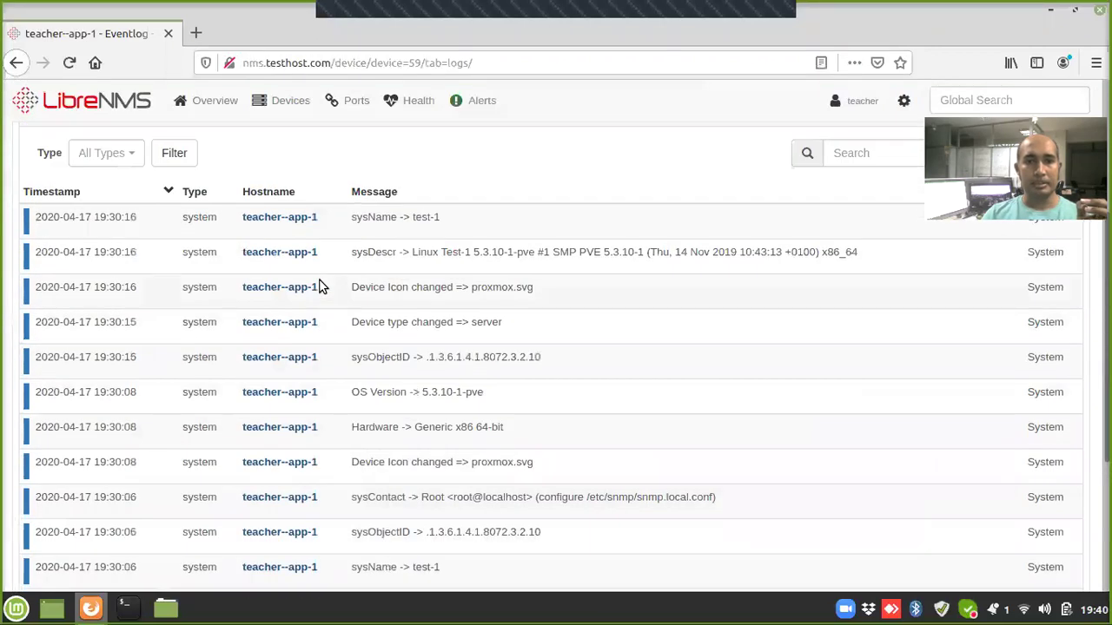
{"action": "scroll", "coordinate": [318, 286], "scroll_direction": "up", "scroll_amount": 5}
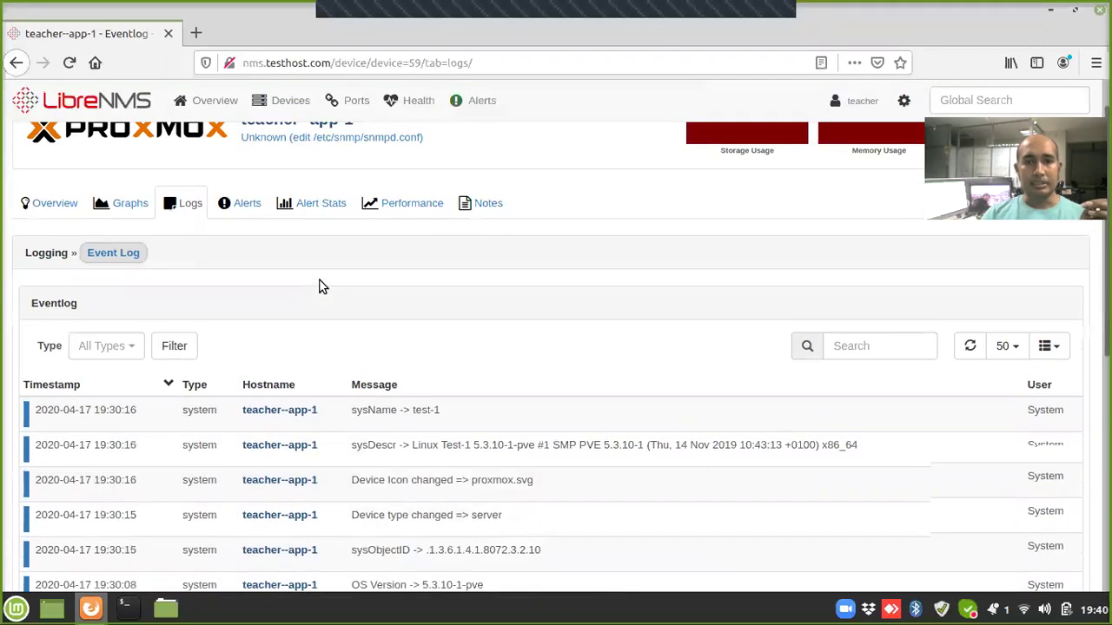
Step: Open Devices > All Devices > Server, showing only teacher--app-1 and teacher--db-1
{"action": "mouse_move", "coordinate": [226, 100]}
{"action": "mouse_move", "coordinate": [287, 100]}
{"action": "mouse_move", "coordinate": [362, 136]}
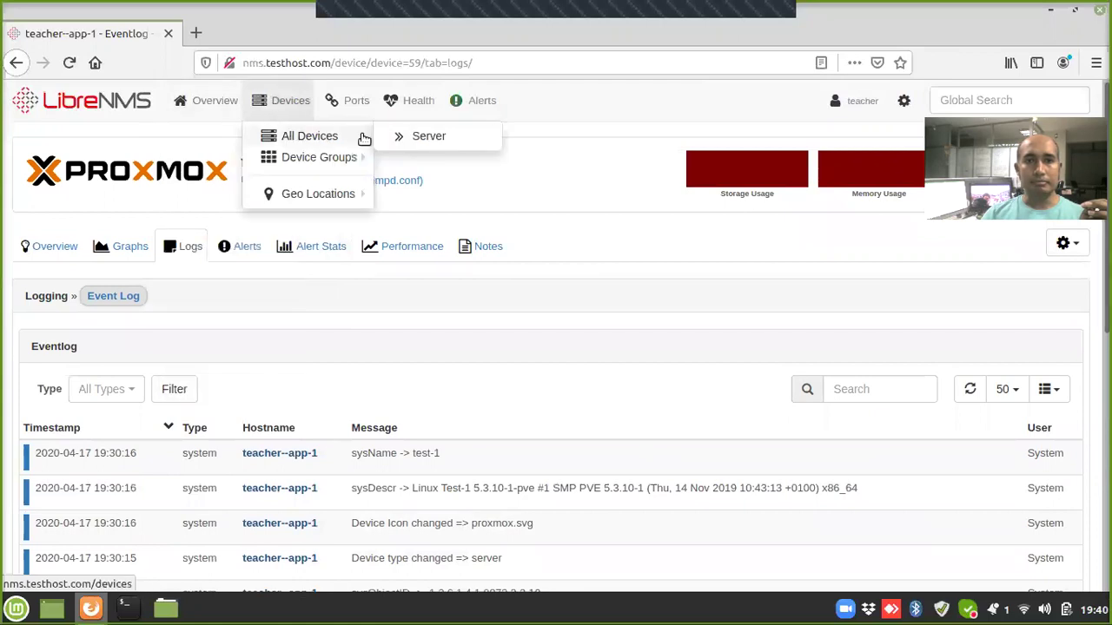
{"action": "left_click", "coordinate": [405, 136]}
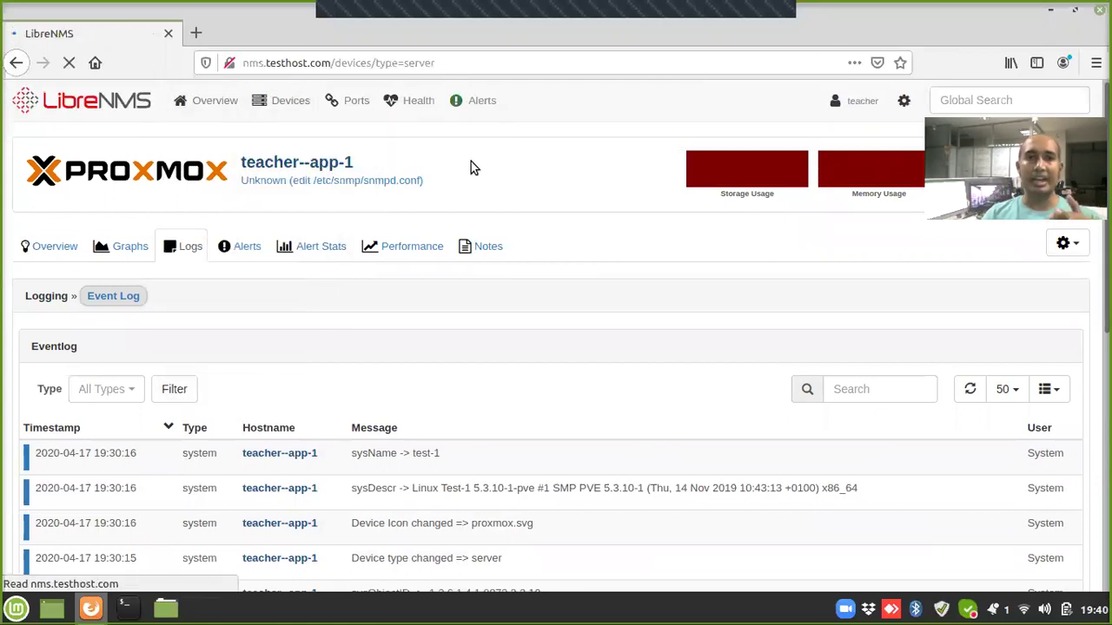
{"action": "mouse_move", "coordinate": [224, 102]}
{"action": "mouse_move", "coordinate": [276, 103]}
{"action": "mouse_move", "coordinate": [276, 143]}
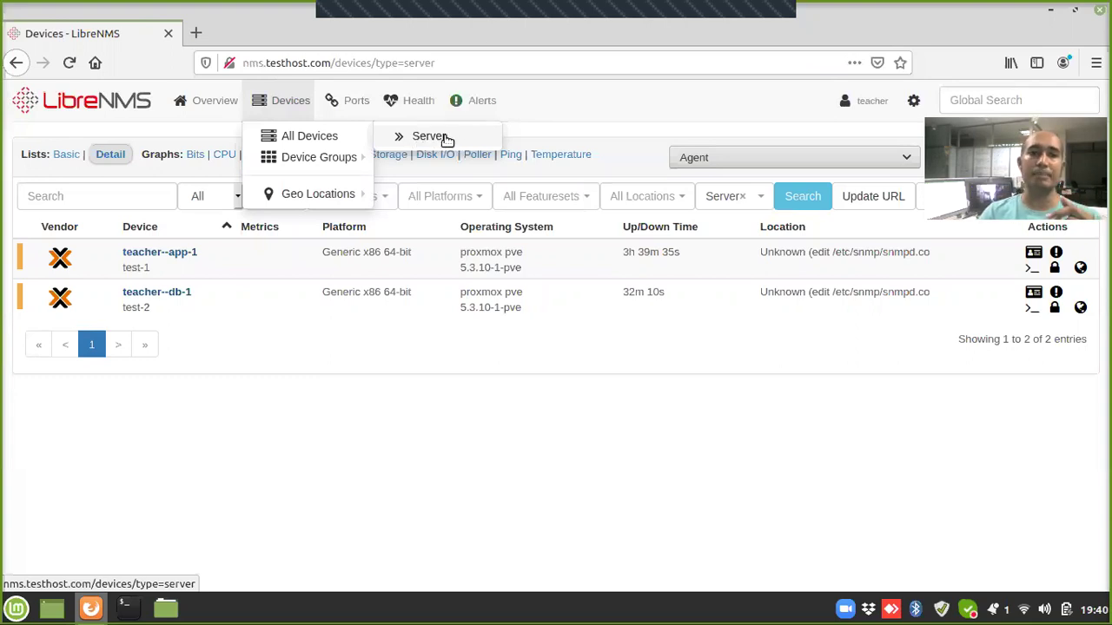
{"action": "mouse_move", "coordinate": [208, 100]}
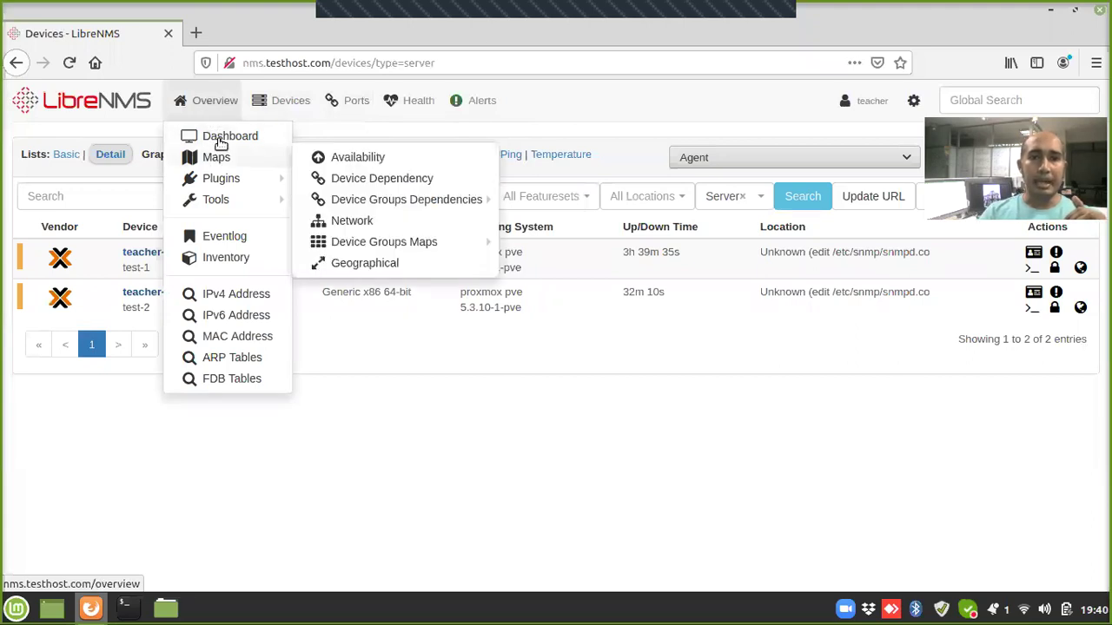
{"action": "mouse_move", "coordinate": [869, 101]}
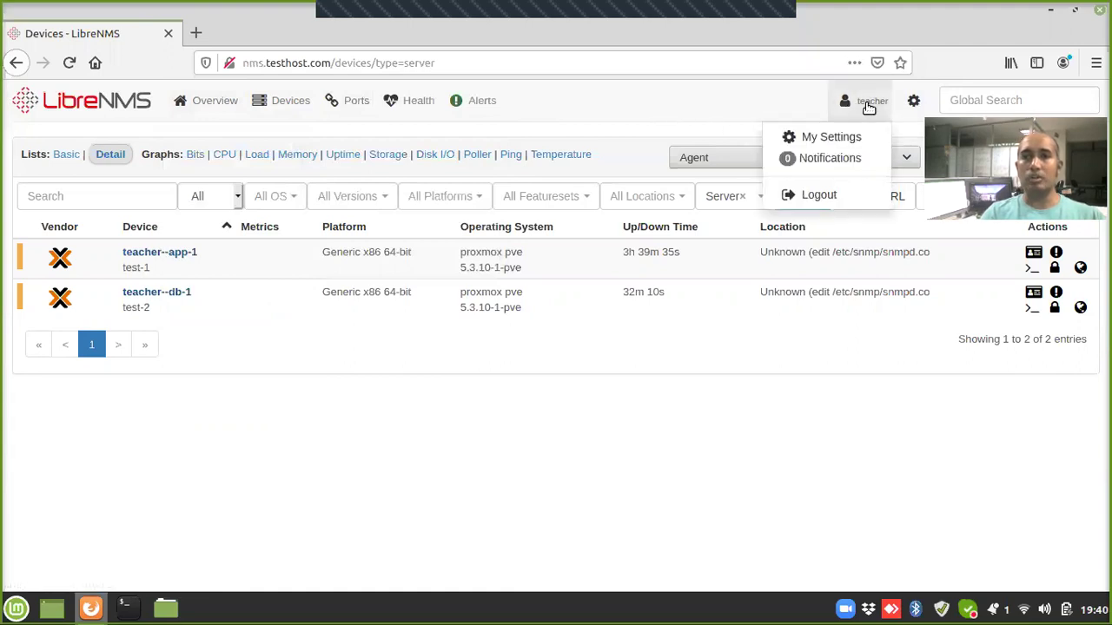
{"action": "mouse_move", "coordinate": [915, 100]}
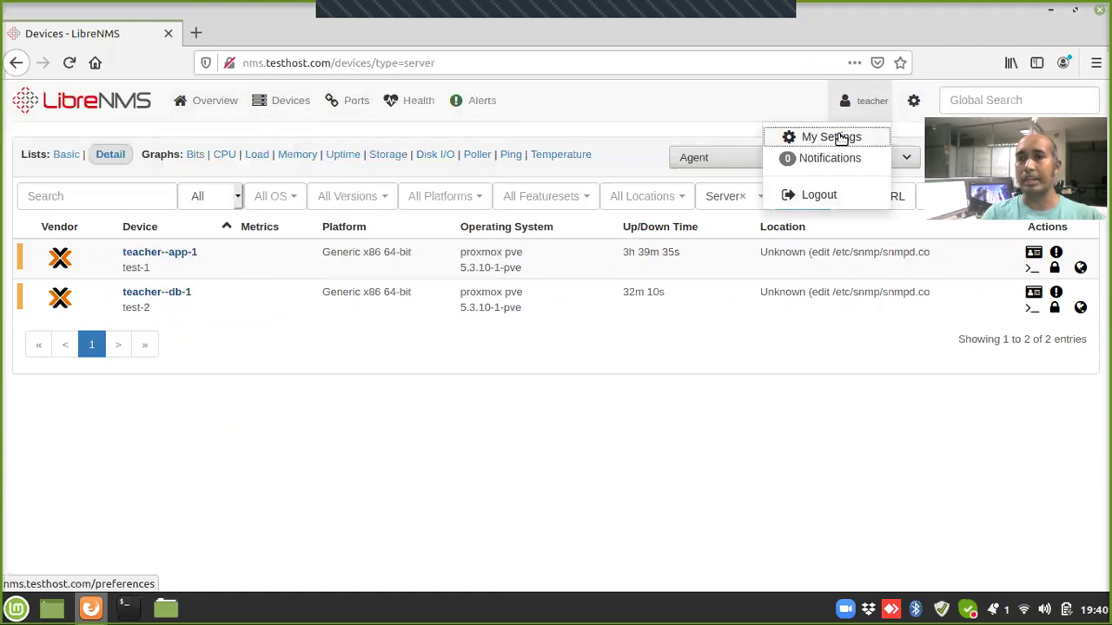
Step: In My Settings set the dashboard to admin:Konnect, then log the teacher user out
{"action": "left_click", "coordinate": [839, 138]}
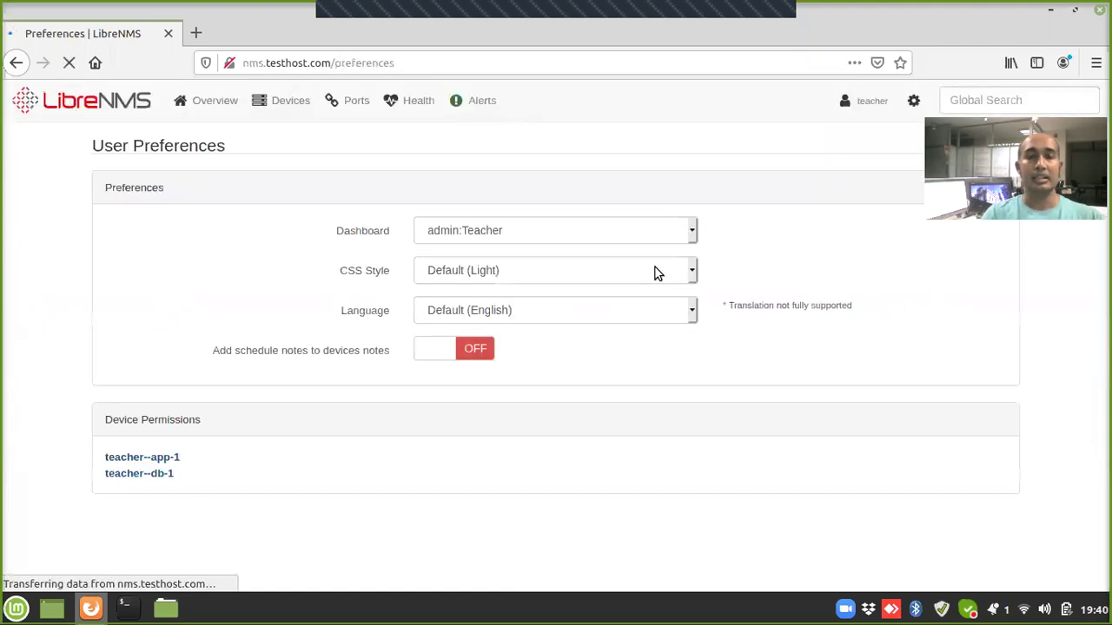
{"action": "left_click", "coordinate": [549, 229]}
{"action": "left_click", "coordinate": [813, 189]}
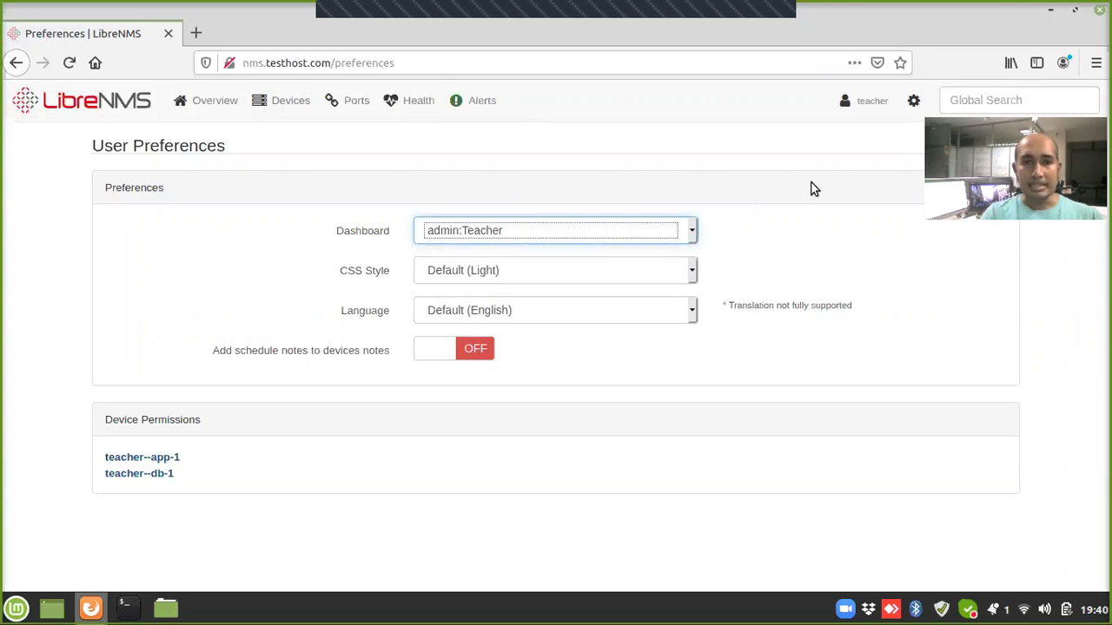
{"action": "left_click", "coordinate": [484, 230]}
{"action": "left_click", "coordinate": [479, 282]}
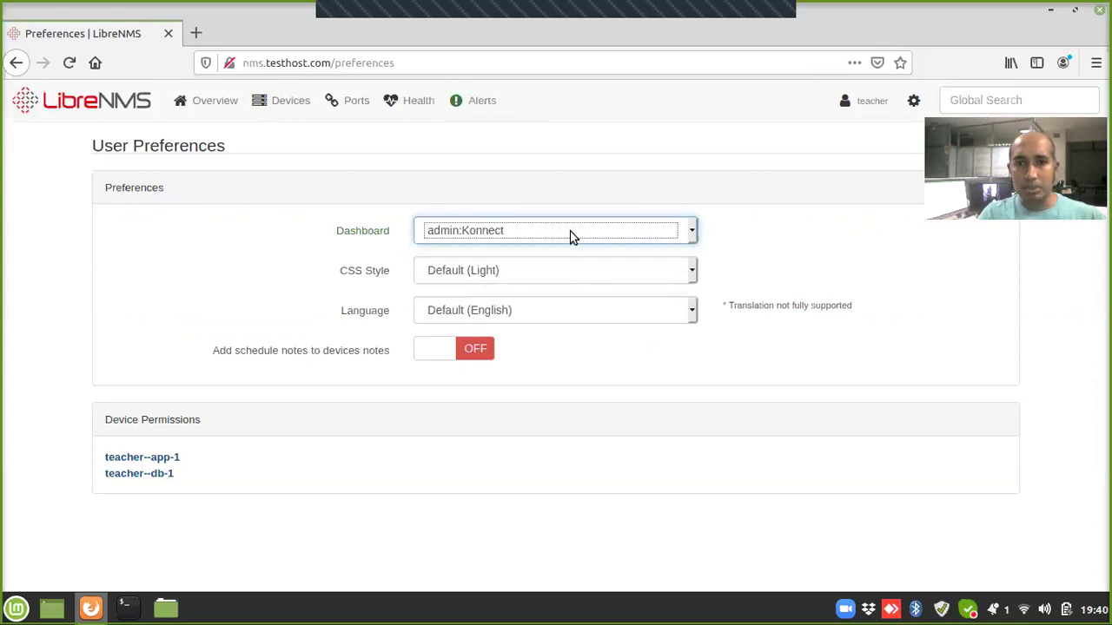
{"action": "left_click", "coordinate": [869, 101]}
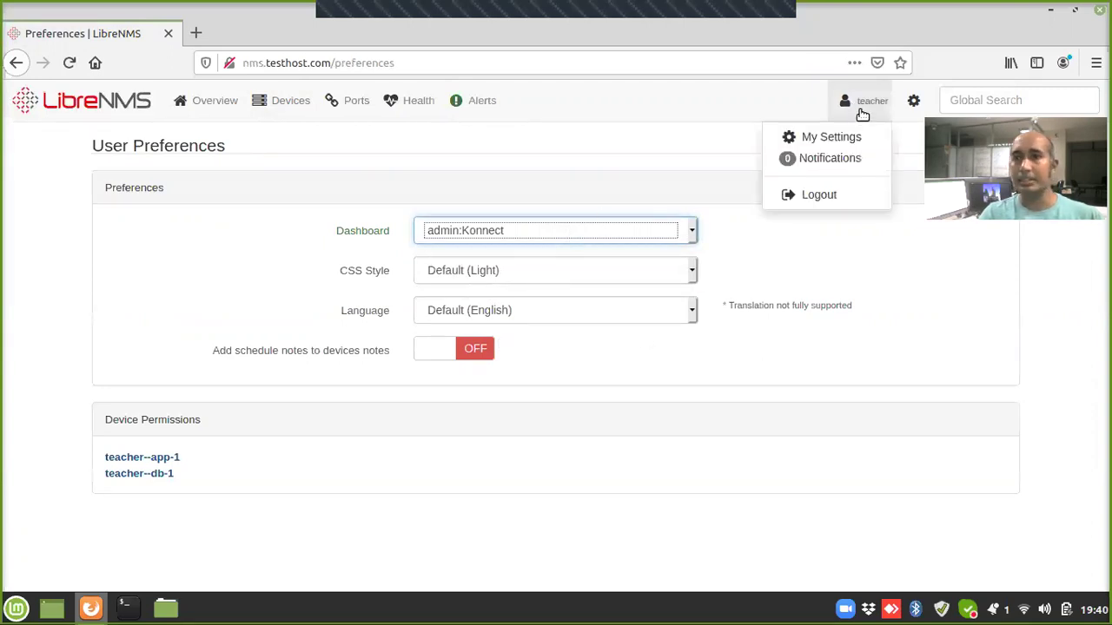
{"action": "left_click", "coordinate": [827, 200]}
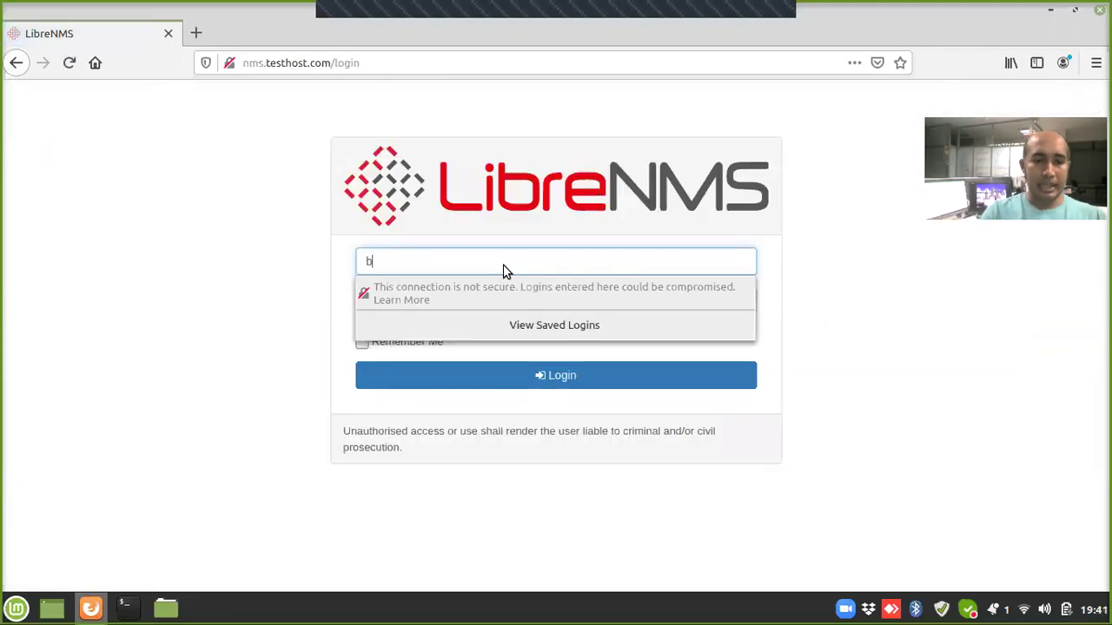
Step: Sign in with the konnect username and its password to reach the admin:Konnect dashboard
{"action": "type", "text": "konnect"}
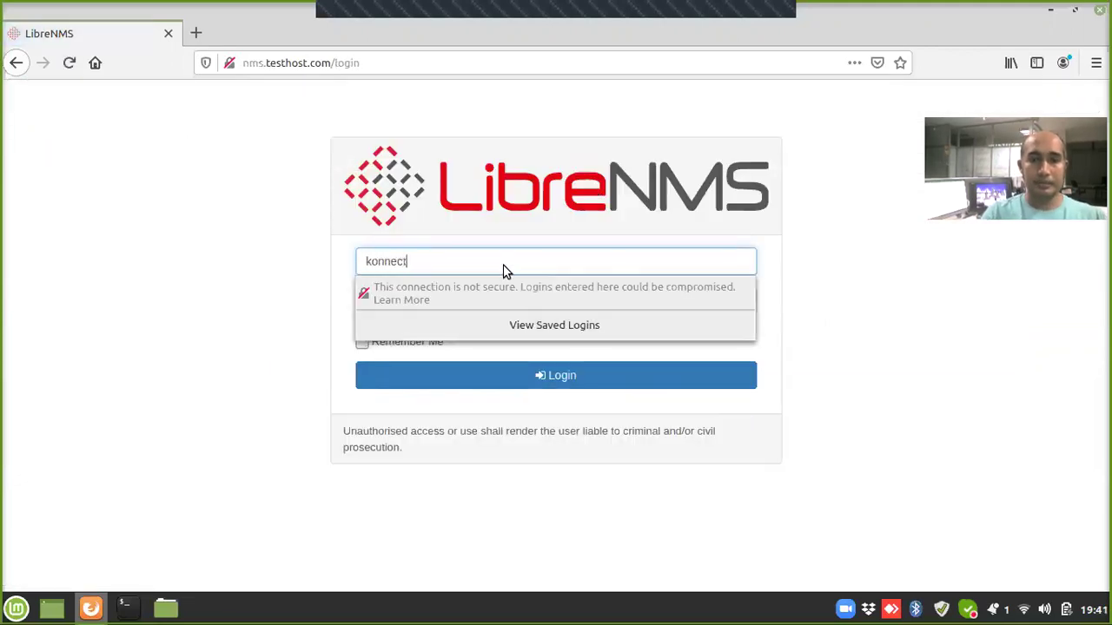
{"action": "key", "text": "Tab"}
{"action": "type", "text": "***"}
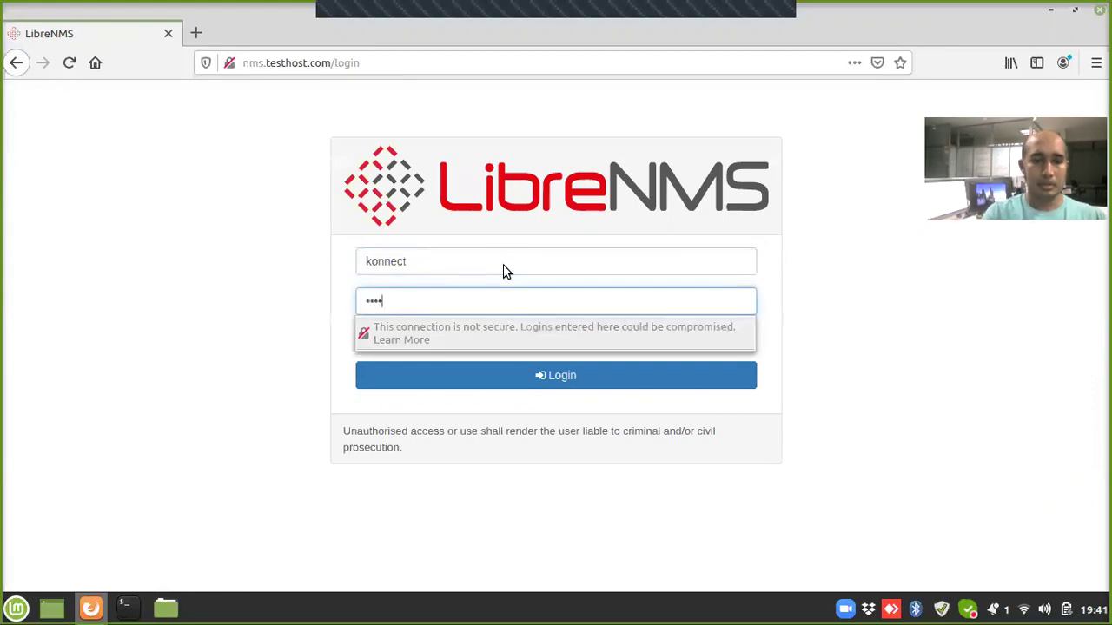
{"action": "key", "text": "Return"}
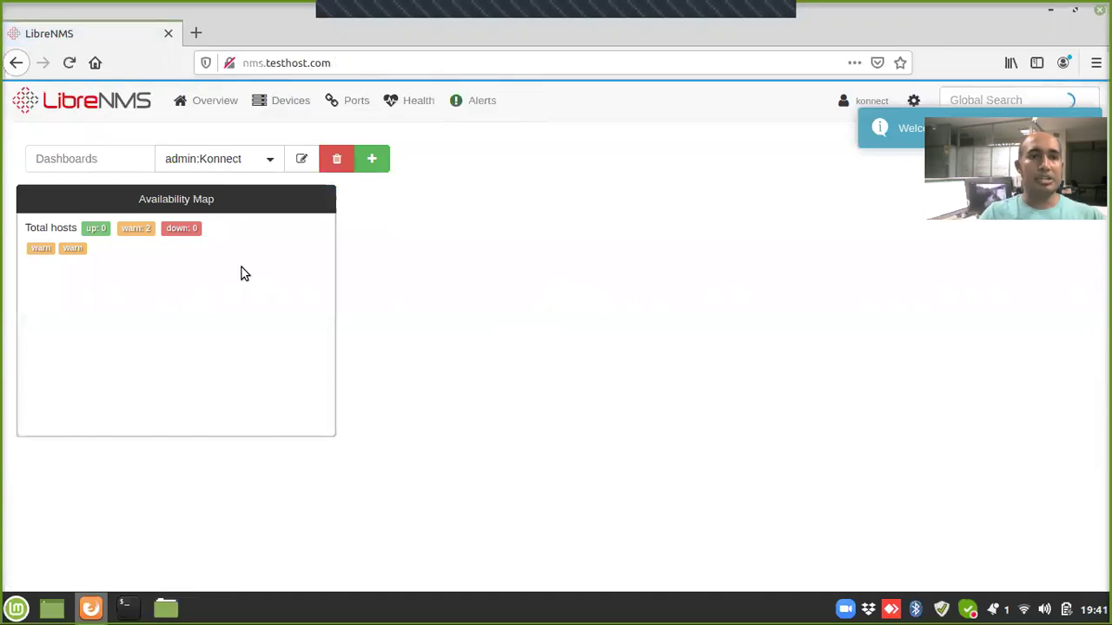
Step: List only the Server devices from the Devices menu
{"action": "mouse_move", "coordinate": [304, 106]}
{"action": "mouse_move", "coordinate": [305, 136]}
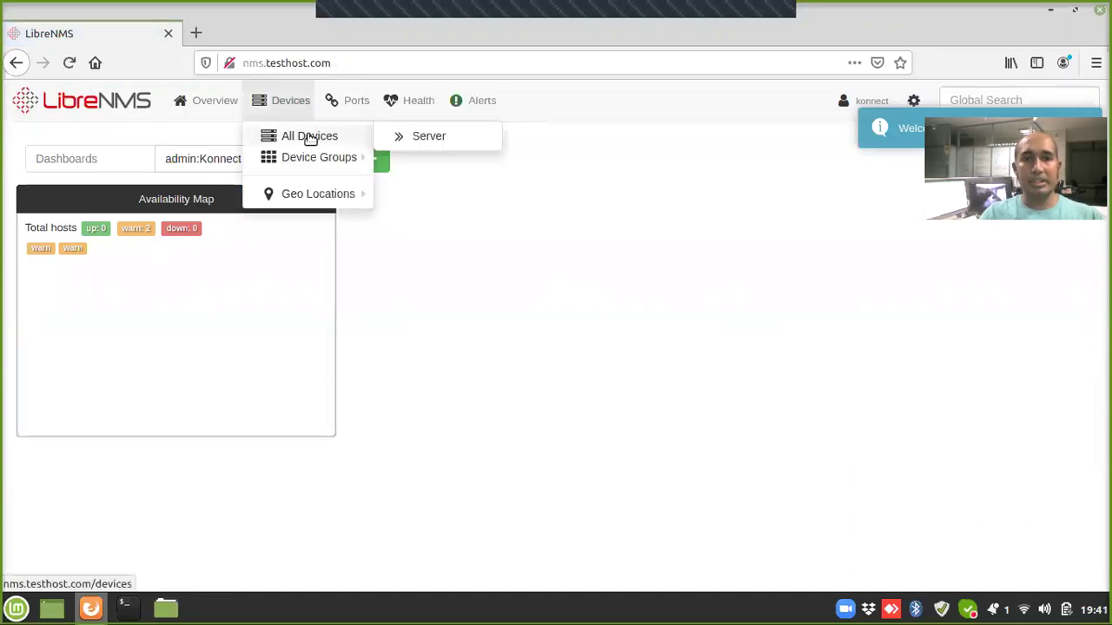
{"action": "left_click", "coordinate": [409, 136]}
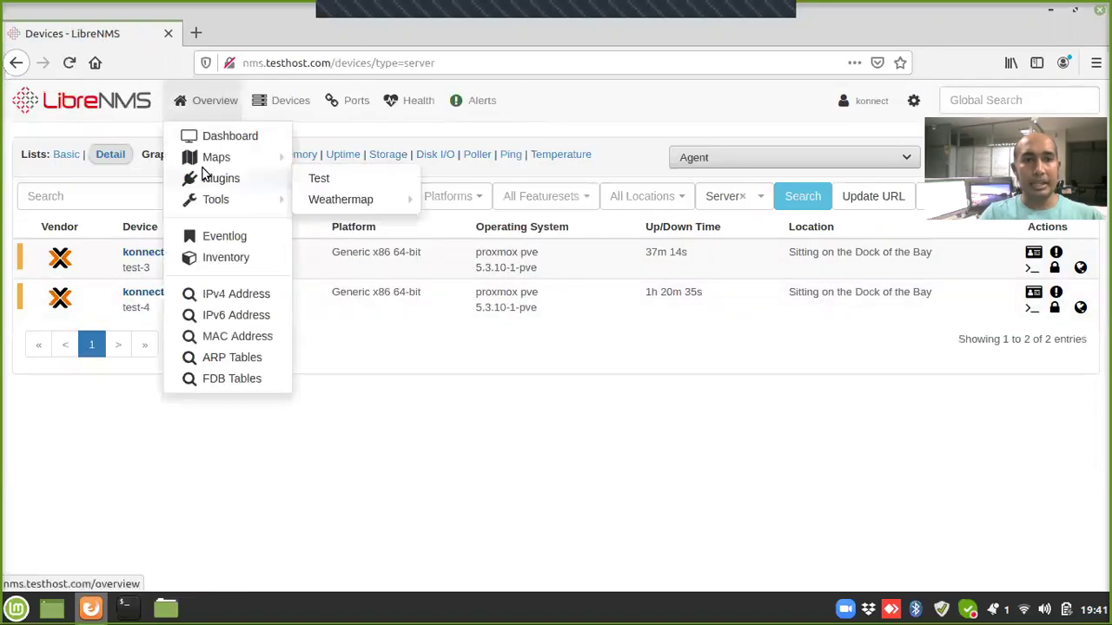
Step: Open the Availability Map showing only konnect--app-1 and konnect--db-1 in warning
{"action": "mouse_move", "coordinate": [252, 157]}
{"action": "left_click", "coordinate": [339, 161]}
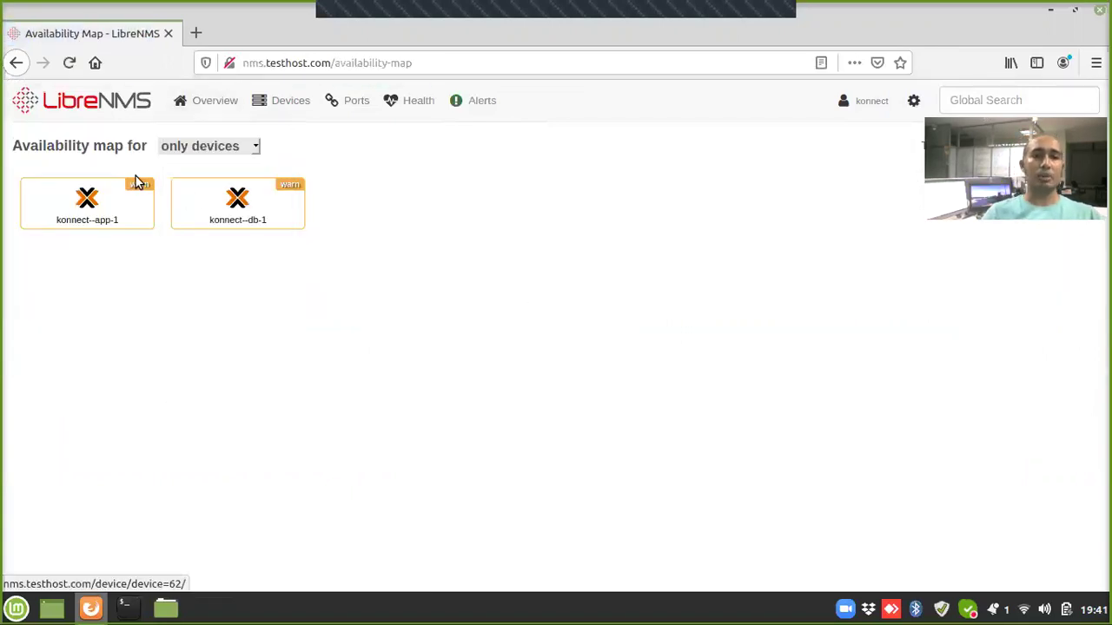
{"action": "mouse_move", "coordinate": [293, 193]}
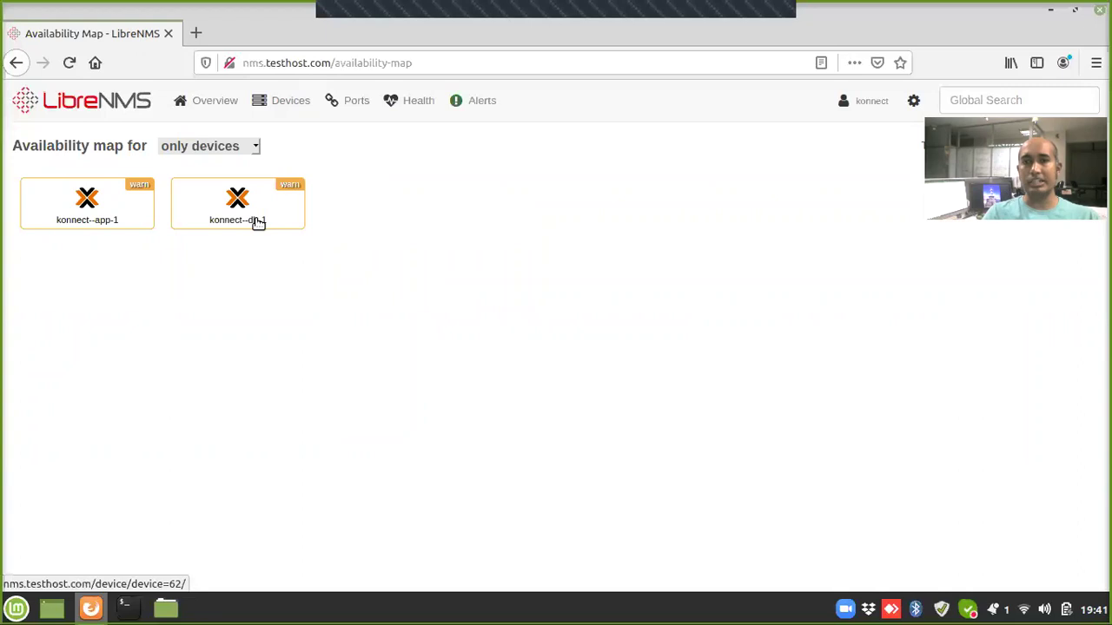
{"action": "mouse_move", "coordinate": [259, 222]}
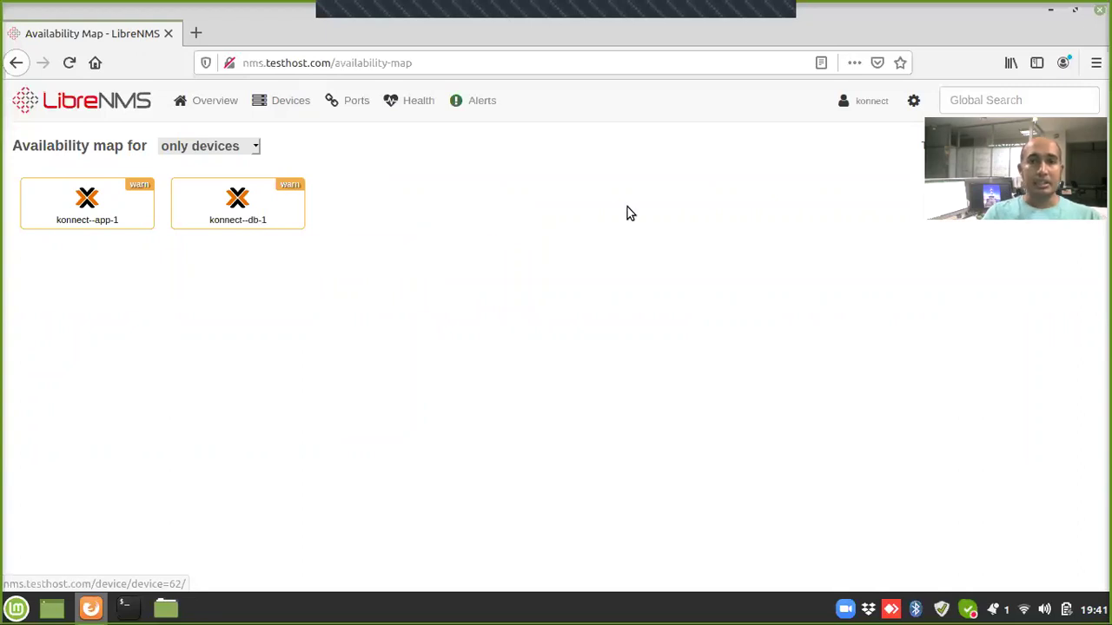
{"action": "mouse_move", "coordinate": [874, 100]}
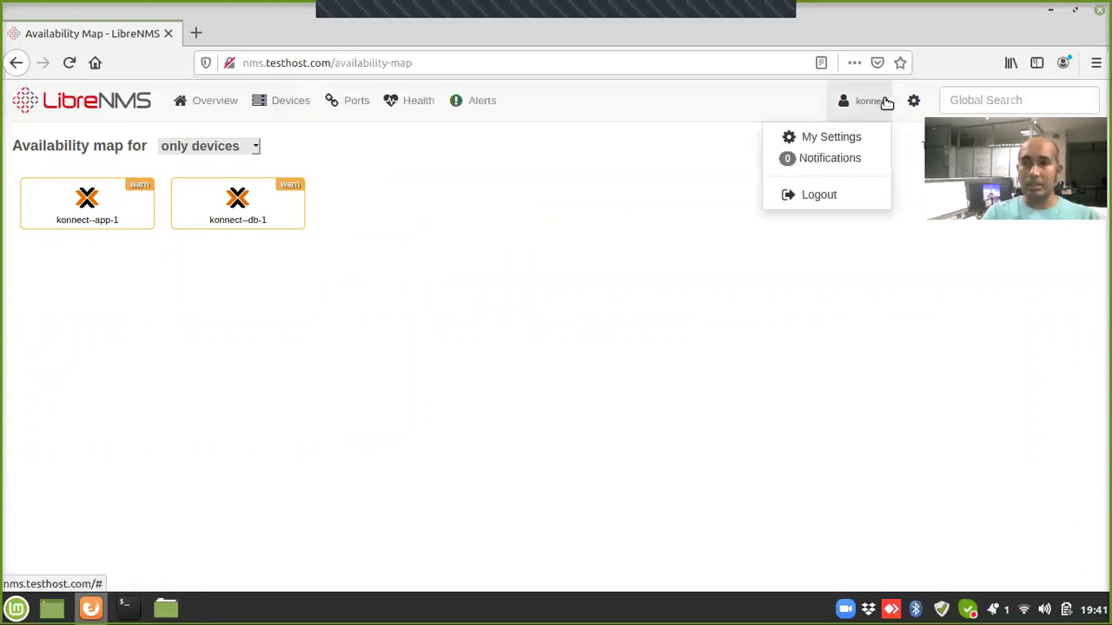
Step: Log out the konnect user and dismiss the insecure-login warning, leaving the empty login page
{"action": "left_click", "coordinate": [801, 196]}
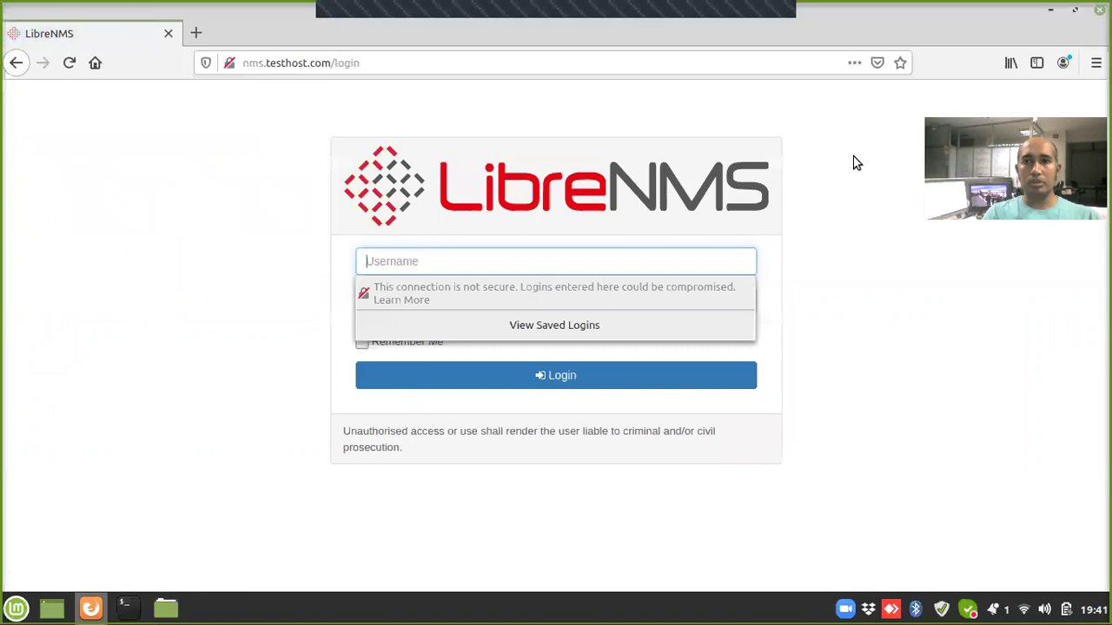
{"action": "left_click", "coordinate": [922, 163]}
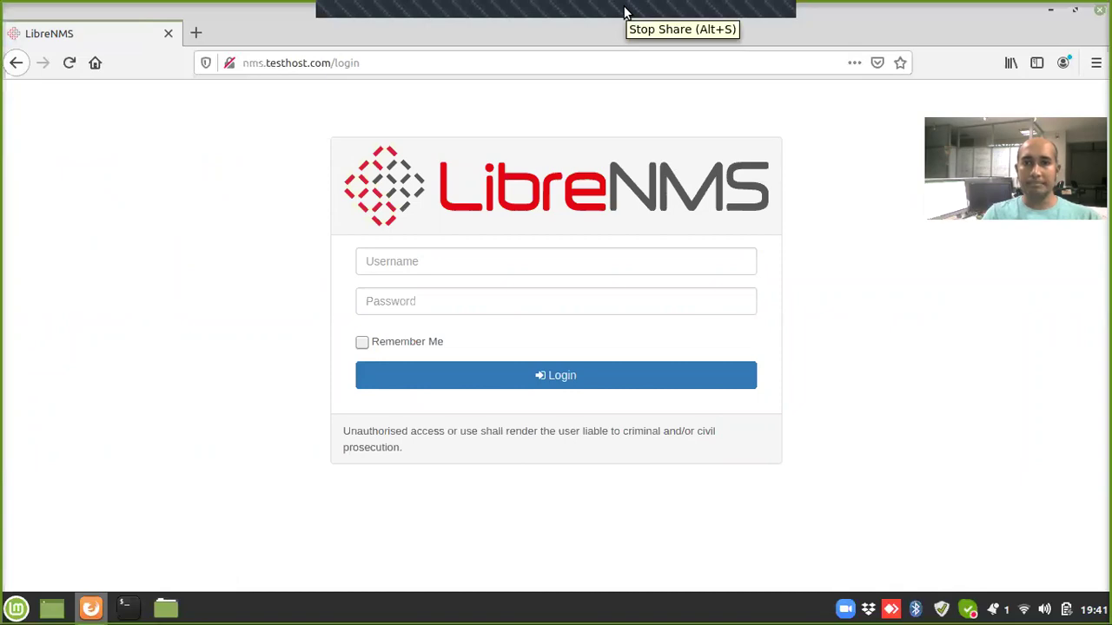
{"action": "left_click", "coordinate": [624, 12]}
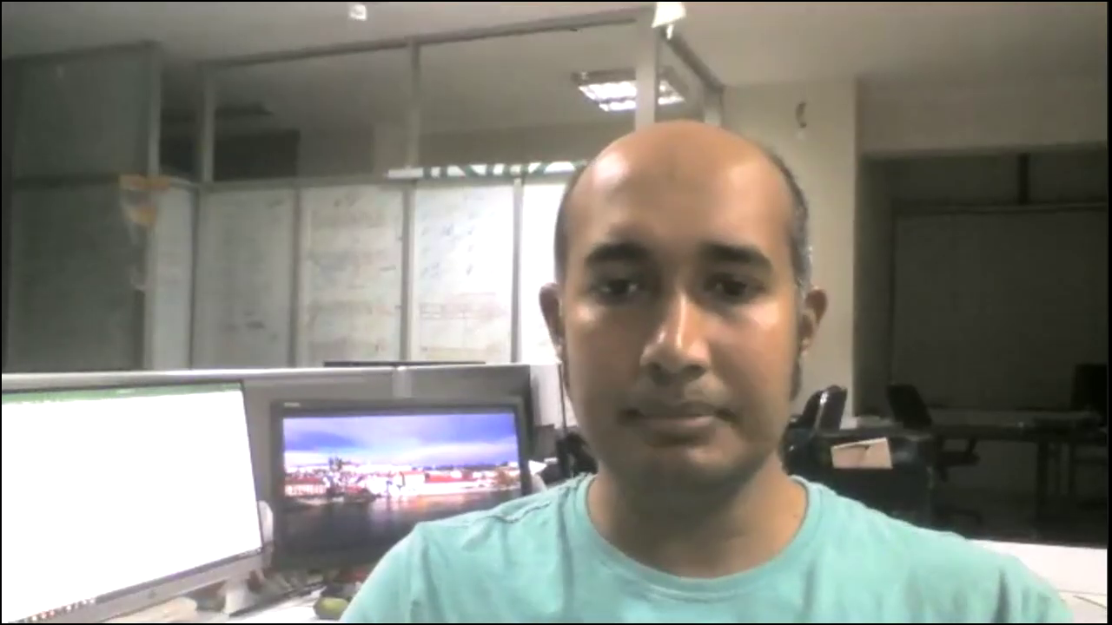